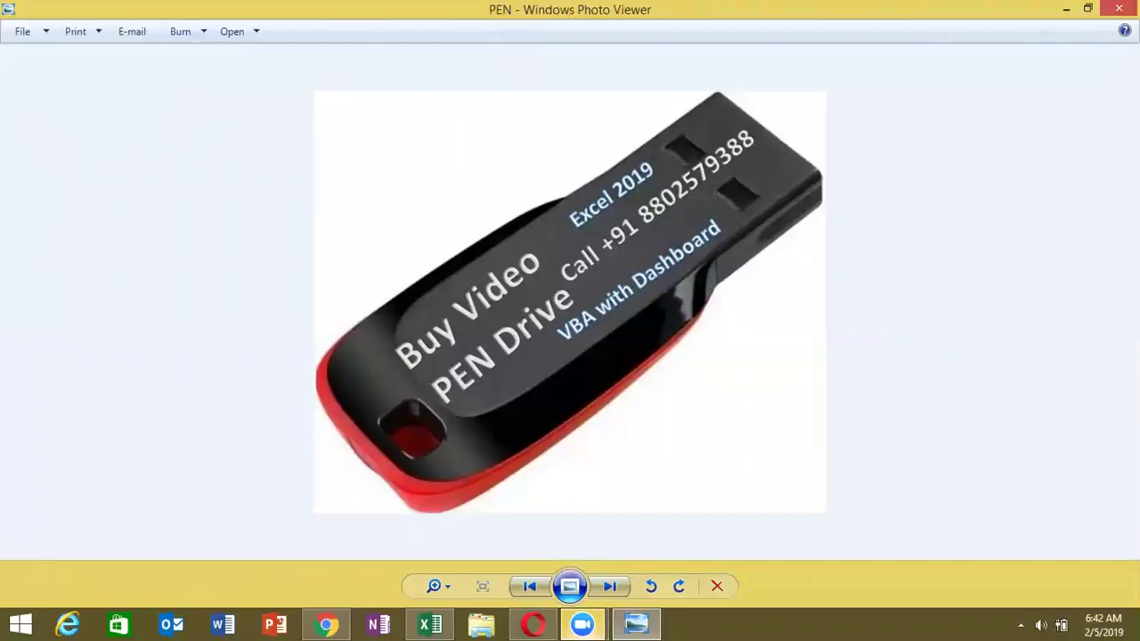
- Close the pen-drive promo image and bring the blank Excel workbook Book1 to the front
{"action": "left_click", "coordinate": [1119, 8]}
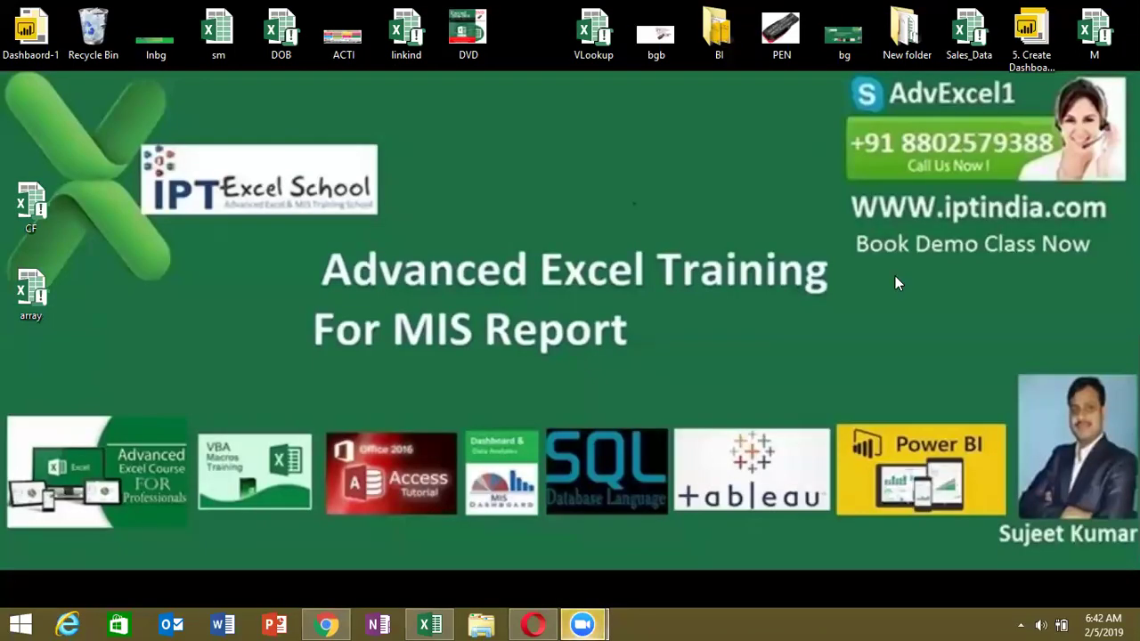
{"action": "left_click", "coordinate": [440, 622]}
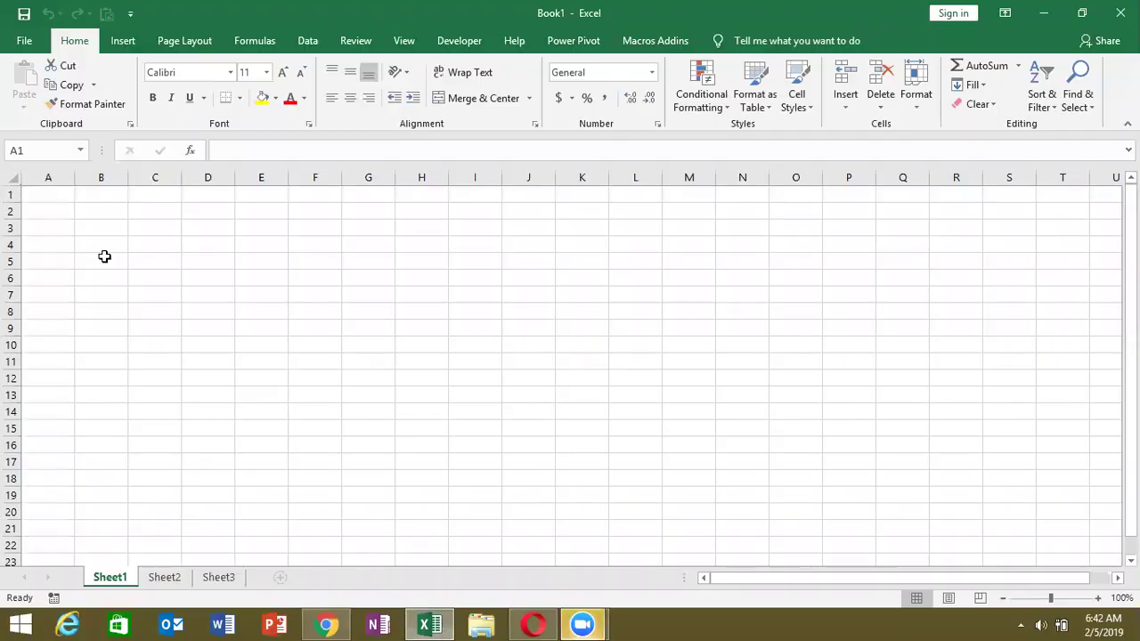
- Select cell B3 and launch the Visual Basic editor from the Developer tab
{"action": "left_click", "coordinate": [125, 226]}
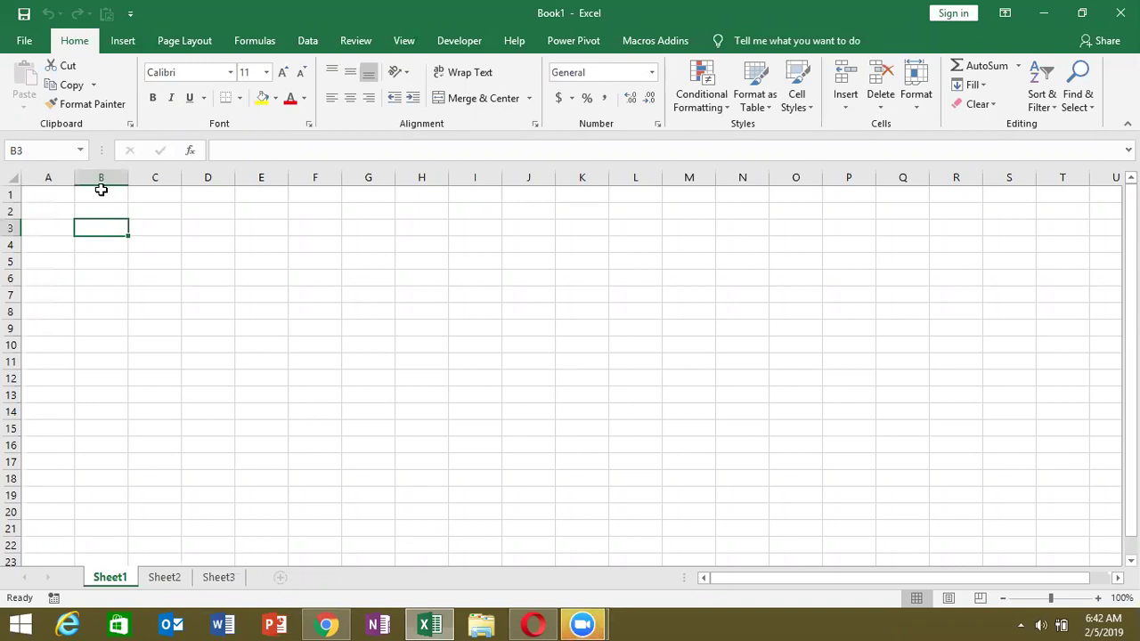
{"action": "left_click", "coordinate": [444, 46]}
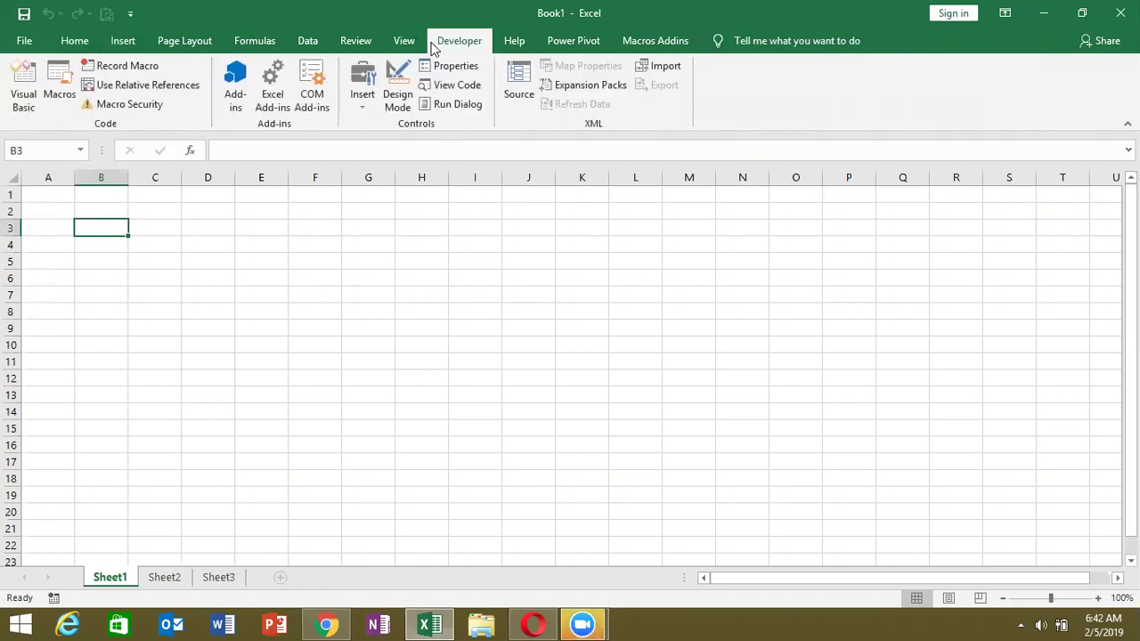
{"action": "left_click", "coordinate": [24, 83]}
- Insert a new module and create an empty Sub ve() procedure in it
{"action": "left_click", "coordinate": [134, 40]}
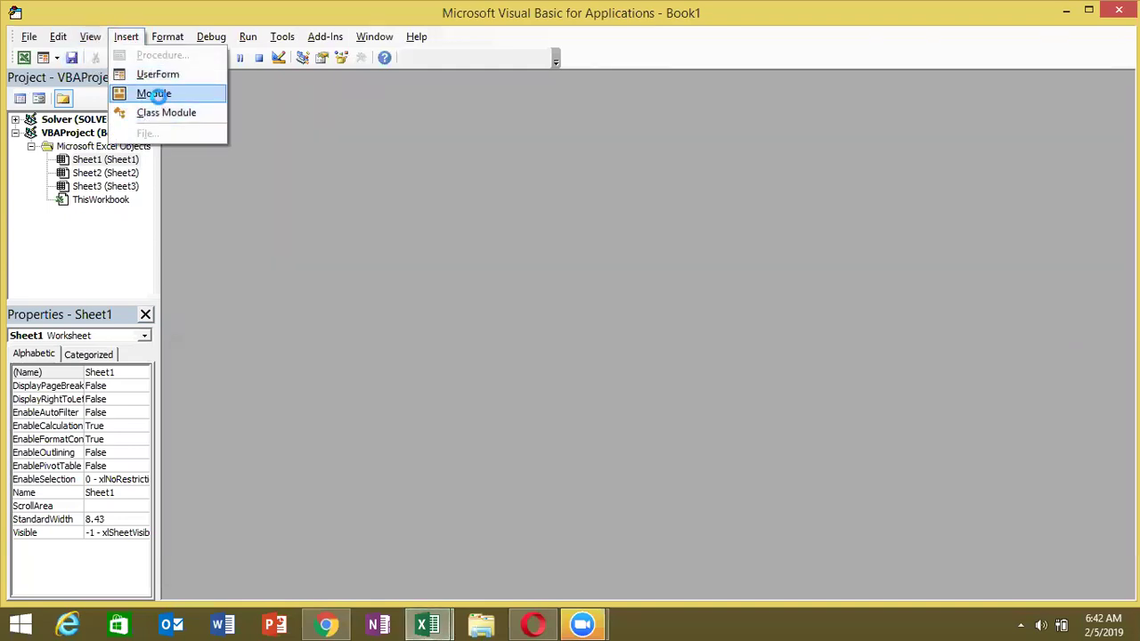
{"action": "left_click", "coordinate": [156, 95]}
{"action": "type", "text": "sub rr"}
{"action": "key", "text": "BackSpace"}
{"action": "key", "text": "BackSpace"}
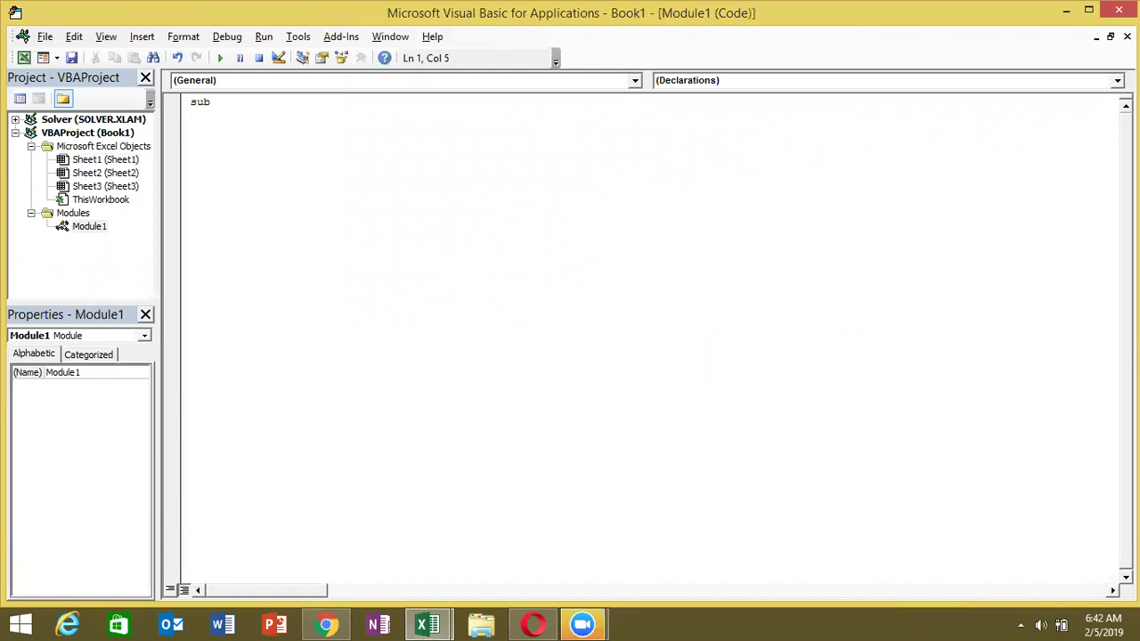
{"action": "type", "text": "ve"}
{"action": "type", "text": "()"}
{"action": "key", "text": "Return"}
{"action": "key", "text": "Return"}
{"action": "key", "text": "Return"}
{"action": "key", "text": "Return"}
{"action": "key", "text": "Up"}
{"action": "key", "text": "Up"}
{"action": "key", "text": "alt+F11"}
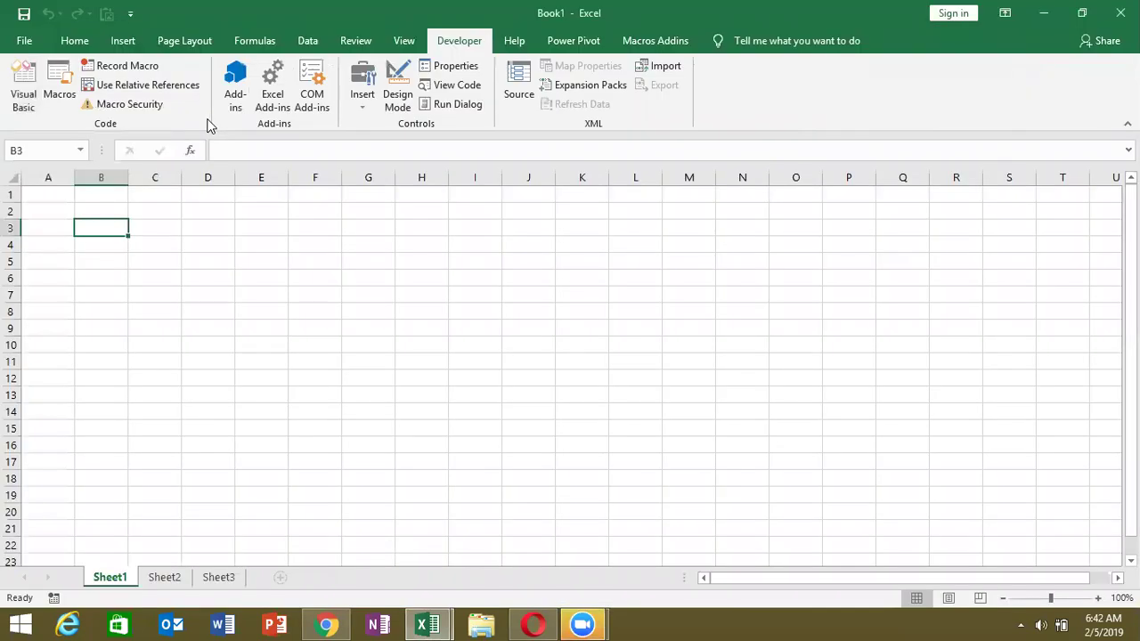
{"action": "key", "text": "alt+F11"}
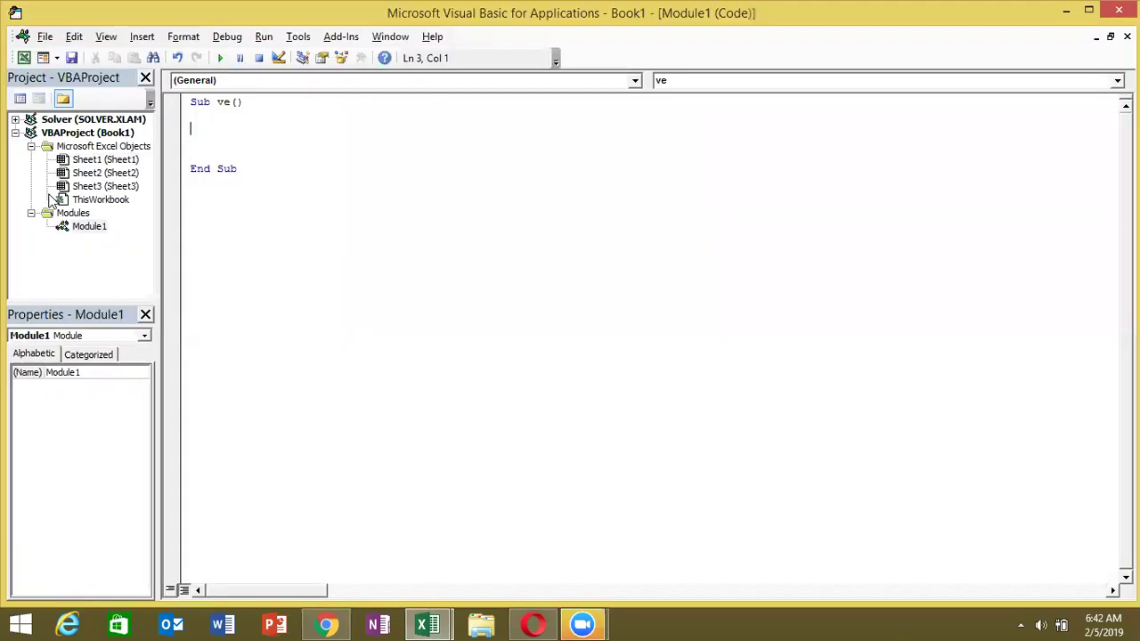
- Add lines setting Range("A1").Value to "Name" and Range("B1") to "Roll"
{"action": "type", "text": "range"}
{"action": "type", "text": "(\"A1\").v"}
{"action": "key", "text": "Down"}
{"action": "key", "text": "Tab"}
{"action": "type", "text": "="}
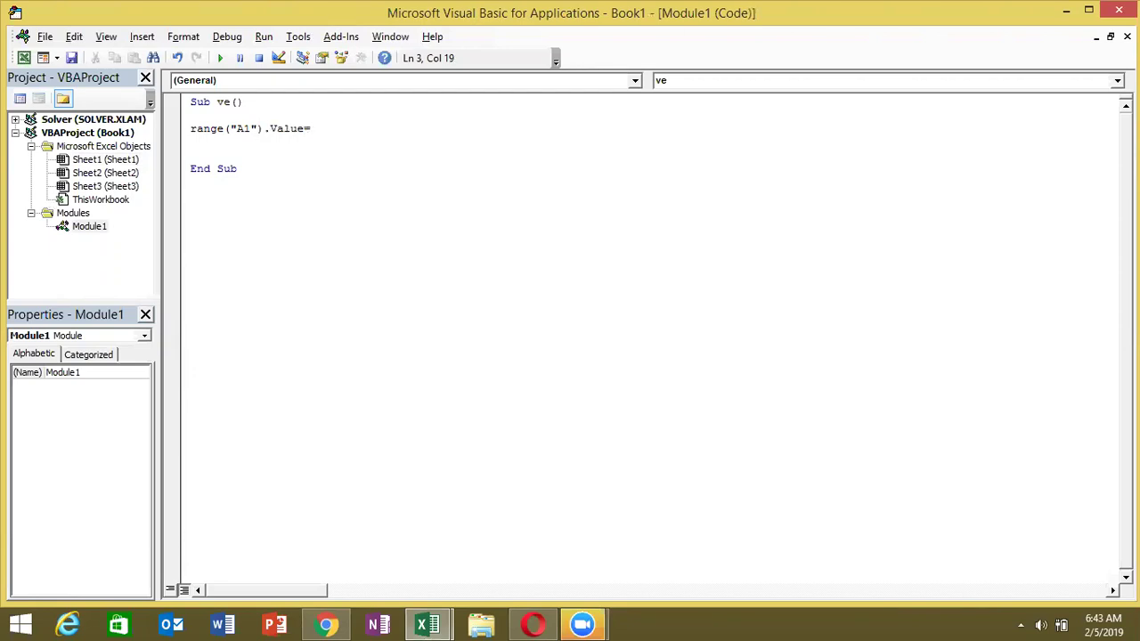
{"action": "type", "text": "\""}
{"action": "type", "text": "NAme"}
{"action": "key", "text": "BackSpace"}
{"action": "key", "text": "BackSpace"}
{"action": "key", "text": "BackSpace"}
{"action": "type", "text": "am"}
{"action": "type", "text": "e\""}
{"action": "key", "text": "Return"}
{"action": "type", "text": "range"}
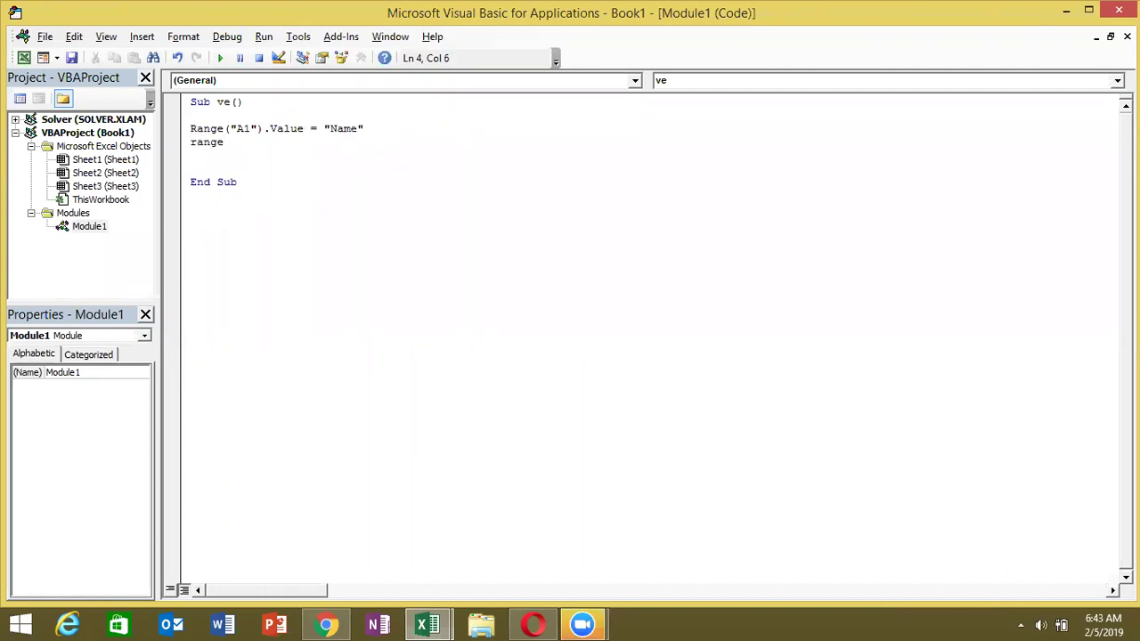
{"action": "type", "text": "(\"B1\")="}
{"action": "type", "text": "\"Roll\""}
{"action": "key", "text": "Return"}
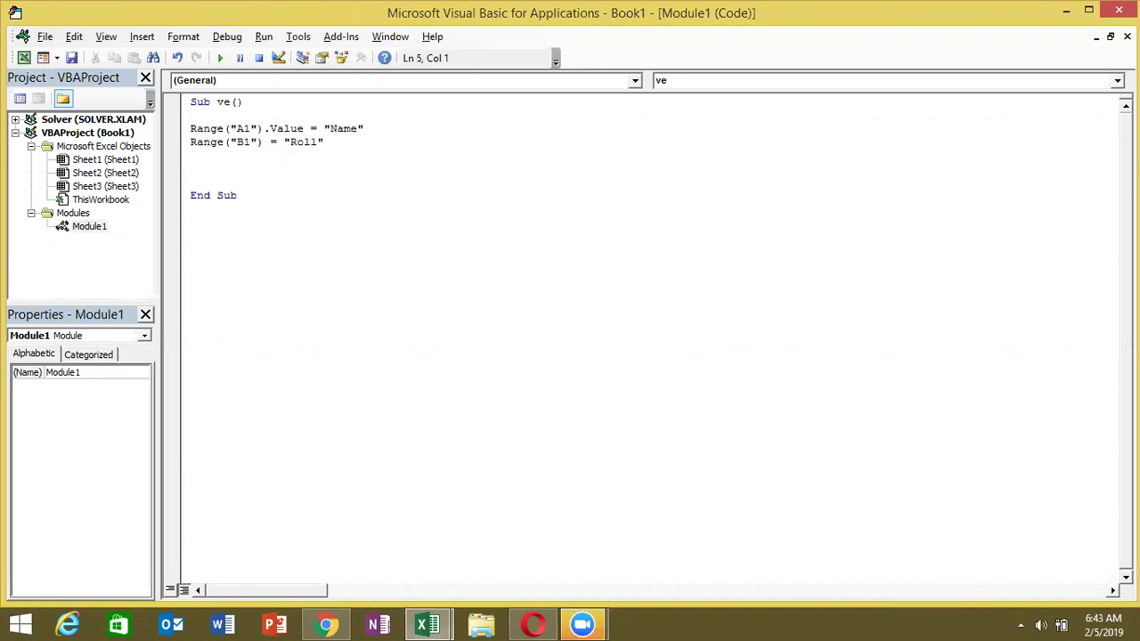
- Add a line setting Range("C1").Formula to "Marks", leaving blank lines before End Sub
{"action": "type", "text": "range"}
{"action": "type", "text": "(\"C1\")"}
{"action": "type", "text": ".fo"}
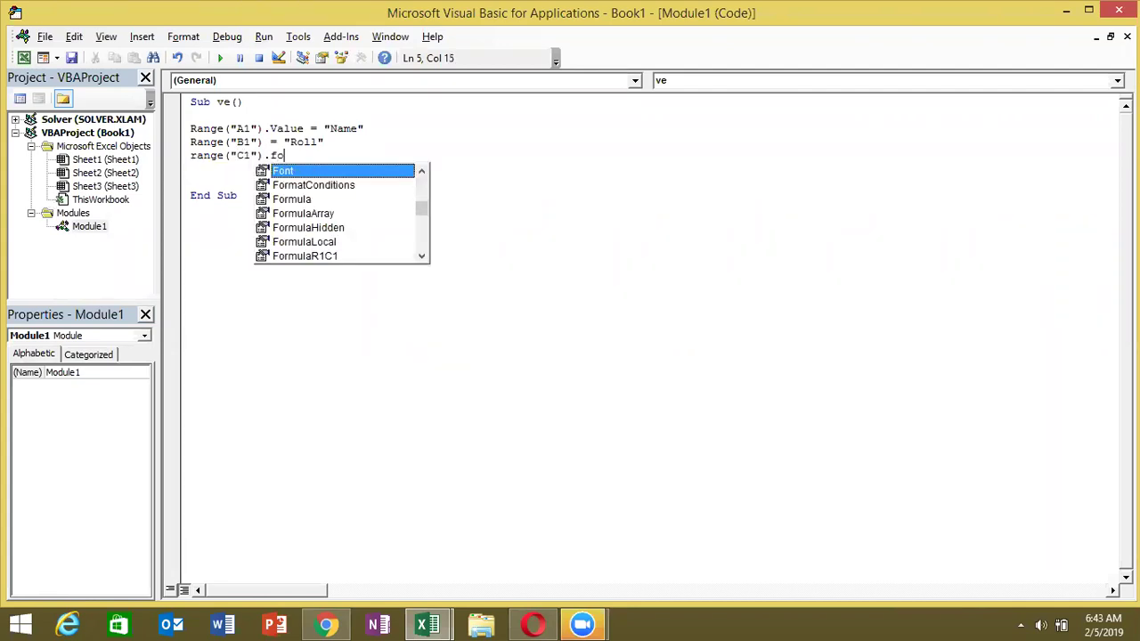
{"action": "key", "text": "Down"}
{"action": "key", "text": "Tab"}
{"action": "key", "text": "BackSpace"}
{"action": "key", "text": "BackSpace"}
{"action": "key", "text": "BackSpace"}
{"action": "key", "text": "BackSpace"}
{"action": "key", "text": "BackSpace"}
{"action": "key", "text": "BackSpace"}
{"action": "key", "text": "BackSpace"}
{"action": "key", "text": "BackSpace"}
{"action": "key", "text": "BackSpace"}
{"action": "key", "text": "BackSpace"}
{"action": "type", "text": ".formu"}
{"action": "key", "text": "Tab"}
{"action": "type", "text": "=\"Marks"}
{"action": "key", "text": "Return"}
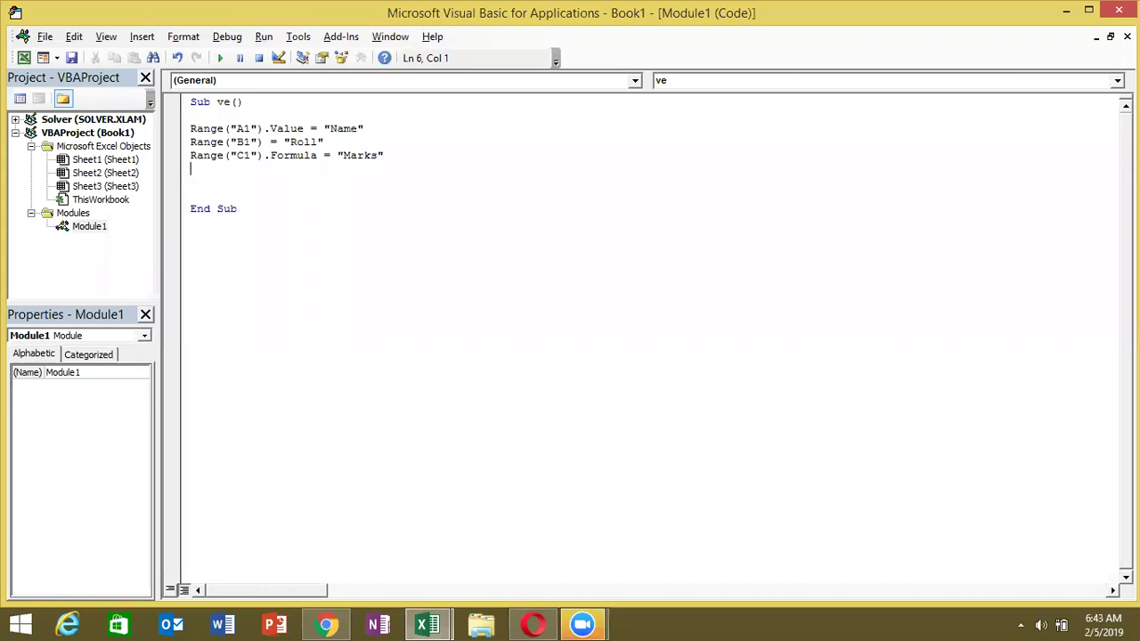
{"action": "key", "text": "Return"}
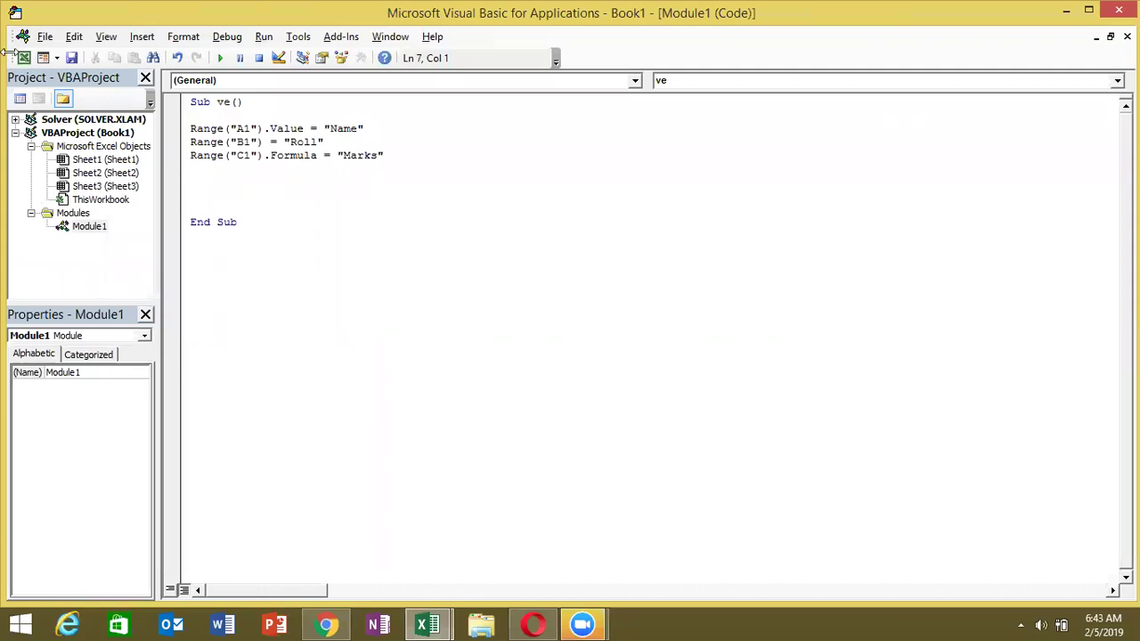
- Enter 50 in cell F1 on Sheet1, select A1, and return to the VBA editor
{"action": "key", "text": "alt+F11"}
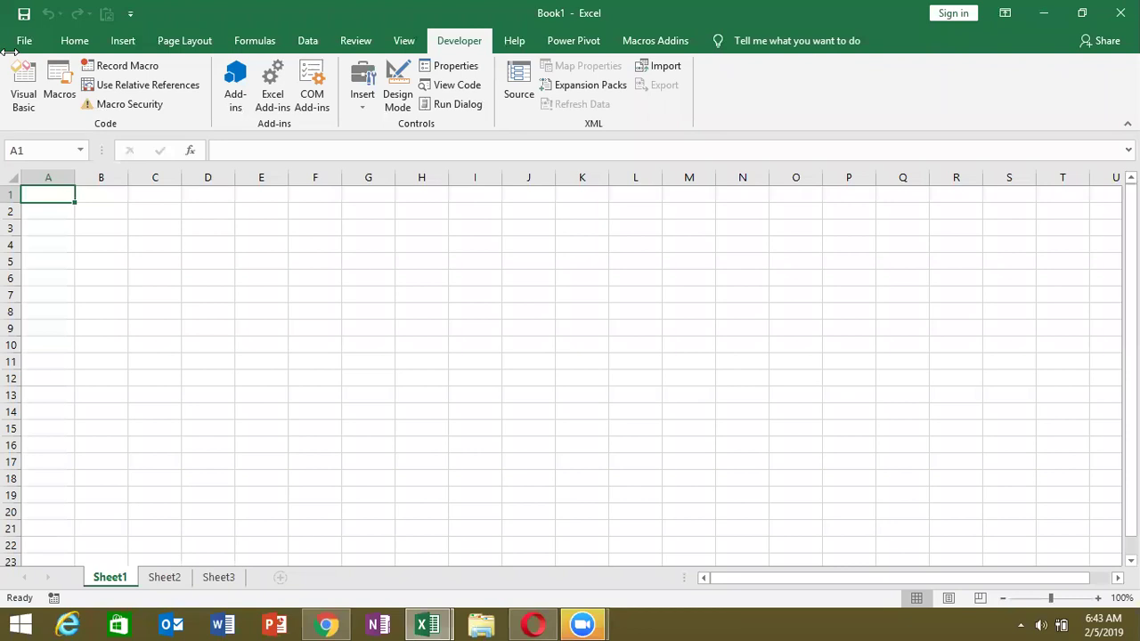
{"action": "key", "text": "alt+F11"}
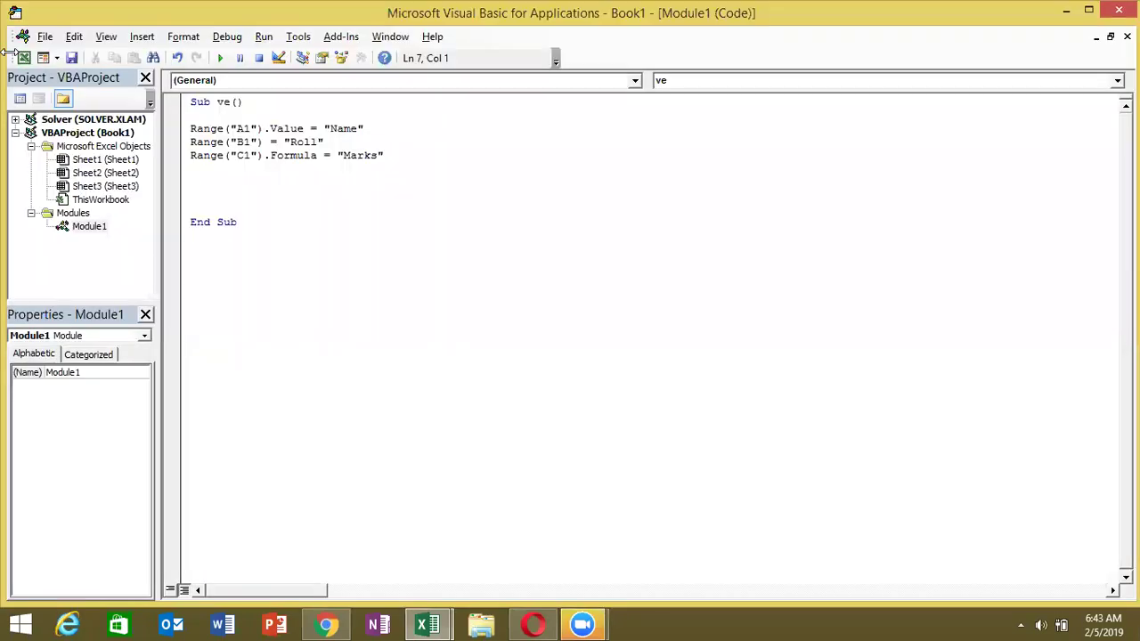
{"action": "key", "text": "alt+F11"}
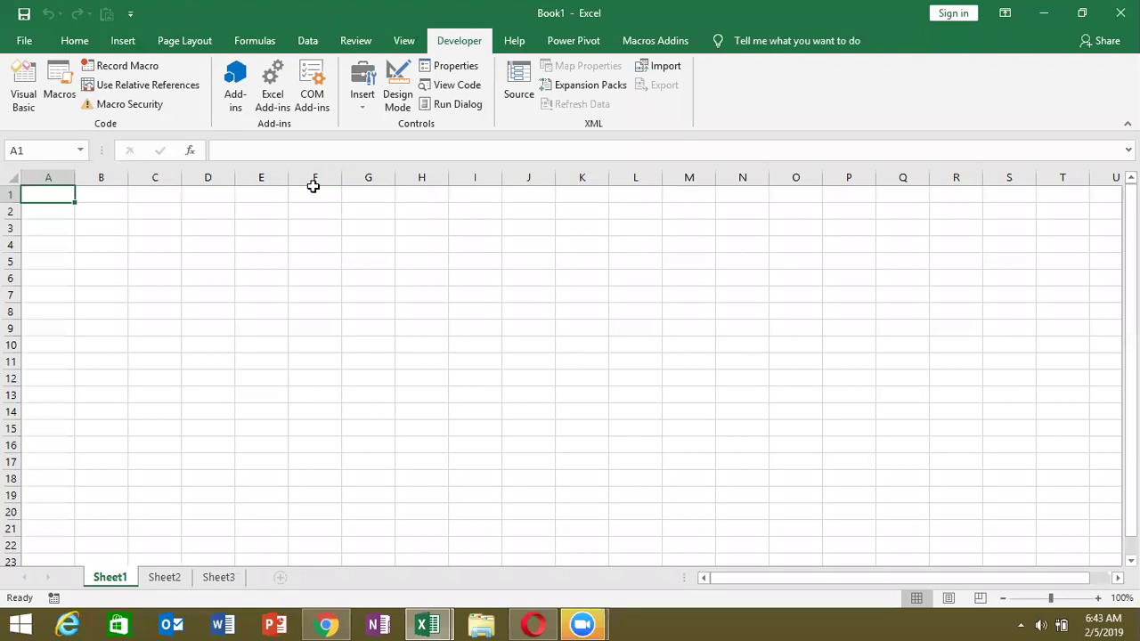
{"action": "left_click", "coordinate": [313, 197]}
{"action": "type", "text": "50"}
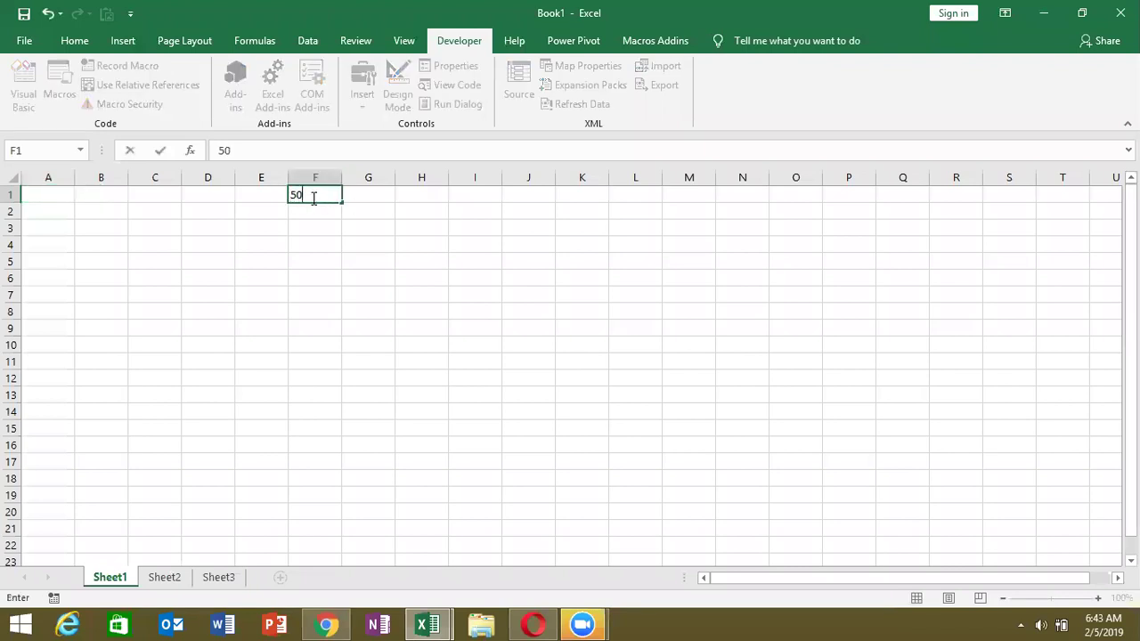
{"action": "key", "text": "Return"}
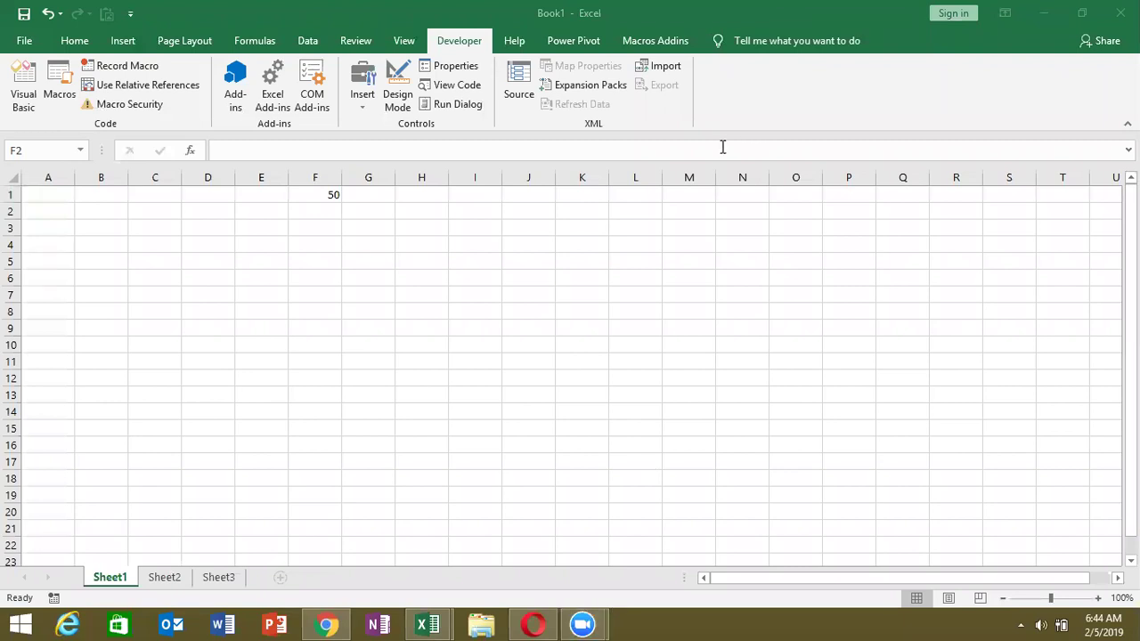
{"action": "left_click", "coordinate": [316, 193]}
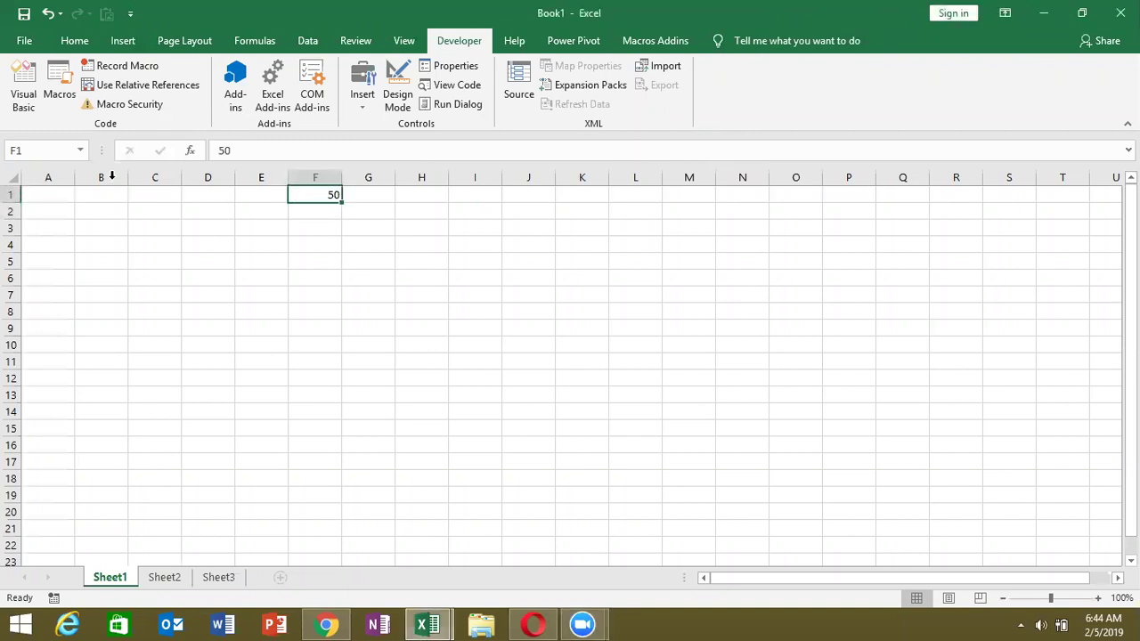
{"action": "left_click", "coordinate": [54, 193]}
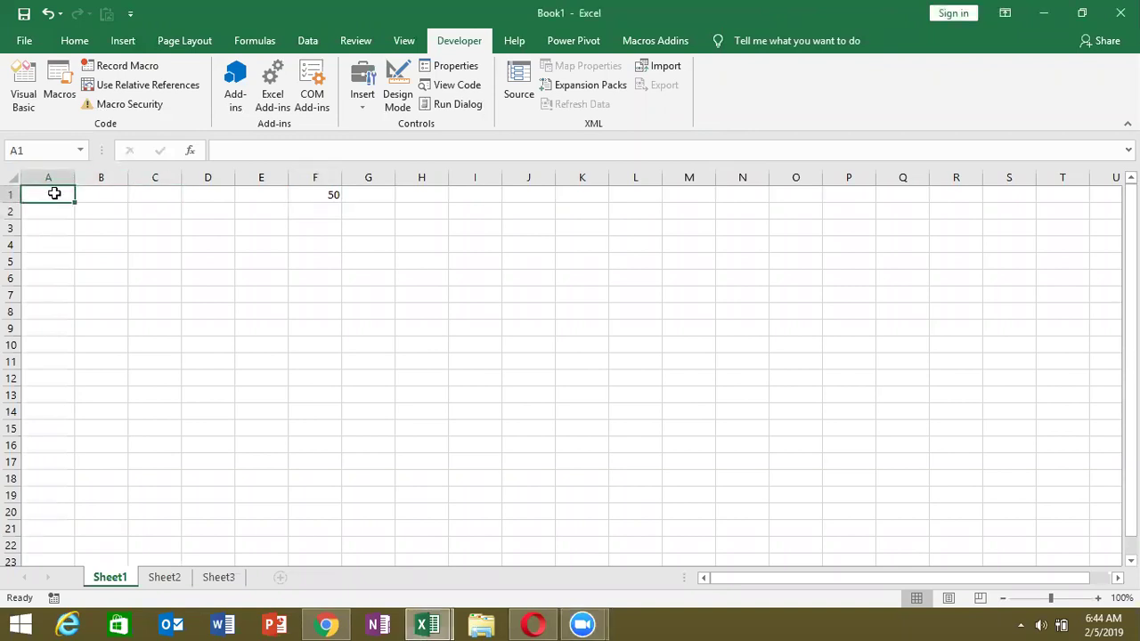
{"action": "key", "text": "alt+Tab"}
{"action": "key", "text": "Tab"}
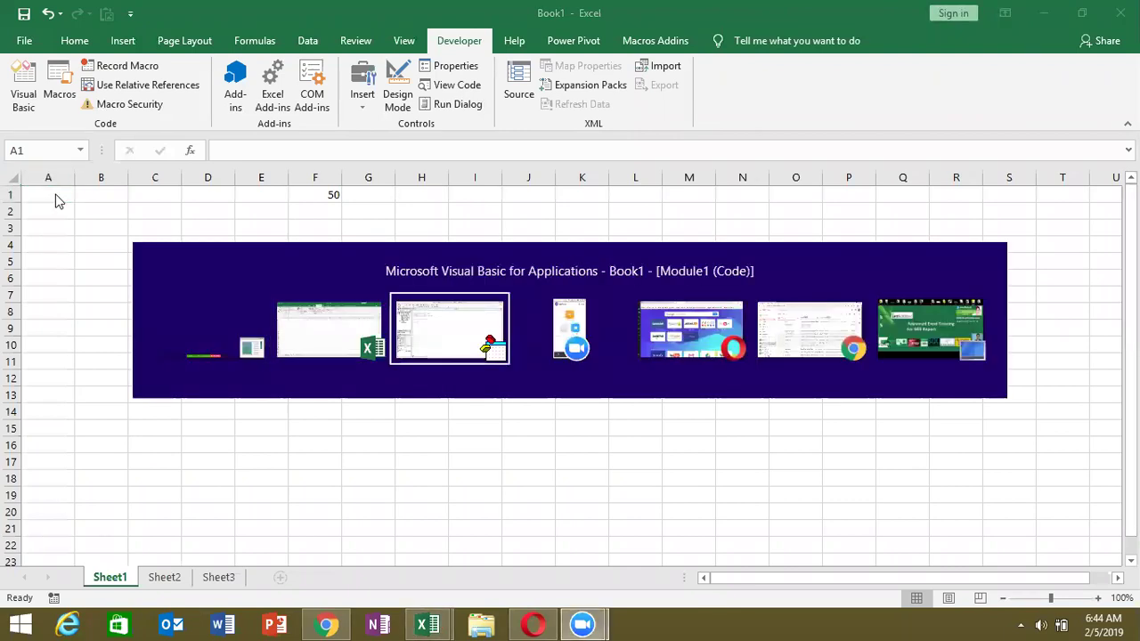
- Add the line Range("A1").Value = Range("F1").Value to Sub ve, then return to Excel
{"action": "type", "text": "range(\"A1\")"}
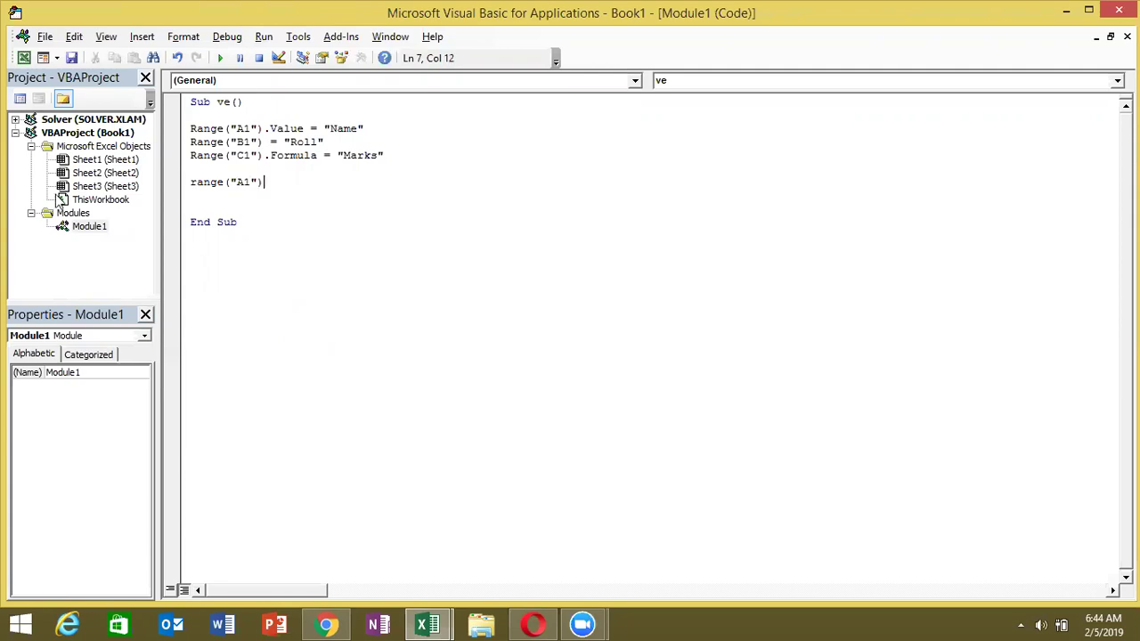
{"action": "type", "text": ".v"}
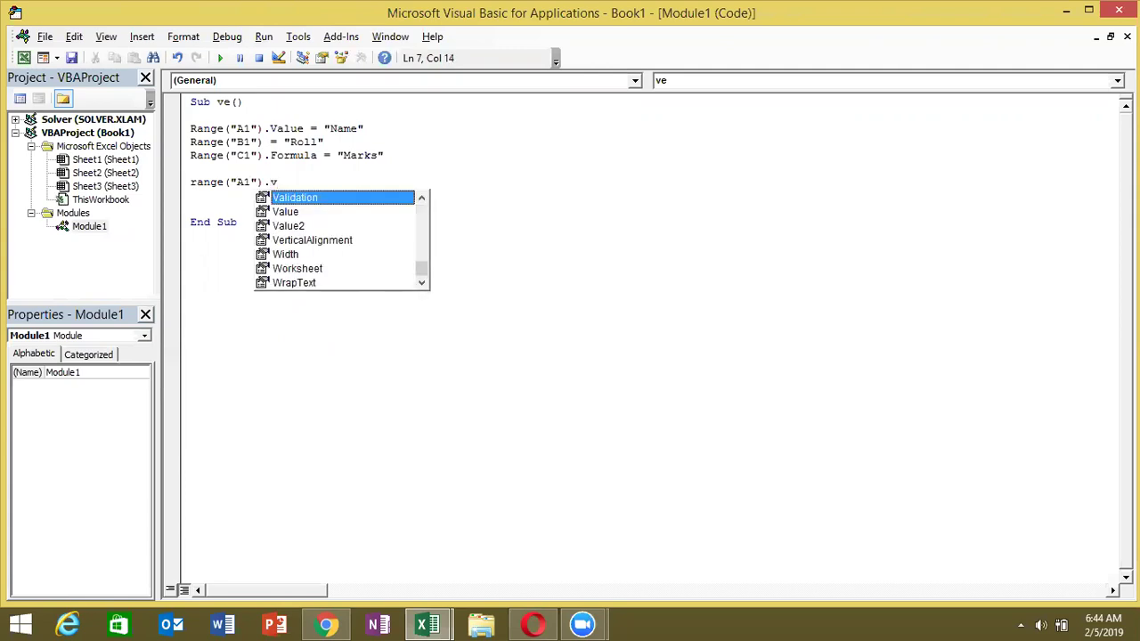
{"action": "key", "text": "Down"}
{"action": "key", "text": "Tab"}
{"action": "type", "text": "="}
{"action": "type", "text": "range"}
{"action": "type", "text": "(\"A"}
{"action": "key", "text": "BackSpace"}
{"action": "type", "text": "F1\")"}
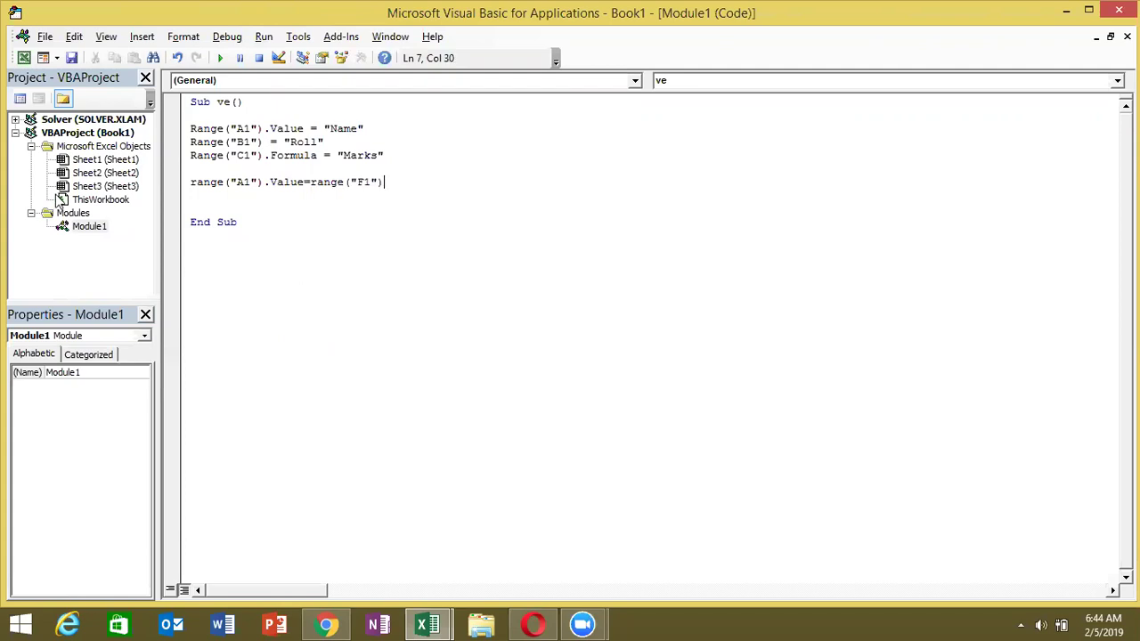
{"action": "type", "text": ".v"}
{"action": "key", "text": "Return"}
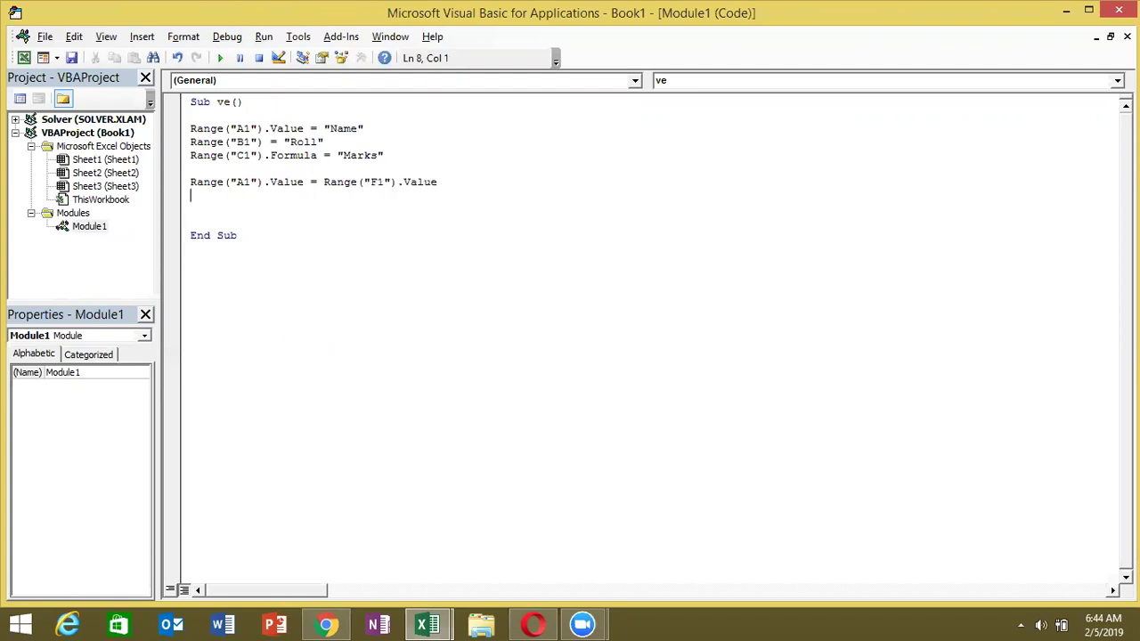
{"action": "left_click", "coordinate": [204, 182]}
{"action": "double_click", "coordinate": [343, 183]}
{"action": "key", "text": "alt+Tab"}
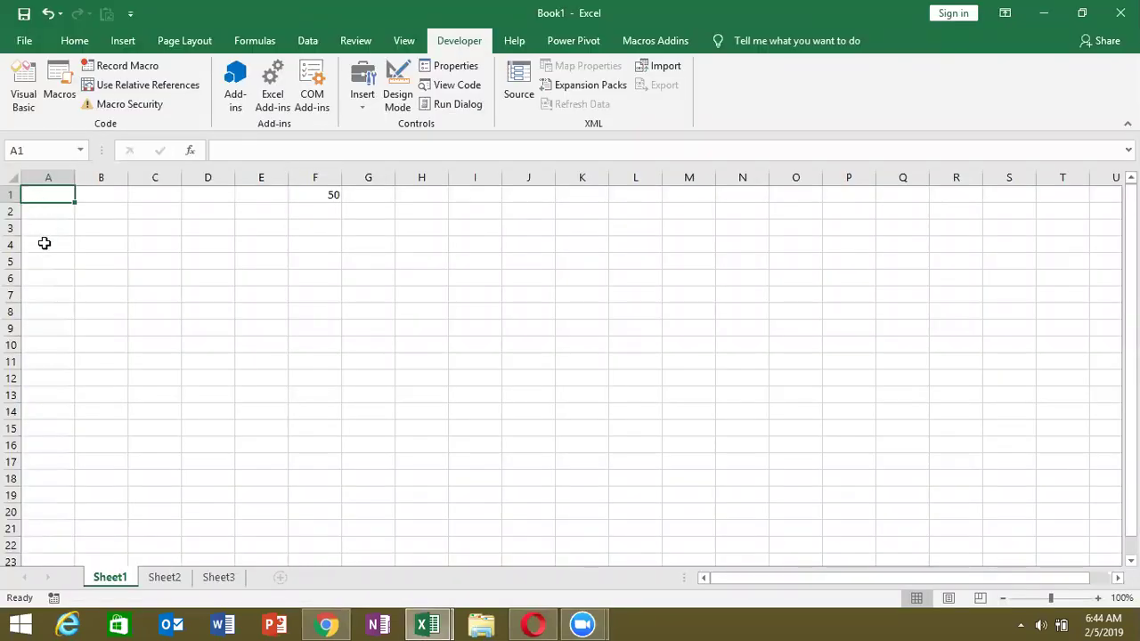
- Put the formula =50+60 (showing 110) in F1 and the value 110 in A1
{"action": "type", "text": "50"}
{"action": "key", "text": "Return"}
{"action": "key", "text": "Up"}
{"action": "key", "text": "Right"}
{"action": "key", "text": "Right"}
{"action": "key", "text": "Right"}
{"action": "key", "text": "Right"}
{"action": "key", "text": "Right"}
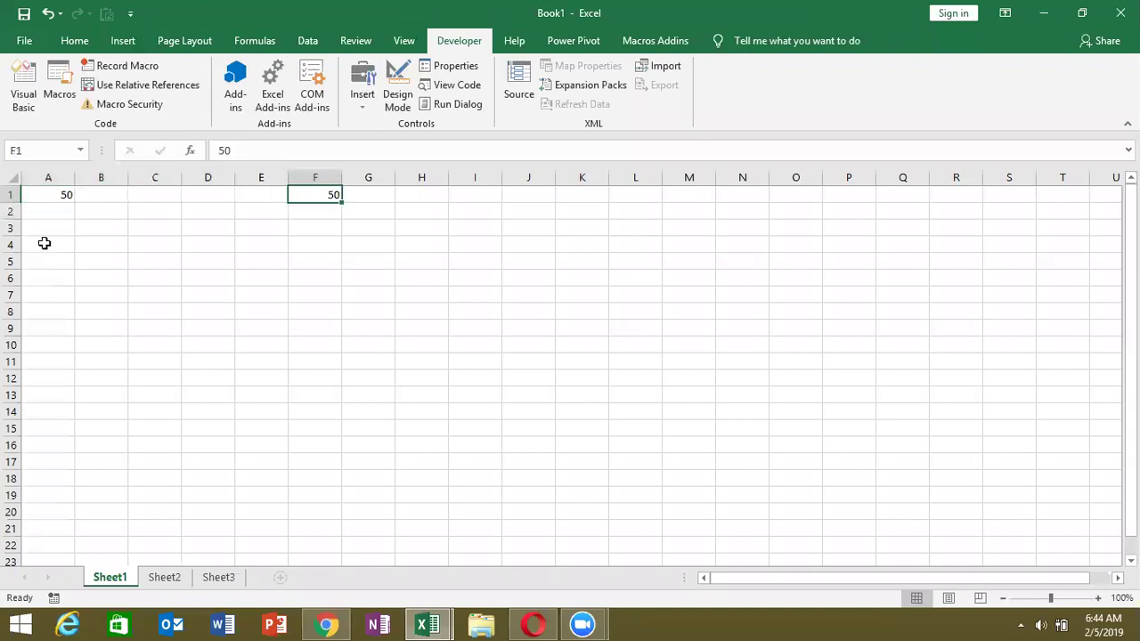
{"action": "type", "text": "=50+60"}
{"action": "key", "text": "Return"}
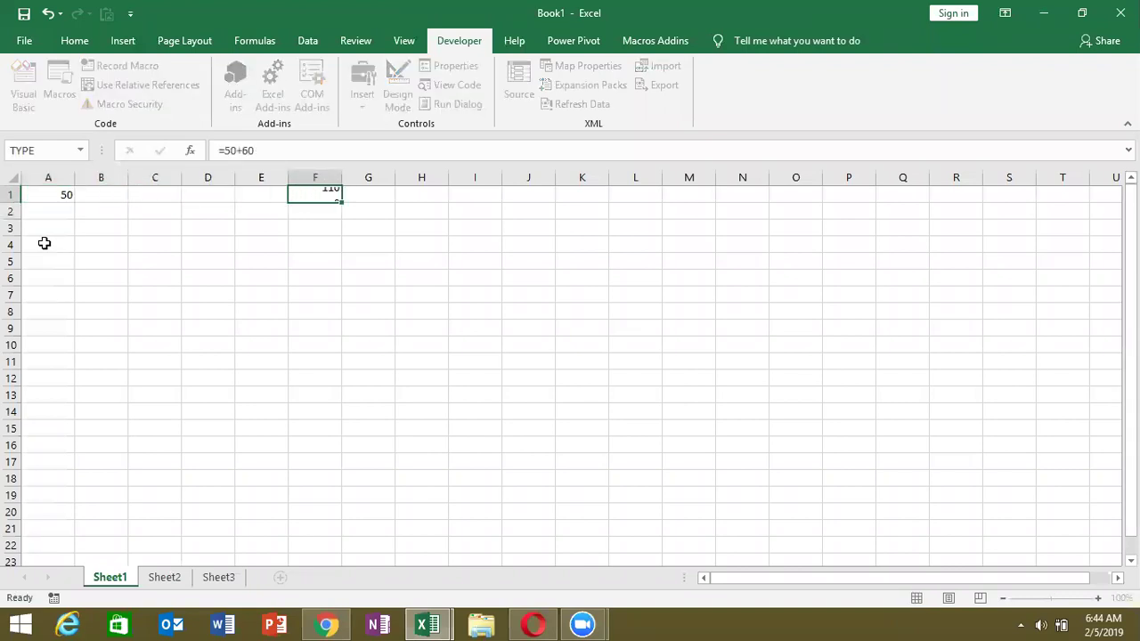
{"action": "left_click", "coordinate": [64, 194]}
{"action": "type", "text": "110"}
{"action": "key", "text": "Return"}
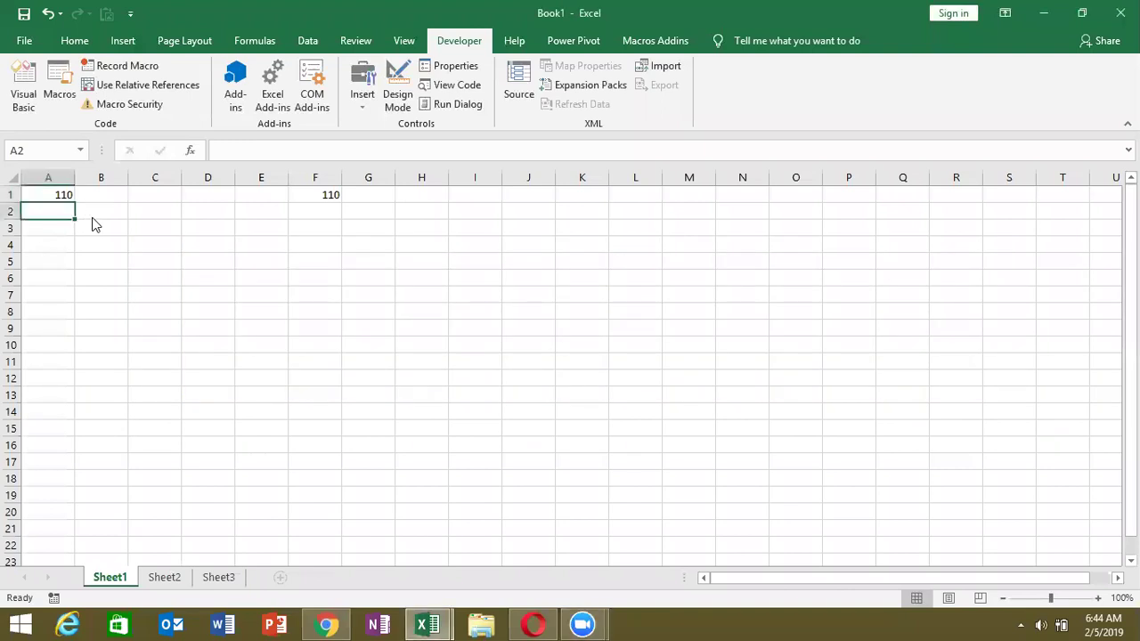
{"action": "key", "text": "alt+Tab"}
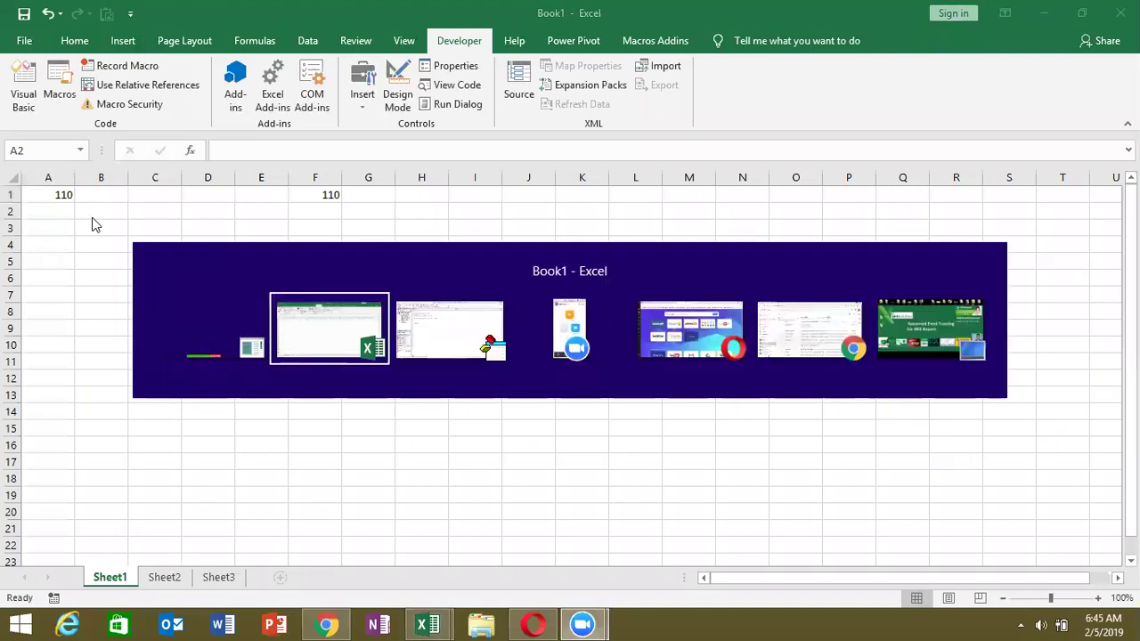
- Add line 8, Range("A1").Value = Range("f1").Formula, to the macro and return to Excel
{"action": "left_click", "coordinate": [211, 196]}
{"action": "type", "text": "range(\"A1\").v"}
{"action": "key", "text": "Down"}
{"action": "key", "text": "Tab"}
{"action": "type", "text": "= "}
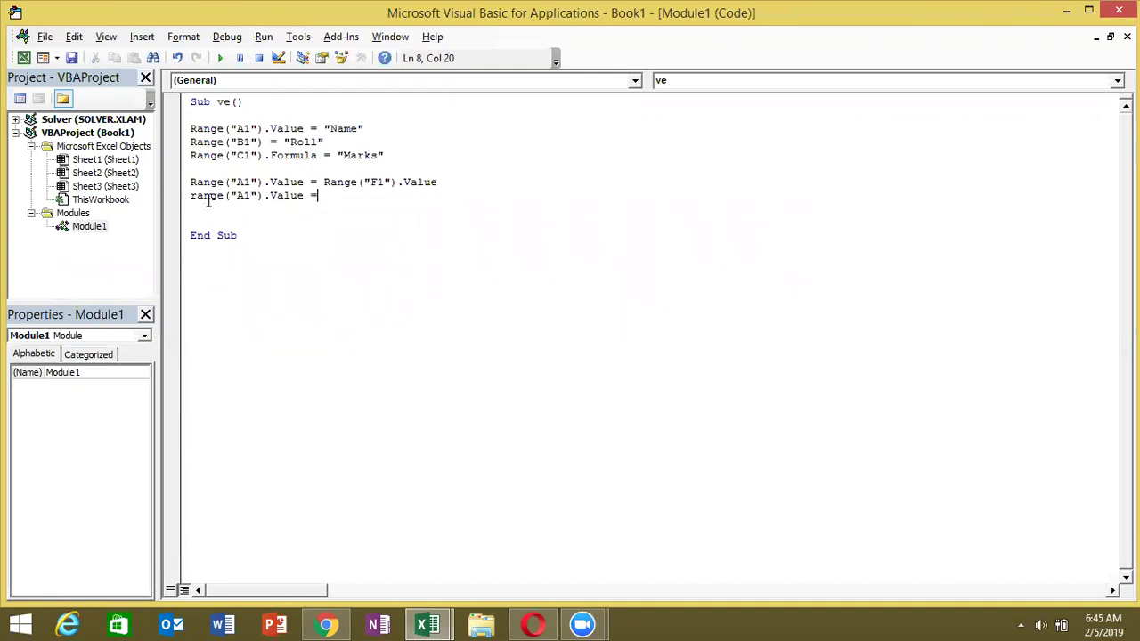
{"action": "type", "text": "range"}
{"action": "type", "text": "(\"f"}
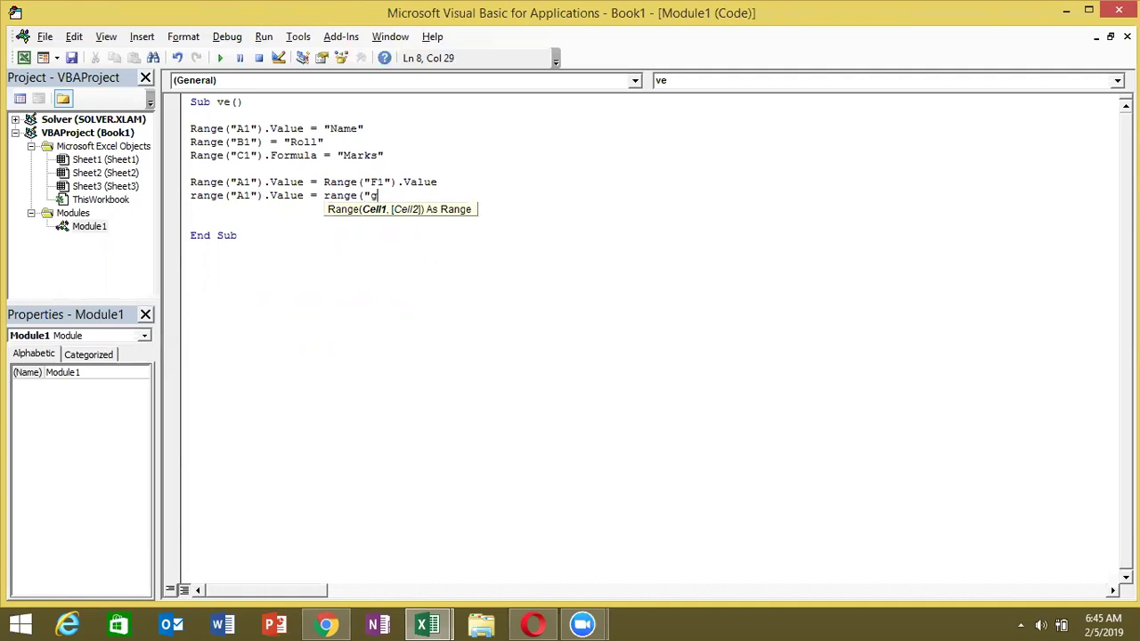
{"action": "type", "text": "1\")"}
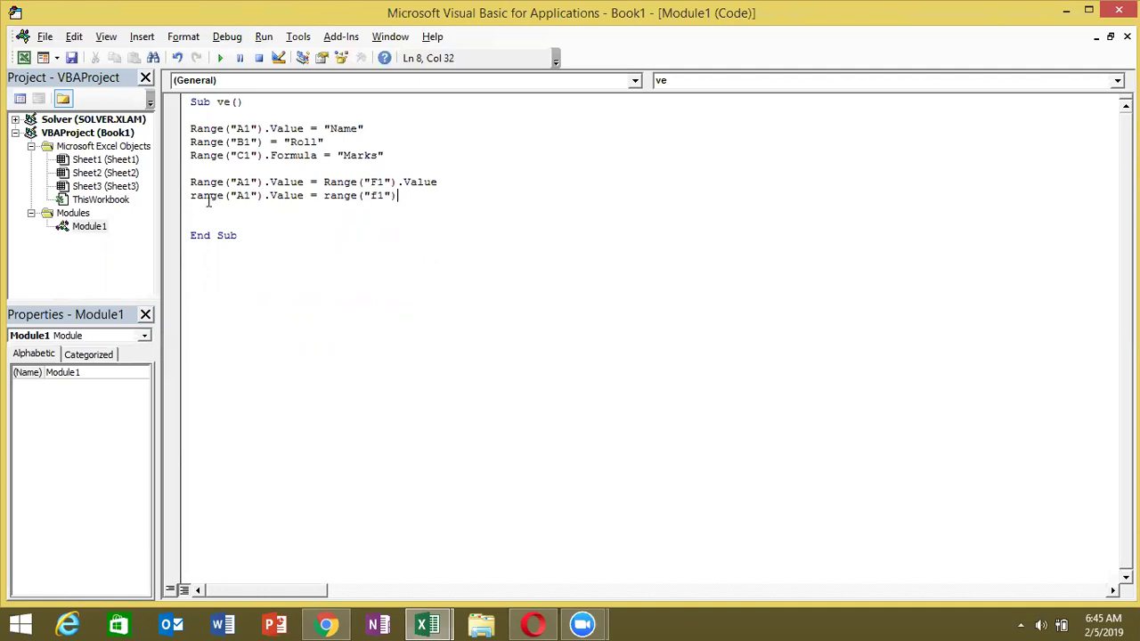
{"action": "type", "text": "."}
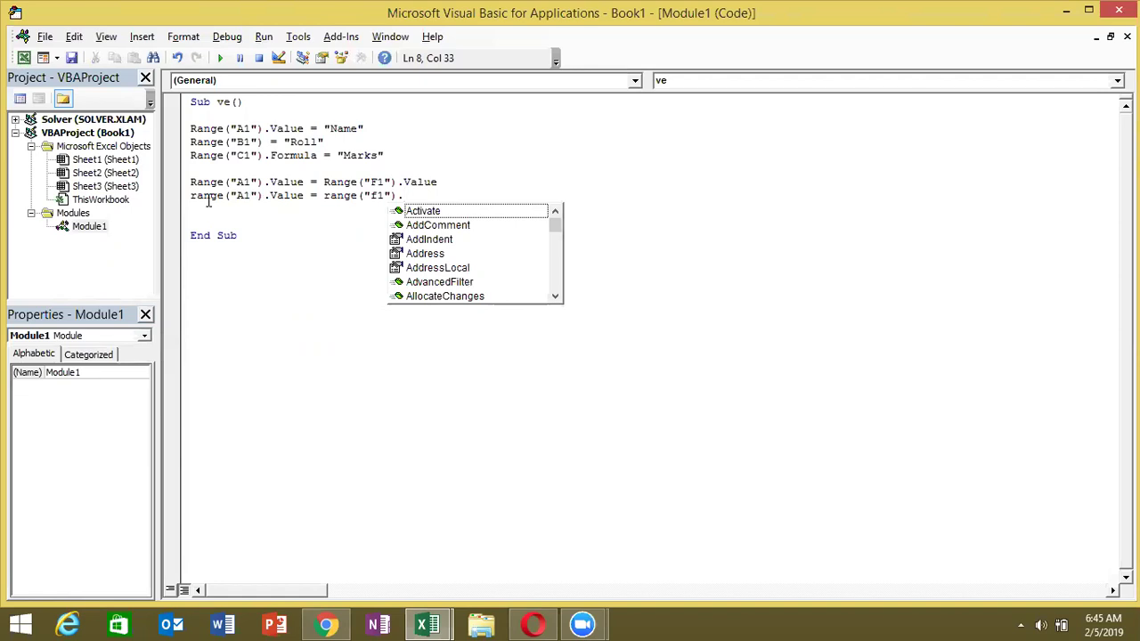
{"action": "type", "text": "form"}
{"action": "type", "text": "u"}
{"action": "key", "text": "Tab"}
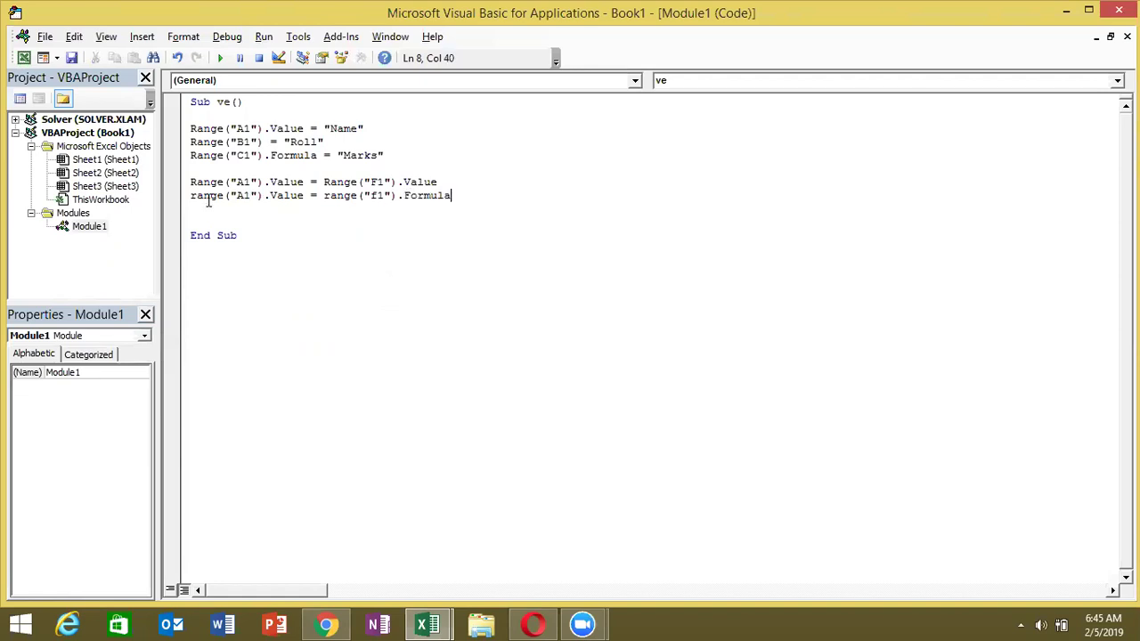
{"action": "key", "text": "Return"}
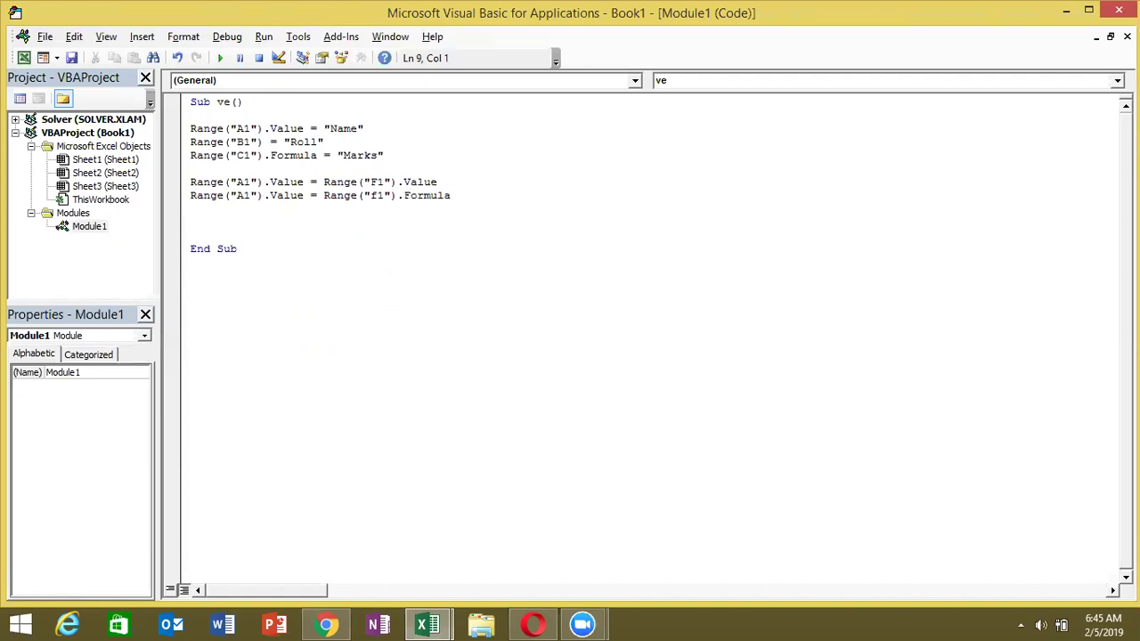
{"action": "key", "text": "alt+Tab"}
{"action": "key", "text": "alt+Tab"}
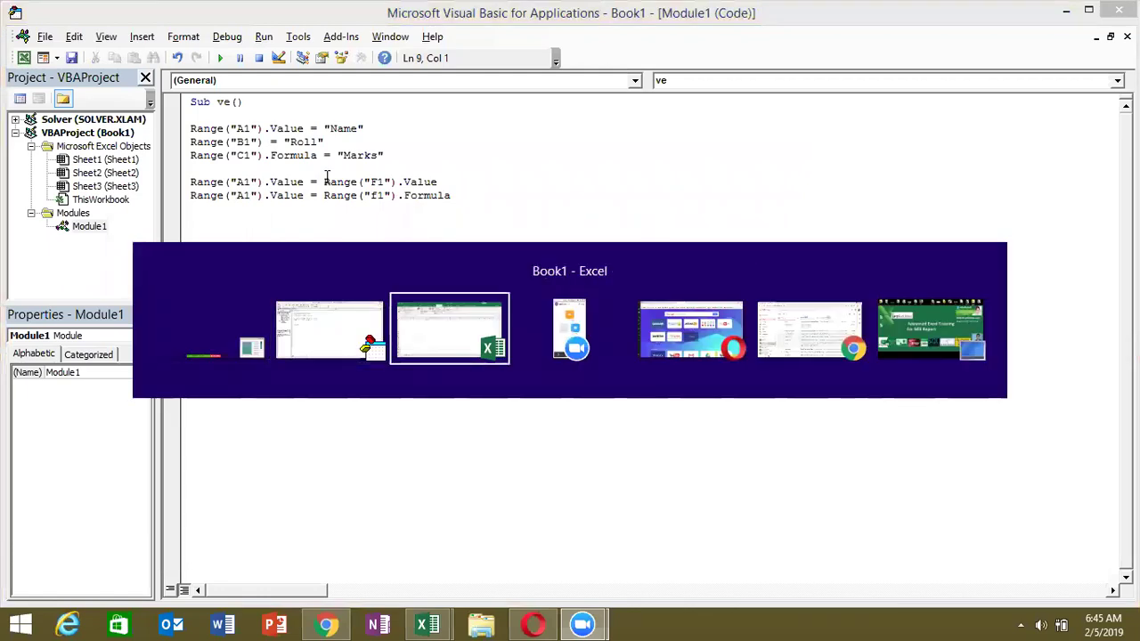
- Copy F1's =50+60 formula from the formula bar and paste it into A1
{"action": "left_click", "coordinate": [329, 193]}
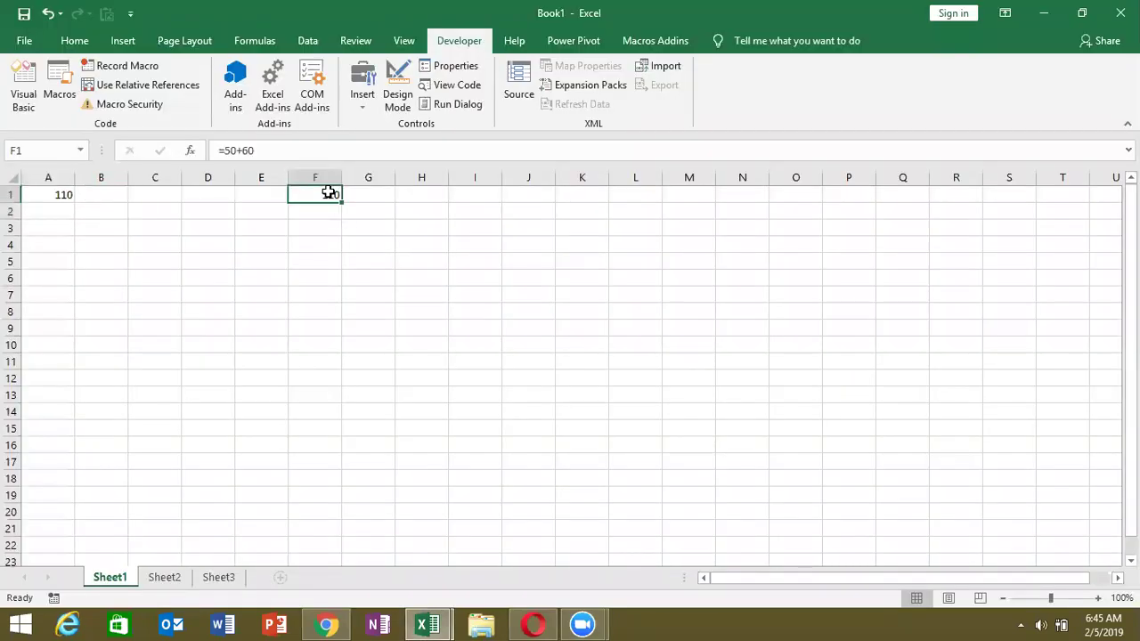
{"action": "left_click_drag", "start_coordinate": [293, 152], "coordinate": [193, 149]}
{"action": "key", "text": "ctrl+c"}
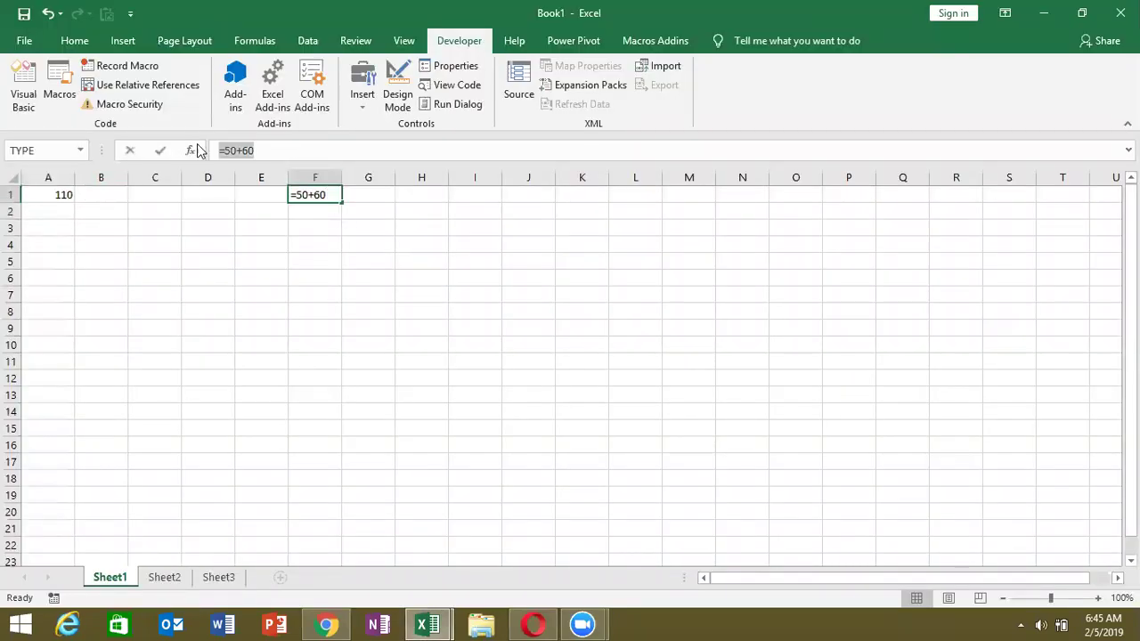
{"action": "key", "text": "Escape"}
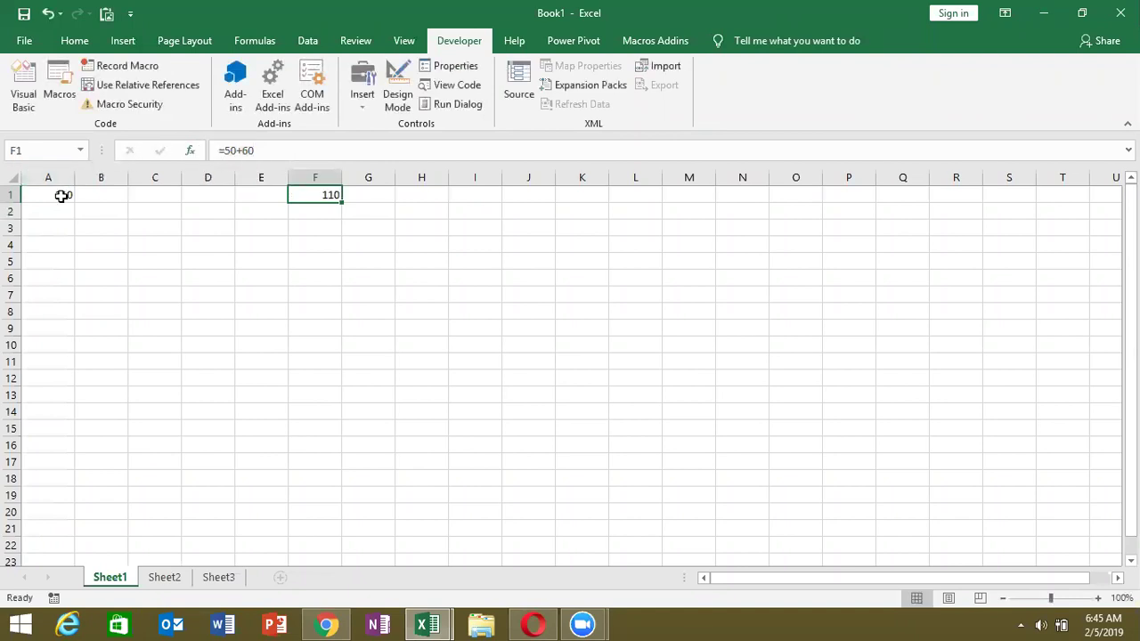
{"action": "left_click", "coordinate": [62, 196]}
{"action": "key", "text": "ctrl+v"}
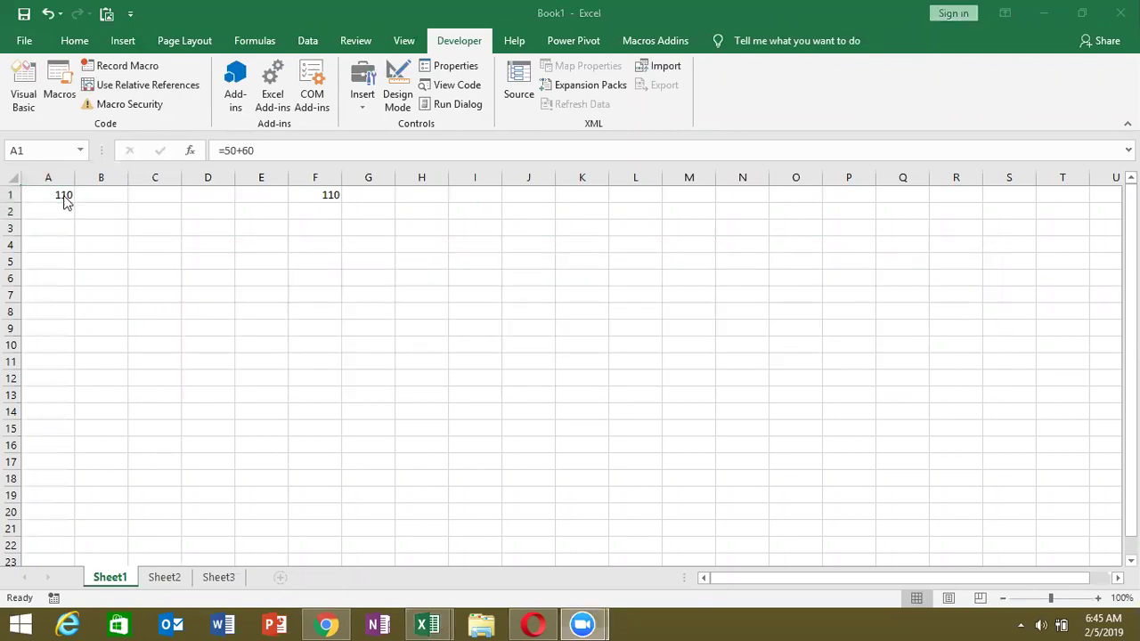
{"action": "key", "text": "alt+Tab"}
{"action": "key", "text": "alt+Tab"}
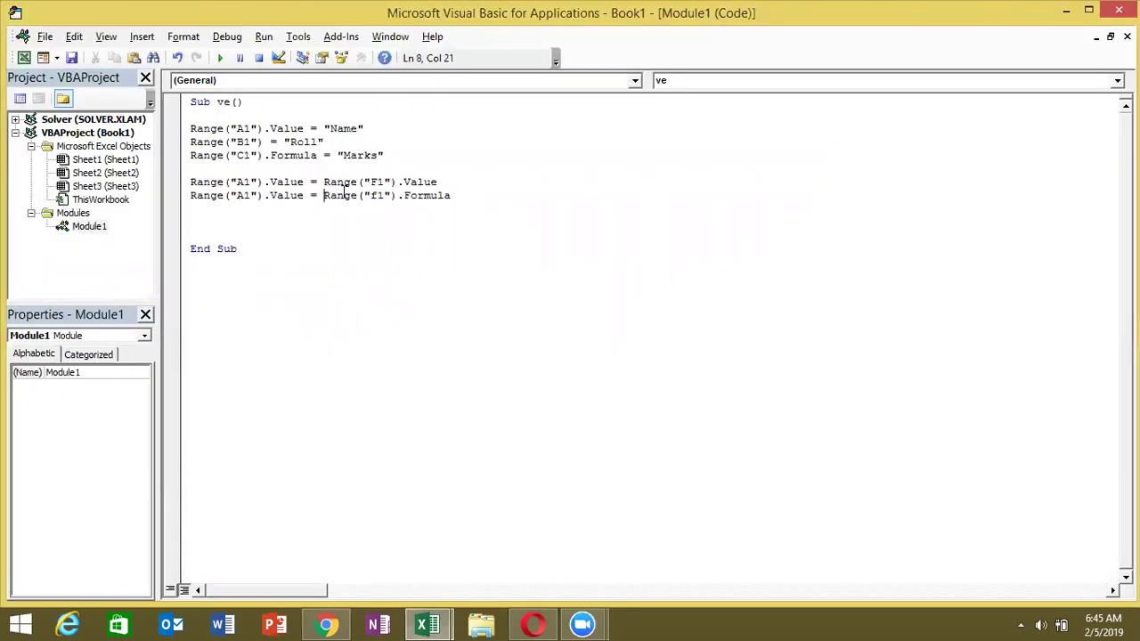
- Highlight the F1 source, A1 target and C1 Formula parts of the code, then select A3 in Excel
{"action": "left_click_drag", "start_coordinate": [324, 196], "coordinate": [410, 196]}
{"action": "left_click_drag", "start_coordinate": [303, 195], "coordinate": [190, 197]}
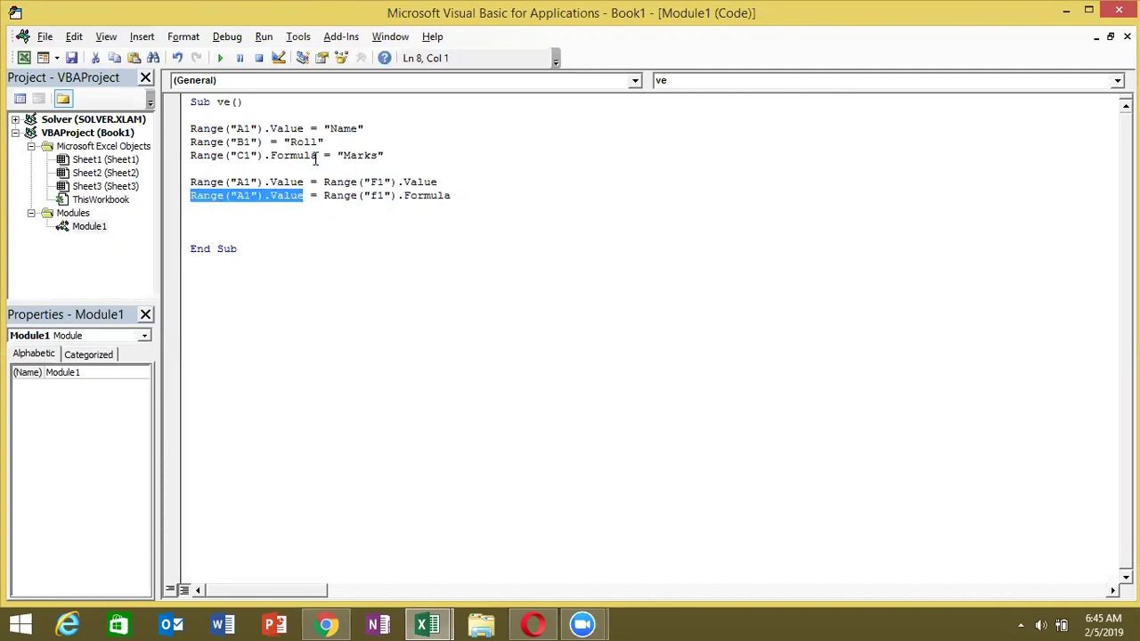
{"action": "left_click_drag", "start_coordinate": [317, 156], "coordinate": [198, 158]}
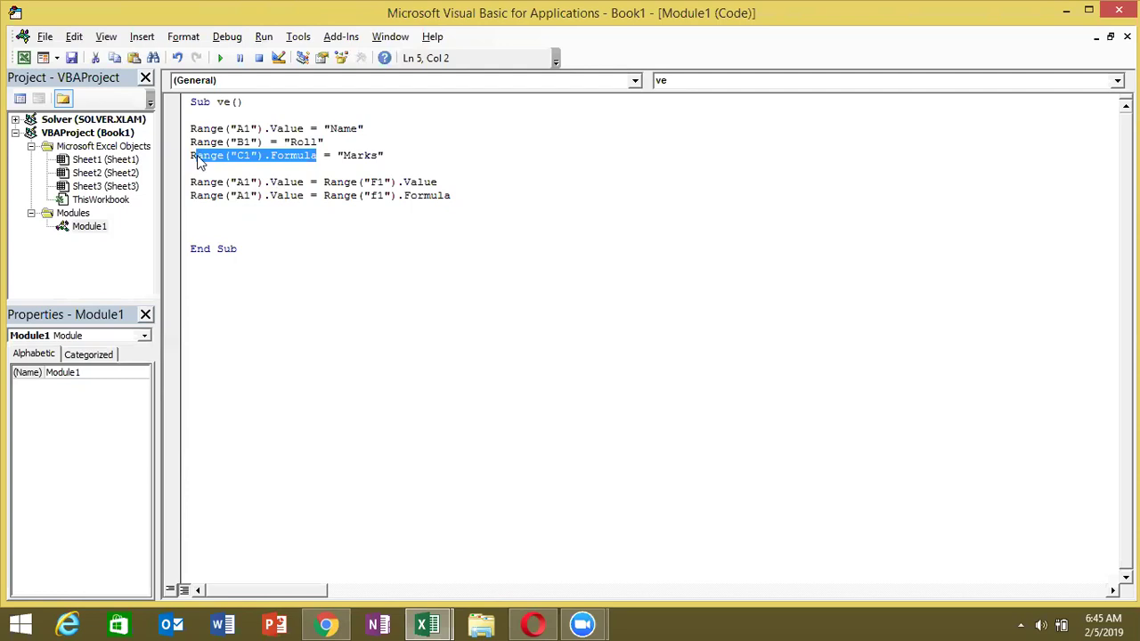
{"action": "left_click", "coordinate": [206, 211]}
{"action": "key", "text": "alt+Tab"}
{"action": "left_click", "coordinate": [59, 224]}
- Enter 85 in A1 and 25 in A2
{"action": "key", "text": "Up"}
{"action": "key", "text": "Up"}
{"action": "type", "text": "85"}
{"action": "key", "text": "Return"}
{"action": "type", "text": "25"}
{"action": "key", "text": "Return"}
{"action": "key", "text": "Up"}
{"action": "key", "text": "Up"}
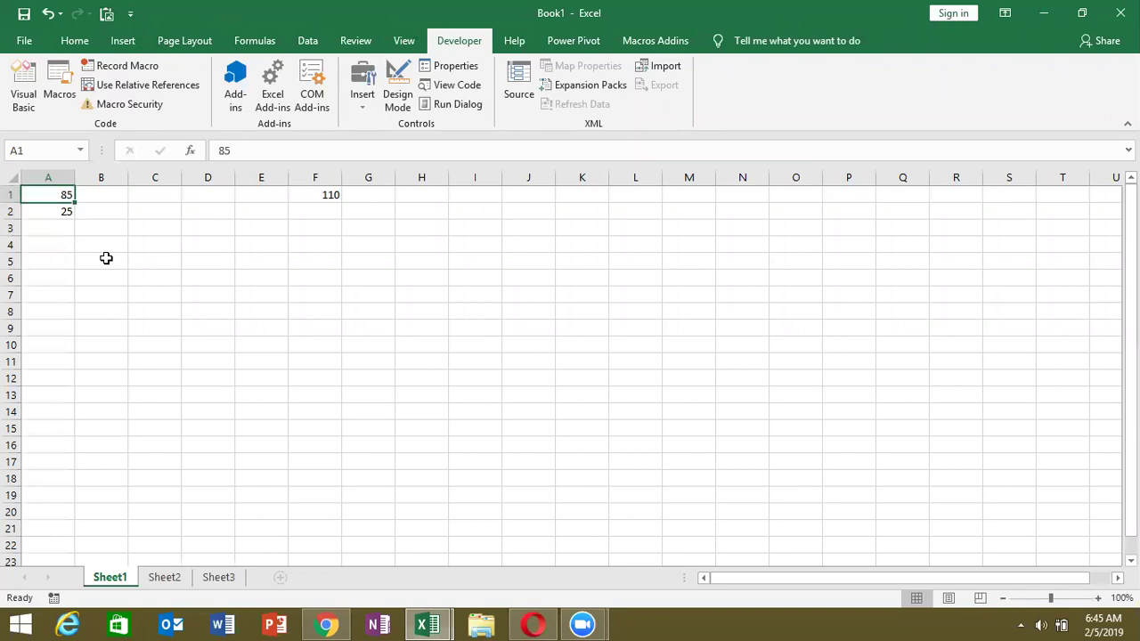
- Enter =ROUND(A1,0) in B1, which shows 85
{"action": "key", "text": "Right"}
{"action": "type", "text": "=ra"}
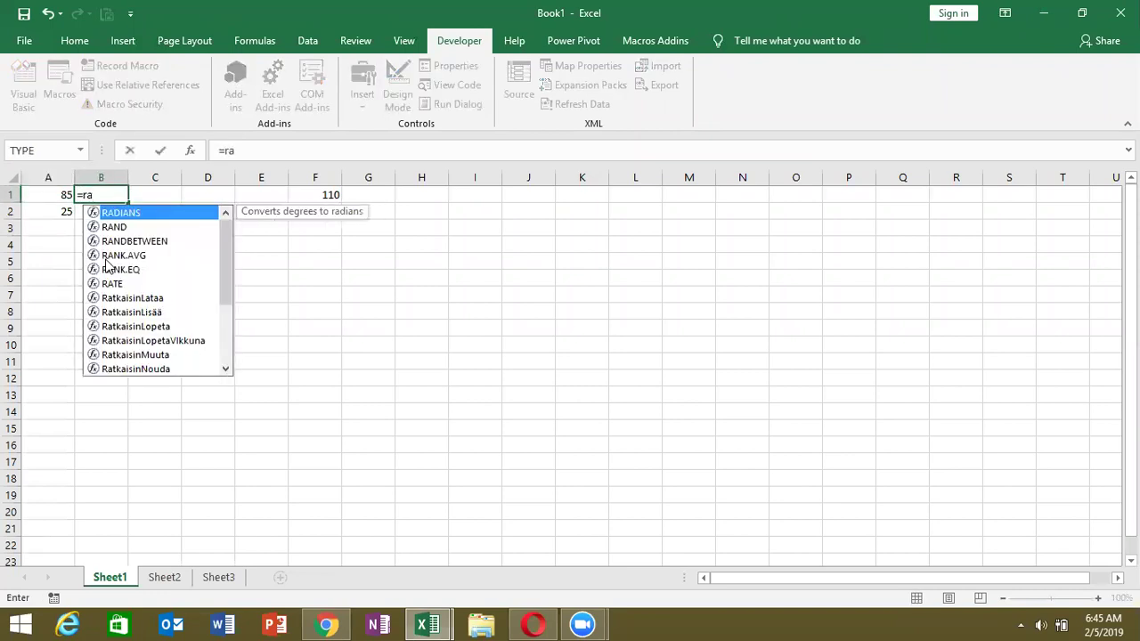
{"action": "type", "text": "ou"}
{"action": "key", "text": "BackSpace"}
{"action": "key", "text": "BackSpace"}
{"action": "key", "text": "BackSpace"}
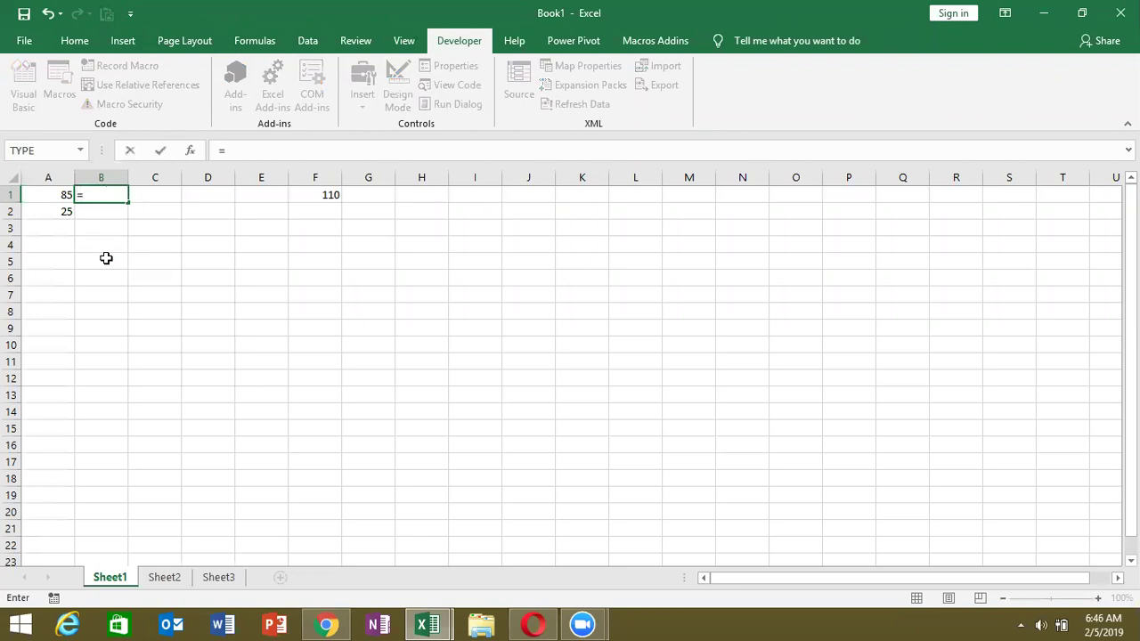
{"action": "type", "text": "round"}
{"action": "key", "text": "Tab"}
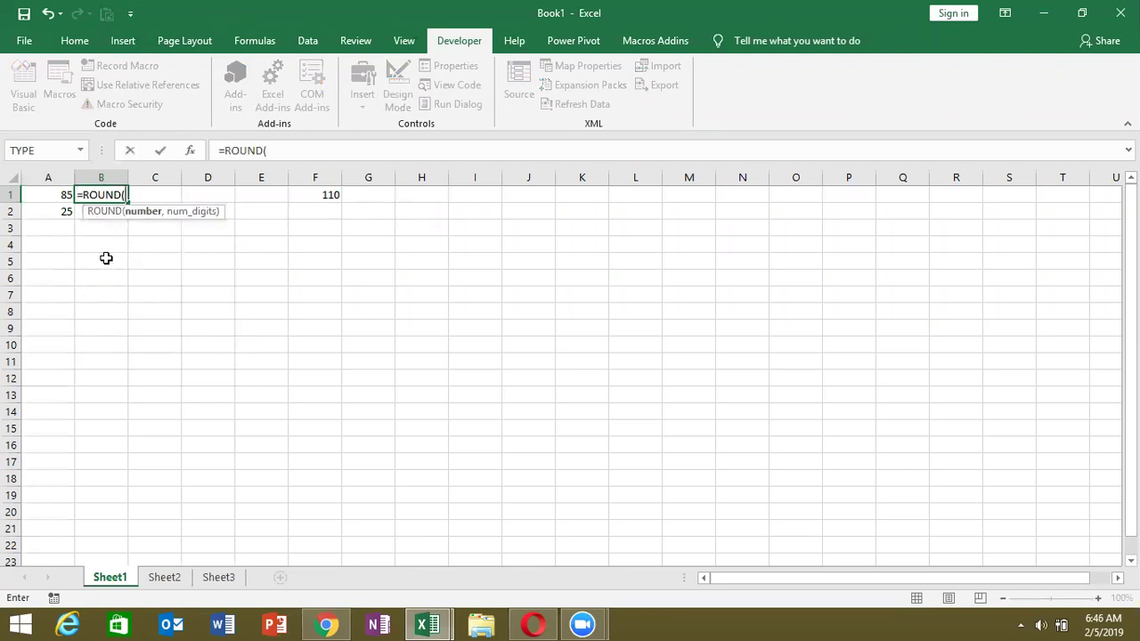
{"action": "key", "text": "Left"}
{"action": "type", "text": ",0)"}
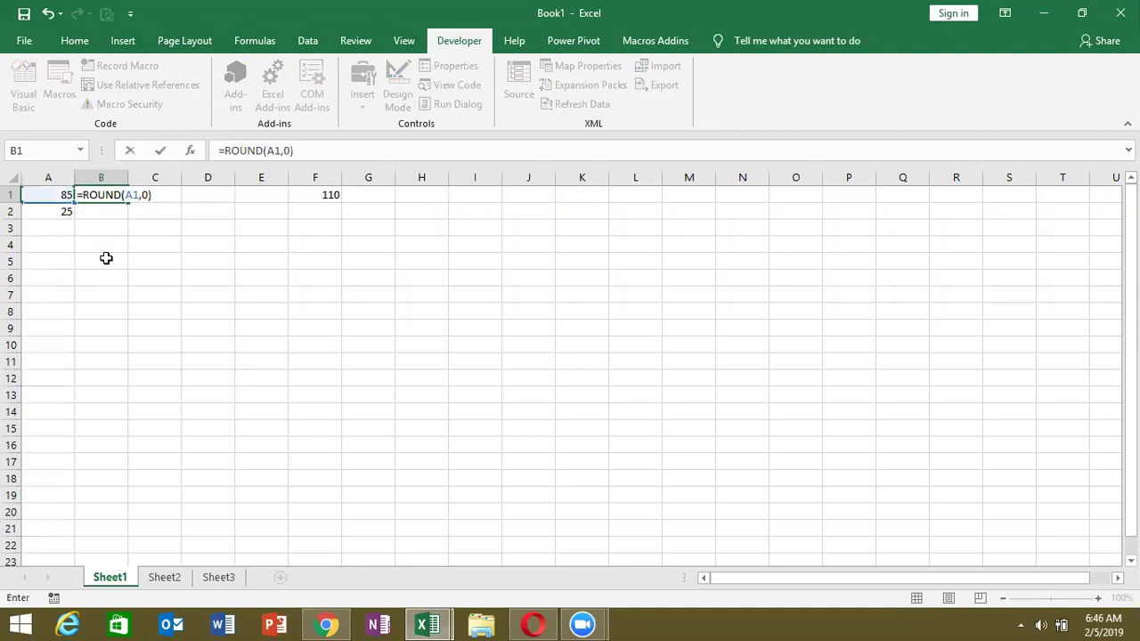
{"action": "key", "text": "Return"}
- Review B1's ROUND formula, leave it unchanged, and switch to the VBA editor
{"action": "key", "text": "Up"}
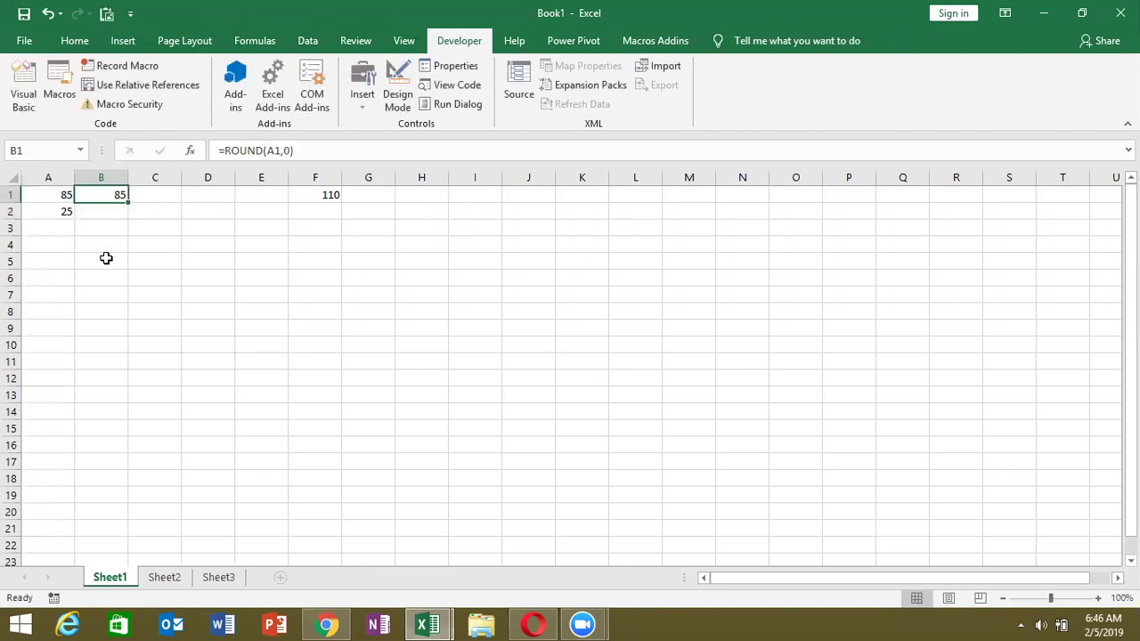
{"action": "key", "text": "Down"}
{"action": "key", "text": "Up"}
{"action": "left_click", "coordinate": [300, 153]}
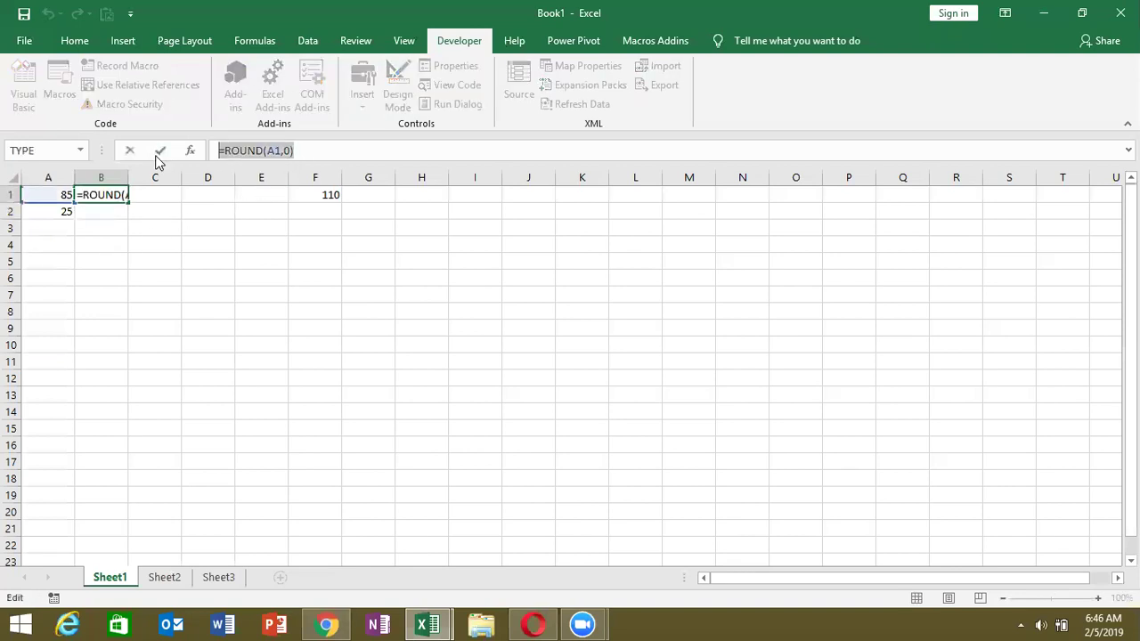
{"action": "left_click", "coordinate": [158, 153]}
{"action": "key", "text": "alt+F11"}
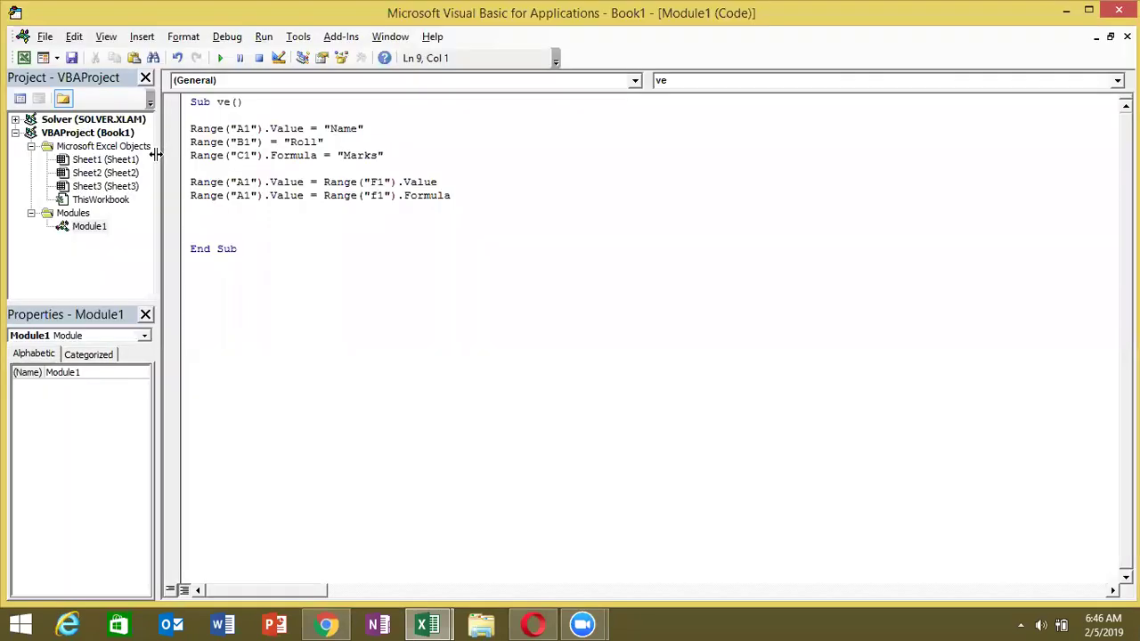
- Add Range("b2").Value = "=ROUND(A1,0)" to Sub ve and check cell B2 in the workbook
{"action": "key", "text": "Return"}
{"action": "type", "text": "range"}
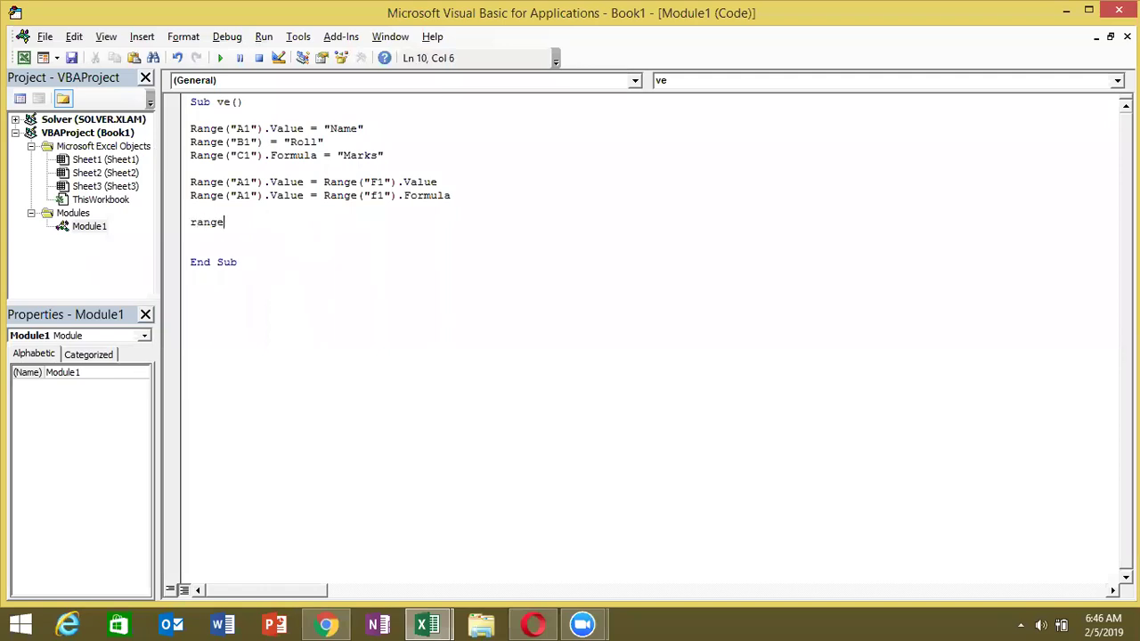
{"action": "type", "text": "(\"b2"}
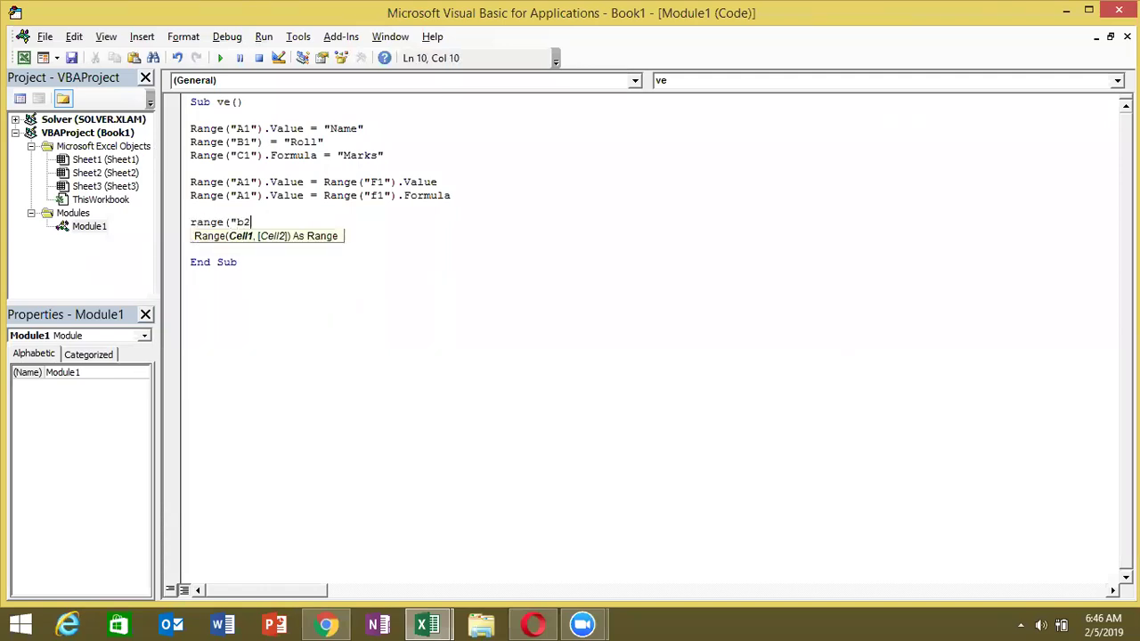
{"action": "type", "text": "\")"}
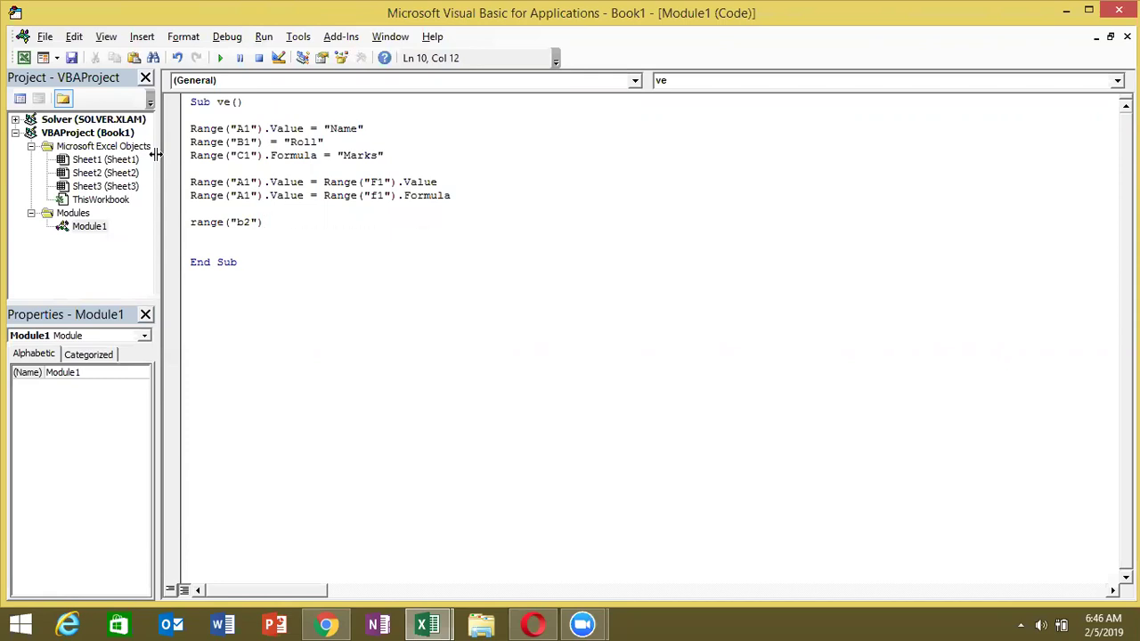
{"action": "type", "text": "."}
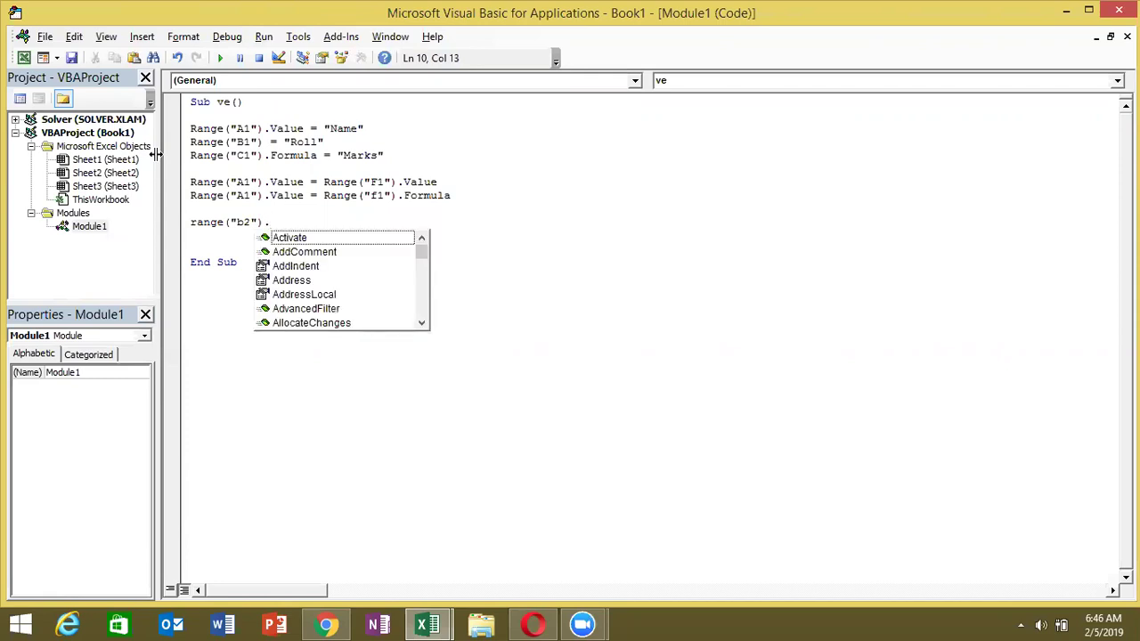
{"action": "type", "text": "vl"}
{"action": "key", "text": "BackSpace"}
{"action": "key", "text": "Down"}
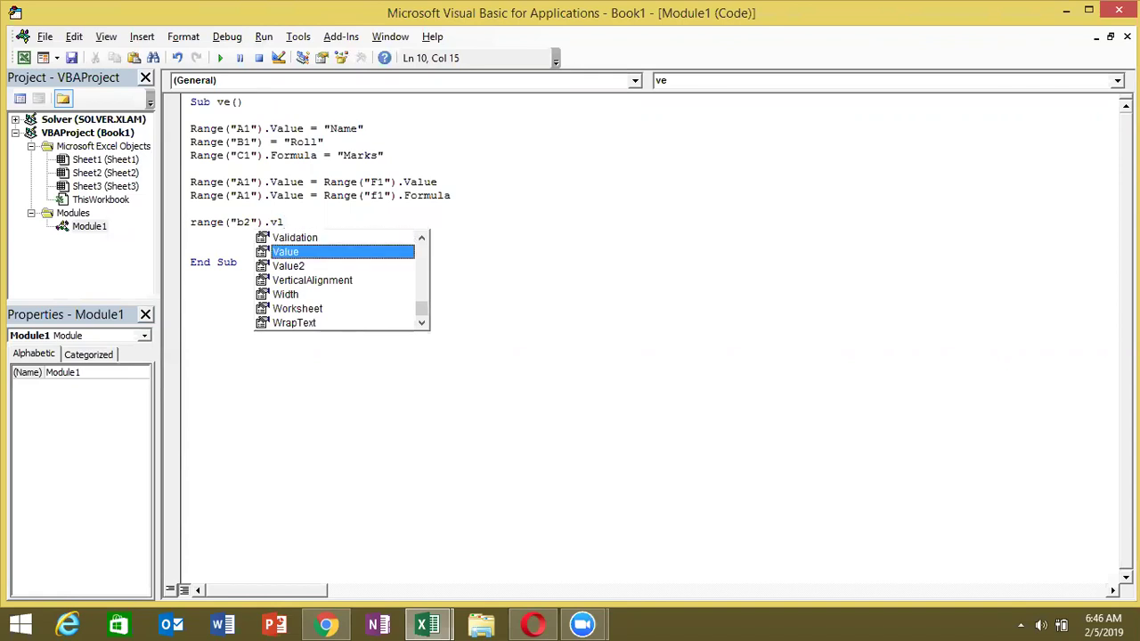
{"action": "key", "text": "Tab"}
{"action": "type", "text": "= \""}
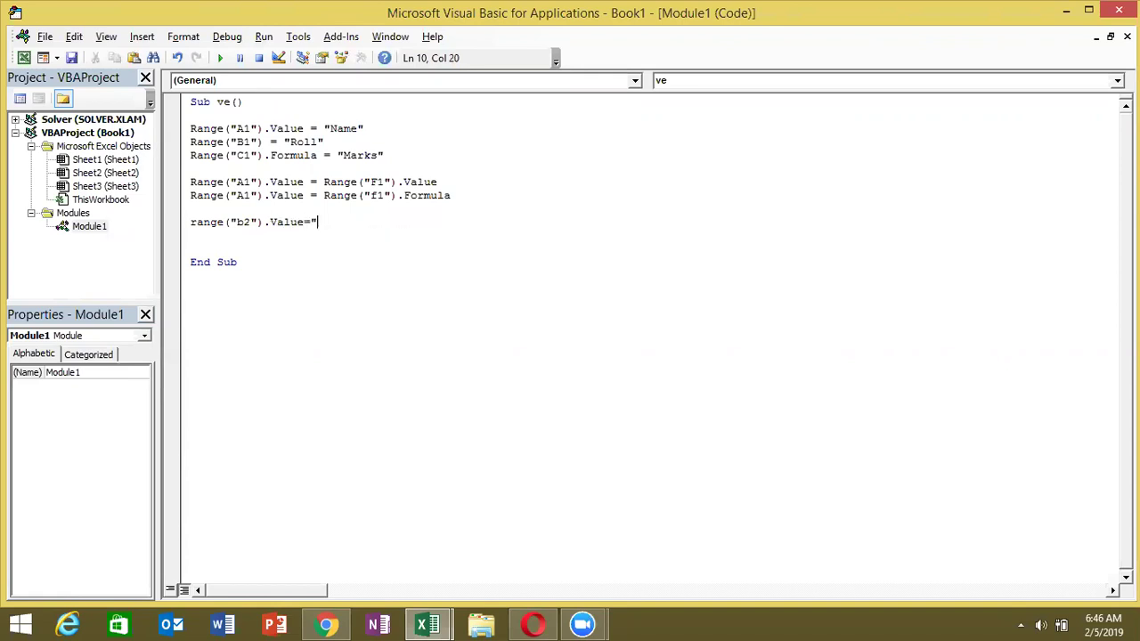
{"action": "type", "text": "=ROUND(A1,0)\""}
{"action": "key", "text": "Return"}
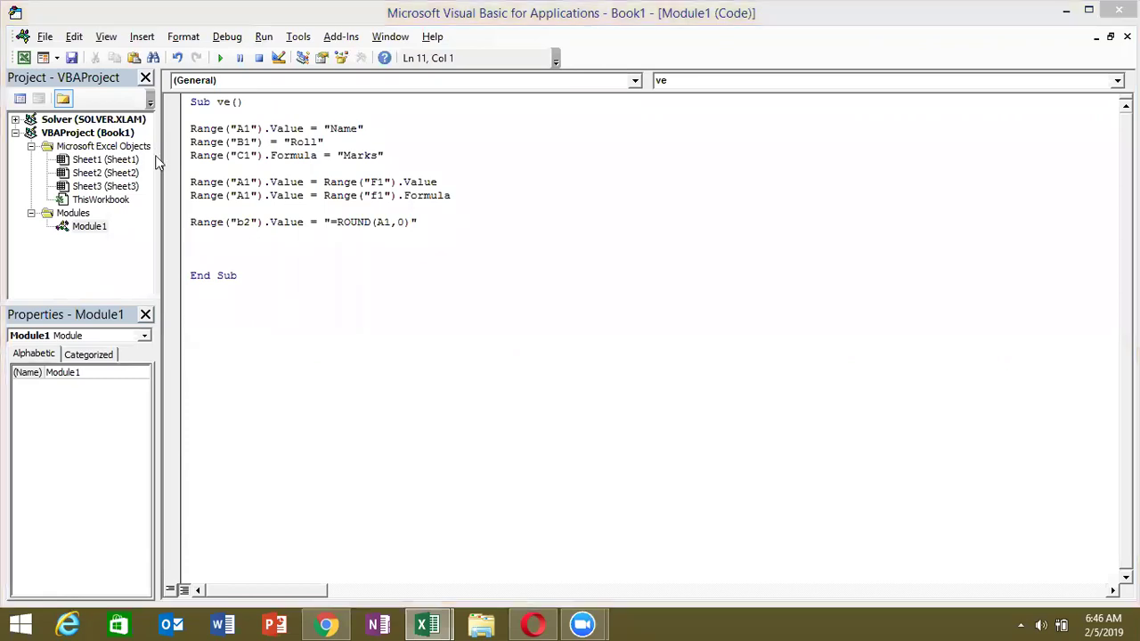
{"action": "key", "text": "alt+F11"}
{"action": "key", "text": "Down"}
- Clear the old values from A1:B2
{"action": "key", "text": "ctrl+d"}
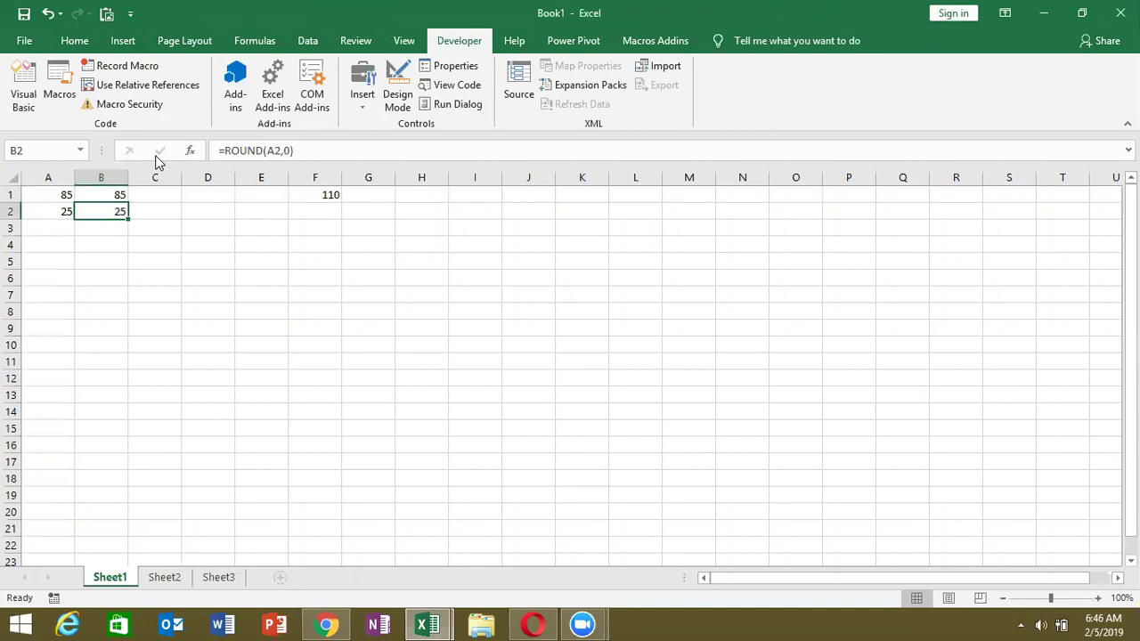
{"action": "key", "text": "Up"}
{"action": "key", "text": "Left"}
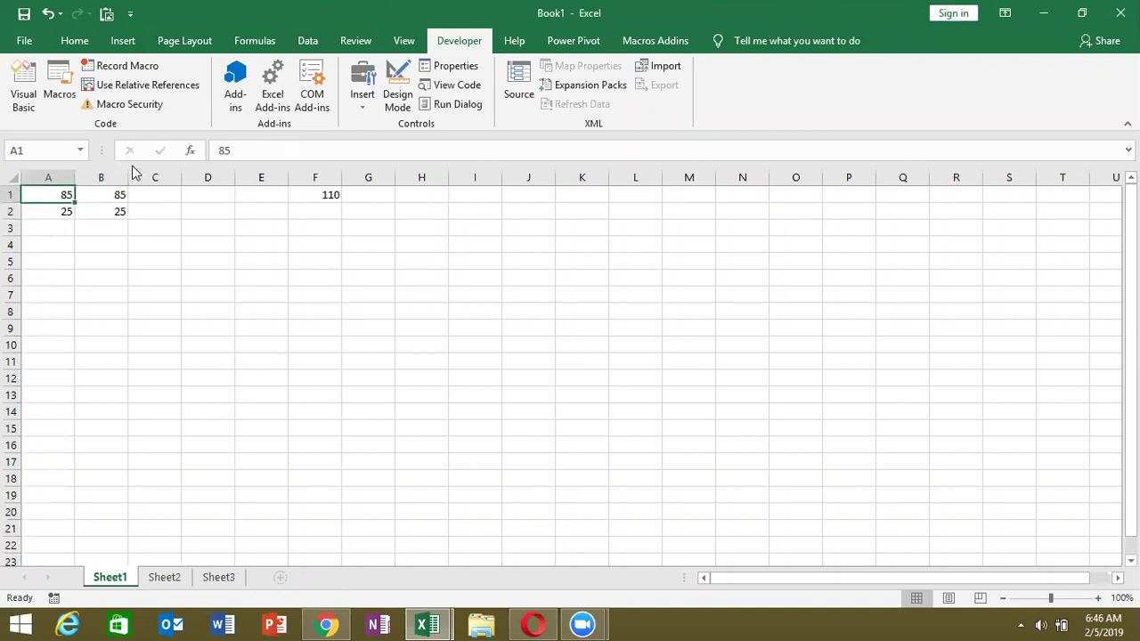
{"action": "key", "text": "shift+Right"}
{"action": "key", "text": "shift+Down"}
{"action": "key", "text": "Delete"}
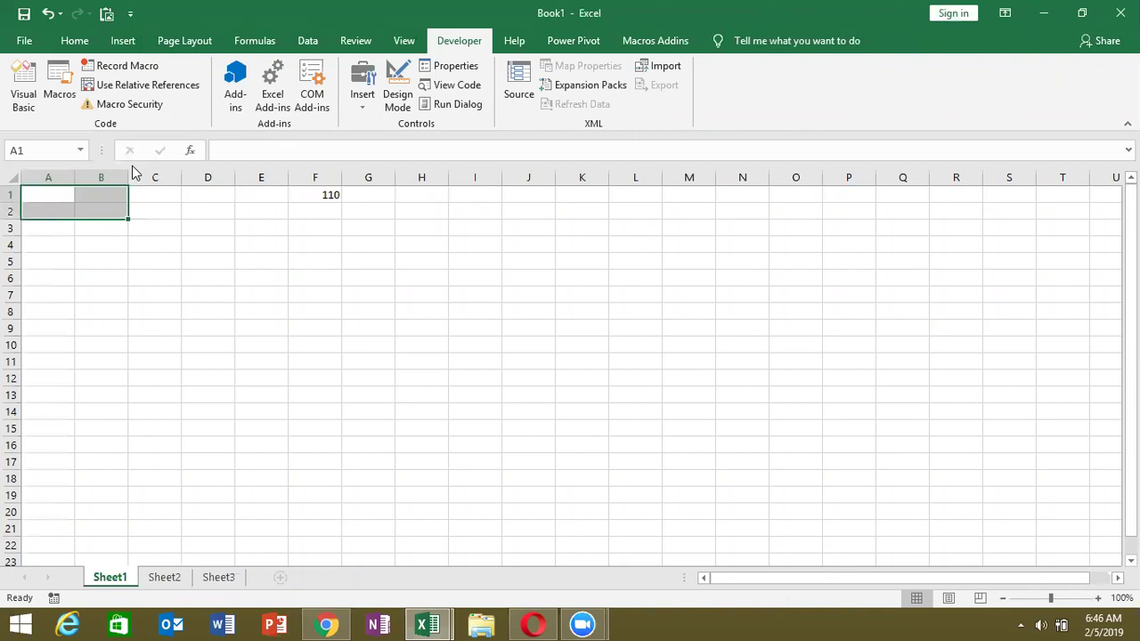
- Enter =RANDBETWEEN(10,90) in A1 and fill it down to A23
{"action": "key", "text": "Left"}
{"action": "type", "text": "=r"}
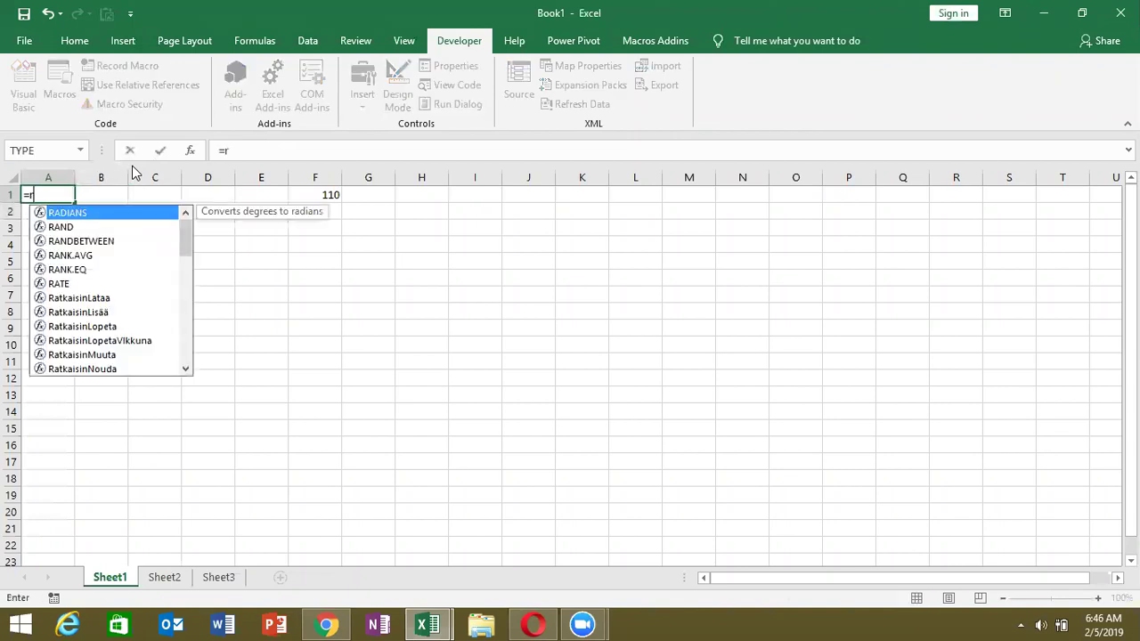
{"action": "key", "text": "Down"}
{"action": "key", "text": "Down"}
{"action": "key", "text": "Tab"}
{"action": "type", "text": "10,90"}
{"action": "key", "text": "Return"}
{"action": "key", "text": "Up"}
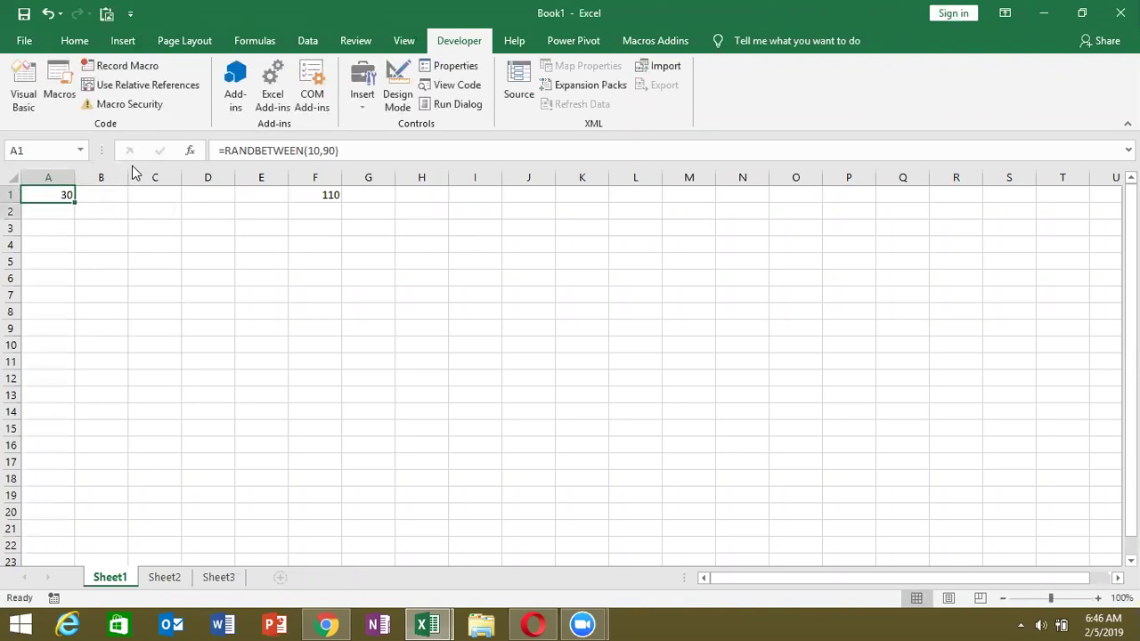
{"action": "key", "text": "shift+Down"}
{"action": "key", "text": "shift+Down"}
{"action": "key", "text": "shift+Down"}
{"action": "key", "text": "shift+Down"}
{"action": "key", "text": "shift+Down"}
{"action": "key", "text": "shift+Down"}
{"action": "key", "text": "ctrl+d"}
- Copy column A's random numbers and paste them back as fixed values
{"action": "key", "text": "ctrl+c"}
{"action": "left_click", "coordinate": [75, 40]}
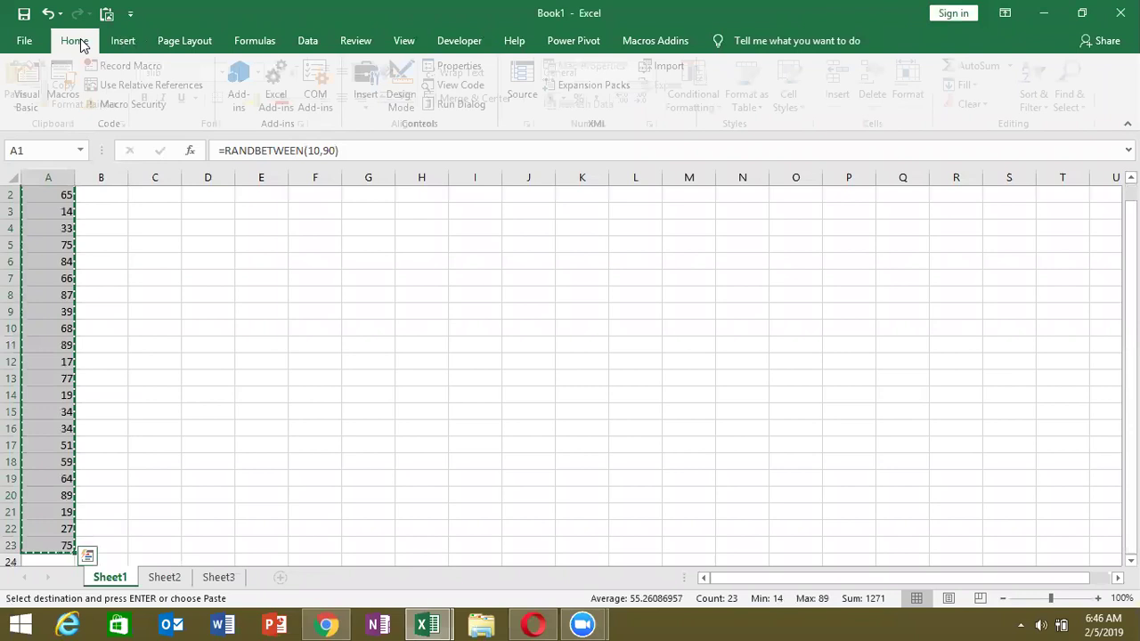
{"action": "left_click", "coordinate": [25, 106]}
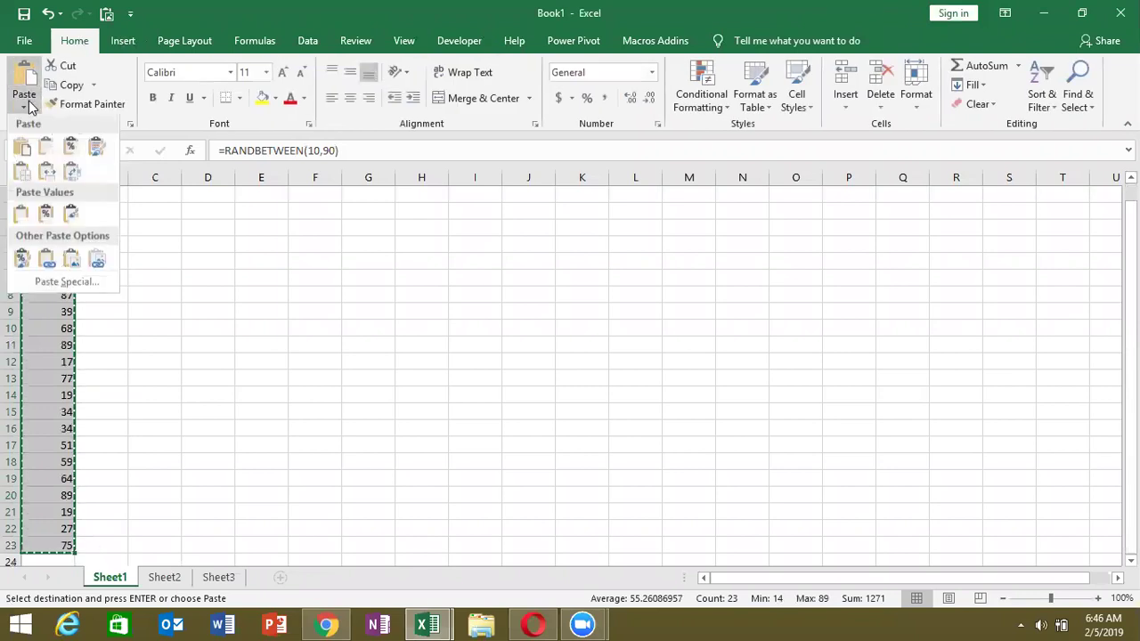
{"action": "left_click", "coordinate": [26, 212]}
{"action": "key", "text": "Escape"}
- Check that the fixed numbers run down to A23, ending at B1
{"action": "key", "text": "Right"}
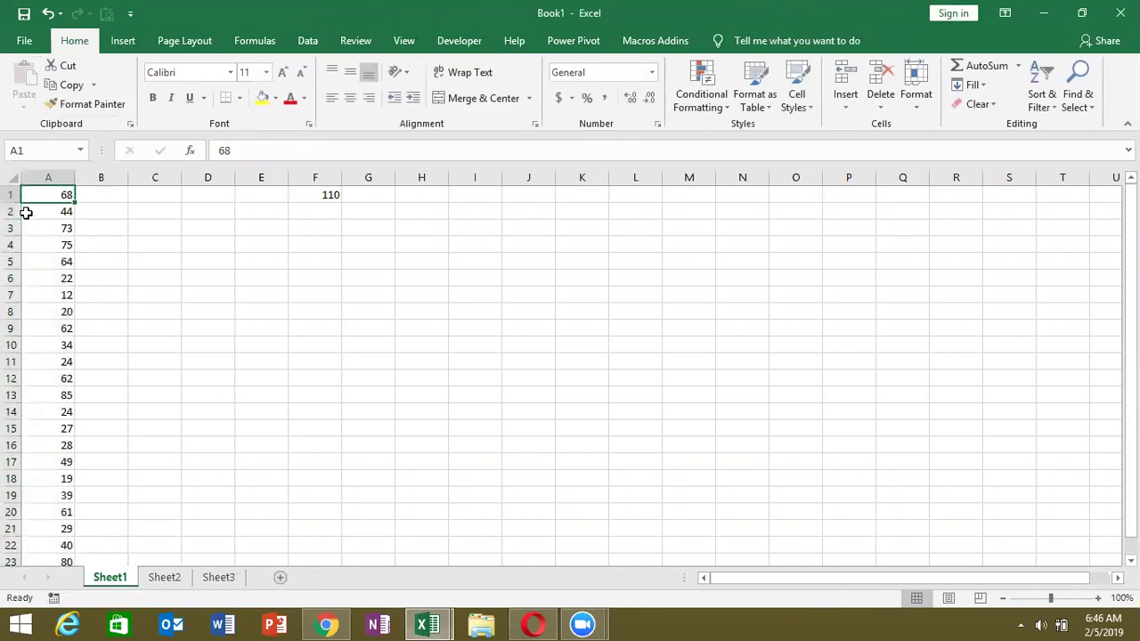
{"action": "left_click", "coordinate": [27, 212]}
{"action": "key", "text": "ctrl+Down"}
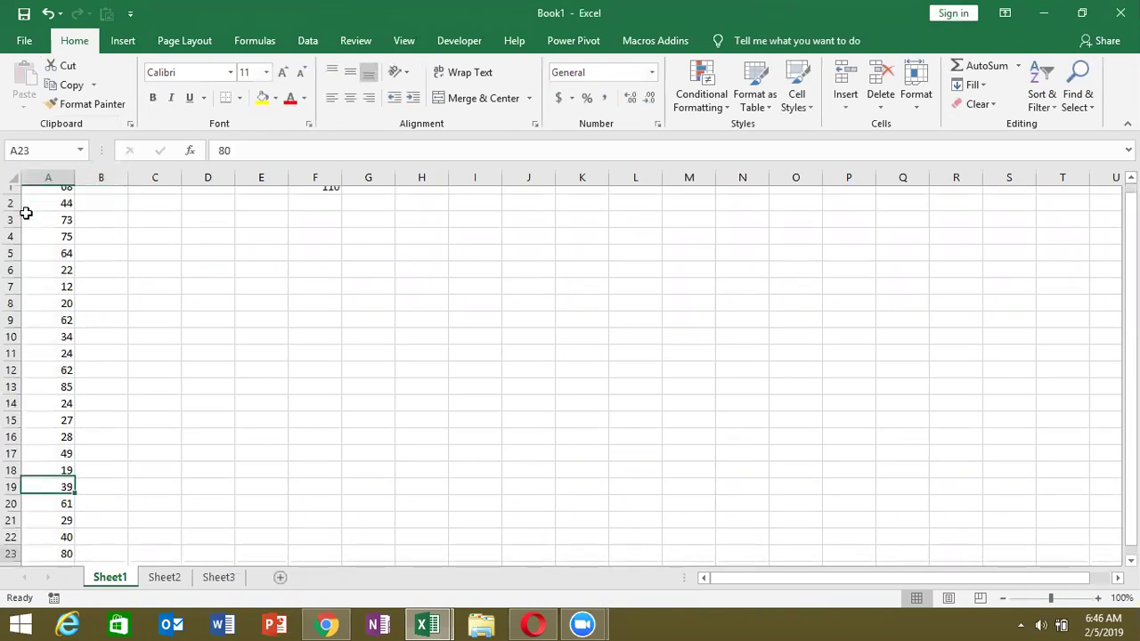
{"action": "key", "text": "ctrl+Up"}
{"action": "key", "text": "Right"}
- Declare a new Sub rr macro below the ve macro
{"action": "key", "text": "alt+F11"}
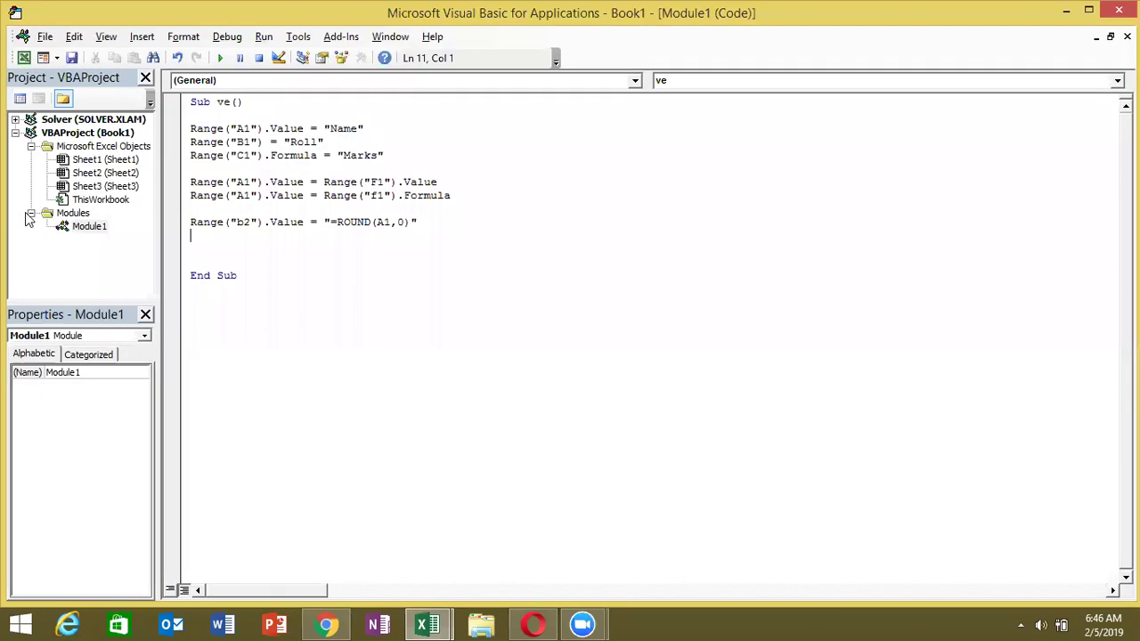
{"action": "left_click", "coordinate": [207, 309]}
{"action": "type", "text": "sub rr"}
{"action": "key", "text": "Return"}
{"action": "key", "text": "Return"}
{"action": "key", "text": "Return"}
{"action": "key", "text": "Return"}
{"action": "key", "text": "Return"}
{"action": "key", "text": "Up"}
{"action": "key", "text": "Up"}
{"action": "key", "text": "Up"}
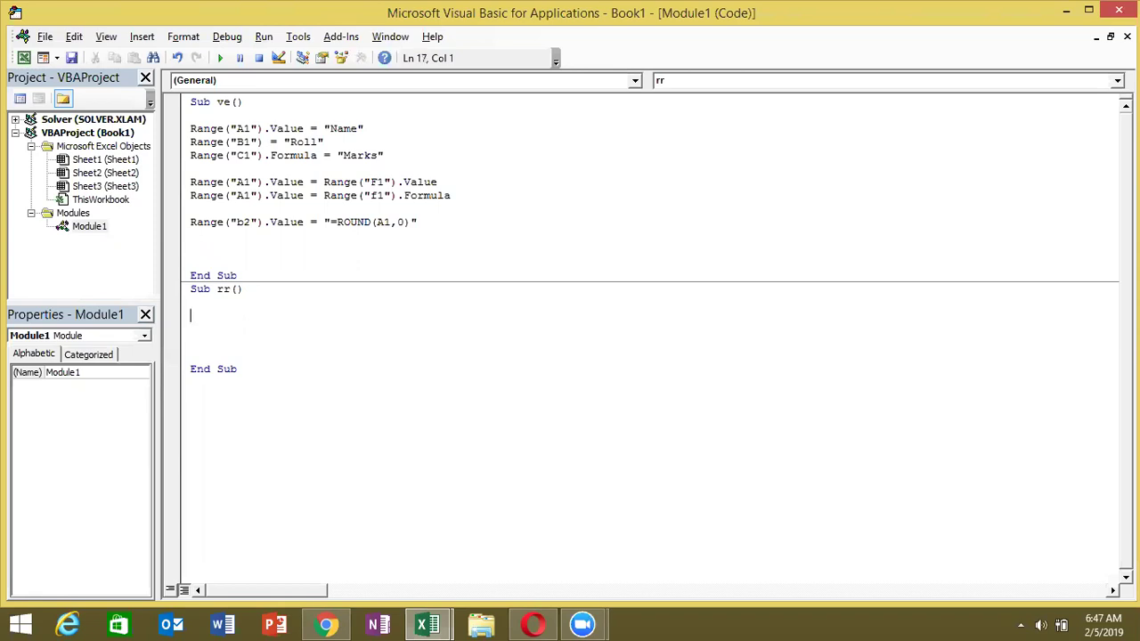
- Begin the rr body with an unfinished range("B2"). line
{"action": "type", "text": "range"}
{"action": "type", "text": "("}
{"action": "key", "text": "alt+Tab"}
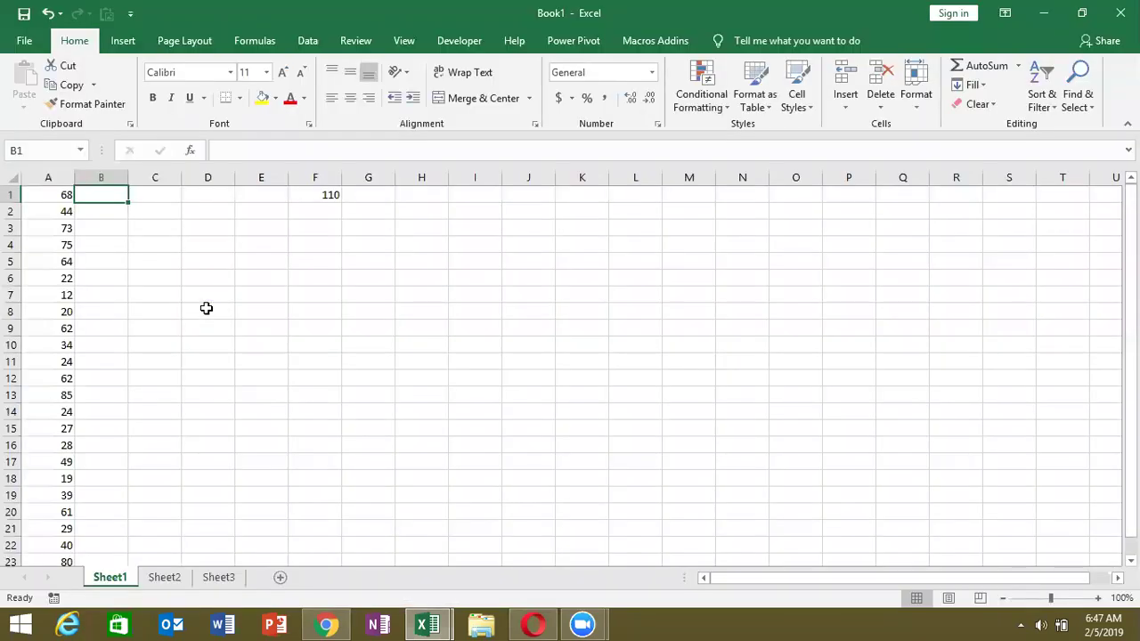
{"action": "key", "text": "alt+Tab"}
{"action": "type", "text": "range(\"B2\")"}
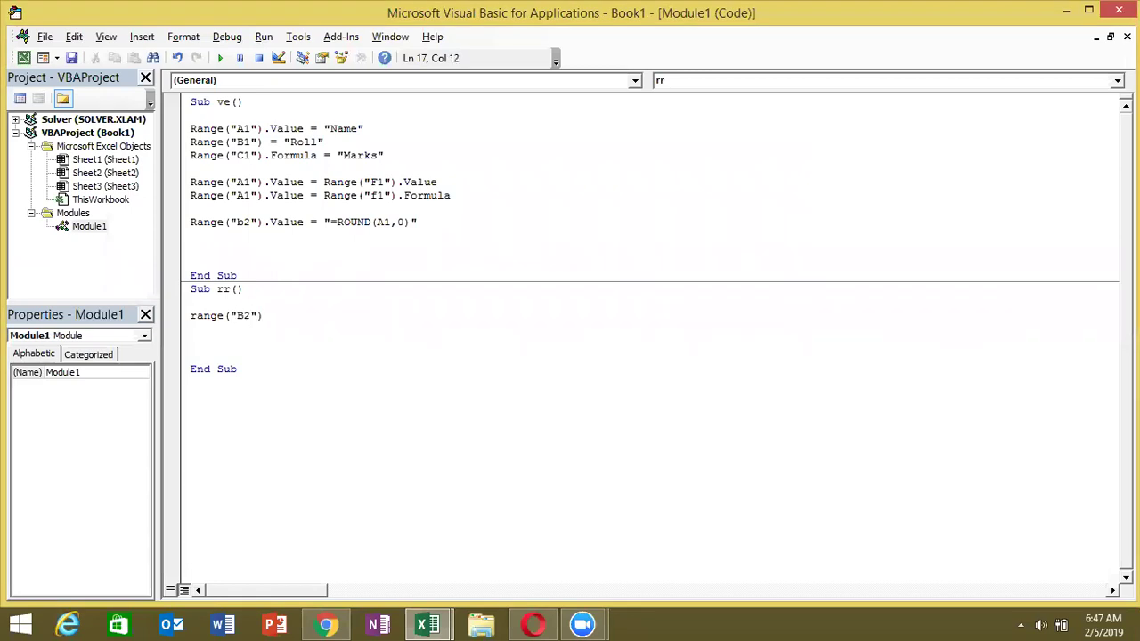
{"action": "type", "text": "."}
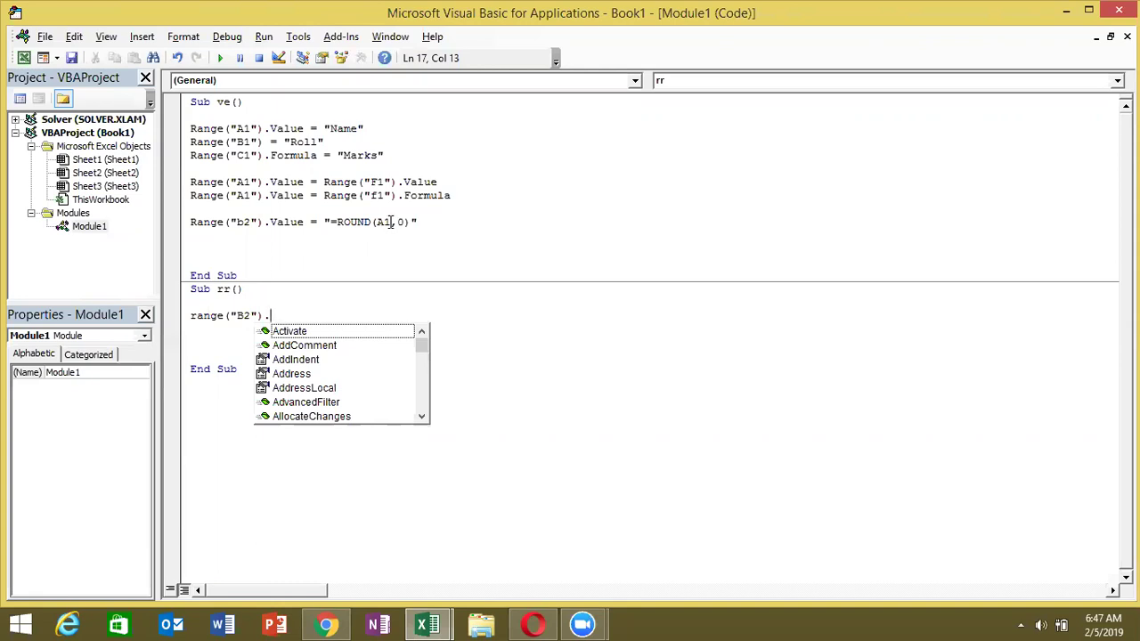
{"action": "key", "text": "Escape"}
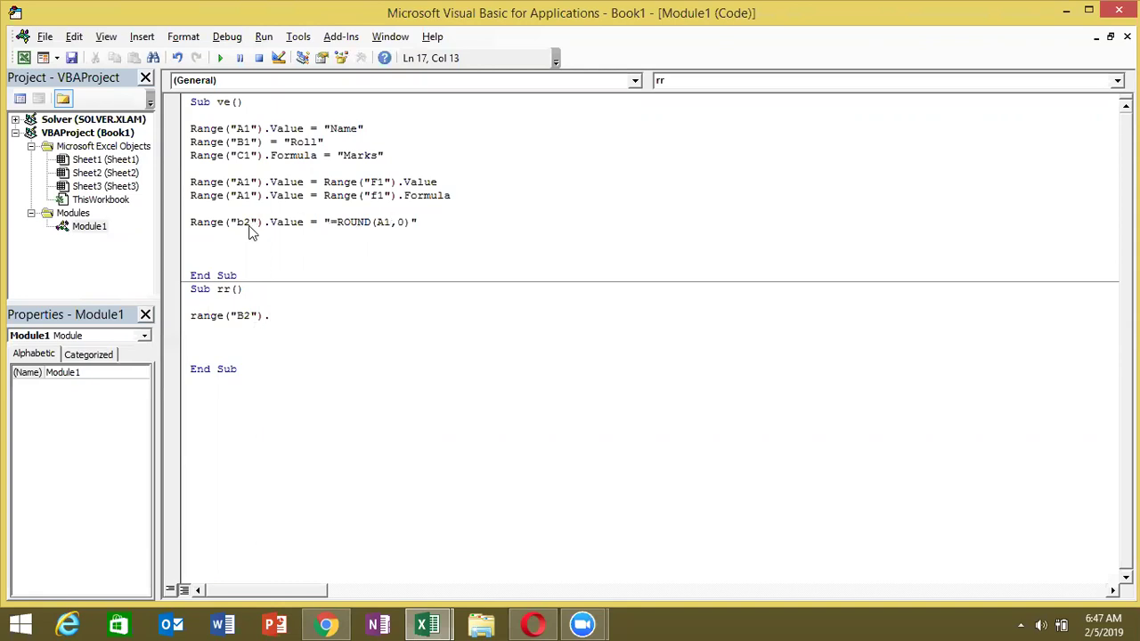
{"action": "left_click", "coordinate": [250, 222]}
- Try b2:B5 as ve's ROUND target, then remove :B5 so it writes only b2
{"action": "key", "text": "Return"}
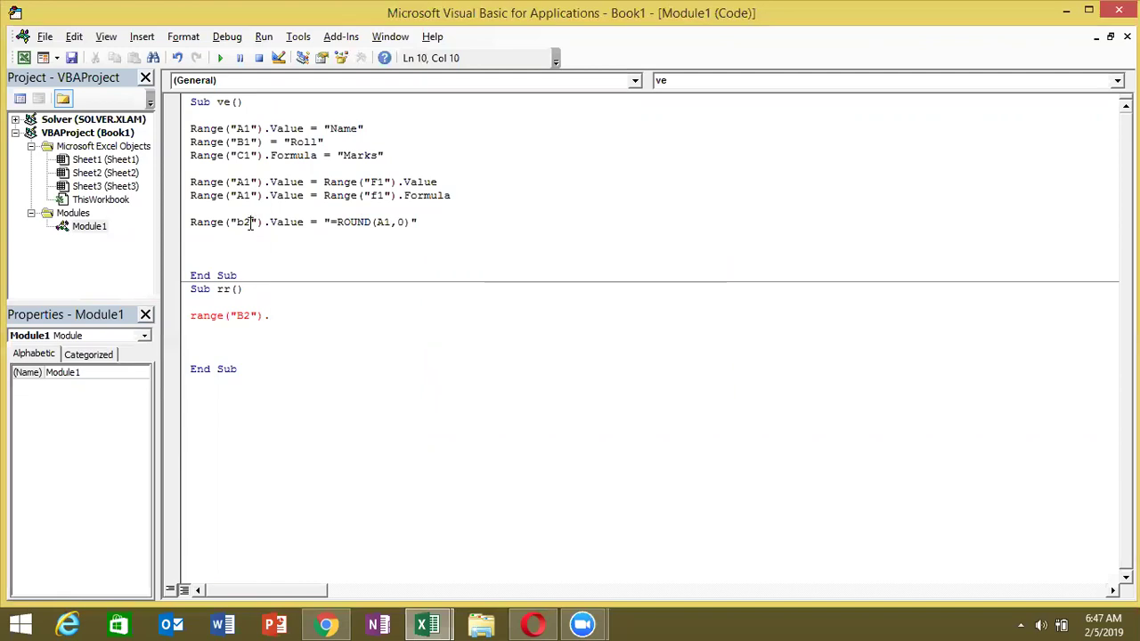
{"action": "type", "text": ":"}
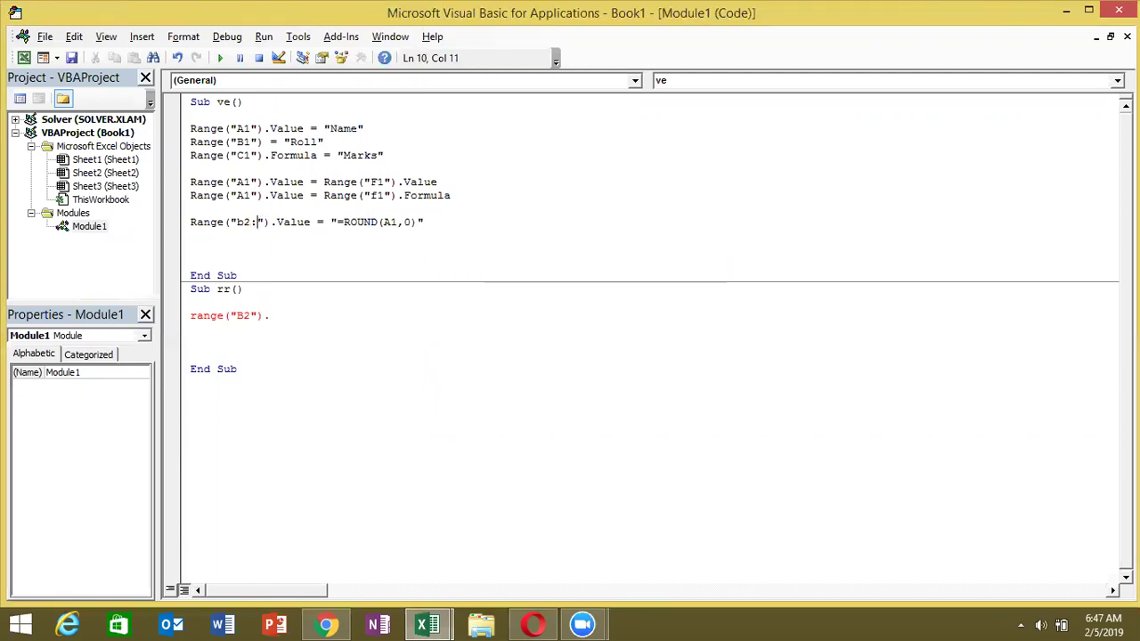
{"action": "type", "text": "B5"}
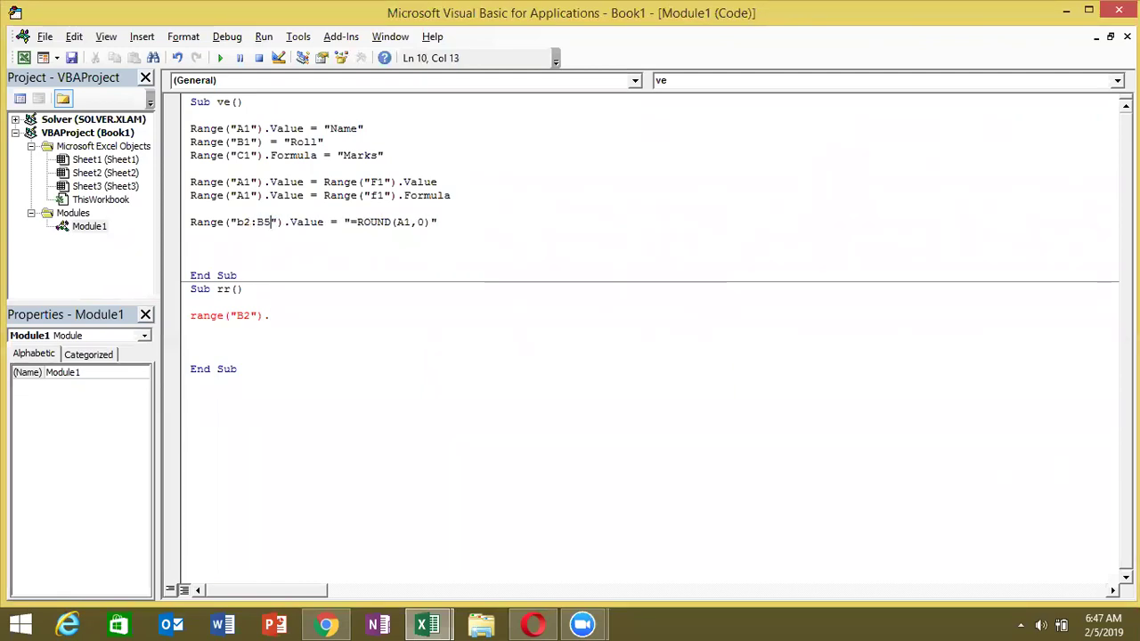
{"action": "left_click", "coordinate": [325, 238]}
{"action": "left_click_drag", "start_coordinate": [351, 221], "coordinate": [431, 225]}
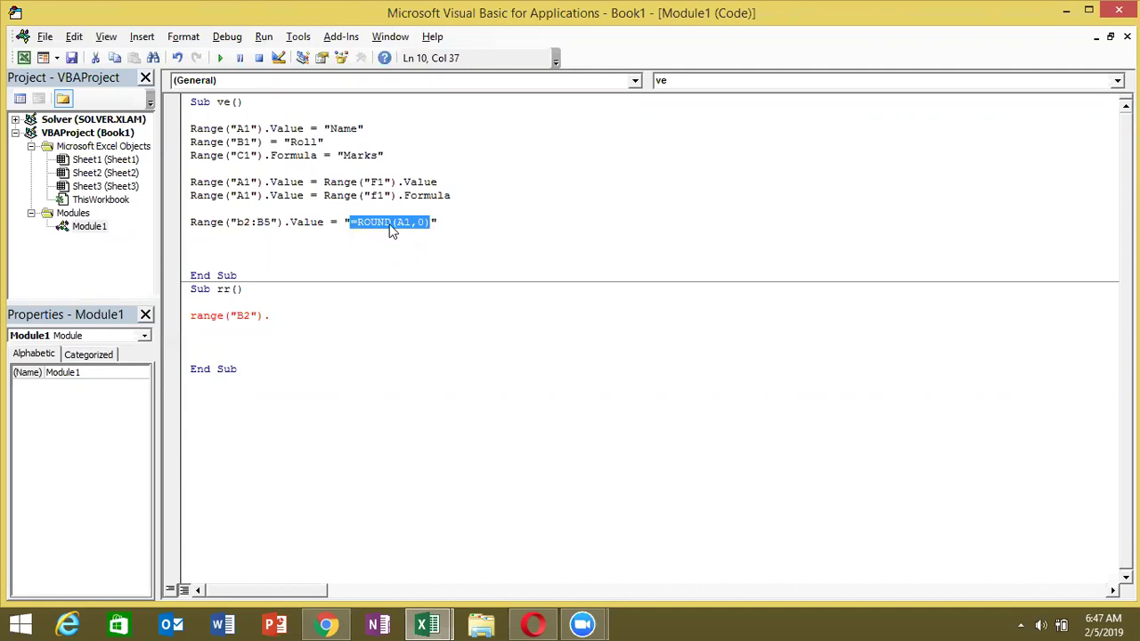
{"action": "left_click", "coordinate": [271, 222]}
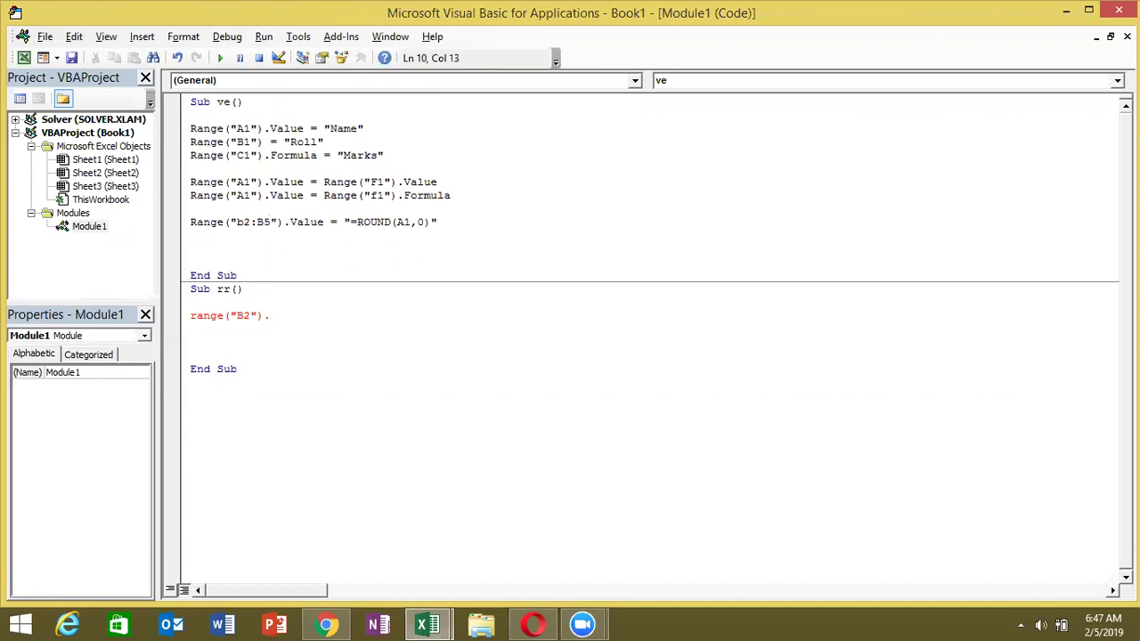
{"action": "key", "text": "BackSpace"}
{"action": "key", "text": "BackSpace"}
{"action": "key", "text": "BackSpace"}
{"action": "left_click", "coordinate": [267, 315]}
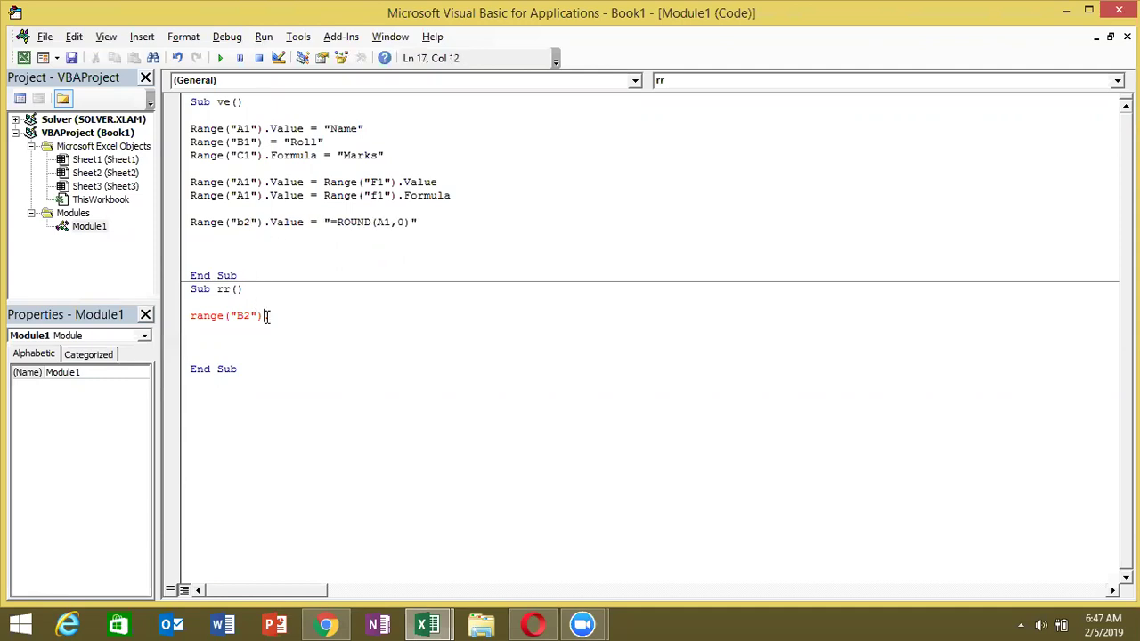
{"action": "key", "text": "BackSpace"}
- Complete rr's line as Range("B2").Value = "=ROUND(A1,0)", copying the string from ve
{"action": "type", "text": ".v"}
{"action": "key", "text": "Tab"}
{"action": "type", "text": "="}
{"action": "left_click", "coordinate": [323, 222]}
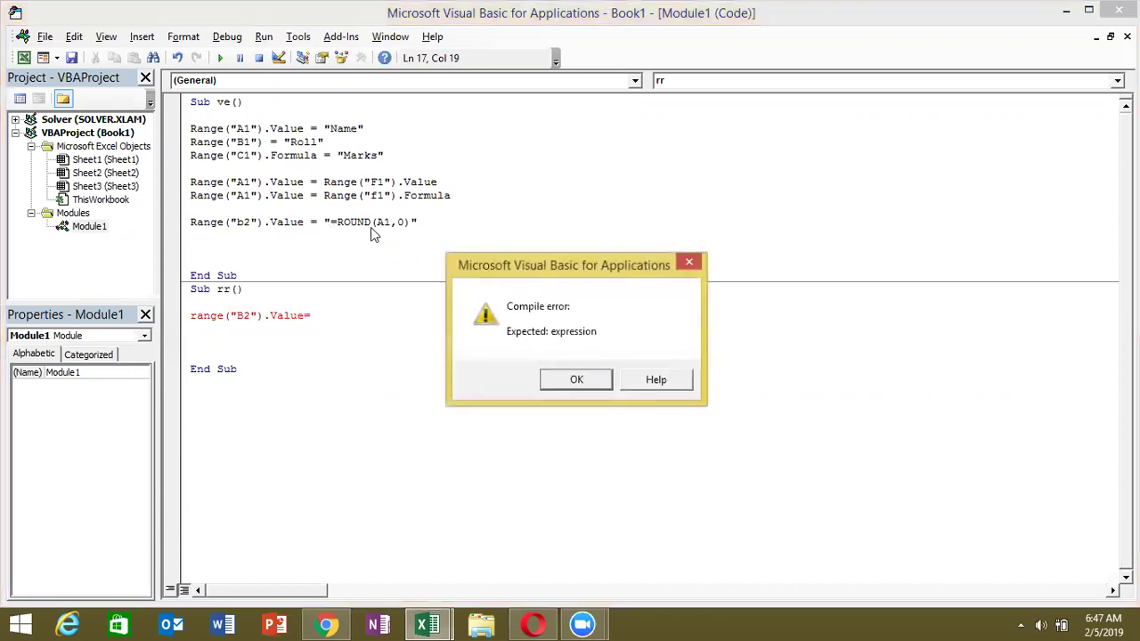
{"action": "key", "text": "Return"}
{"action": "left_click_drag", "start_coordinate": [323, 223], "coordinate": [424, 234]}
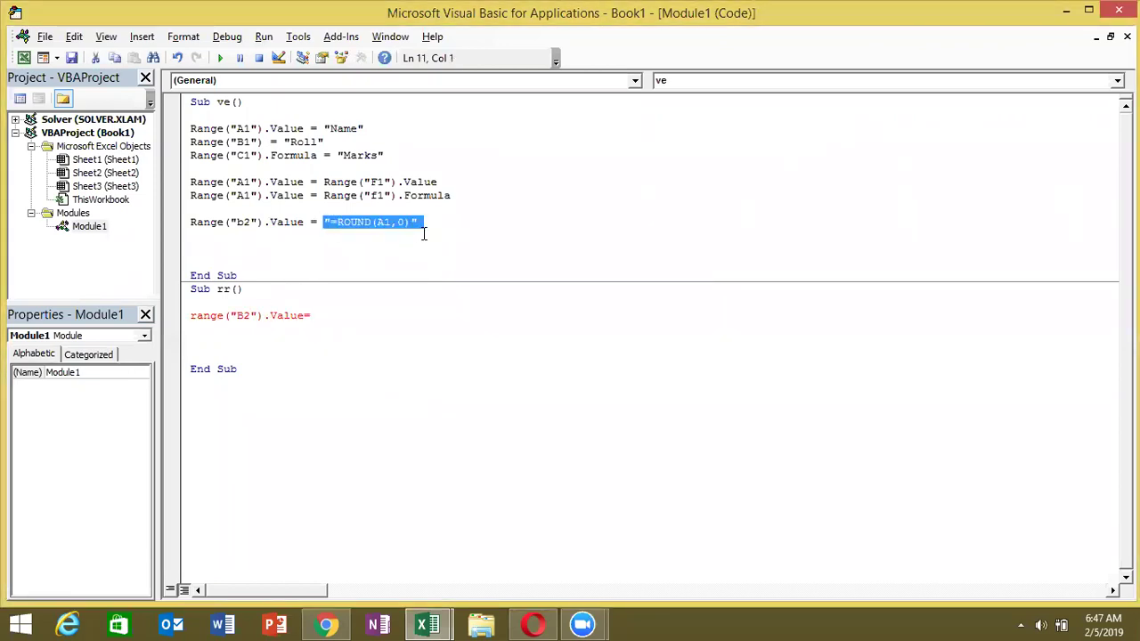
{"action": "key", "text": "ctrl+c"}
{"action": "left_click", "coordinate": [329, 316]}
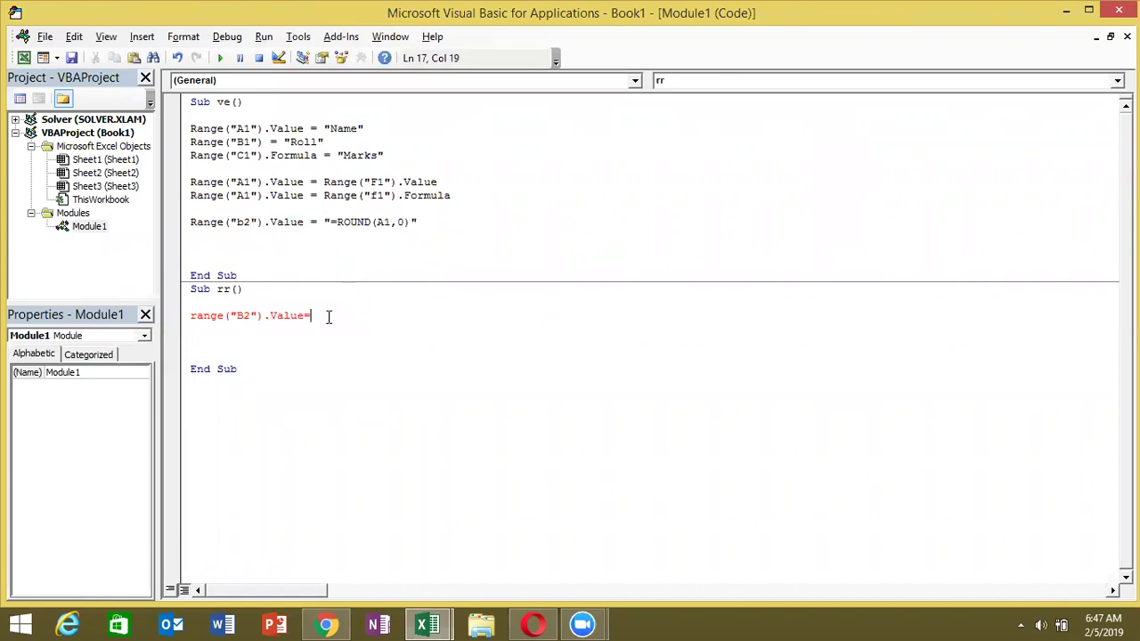
{"action": "key", "text": "ctrl+v"}
{"action": "key", "text": "Return"}
{"action": "left_click", "coordinate": [297, 339]}
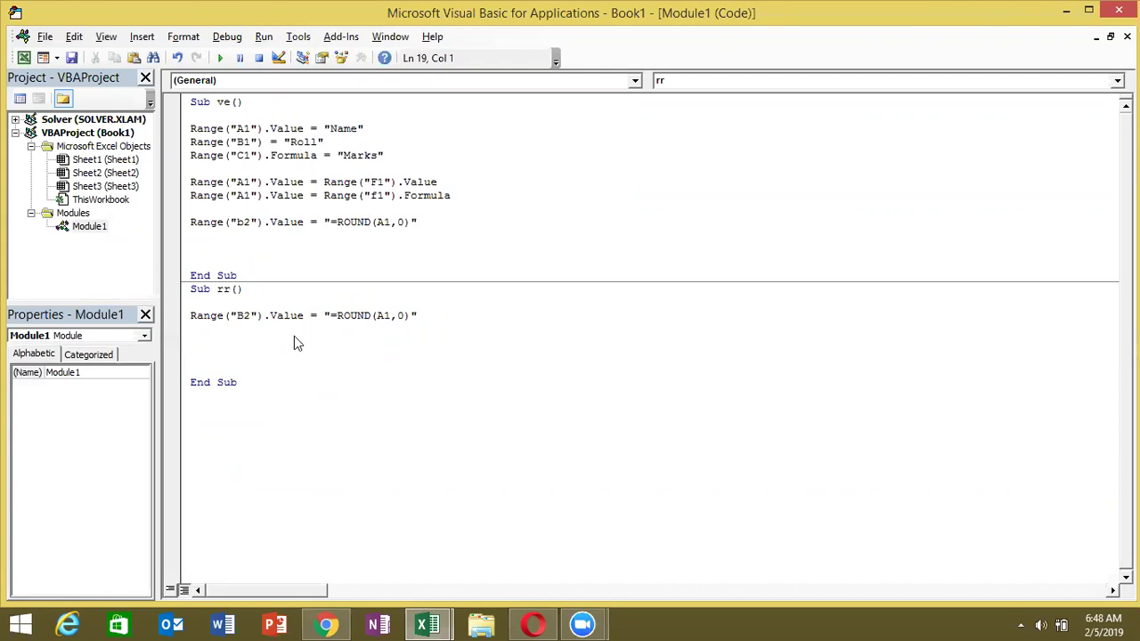
- Run the rr macro and view B2 showing 68 in Excel
{"action": "key", "text": "alt+F11"}
{"action": "key", "text": "alt+F11"}
{"action": "left_click", "coordinate": [230, 67]}
{"action": "key", "text": "alt+F11"}
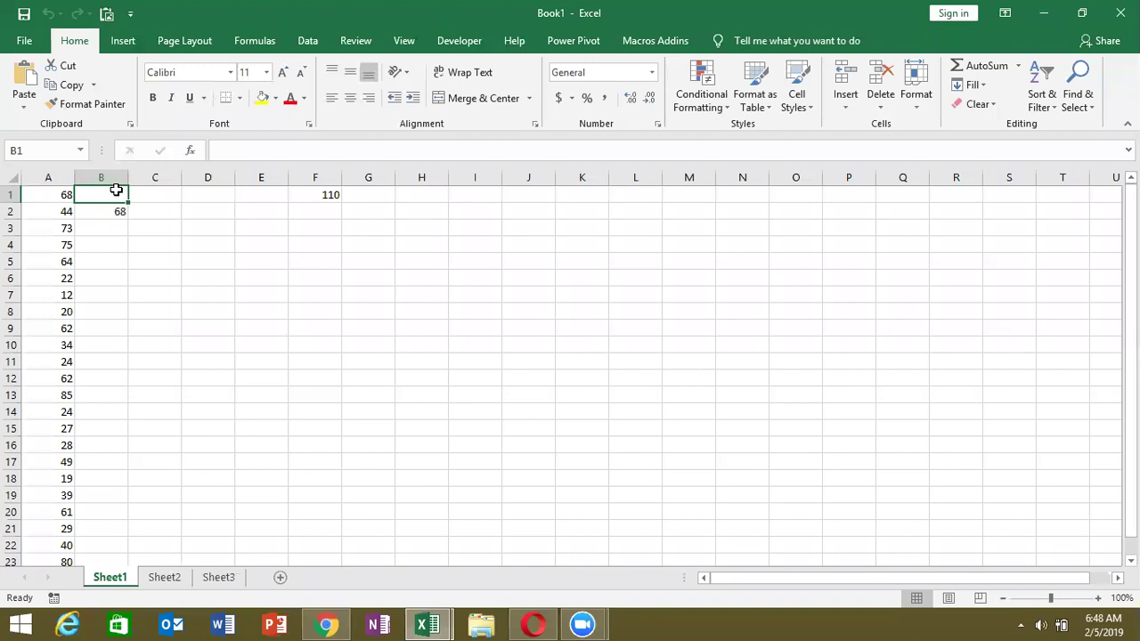
- Change rr's target from B2 to B1 and run the macro again
{"action": "key", "text": "alt+F11"}
{"action": "left_click", "coordinate": [243, 315]}
{"action": "key", "text": "Delete"}
{"action": "type", "text": "1"}
{"action": "left_click", "coordinate": [252, 351]}
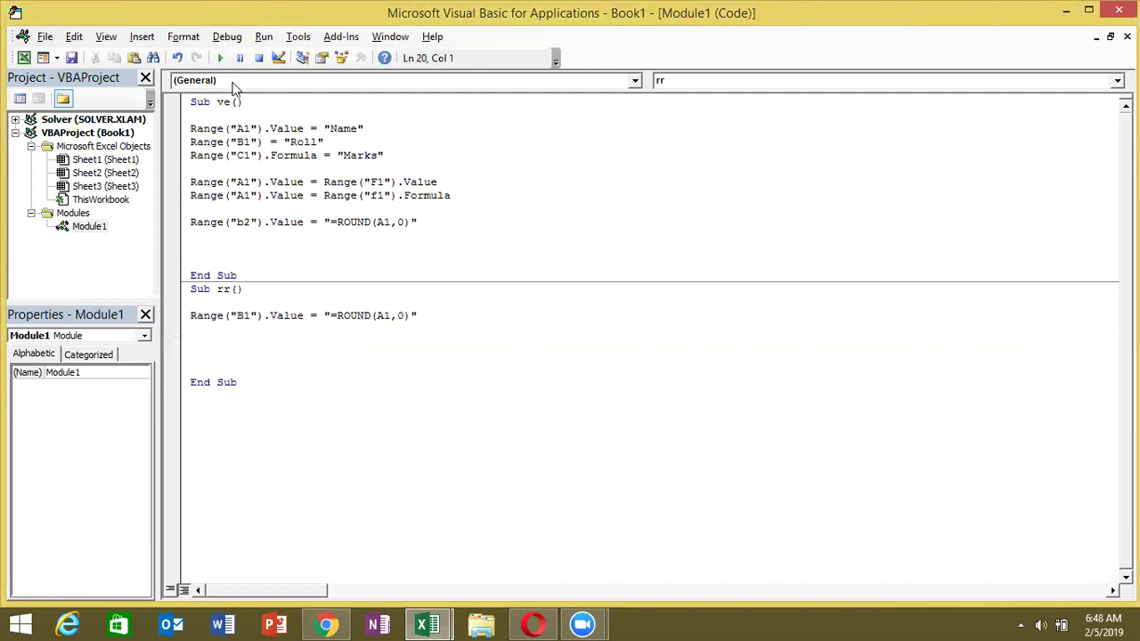
{"action": "left_click", "coordinate": [221, 62]}
{"action": "key", "text": "alt+F11"}
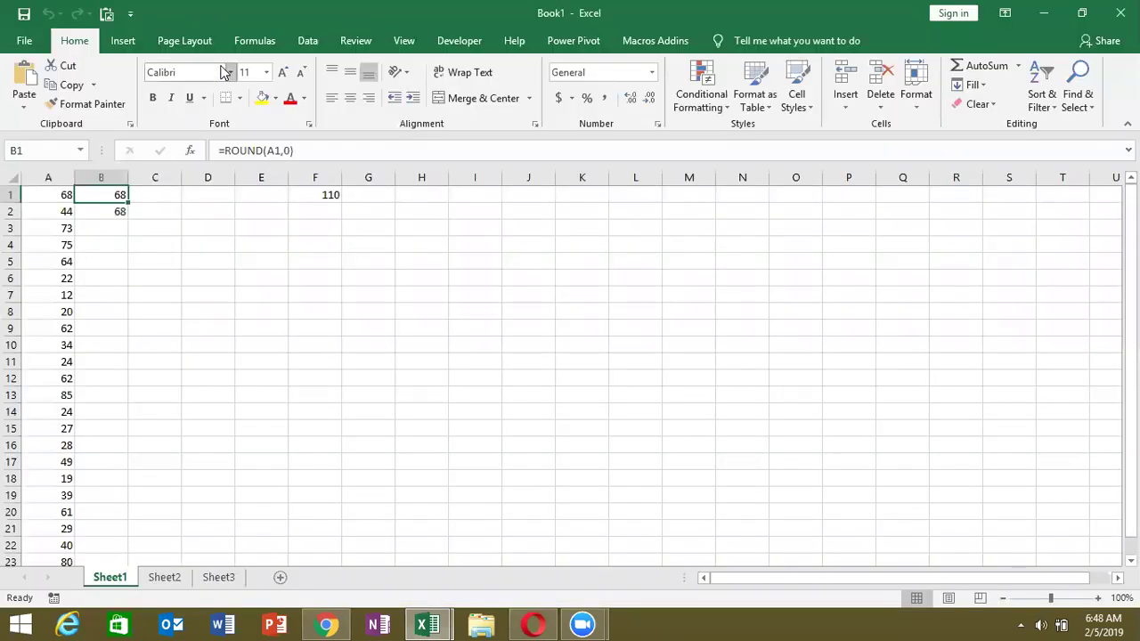
- Clear the leftover 68 from B2 and select B1 before returning to VBA
{"action": "left_click", "coordinate": [114, 211]}
{"action": "key", "text": "Delete"}
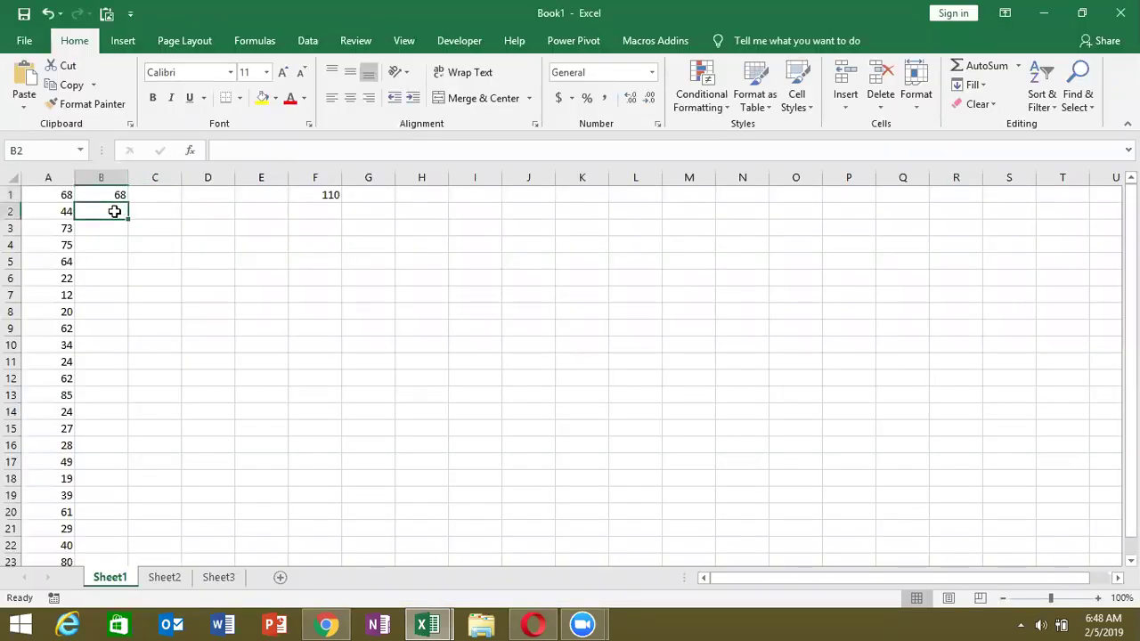
{"action": "key", "text": "Up"}
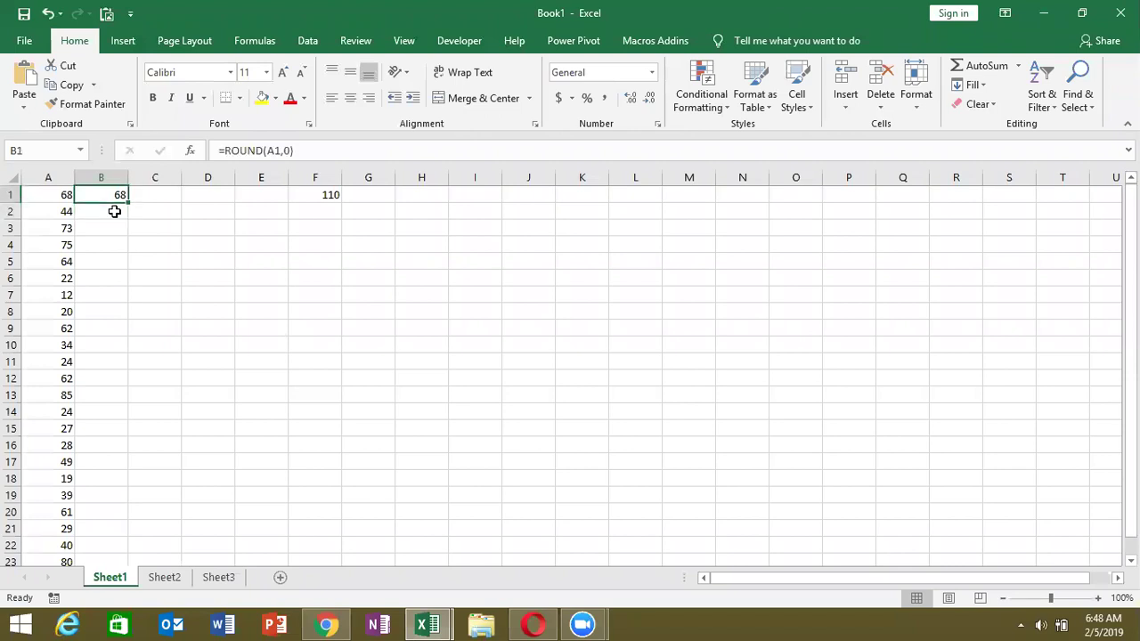
{"action": "key", "text": "shift+Down"}
{"action": "key", "text": "shift+Up"}
{"action": "key", "text": "alt+Tab"}
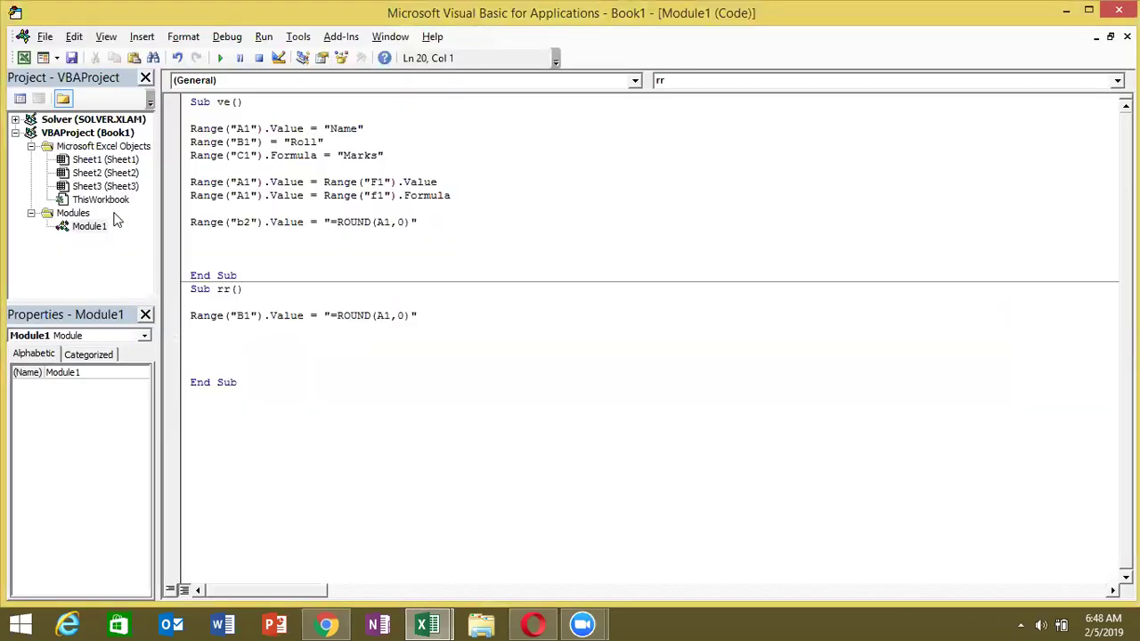
- In rr, add Range("B1").Copy and begin the next line as range("b2",
{"action": "key", "text": "Up"}
{"action": "key", "text": "Up"}
{"action": "type", "text": "range(\""}
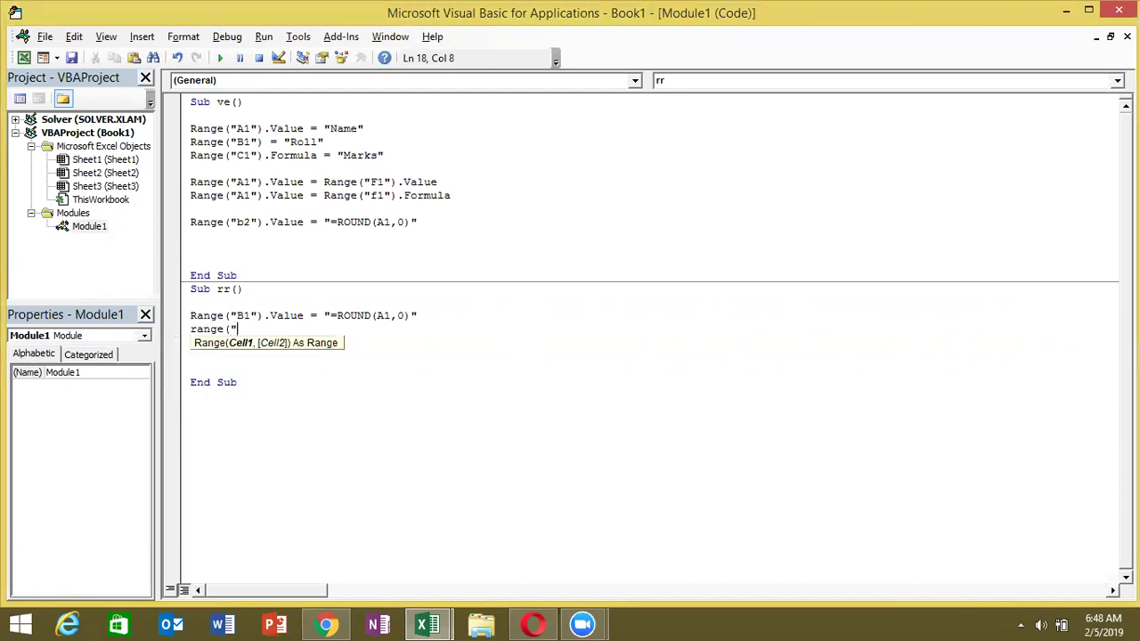
{"action": "type", "text": "B1\")"}
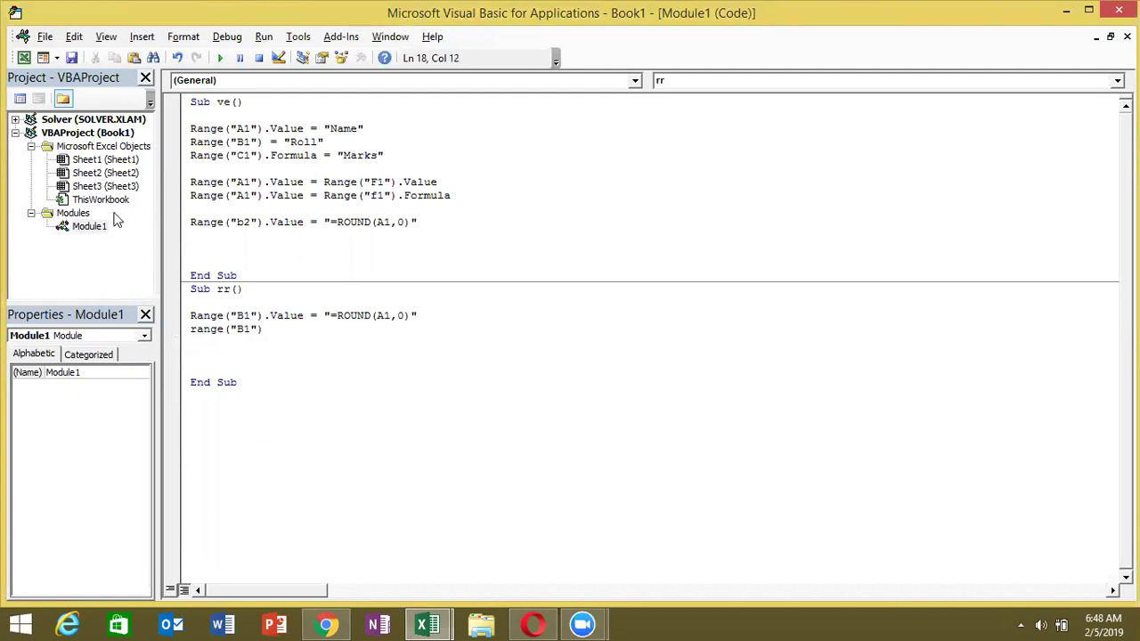
{"action": "type", "text": ".copy"}
{"action": "key", "text": "Return"}
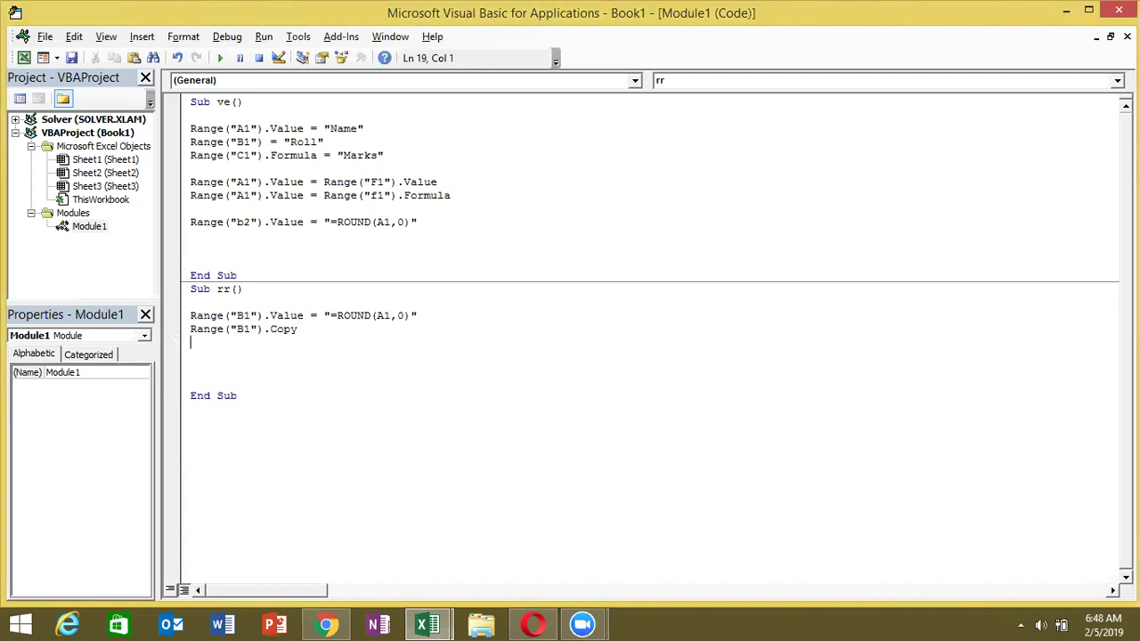
{"action": "type", "text": "range"}
{"action": "type", "text": "(\"A1"}
{"action": "key", "text": "BackSpace"}
{"action": "key", "text": "BackSpace"}
{"action": "type", "text": "b2"}
{"action": "key", "text": "BackSpace"}
{"action": "type", "text": "2"}
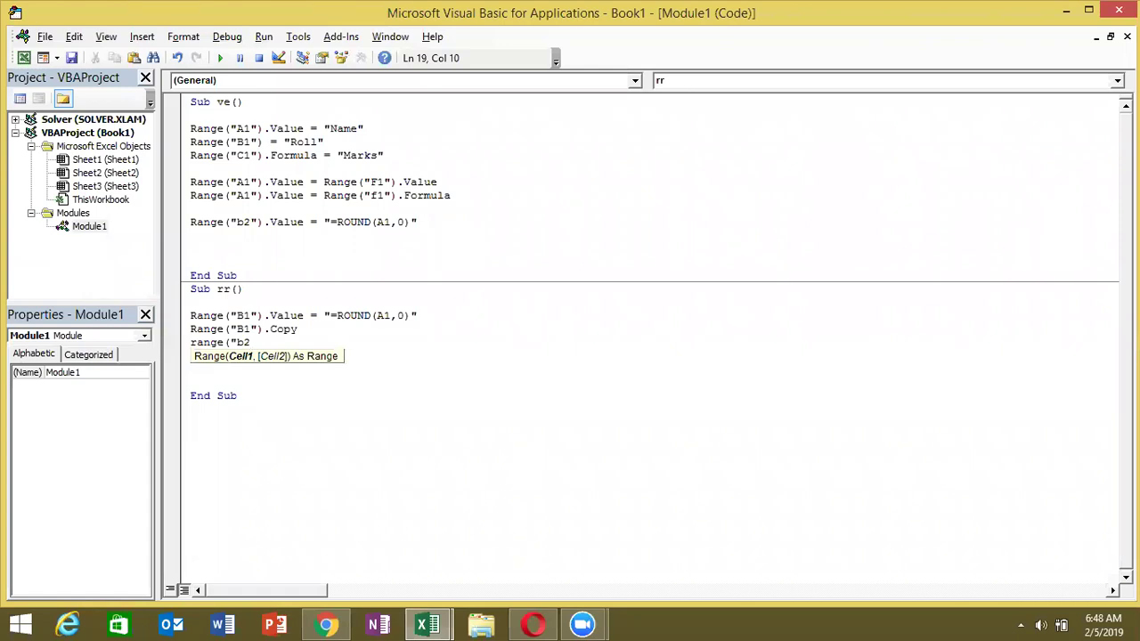
{"action": "type", "text": "\","}
- In Excel, find column A's last value in row 23 and select B1:B23 beside it
{"action": "key", "text": "alt+F11"}
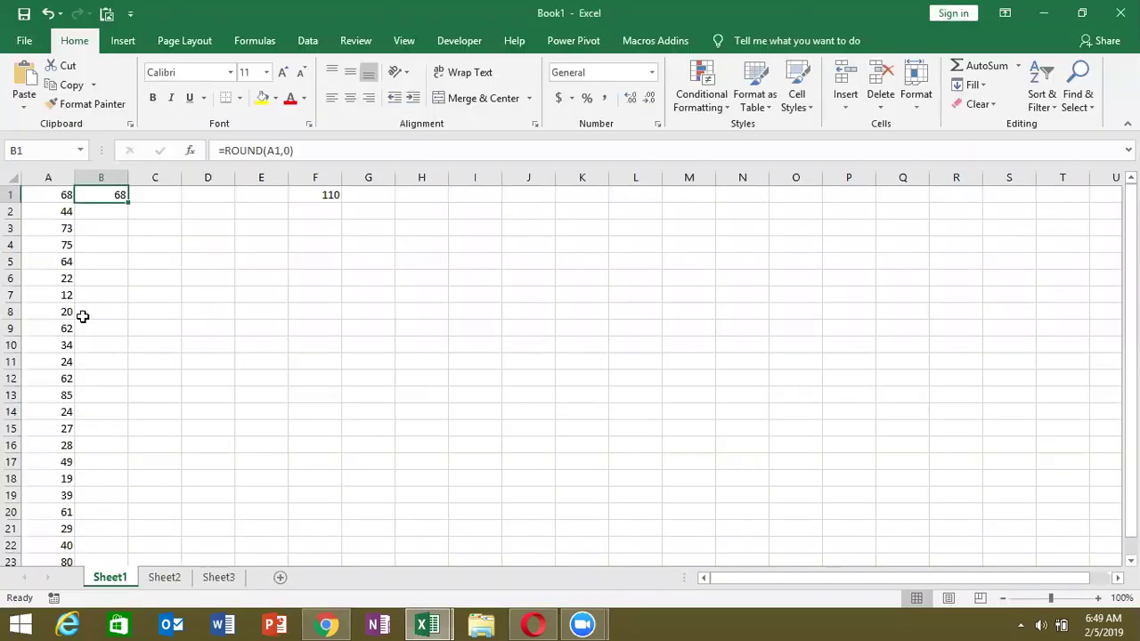
{"action": "left_click", "coordinate": [98, 212]}
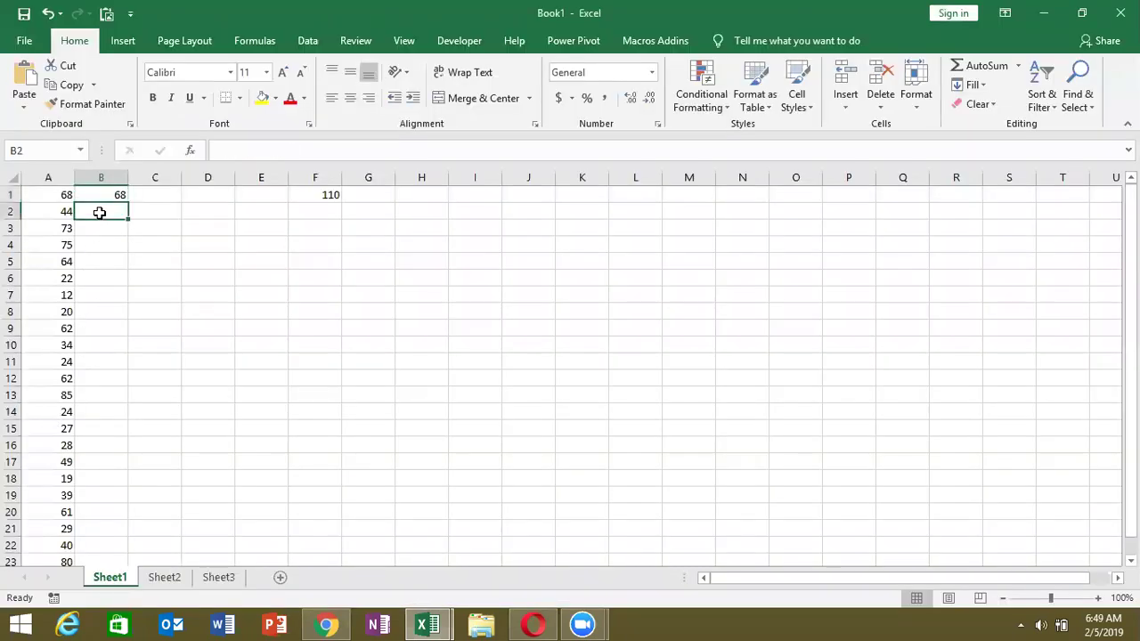
{"action": "key", "text": "Left"}
{"action": "key", "text": "ctrl+Down"}
{"action": "key", "text": "Right"}
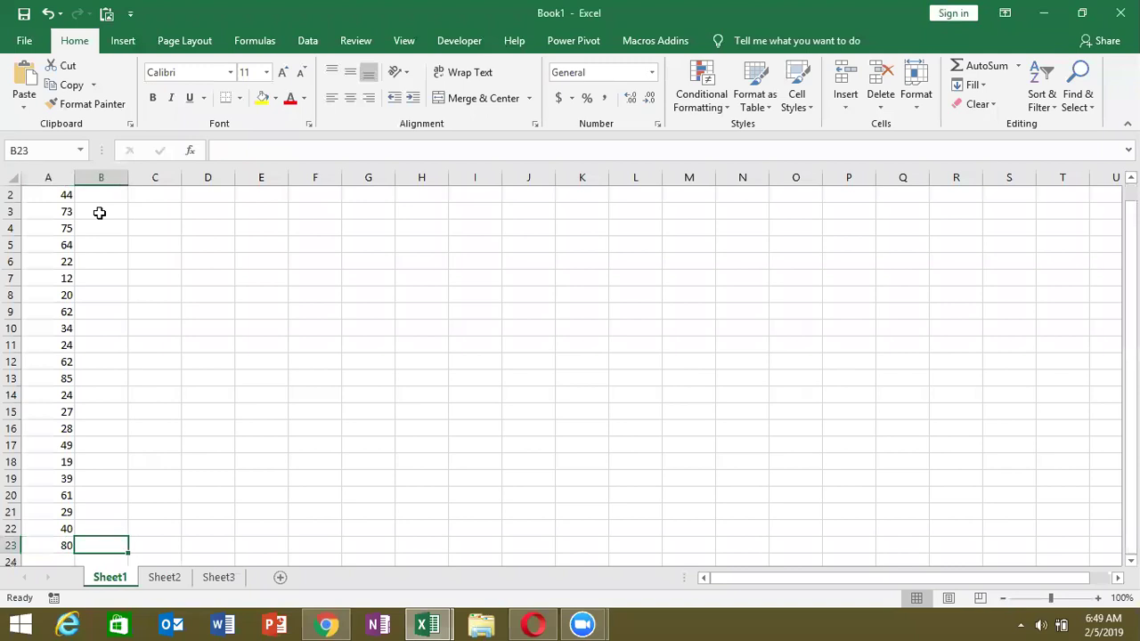
{"action": "key", "text": "ctrl+shift+Up"}
{"action": "key", "text": "ctrl+d"}
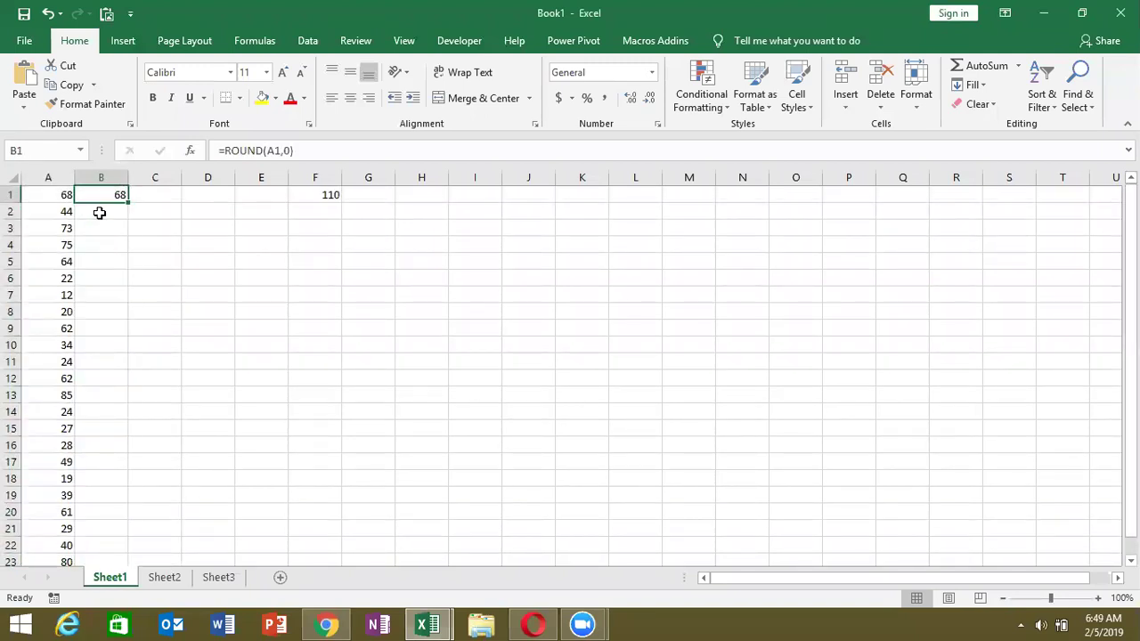
{"action": "key", "text": "alt+Tab"}
{"action": "key", "text": "alt+Tab"}
{"action": "left_click", "coordinate": [113, 205]}
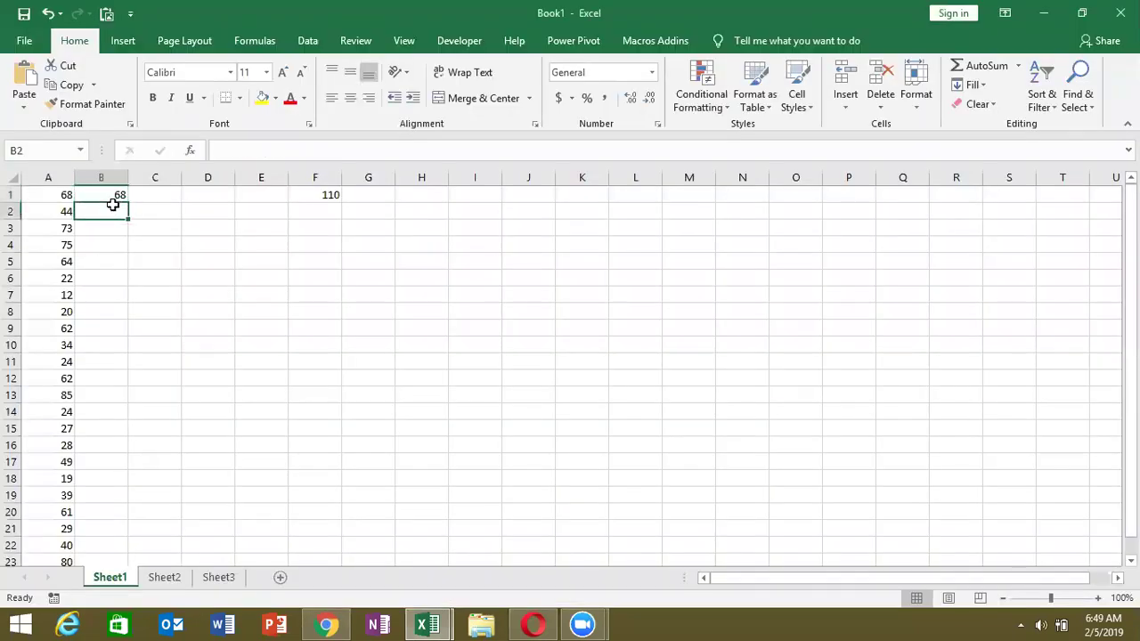
{"action": "key", "text": "alt+Tab"}
- Finish the line as Range("b2", Range("A65000").End(xlUp).Offset(0,1)).Select
{"action": "type", "text": "range("}
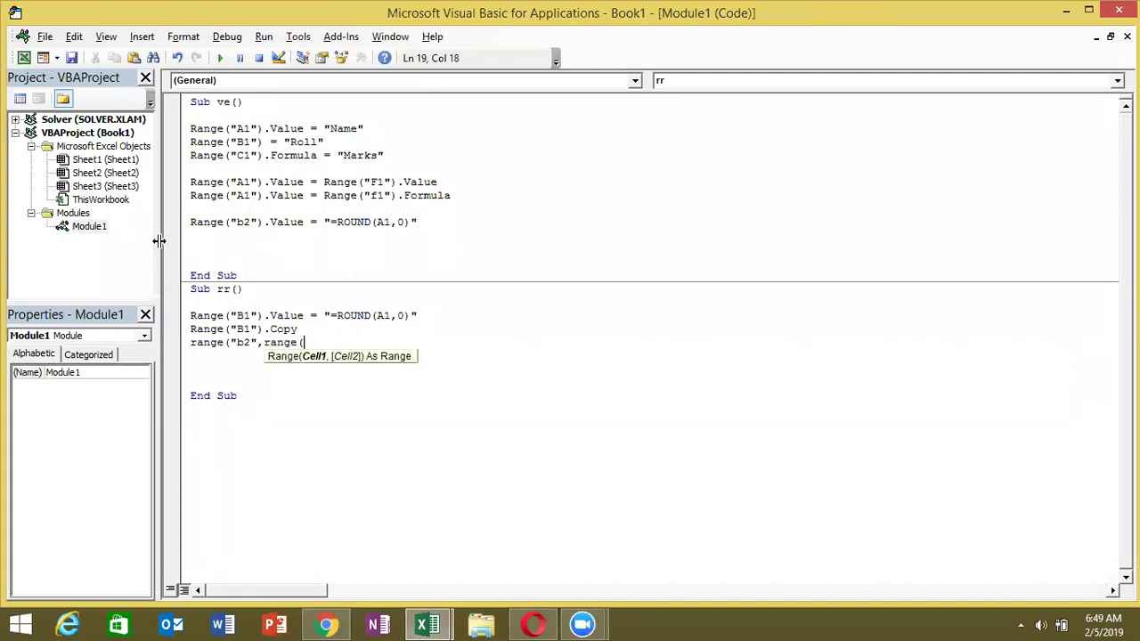
{"action": "type", "text": "\"A65000\")"}
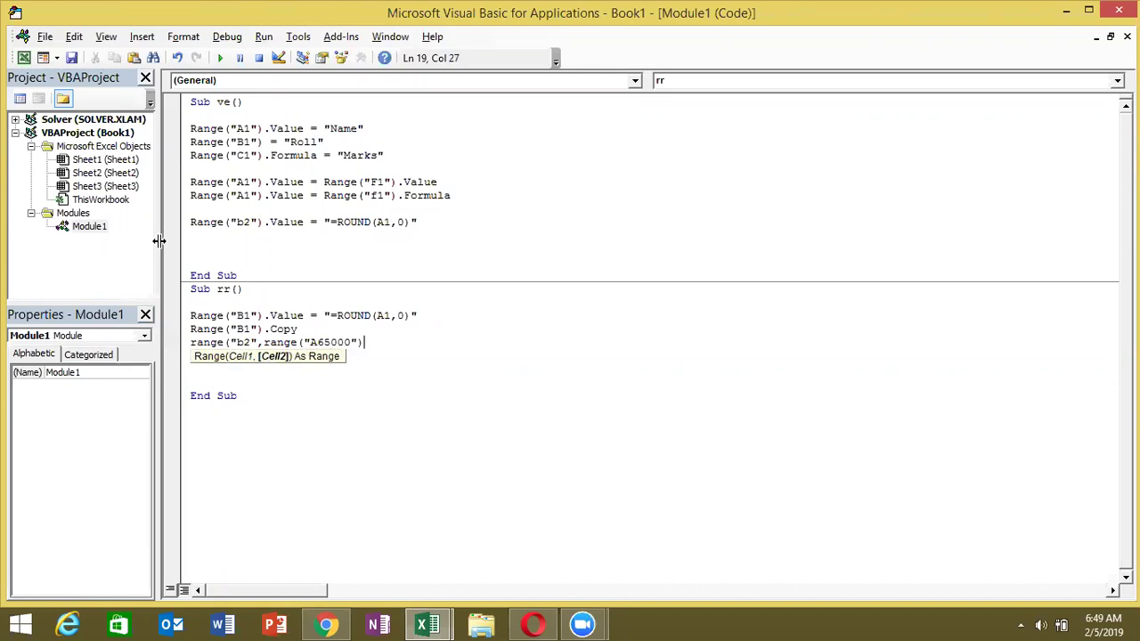
{"action": "type", "text": ".end("}
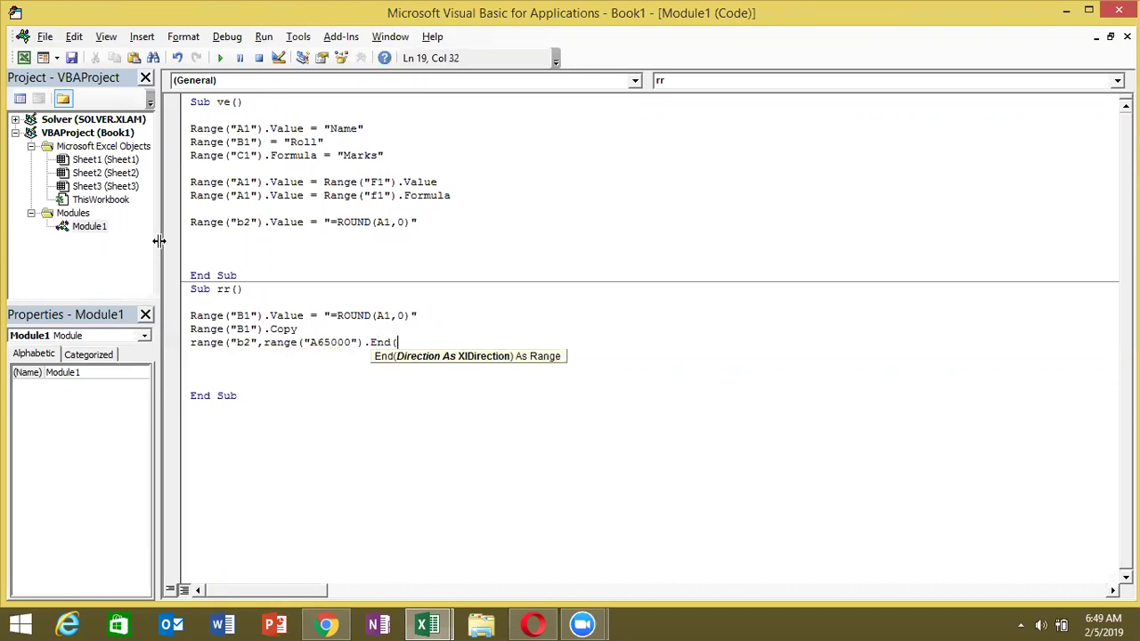
{"action": "key", "text": "Down"}
{"action": "key", "text": "Down"}
{"action": "key", "text": "Down"}
{"action": "key", "text": "Tab"}
{"action": "type", "text": ").o"}
{"action": "key", "text": "Tab"}
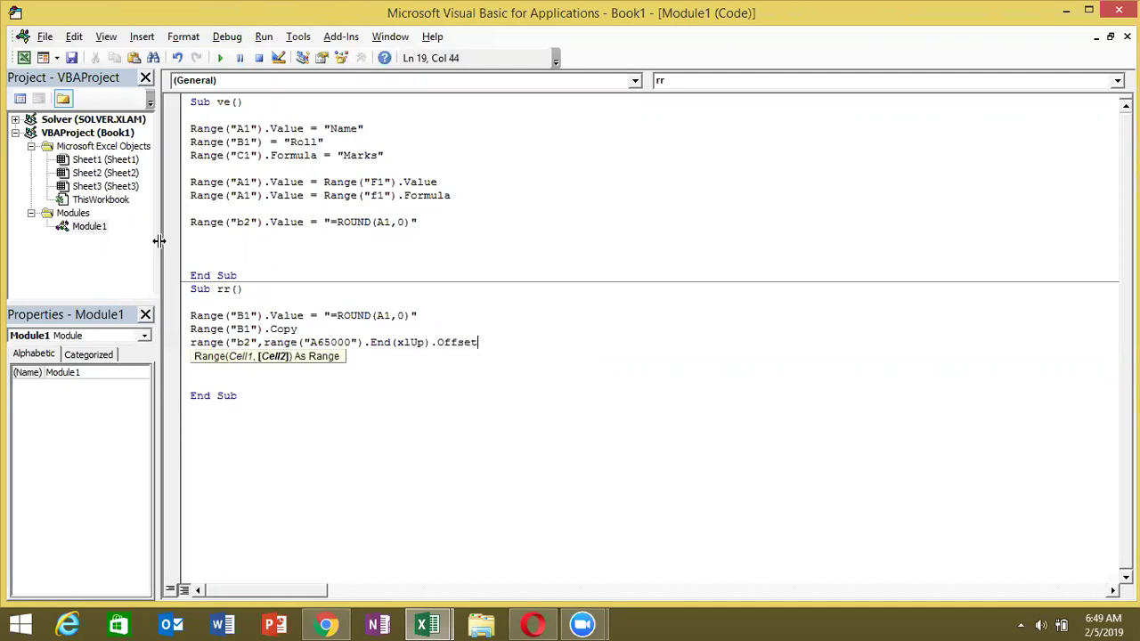
{"action": "type", "text": "(0,1"}
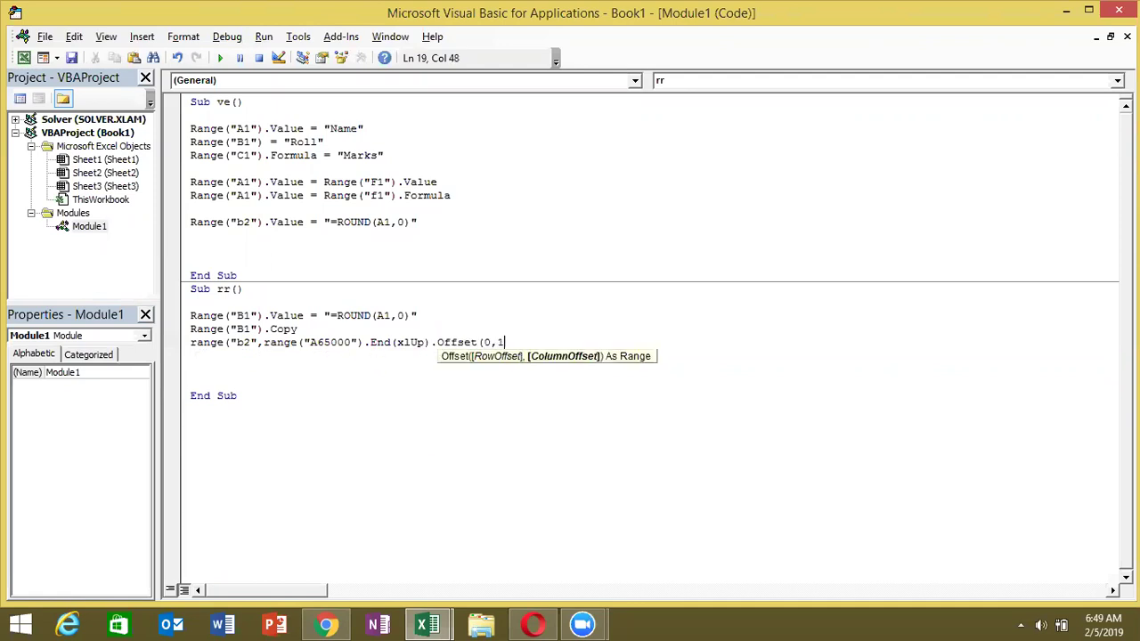
{"action": "type", "text": "))"}
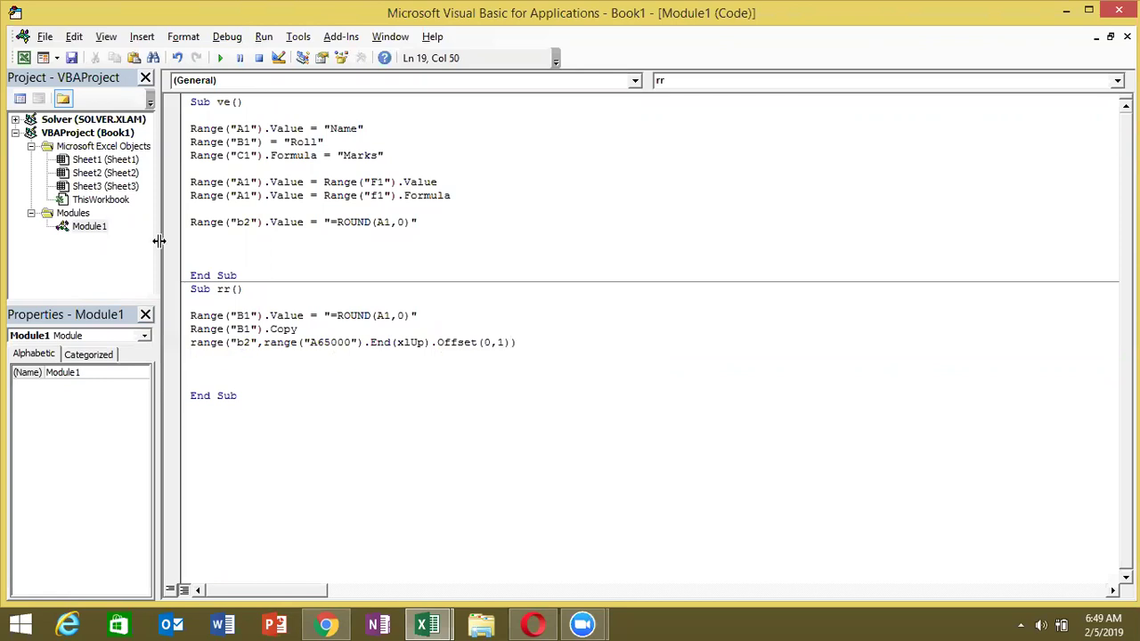
{"action": "type", "text": ".se"}
{"action": "key", "text": "Tab"}
{"action": "key", "text": "Return"}
- Add an ActiveSheet.Paste line after the selection line in rr
{"action": "type", "text": "activesheet"}
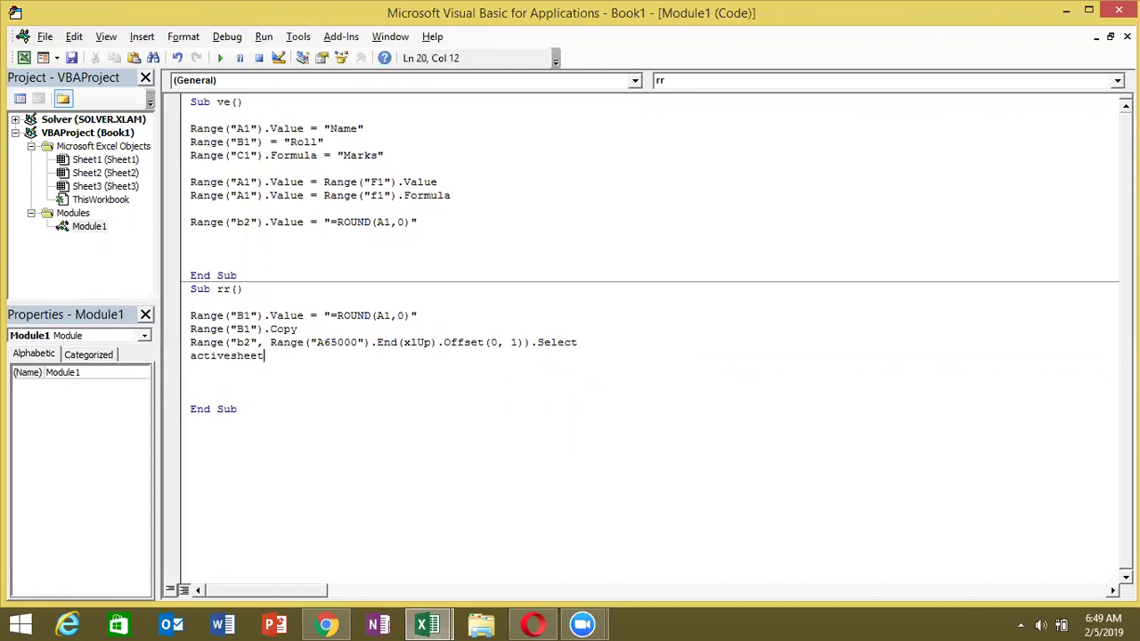
{"action": "type", "text": ".paste"}
{"action": "key", "text": "Return"}
{"action": "double_click", "coordinate": [252, 342]}
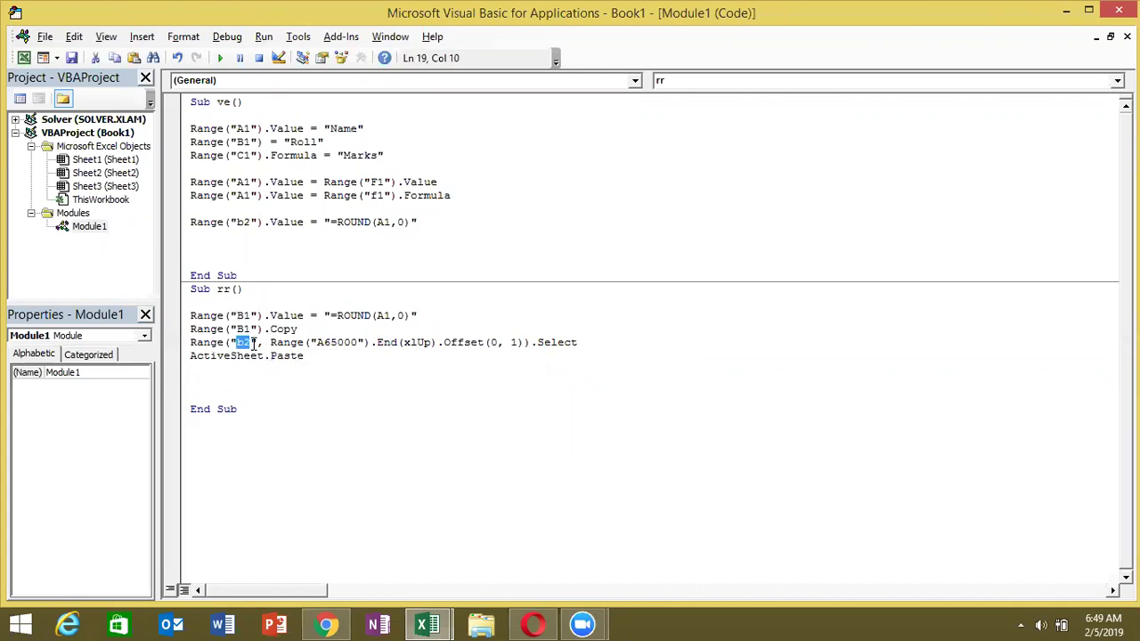
{"action": "key", "text": "alt+F11"}
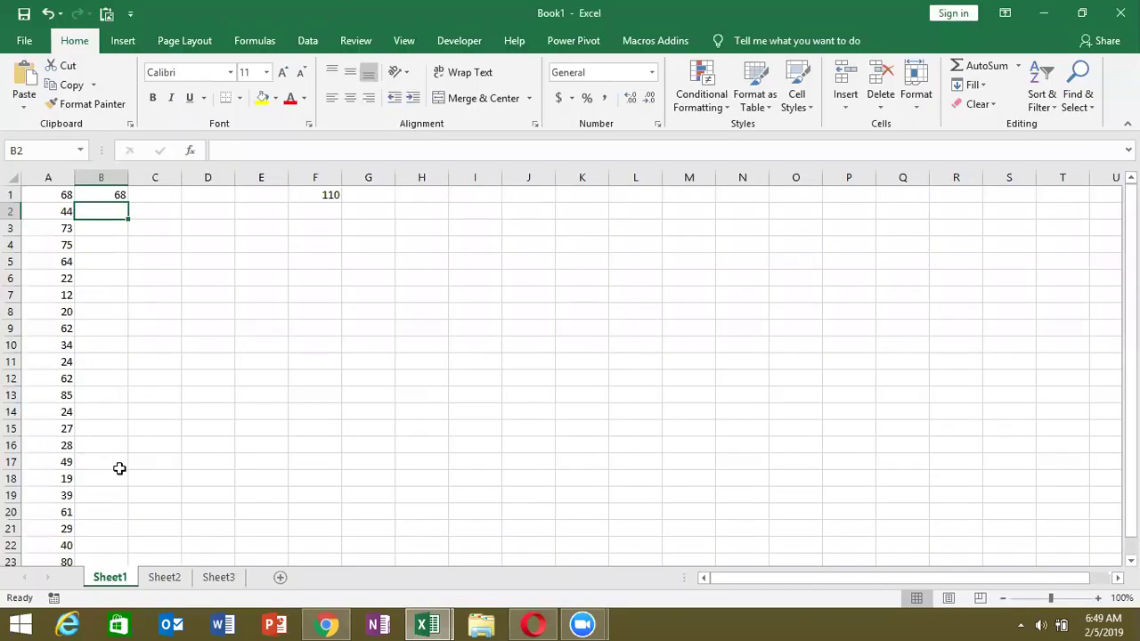
- In Excel, confirm column A's values end at A23 and select B23 up to B2
{"action": "left_click", "coordinate": [107, 492]}
{"action": "key", "text": "ctrl+Up"}
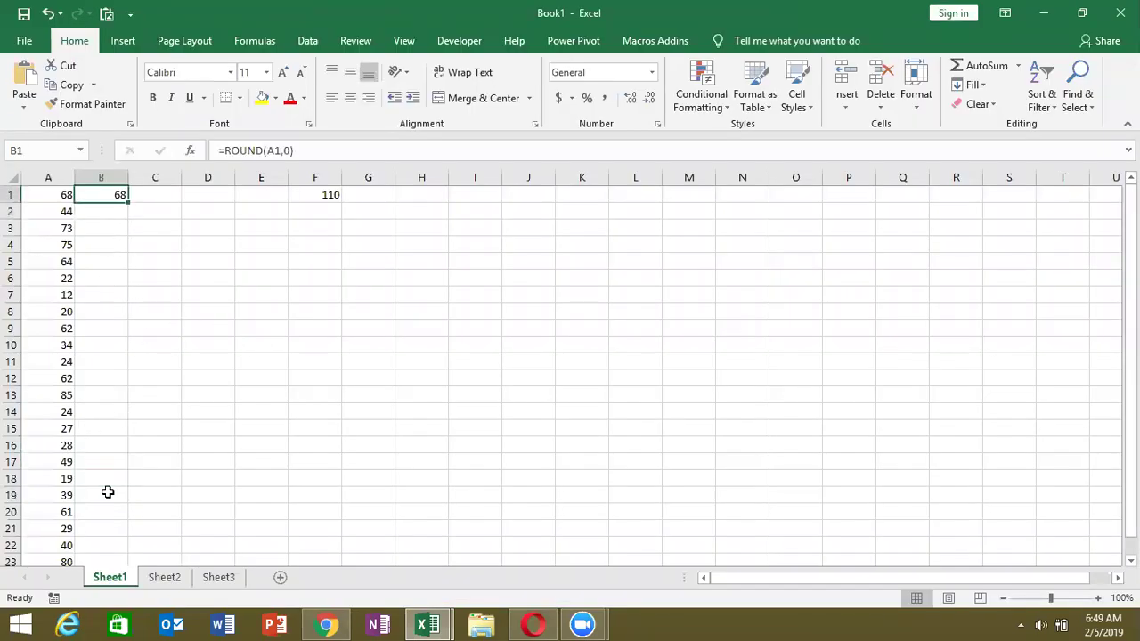
{"action": "key", "text": "Down"}
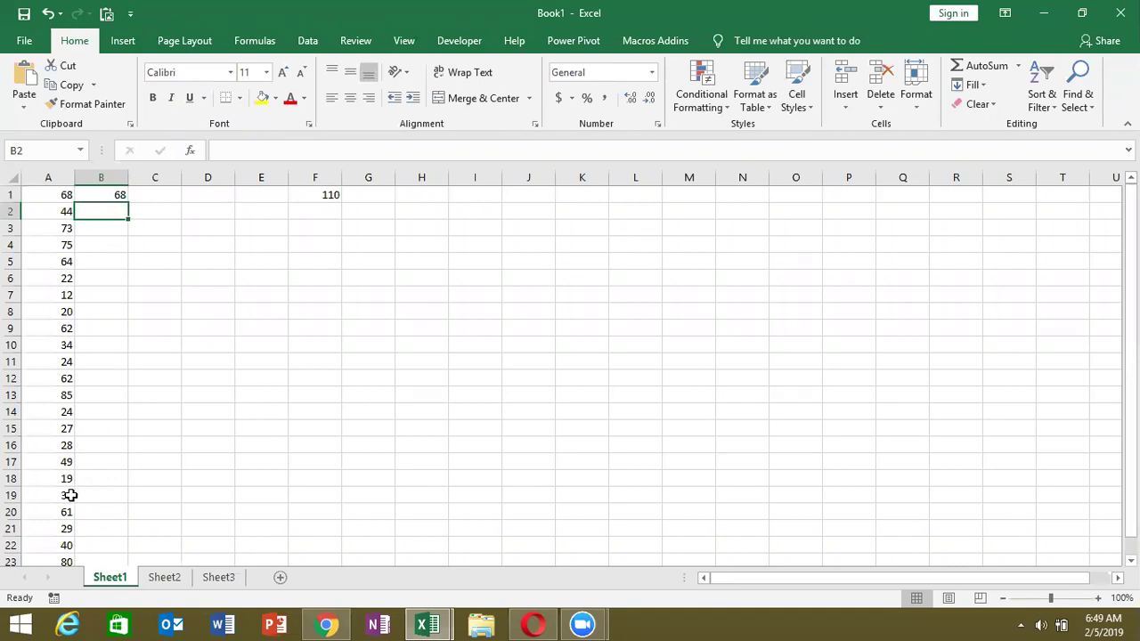
{"action": "left_click", "coordinate": [67, 493]}
{"action": "key", "text": "ctrl+Down"}
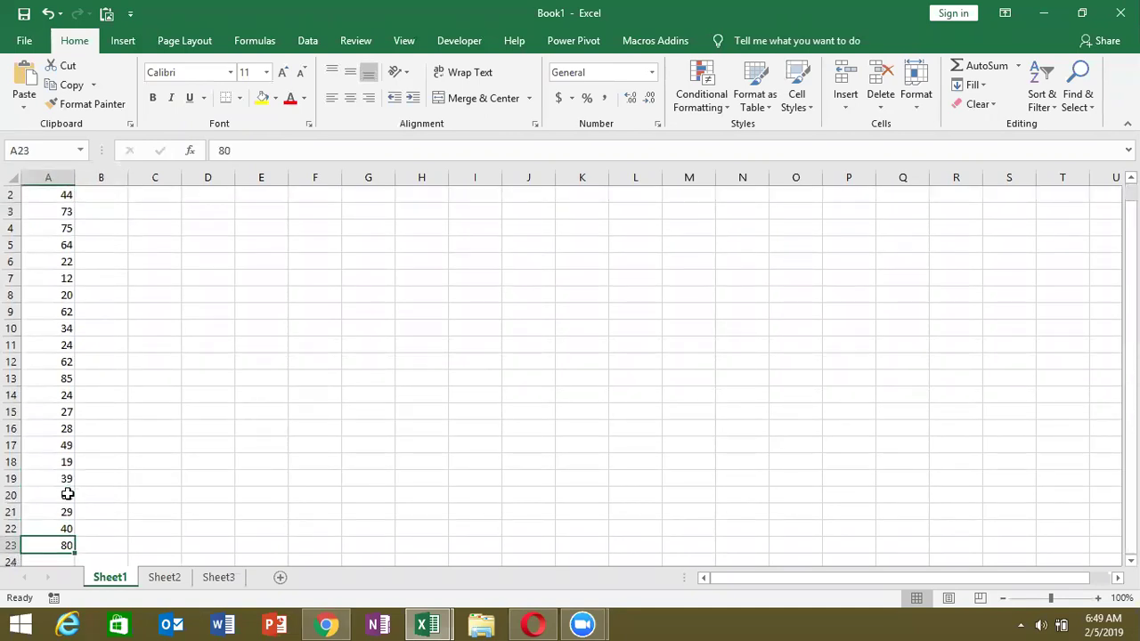
{"action": "key", "text": "ctrl+Down"}
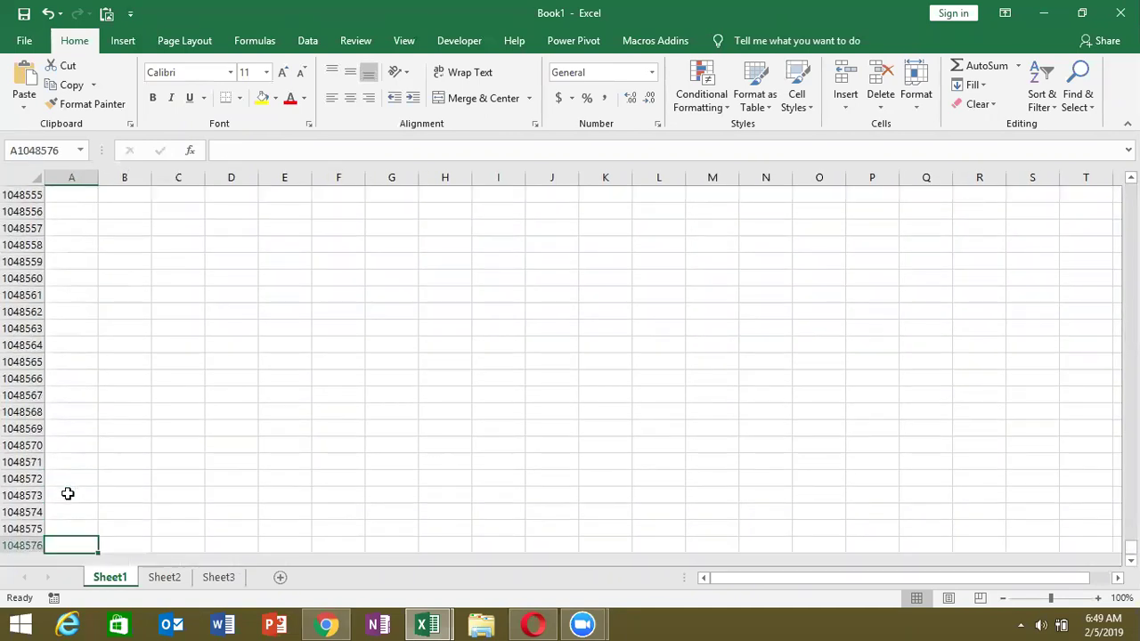
{"action": "key", "text": "ctrl+Up"}
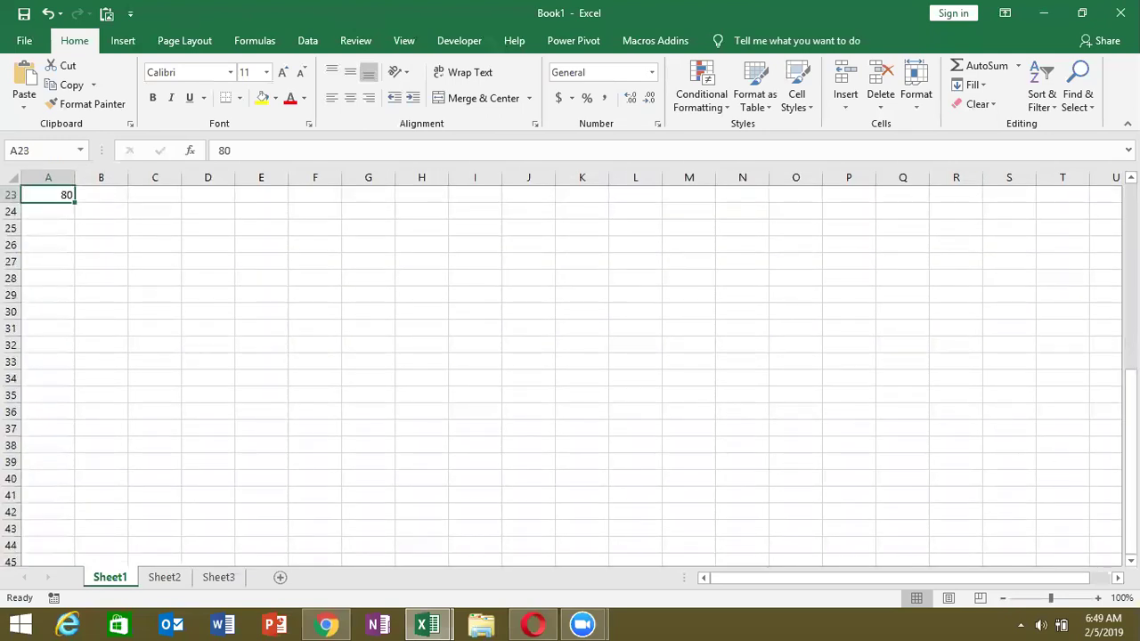
{"action": "left_click_drag", "start_coordinate": [1130, 459], "coordinate": [1131, 278]}
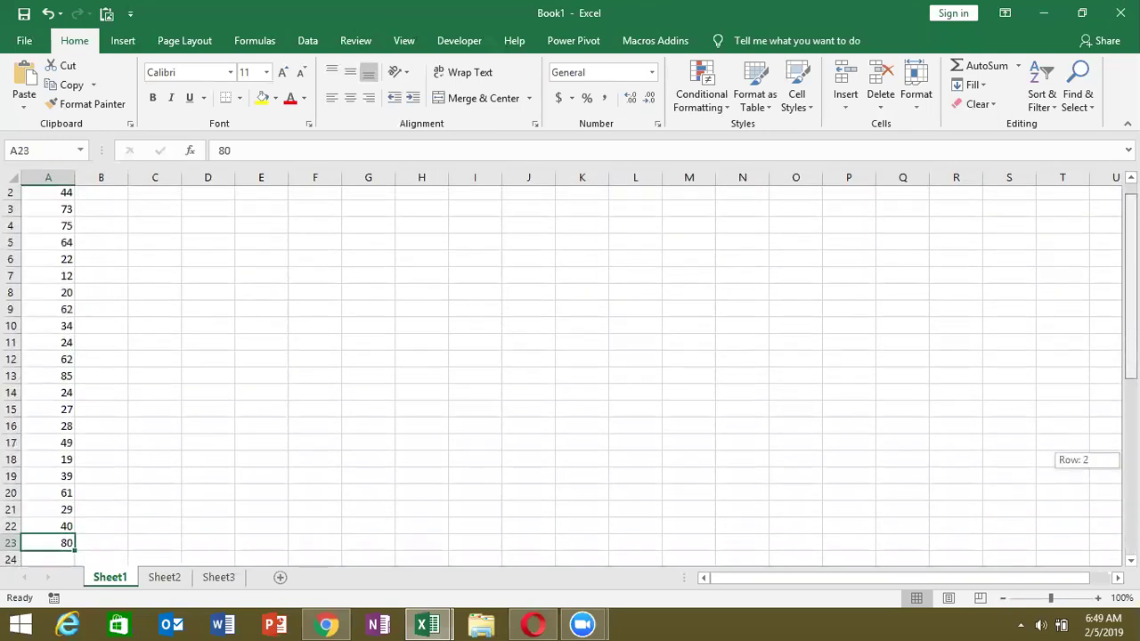
{"action": "left_click", "coordinate": [101, 545]}
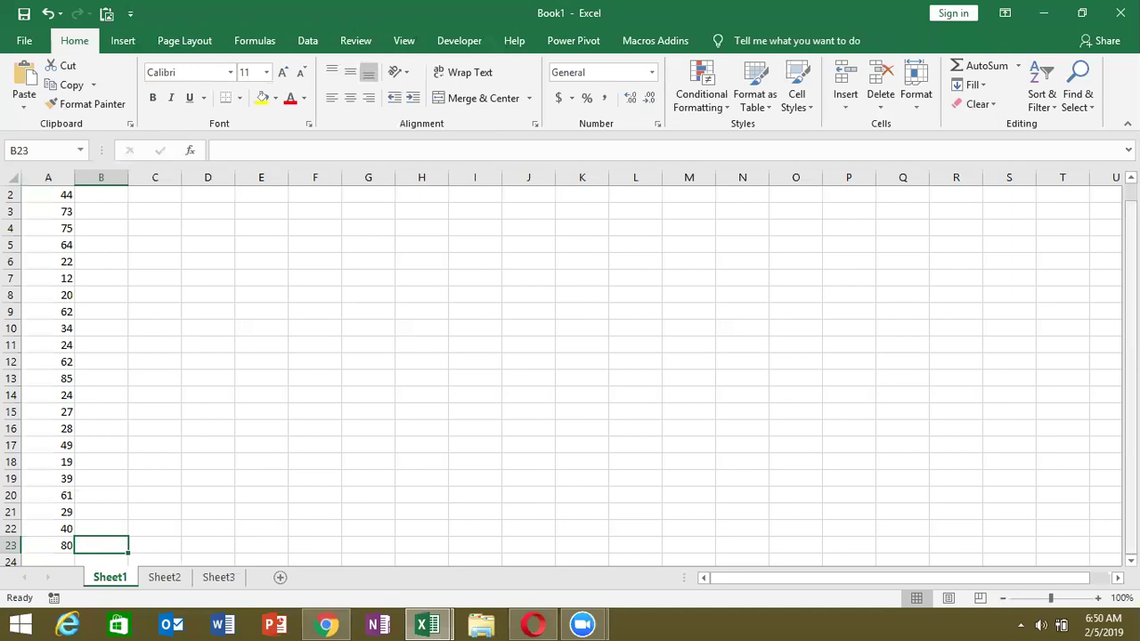
{"action": "left_click_drag", "start_coordinate": [100, 545], "coordinate": [101, 211]}
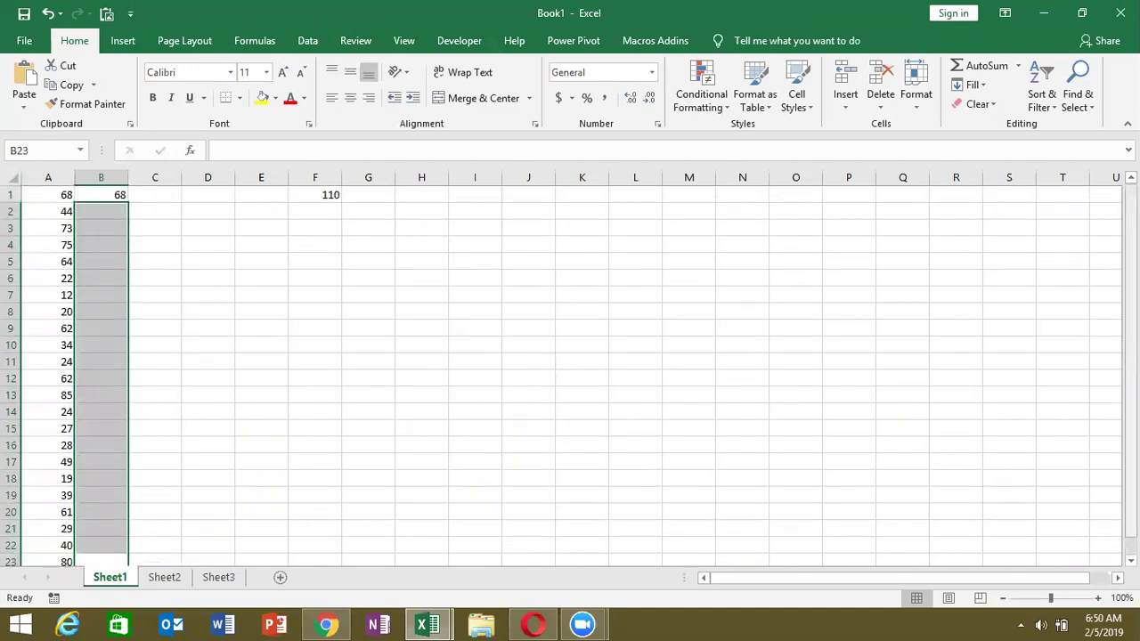
{"action": "left_click_drag", "start_coordinate": [1130, 245], "coordinate": [1130, 245]}
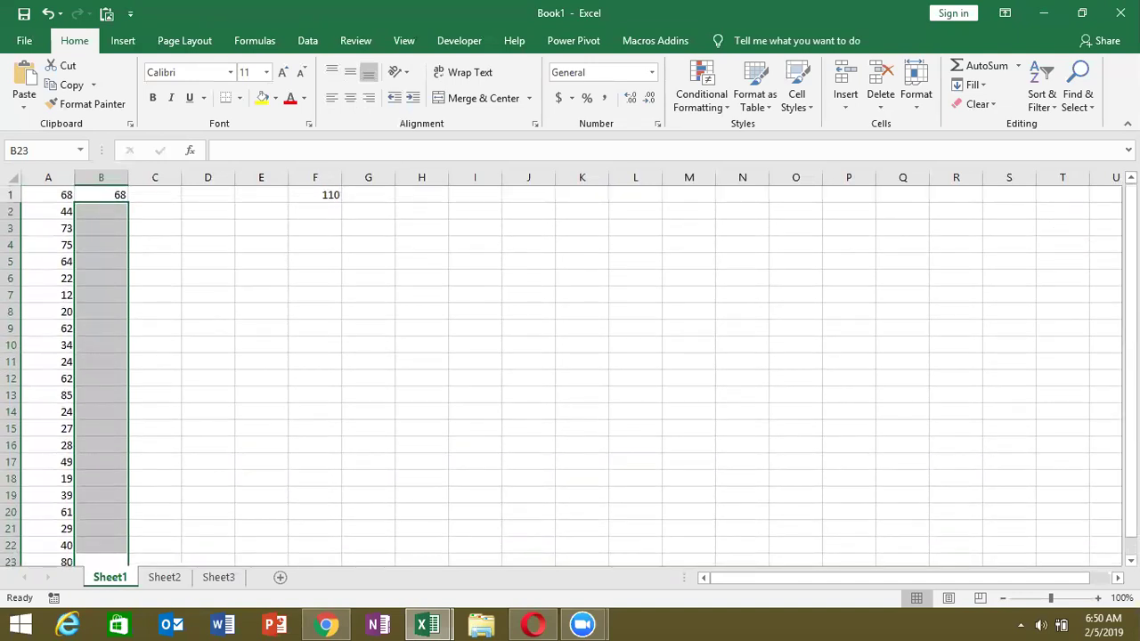
- Run the rr macro and check the ROUND formulas in B9 and B10
{"action": "key", "text": "alt+F11"}
{"action": "left_click", "coordinate": [367, 342]}
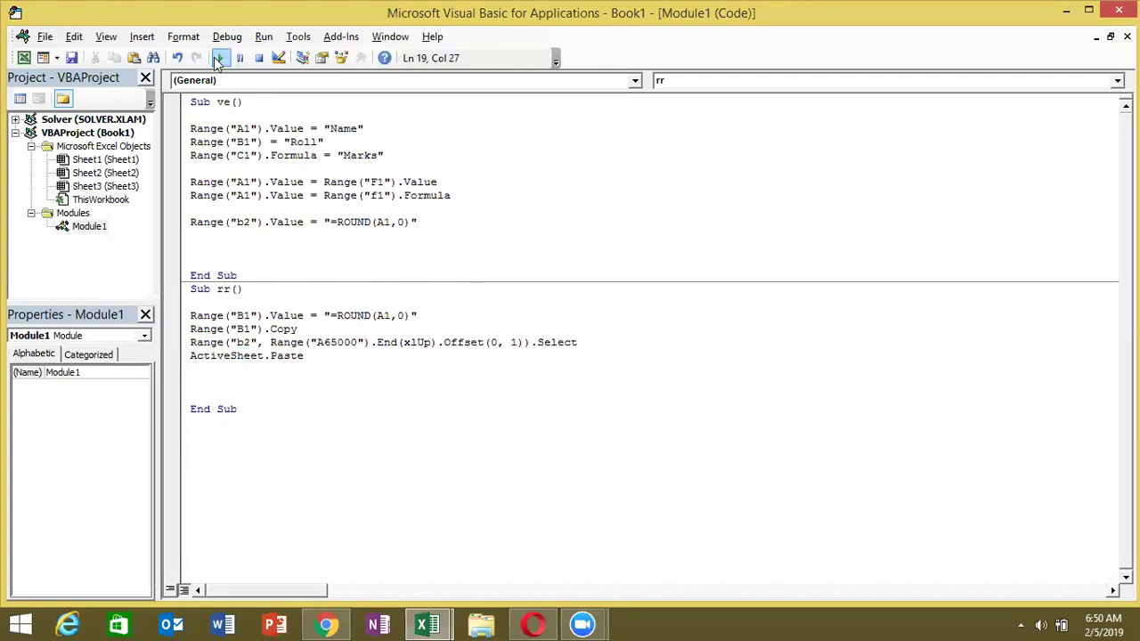
{"action": "left_click", "coordinate": [218, 57]}
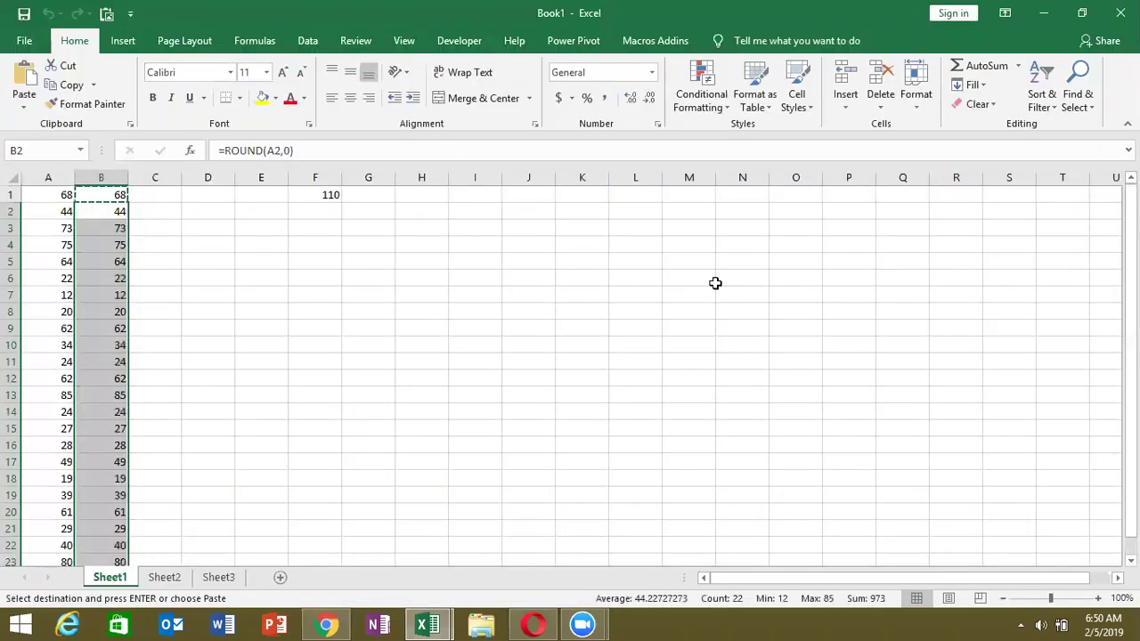
{"action": "left_click", "coordinate": [119, 279]}
{"action": "left_click", "coordinate": [117, 329]}
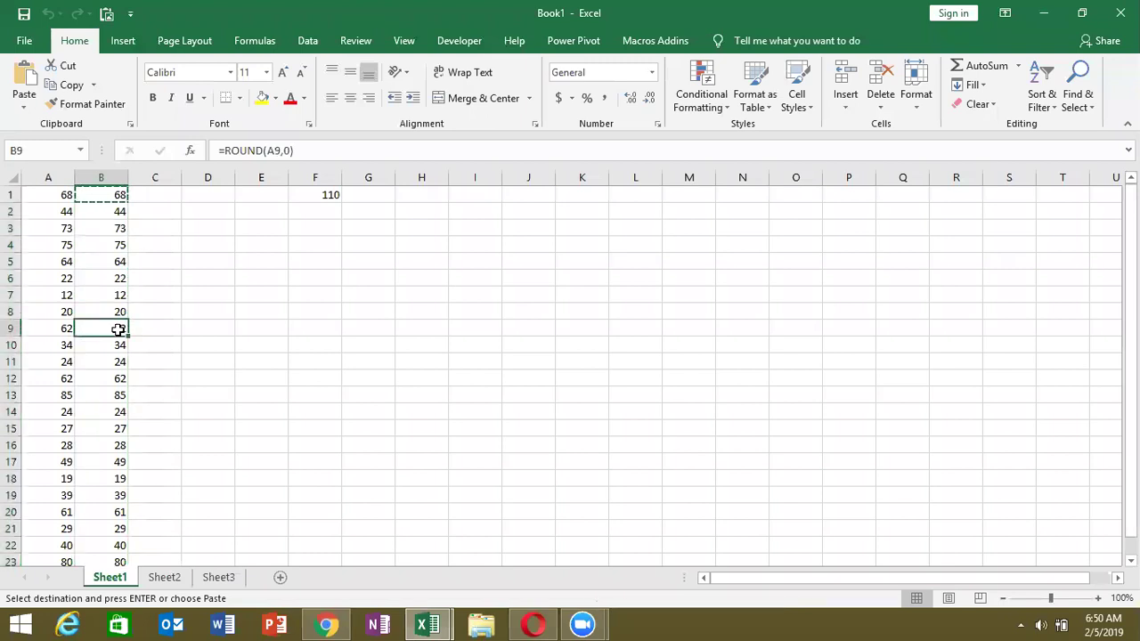
{"action": "left_click_drag", "start_coordinate": [1130, 409], "coordinate": [1131, 409]}
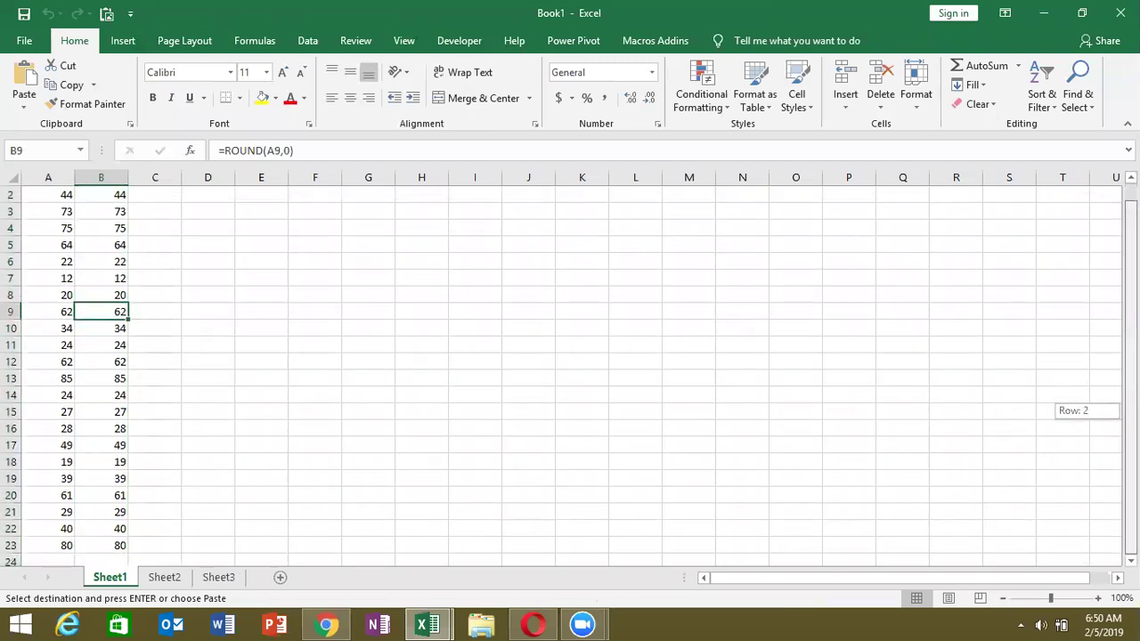
{"action": "key", "text": "Down"}
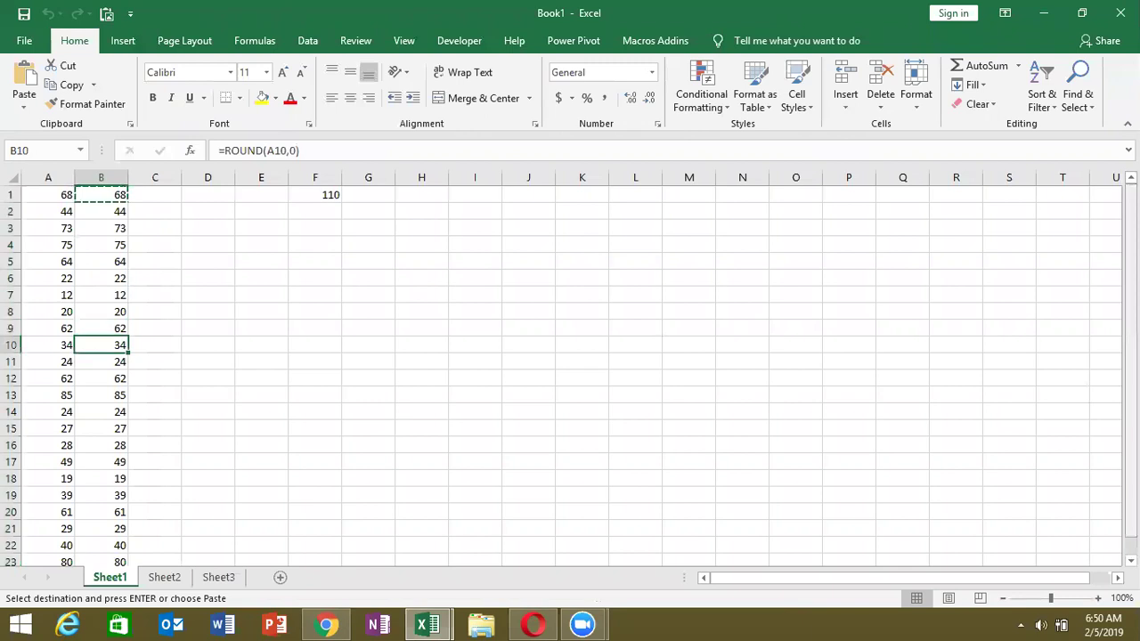
{"action": "key", "text": "ctrl+Up"}
- Cancel the pending B1 copy and select B2:B23 before returning to VBA
{"action": "key", "text": "Escape"}
{"action": "key", "text": "Down"}
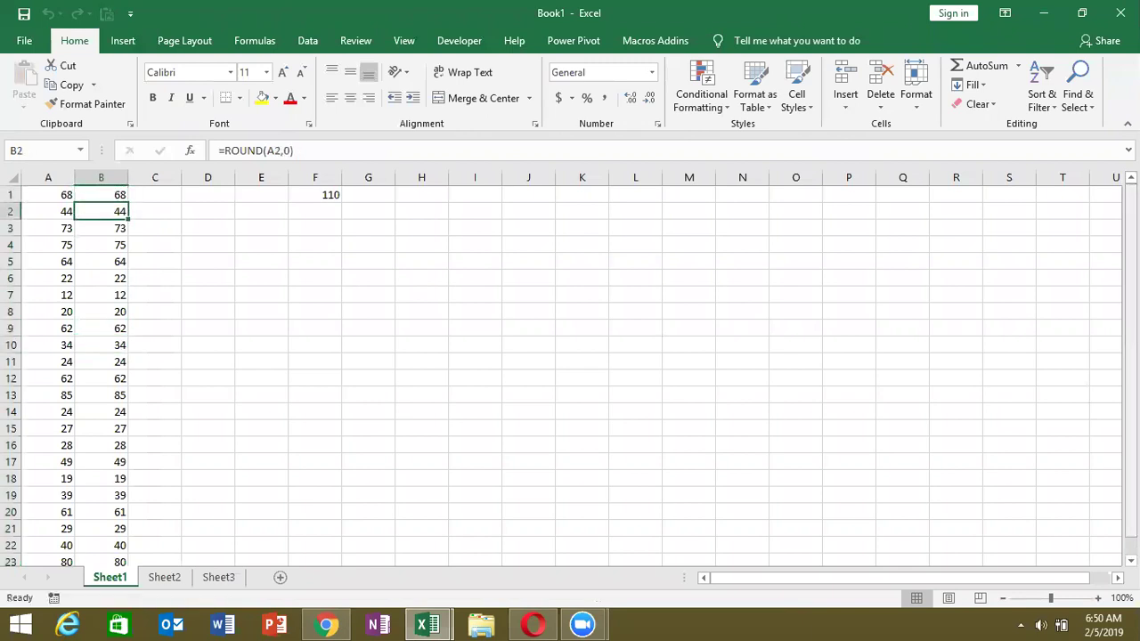
{"action": "key", "text": "ctrl+shift+Down"}
{"action": "key", "text": "alt+Tab"}
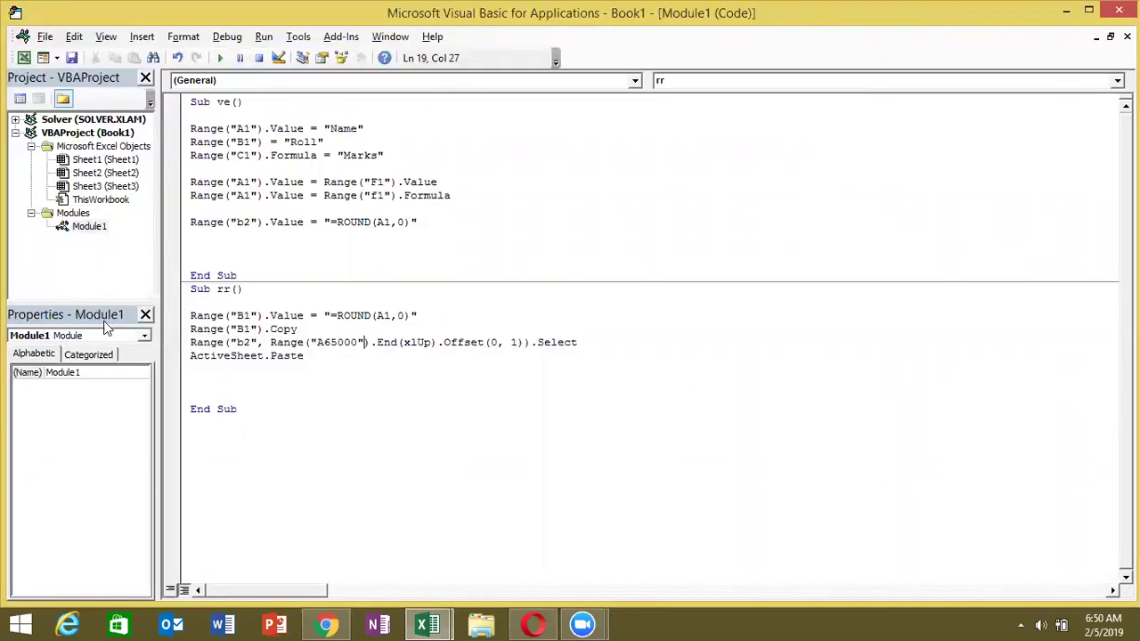
- Comment out rr's Range("b2",…) line and open blank lines above ActiveSheet.Paste
{"action": "left_click", "coordinate": [190, 341]}
{"action": "type", "text": "'"}
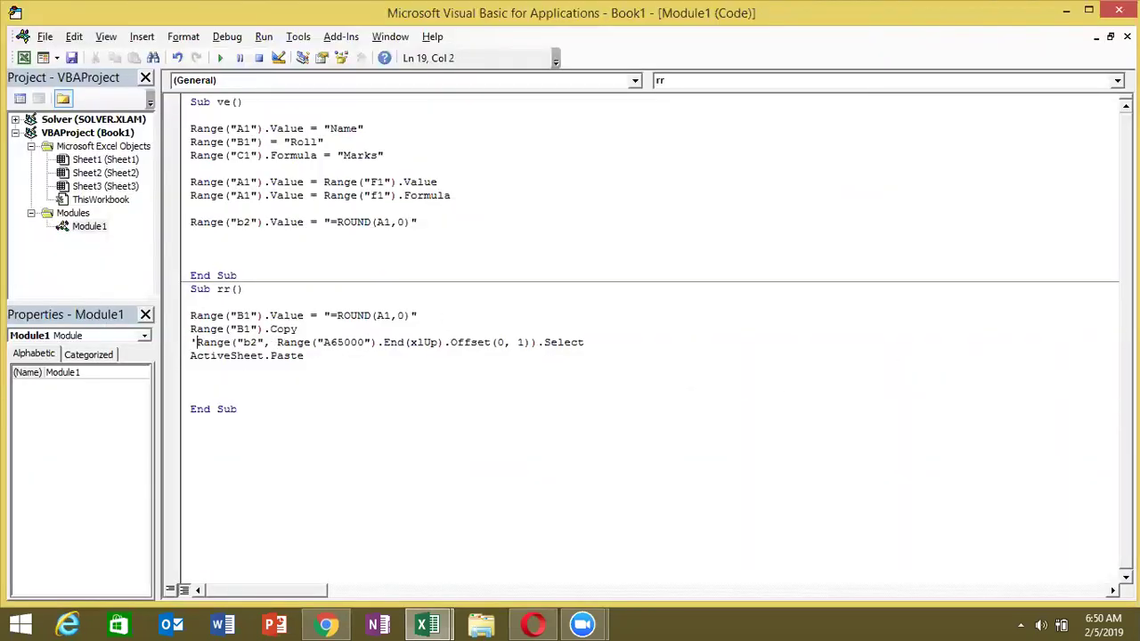
{"action": "key", "text": "Down"}
{"action": "key", "text": "Return"}
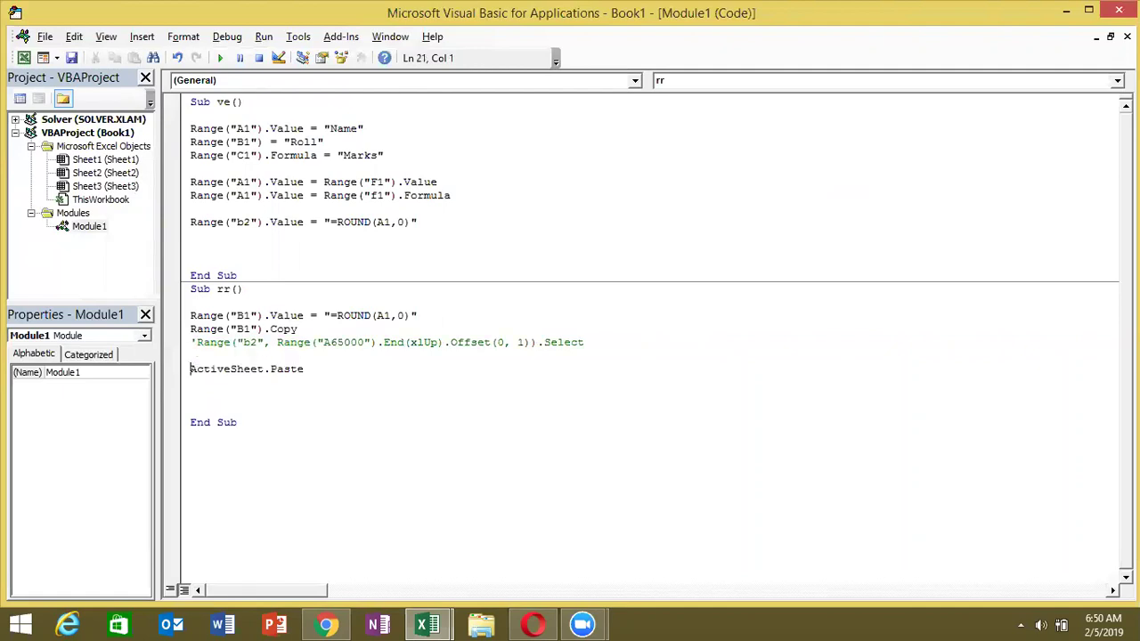
{"action": "key", "text": "Return"}
{"action": "key", "text": "Up"}
{"action": "key", "text": "Up"}
{"action": "type", "text": "range("}
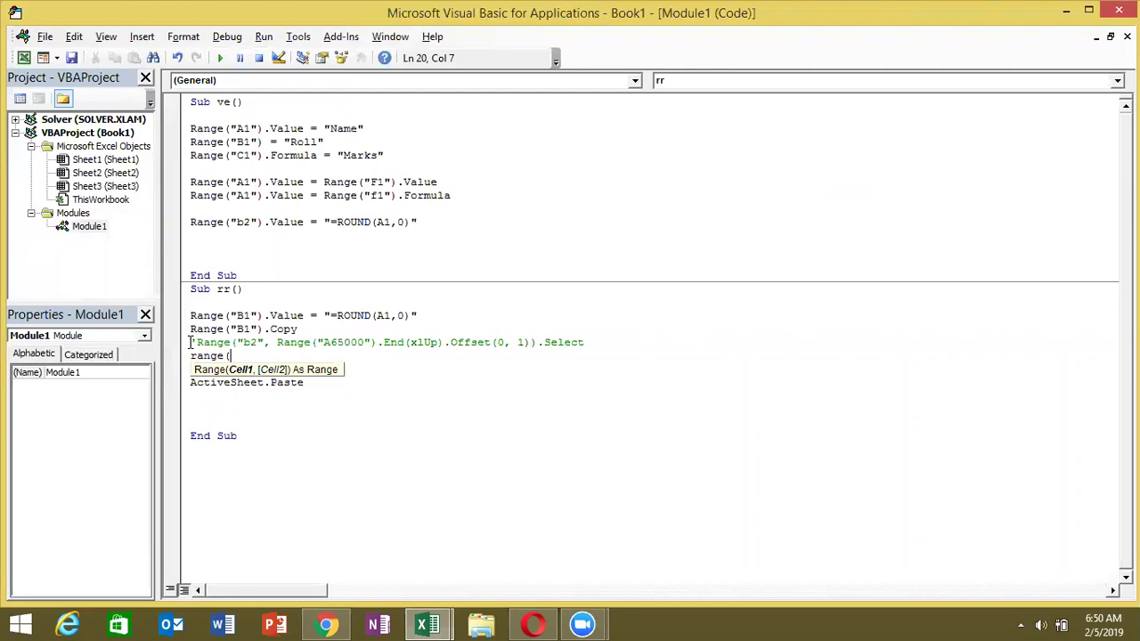
{"action": "type", "text": "\"A"}
{"action": "key", "text": "BackSpace"}
{"action": "key", "text": "BackSpace"}
{"action": "key", "text": "BackSpace"}
- Add the line Range("A65000").End(xlUp).Offset(0, 1).Select, copying the expression from the comment
{"action": "left_click", "coordinate": [278, 342]}
{"action": "left_click_drag", "start_coordinate": [278, 343], "coordinate": [531, 343]}
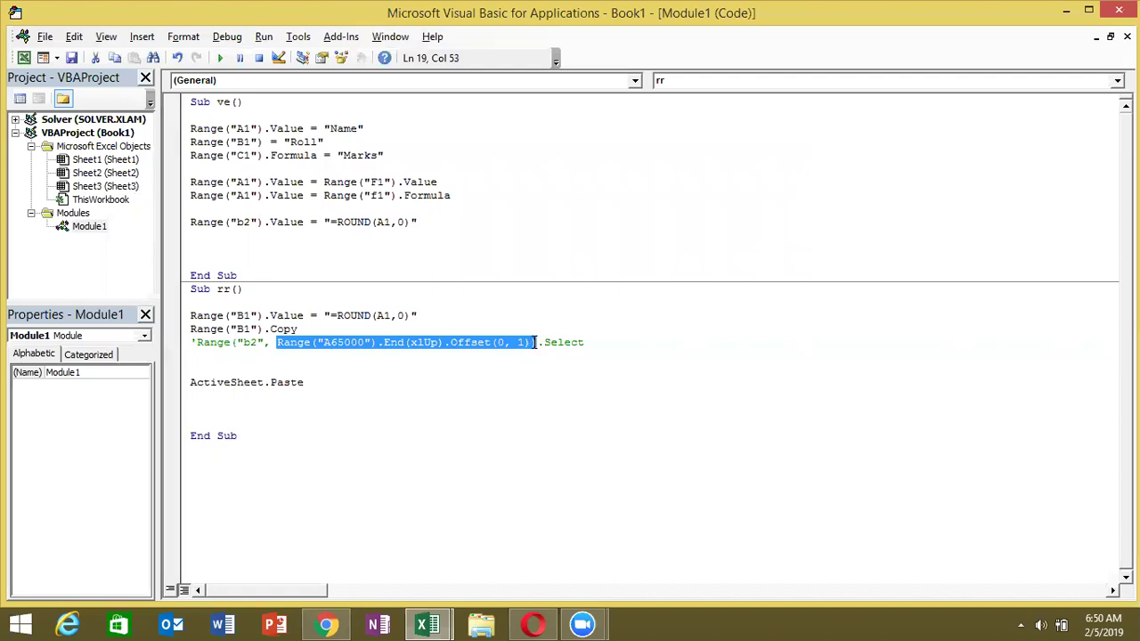
{"action": "key", "text": "shift+End"}
{"action": "key", "text": "shift+Left"}
{"action": "key", "text": "shift+Left"}
{"action": "key", "text": "shift+Left"}
{"action": "key", "text": "shift+Left"}
{"action": "key", "text": "shift+Left"}
{"action": "key", "text": "shift+Left"}
{"action": "key", "text": "shift+Left"}
{"action": "key", "text": "shift+Left"}
{"action": "key", "text": "ctrl+c"}
{"action": "left_click", "coordinate": [219, 356]}
{"action": "key", "text": "ctrl+v"}
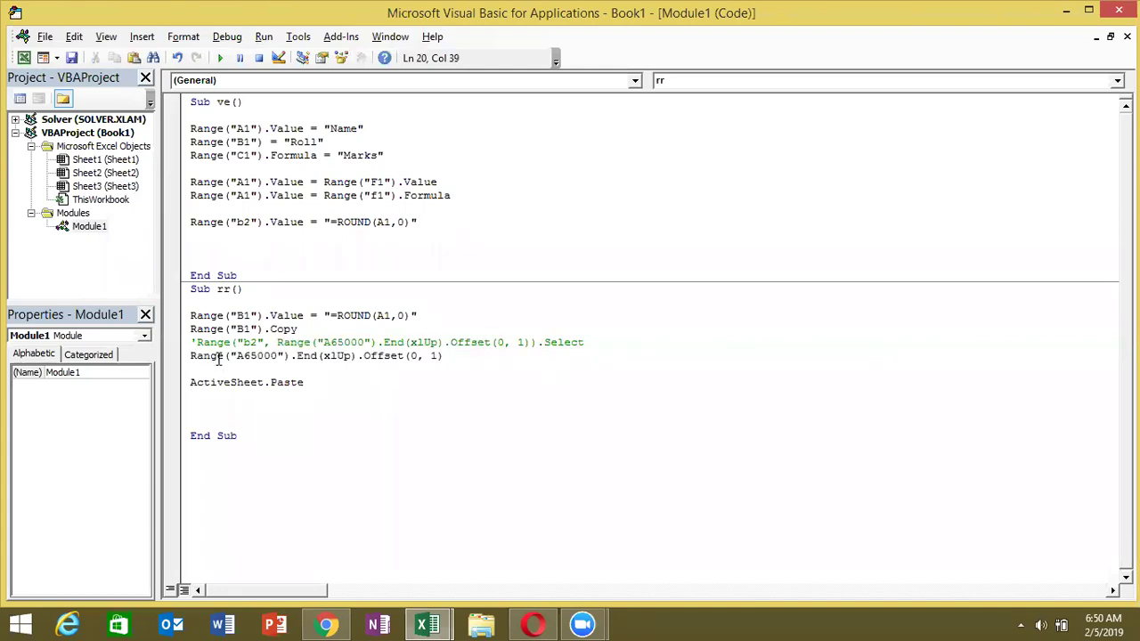
{"action": "type", "text": ".Offse"}
{"action": "key", "text": "Return"}
- Add the line Range(ActiveCell, ActiveCell.End(xlUp).Offset(1, 0)).Select below it
{"action": "type", "text": "range("}
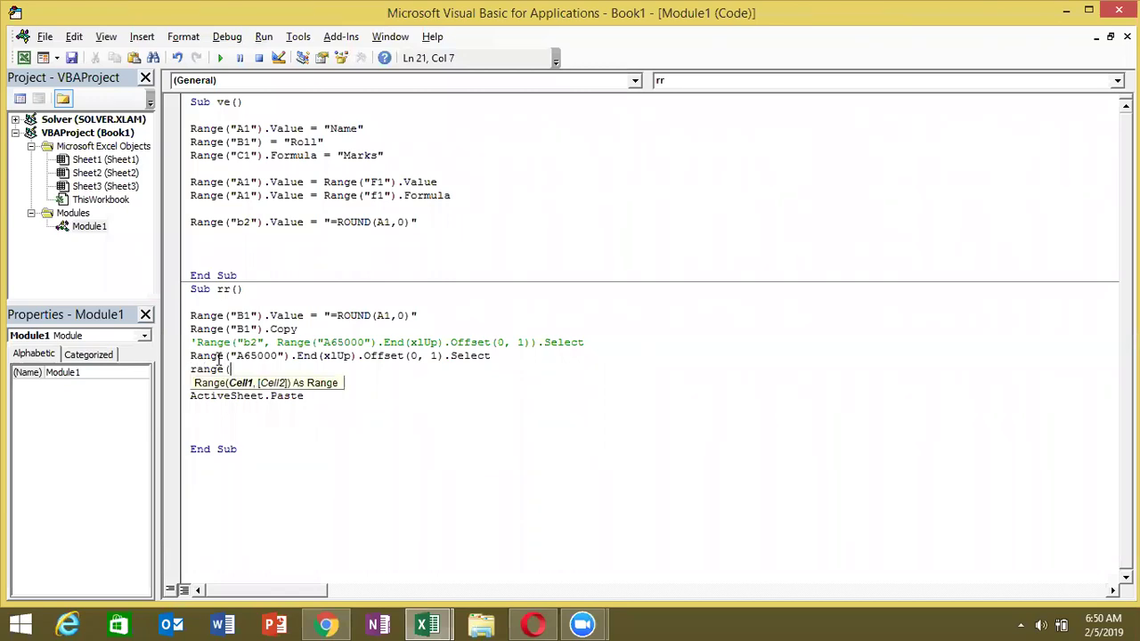
{"action": "type", "text": "activecell"}
{"action": "type", "text": ",activecell"}
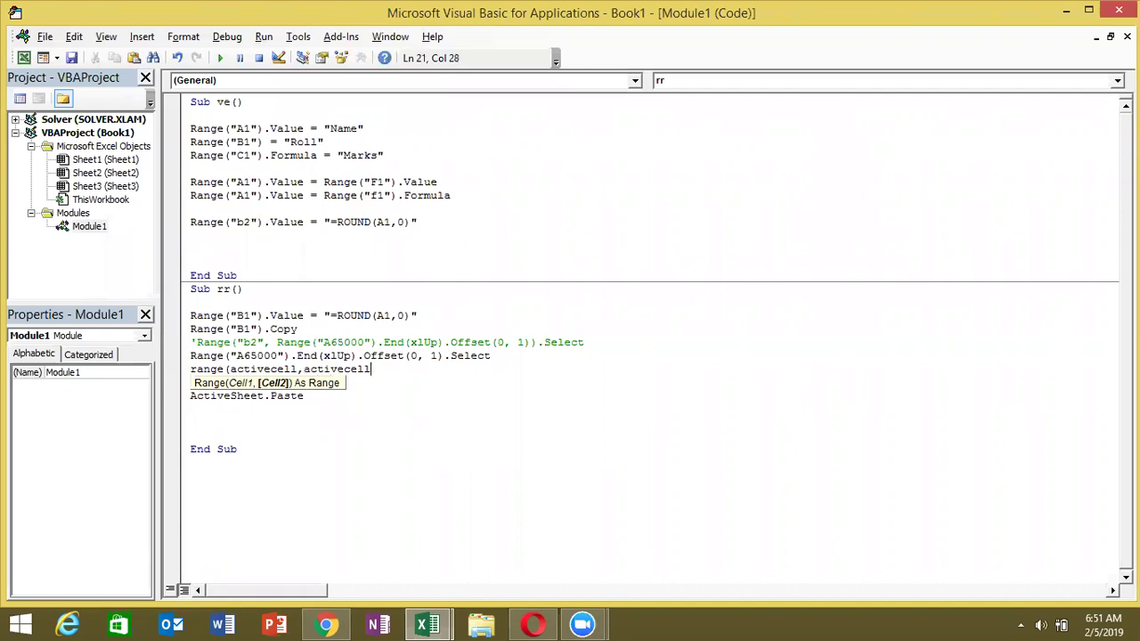
{"action": "type", "text": ".end("}
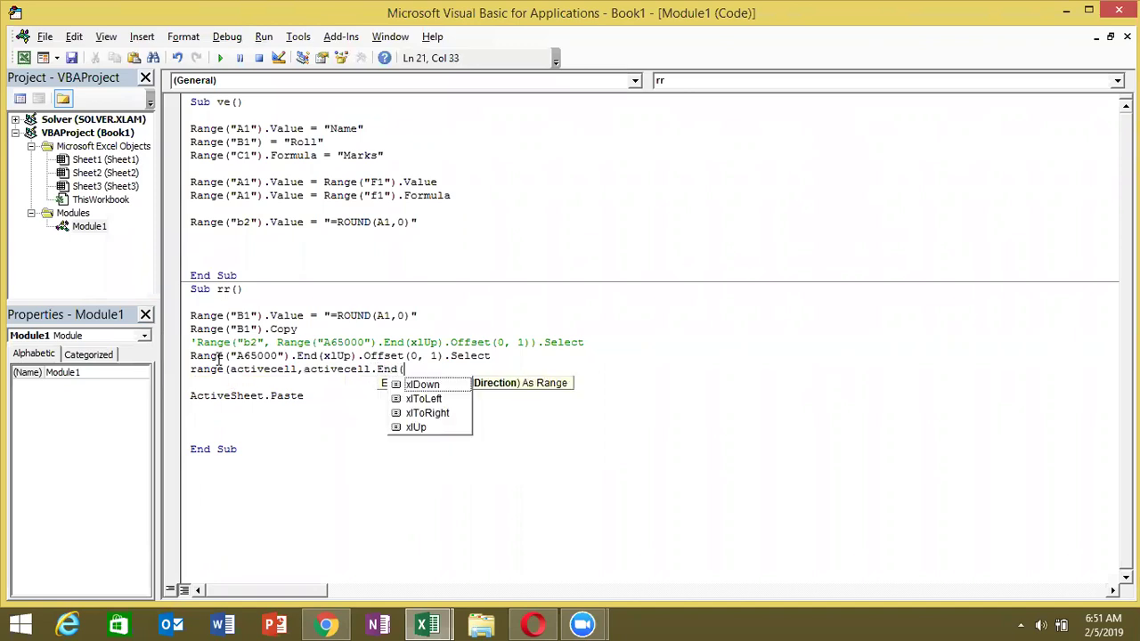
{"action": "key", "text": "Down"}
{"action": "key", "text": "Down"}
{"action": "key", "text": "Down"}
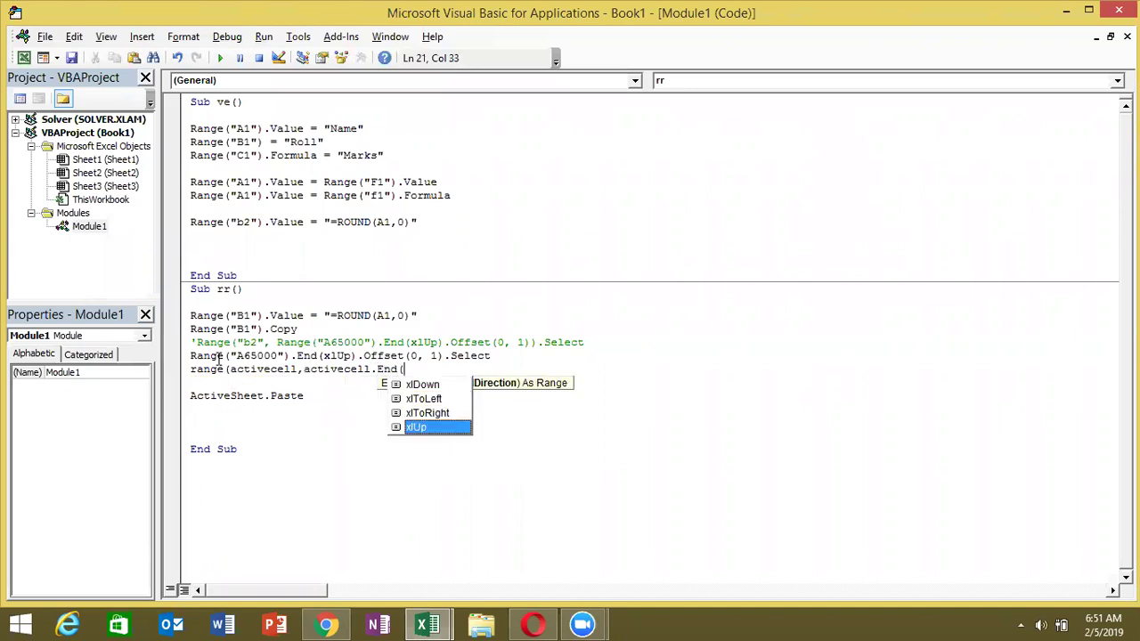
{"action": "key", "text": "Tab"}
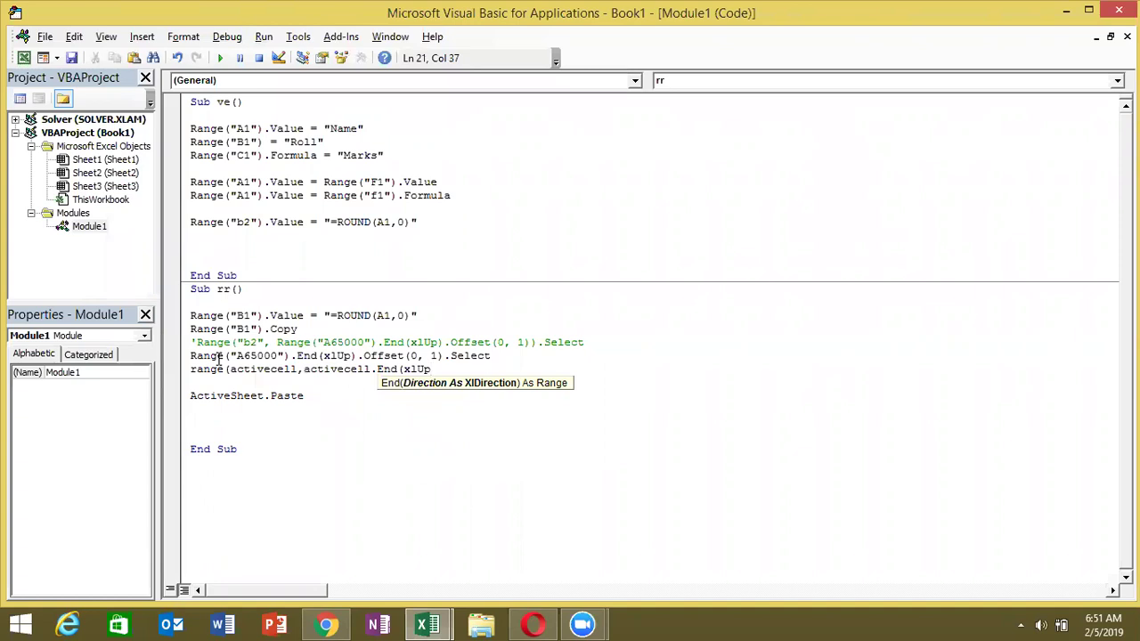
{"action": "type", "text": ").of"}
{"action": "key", "text": "Tab"}
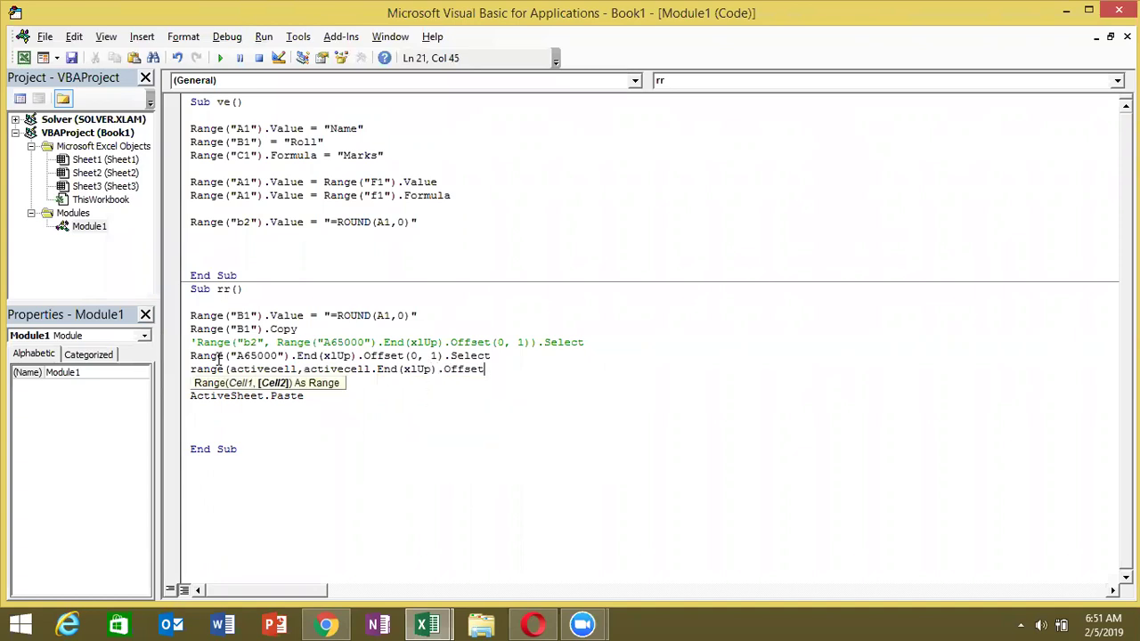
{"action": "type", "text": "(1,0)"}
{"action": "type", "text": ").se"}
{"action": "key", "text": "Tab"}
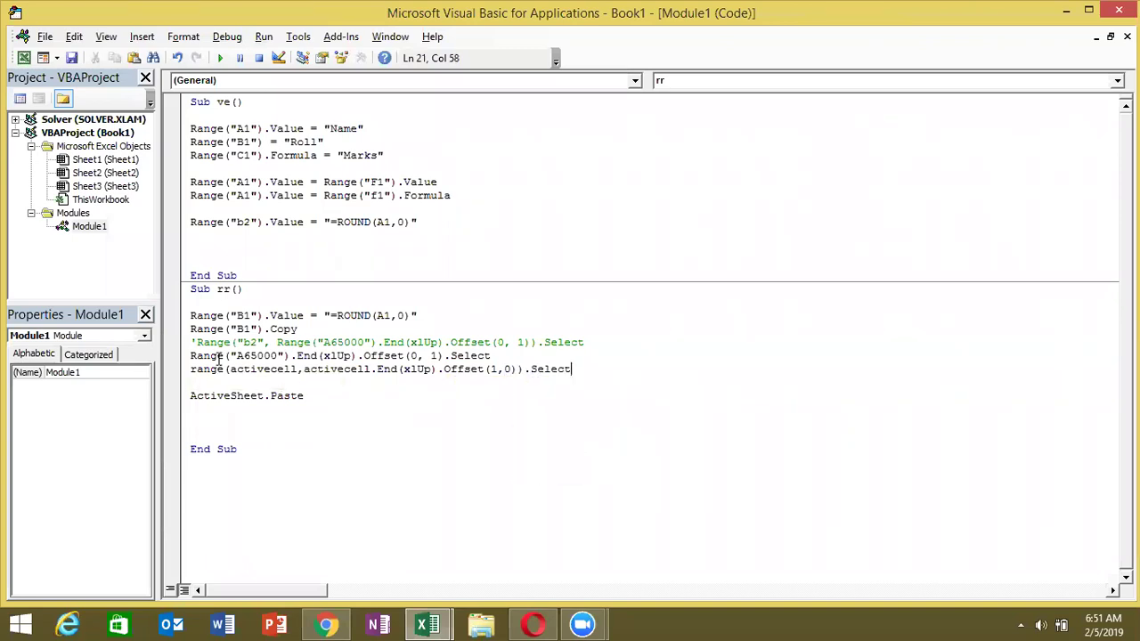
{"action": "key", "text": "Return"}
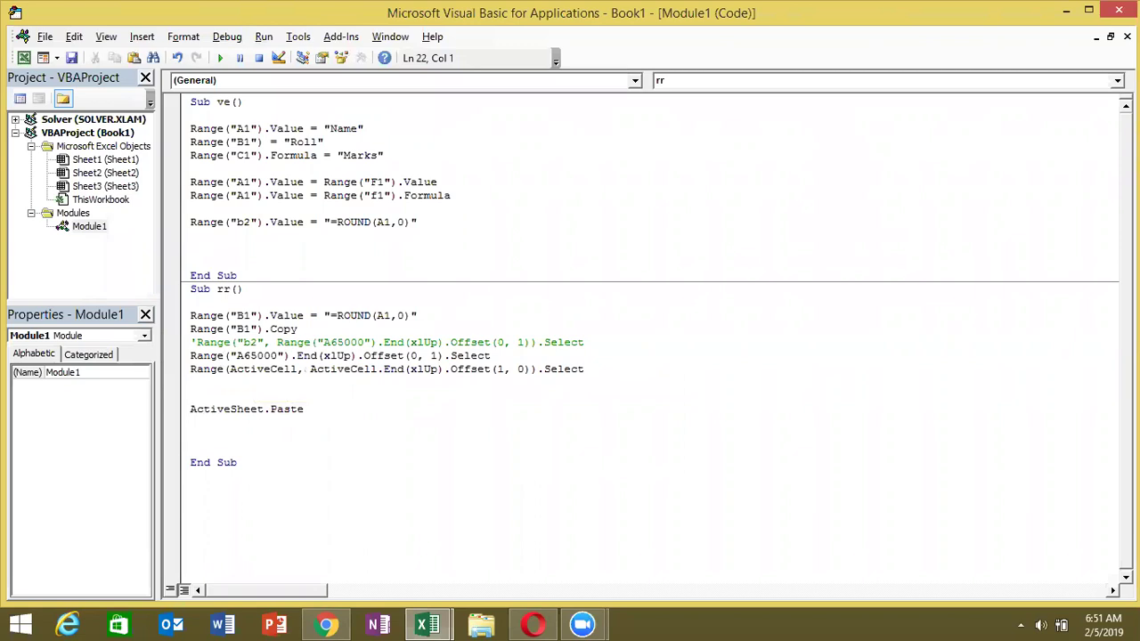
{"action": "key", "text": "alt+F11"}
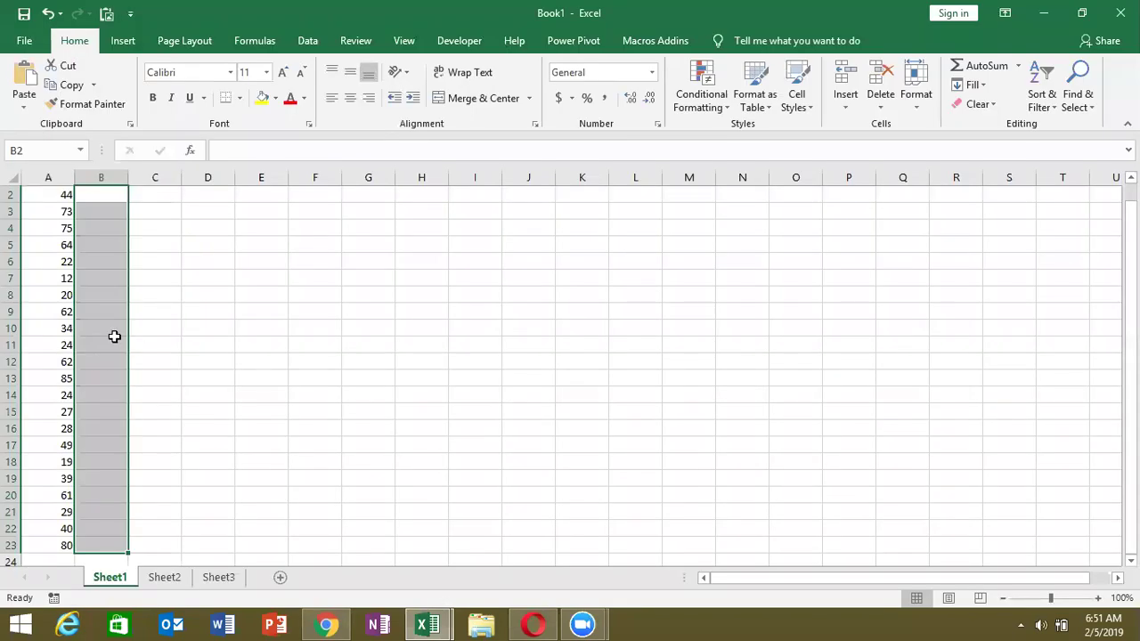
- Find the last mark in A23 on the sheet and select B23 beside it
{"action": "left_click", "coordinate": [66, 341]}
{"action": "key", "text": "ctrl+Up"}
{"action": "key", "text": "ctrl+Down"}
{"action": "key", "text": "ctrl+Down"}
{"action": "key", "text": "ctrl+Up"}
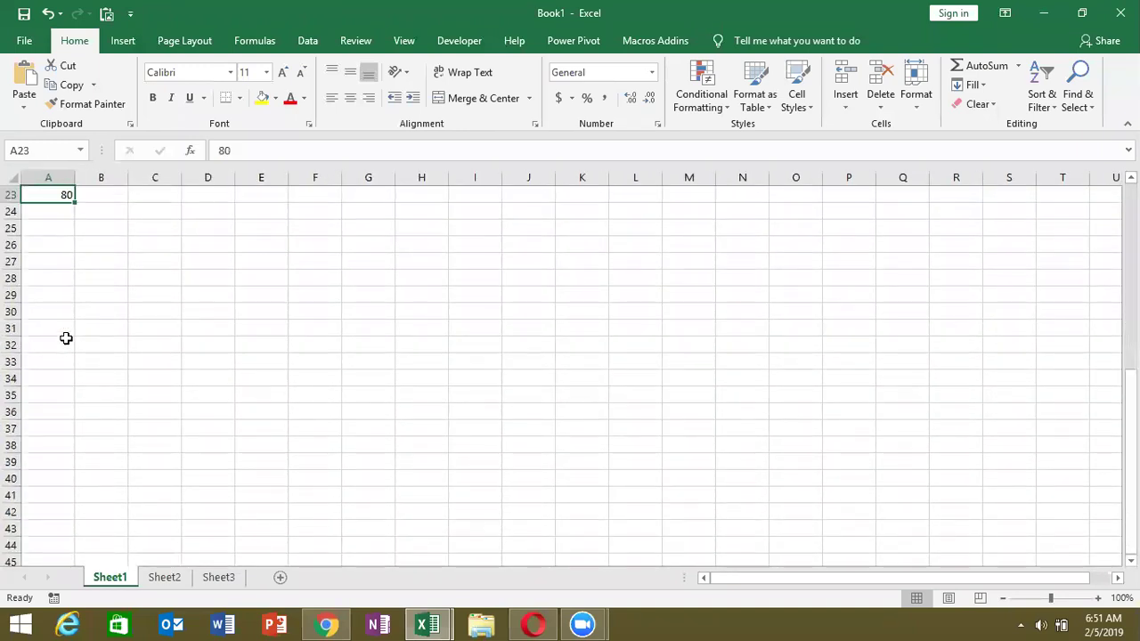
{"action": "scroll", "coordinate": [570, 370], "scroll_direction": "up", "scroll_amount": 4}
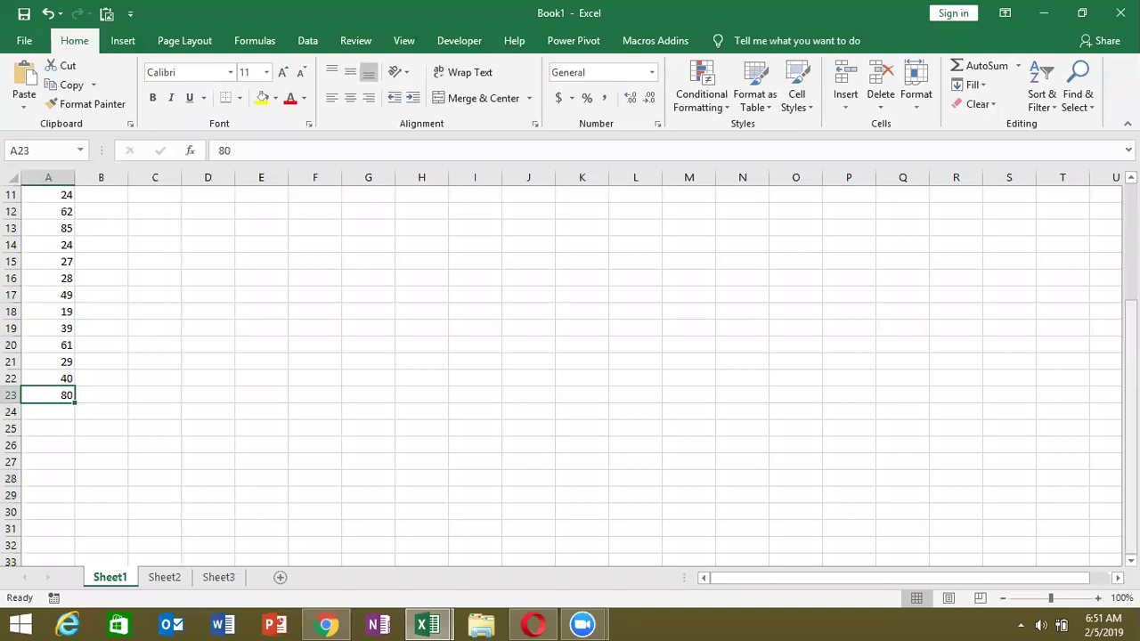
{"action": "left_click", "coordinate": [101, 394]}
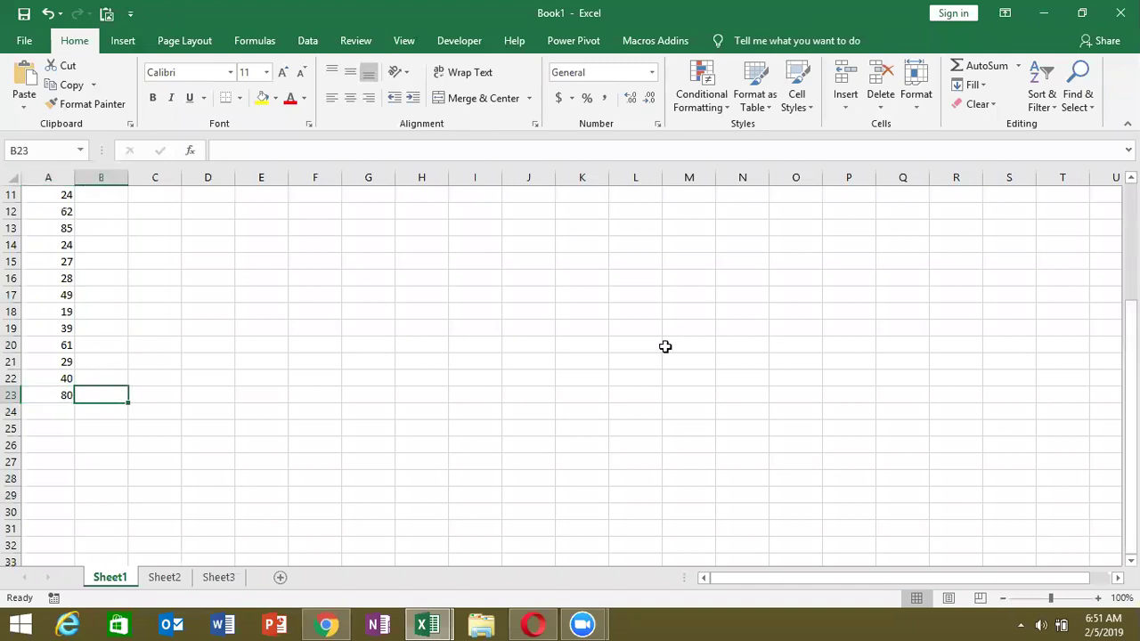
{"action": "left_click", "coordinate": [382, 323]}
{"action": "key", "text": "alt+Tab"}
{"action": "key", "text": "alt+Tab"}
{"action": "left_click", "coordinate": [98, 390]}
- Compare rr's two new selection lines against the sheet's last row and row 2
{"action": "key", "text": "alt+F11"}
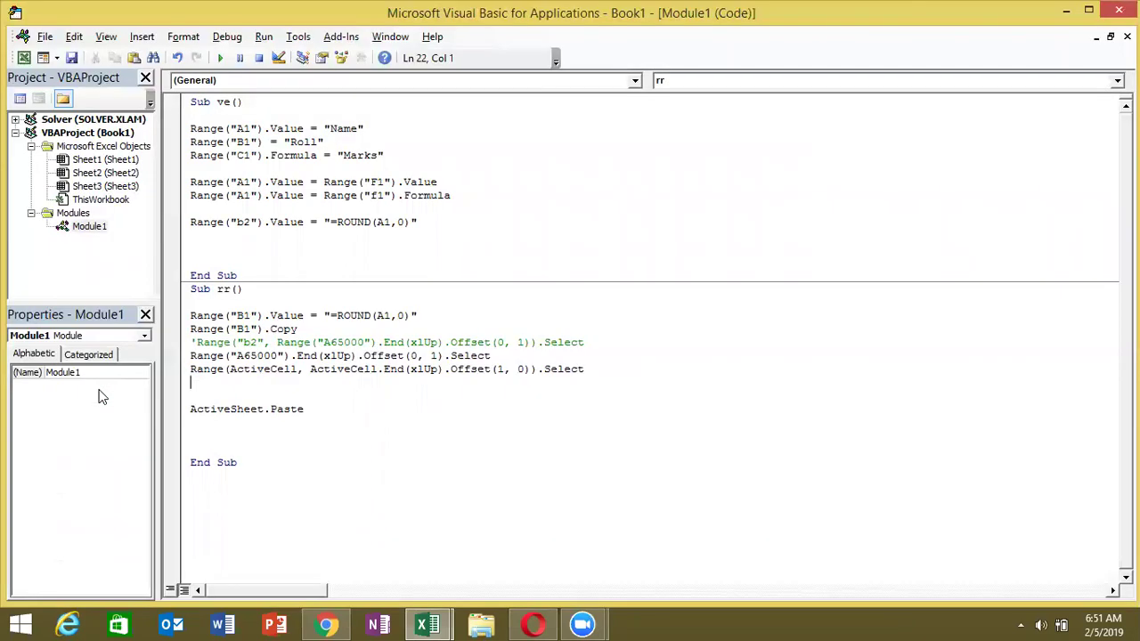
{"action": "left_click", "coordinate": [176, 358]}
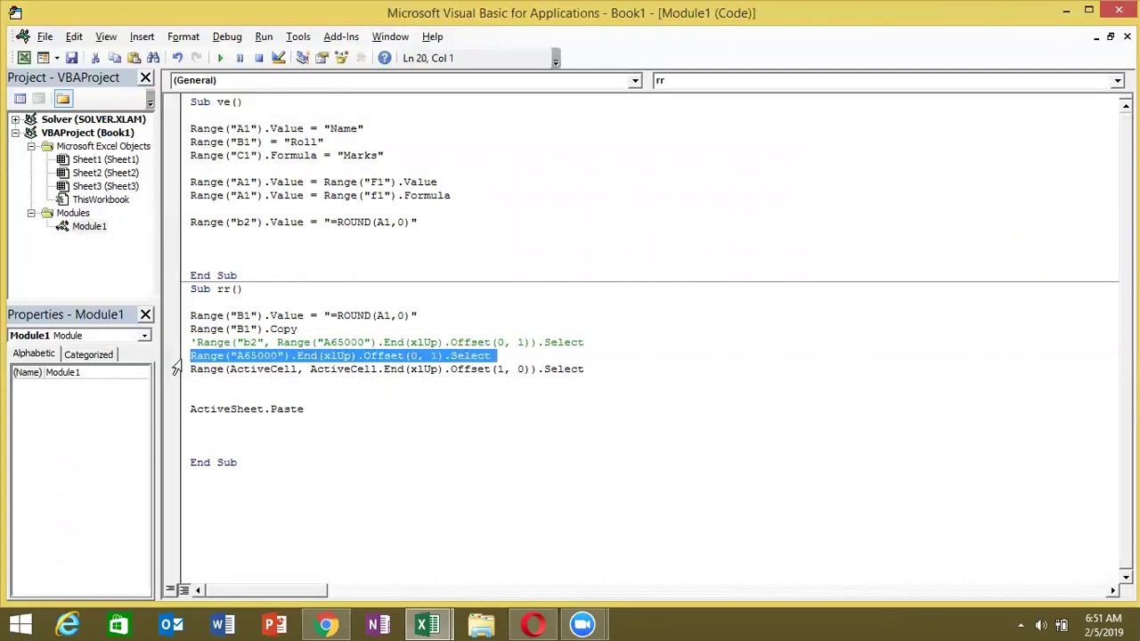
{"action": "key", "text": "alt+F11"}
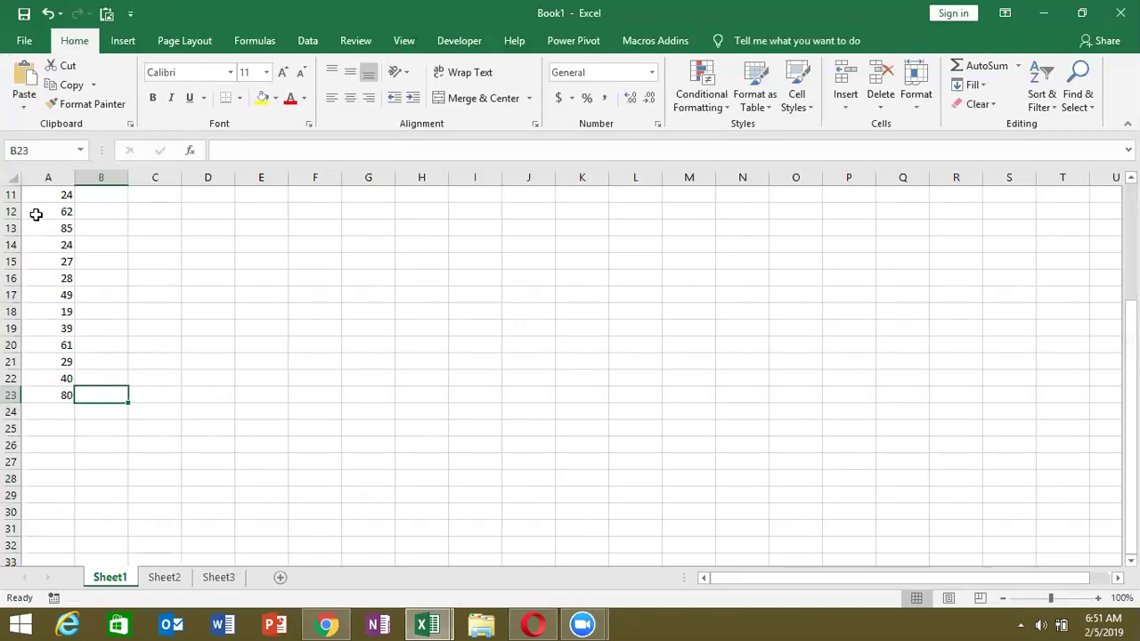
{"action": "key", "text": "alt+F11"}
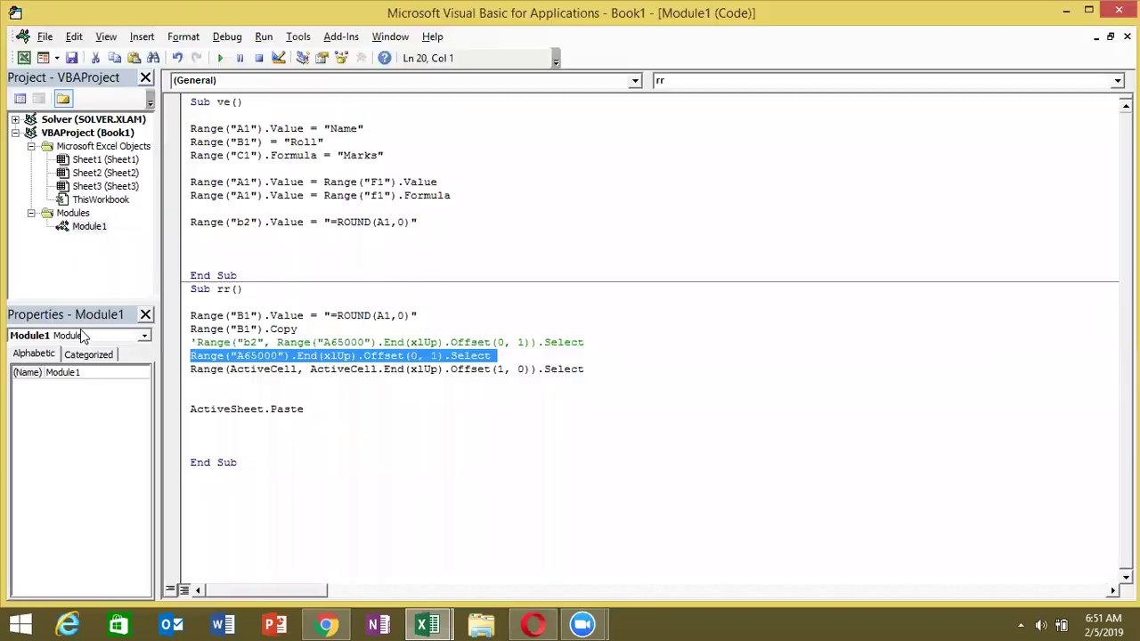
{"action": "left_click", "coordinate": [177, 370]}
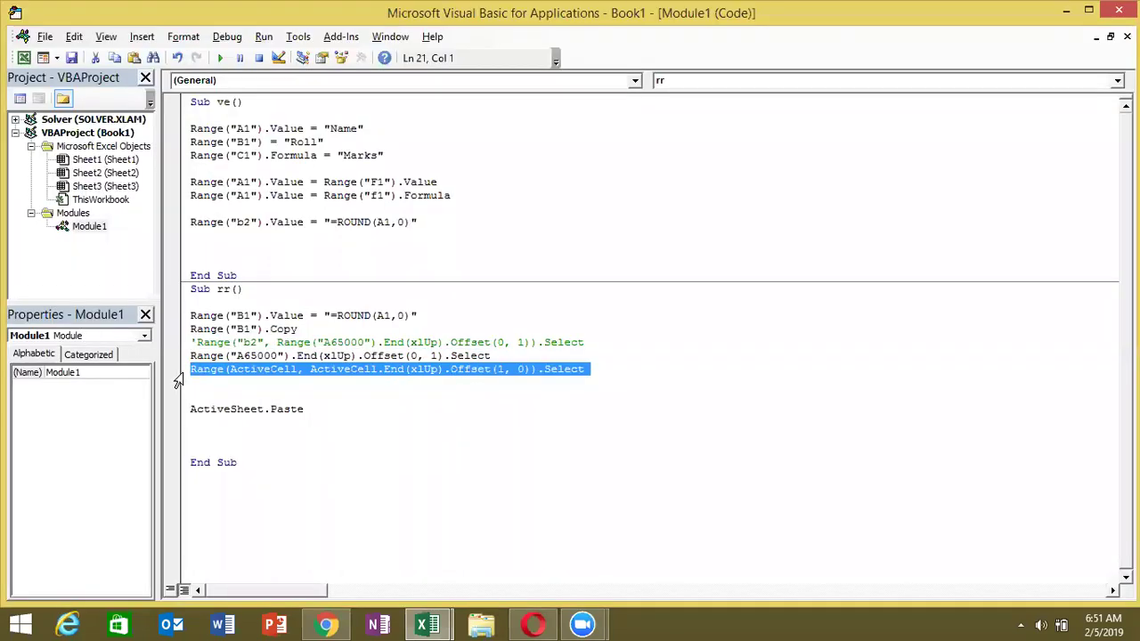
{"action": "key", "text": "alt+F11"}
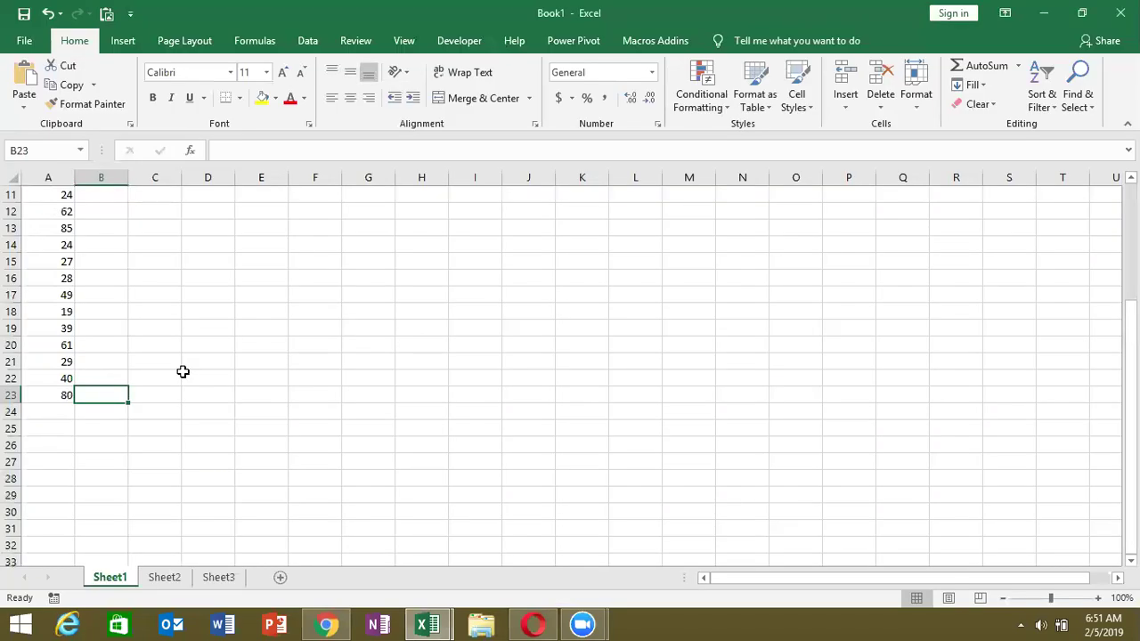
- Rerun the rr macro with Ctrl+Shift+M and check the result against the code
{"action": "key", "text": "ctrl+shift+m"}
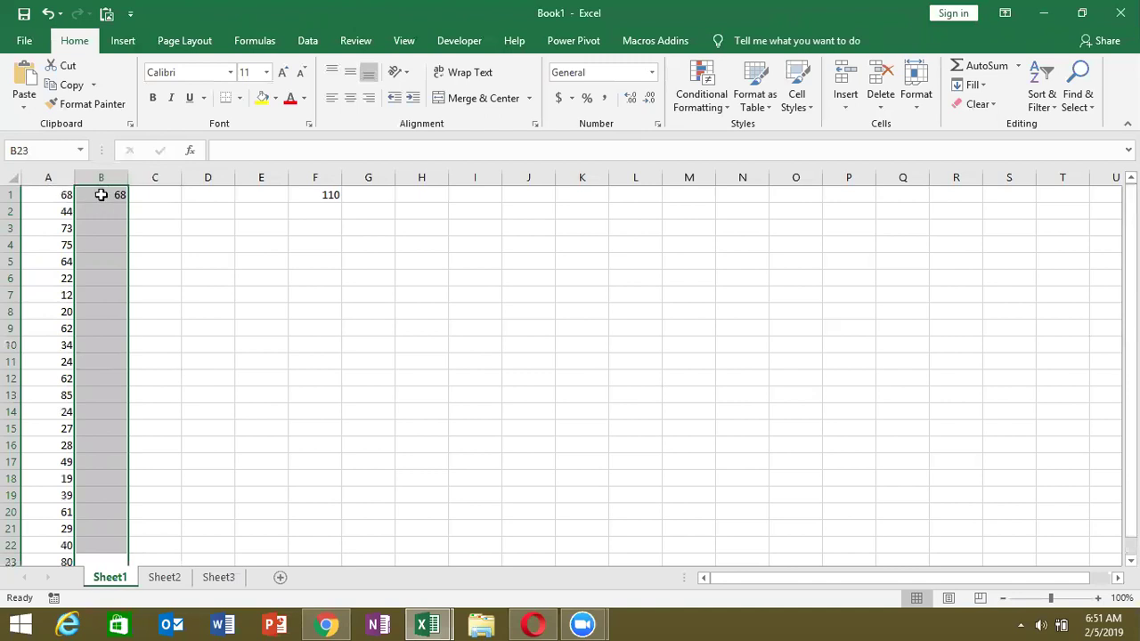
{"action": "key", "text": "alt"}
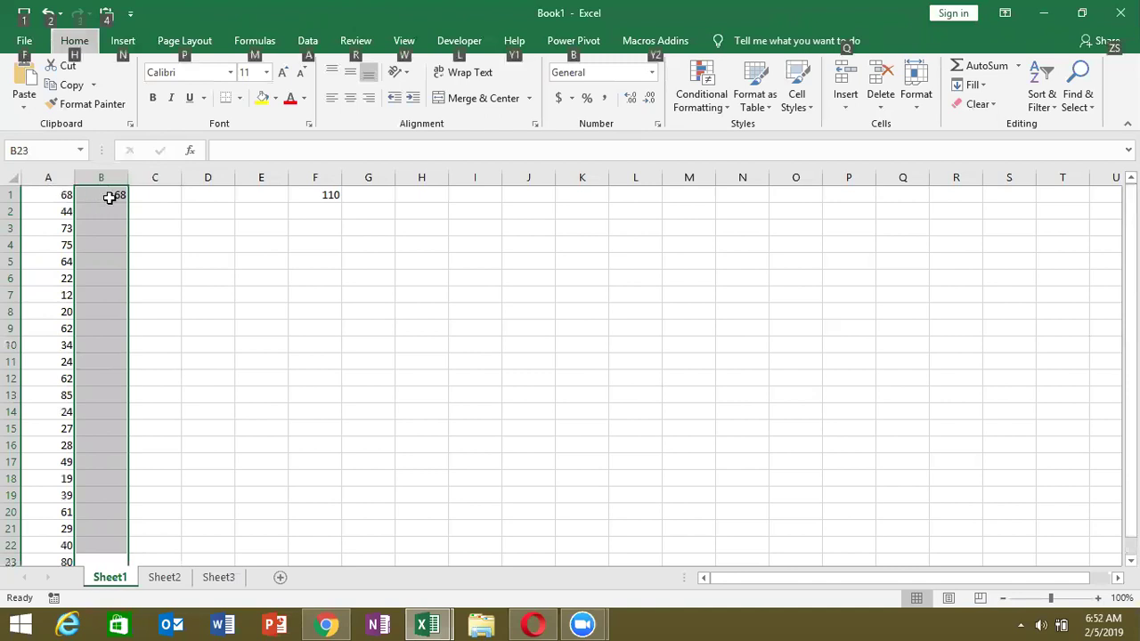
{"action": "key", "text": "alt+F11"}
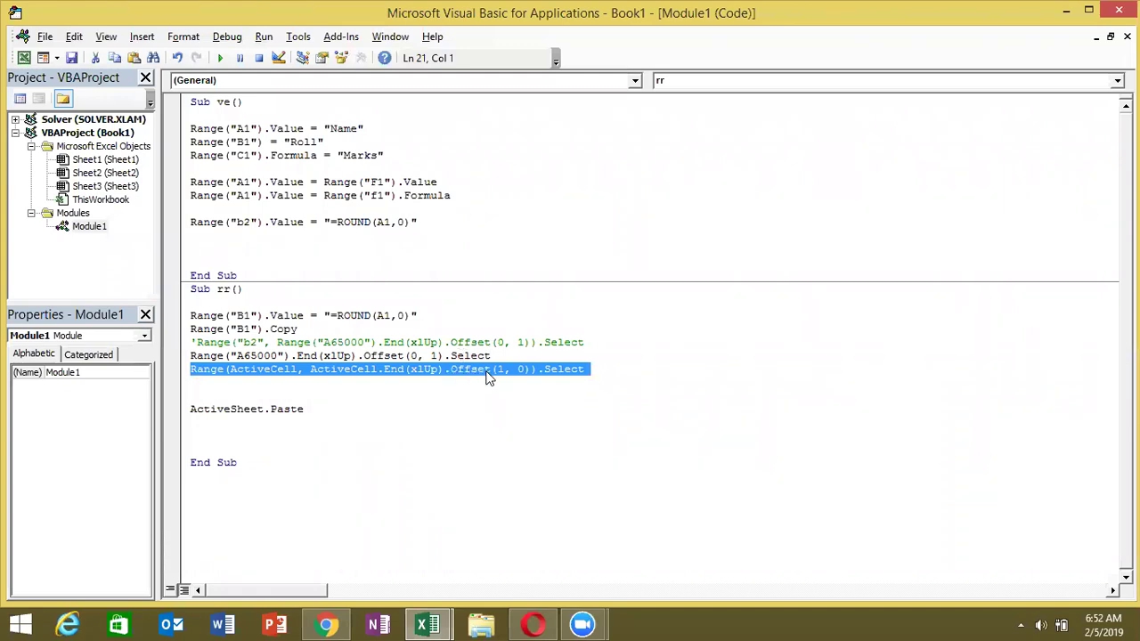
{"action": "key", "text": "alt+Tab"}
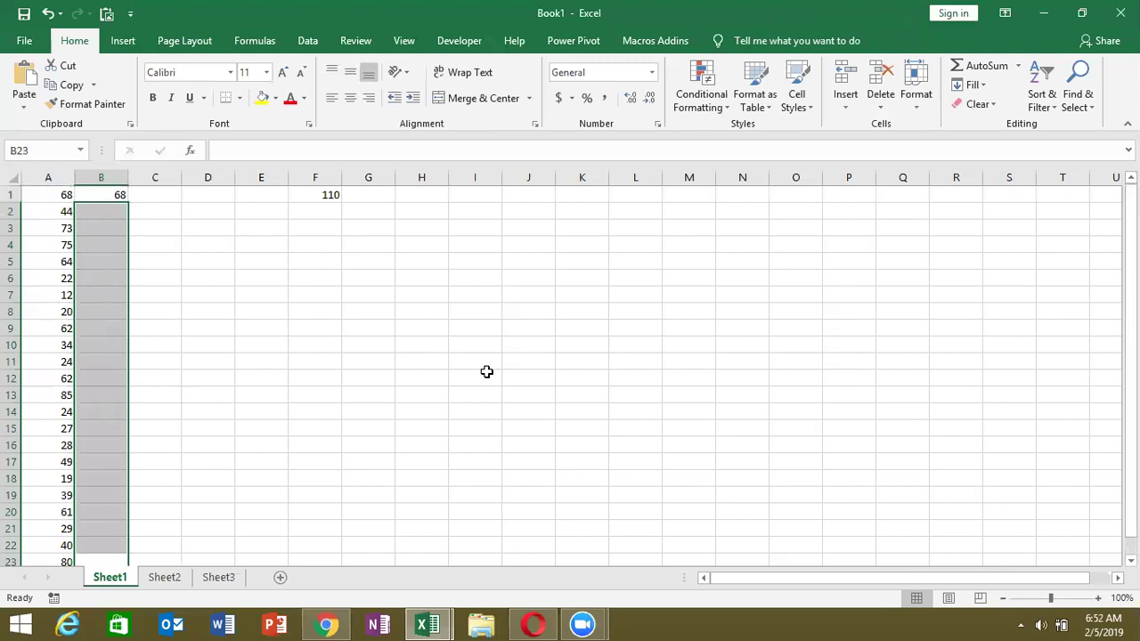
{"action": "key", "text": "alt+Tab"}
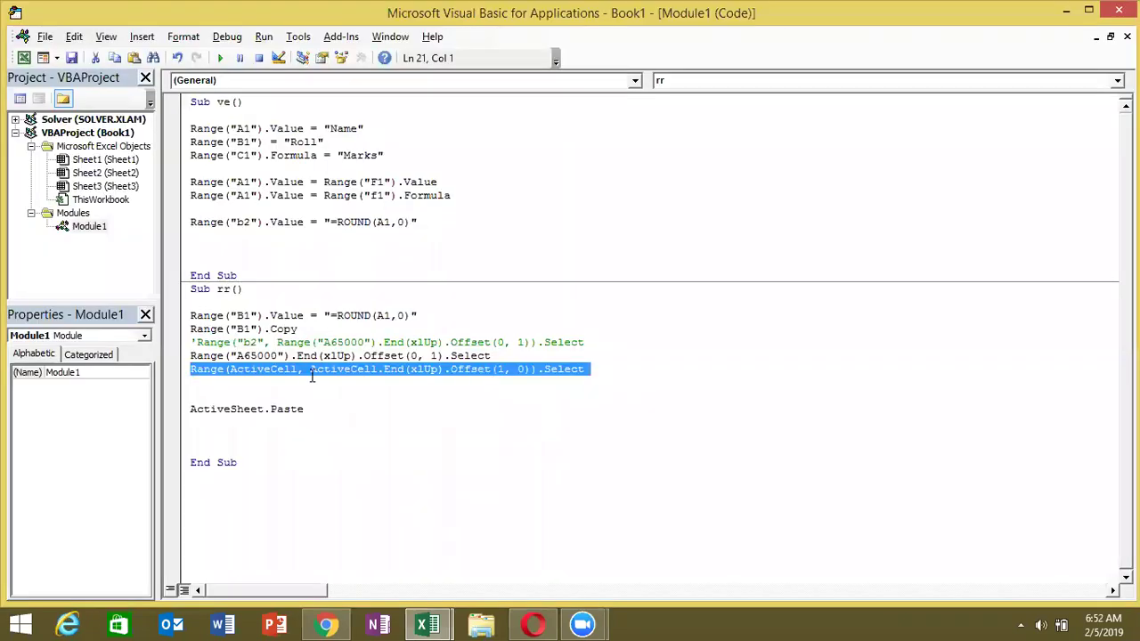
{"action": "left_click", "coordinate": [395, 409]}
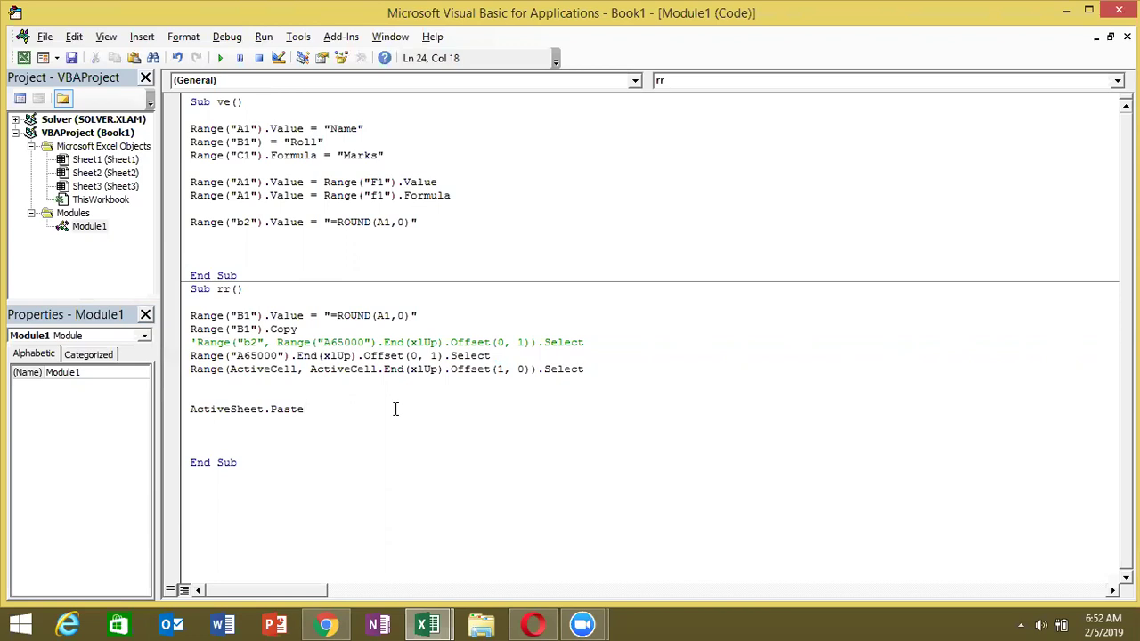
{"action": "left_click", "coordinate": [230, 247]}
{"action": "key", "text": "alt+F11"}
{"action": "key", "text": "alt+F11"}
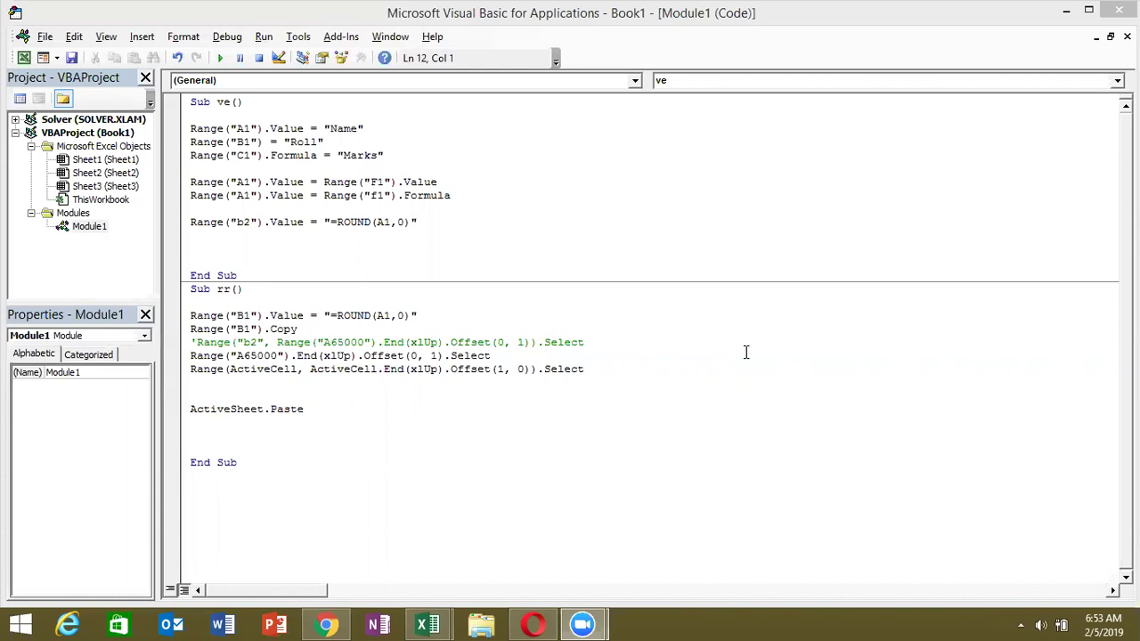
- Add a blank line after the ROUND line in Sub ve and inspect ActiveCell in rr
{"action": "left_click", "coordinate": [250, 233]}
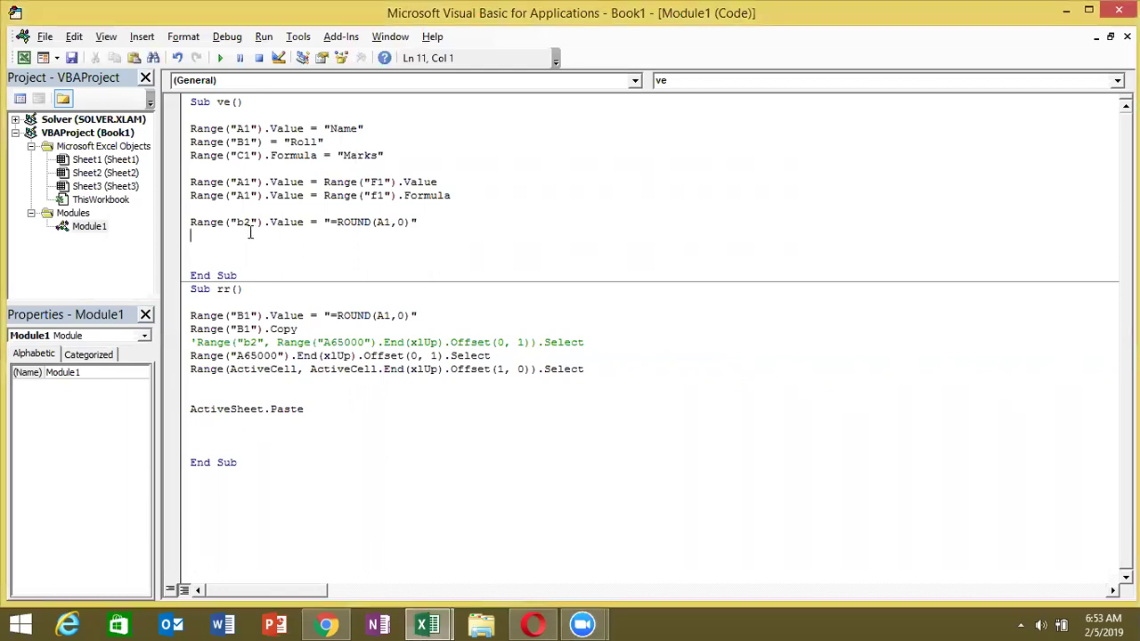
{"action": "key", "text": "Return"}
{"action": "key", "text": "Down"}
{"action": "key", "text": "Down"}
{"action": "key", "text": "Up"}
{"action": "key", "text": "Up"}
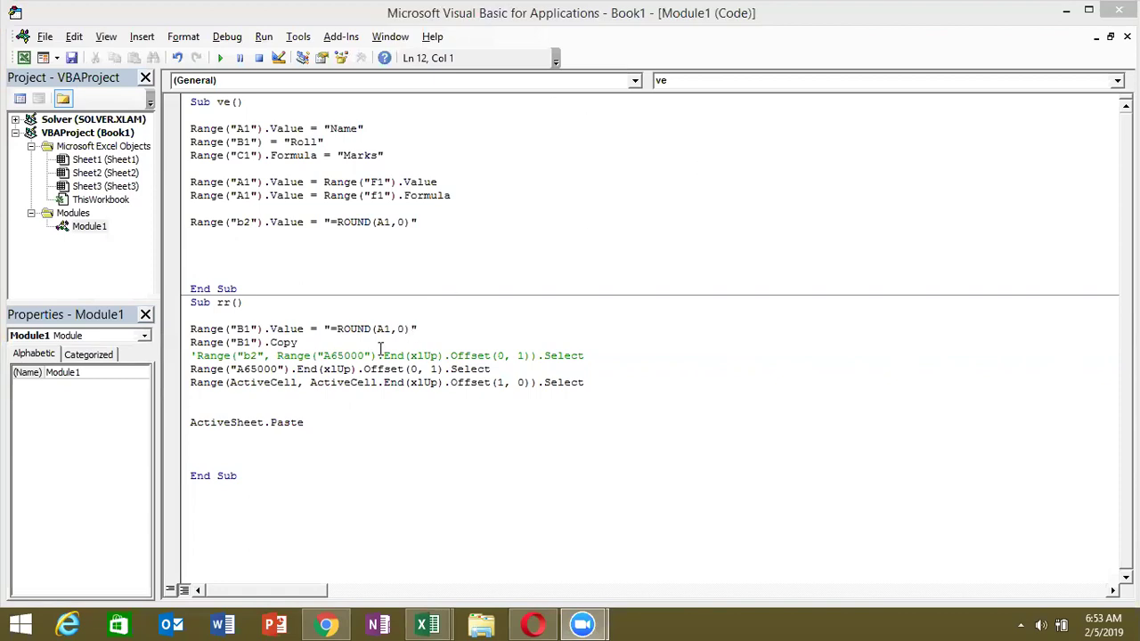
{"action": "double_click", "coordinate": [295, 385]}
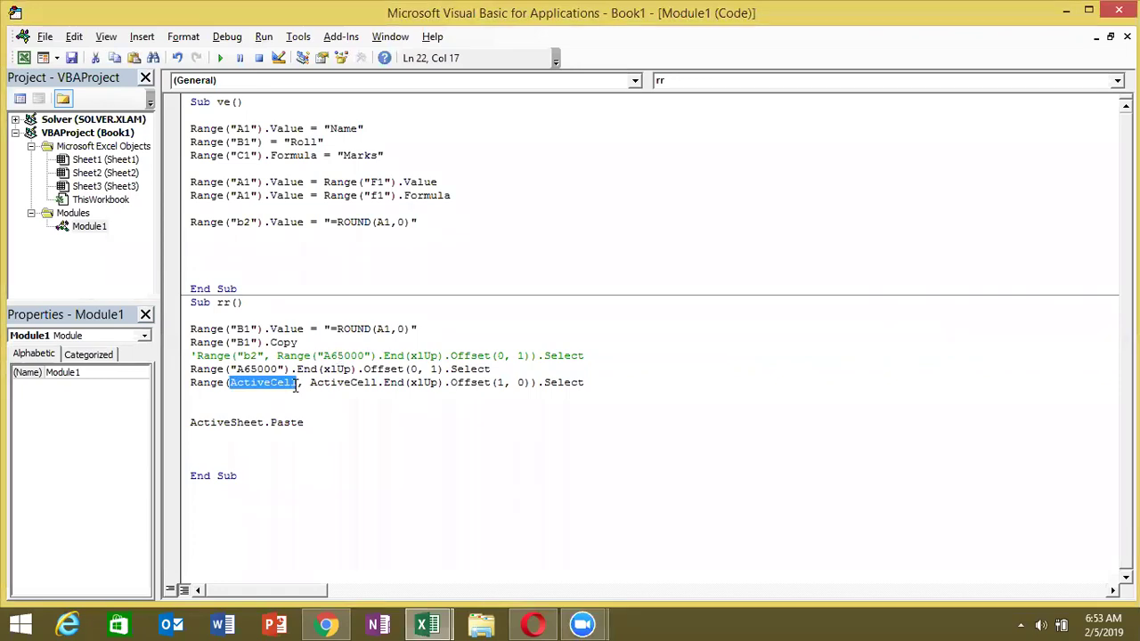
{"action": "left_click", "coordinate": [295, 383]}
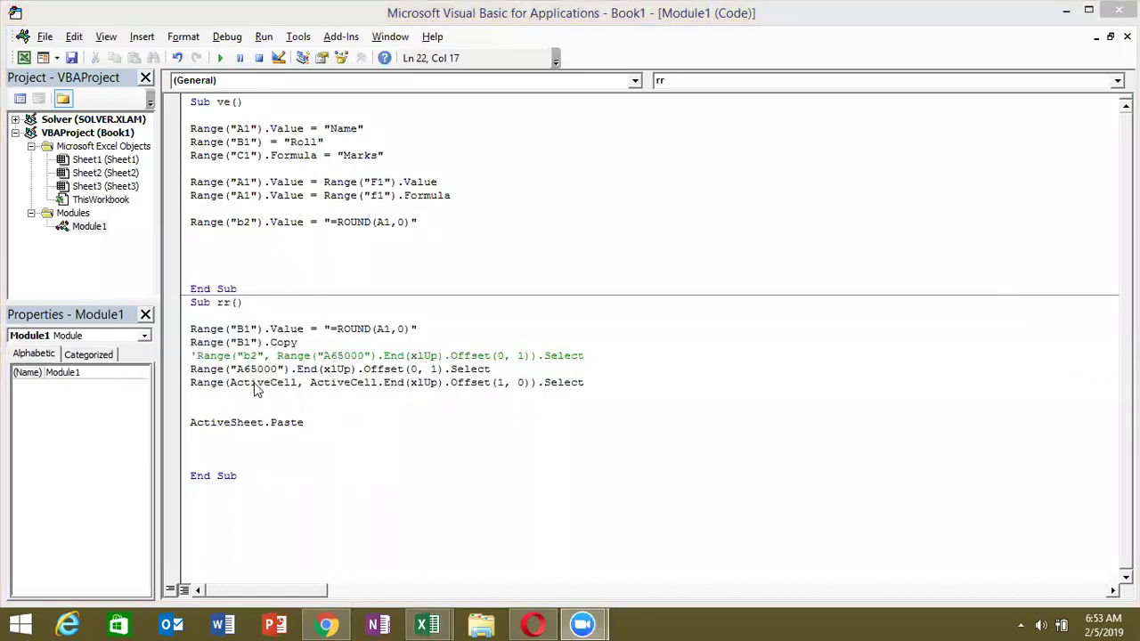
- Move to B23 beside the last mark on the sheet, then return to the code
{"action": "key", "text": "alt+Tab"}
{"action": "key", "text": "alt+Tab"}
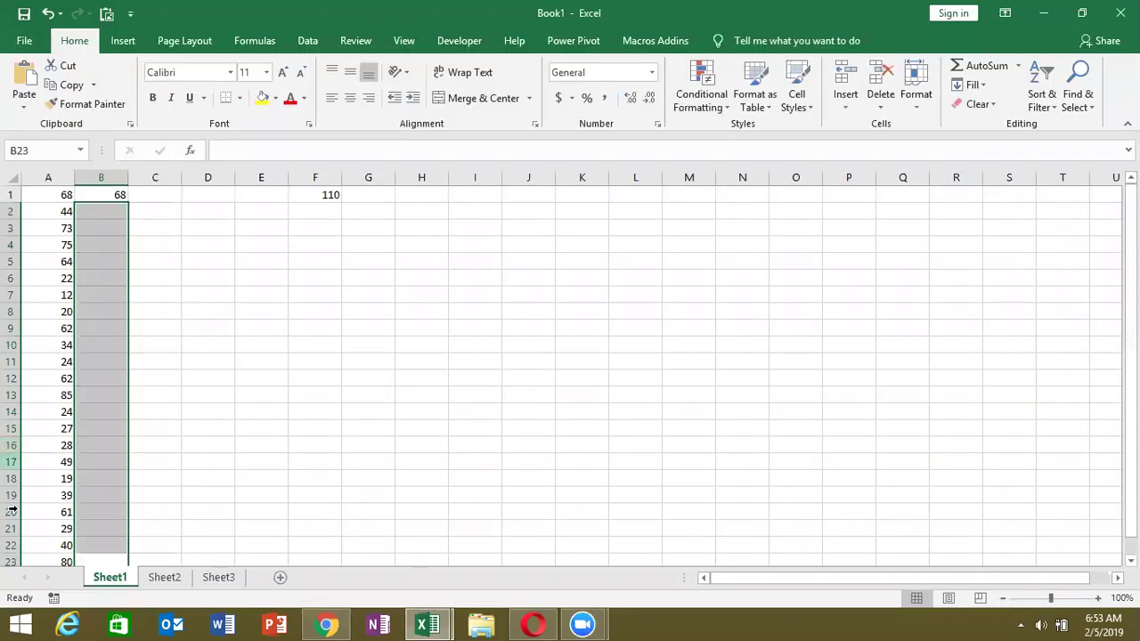
{"action": "left_click", "coordinate": [32, 499]}
{"action": "key", "text": "Down"}
{"action": "key", "text": "Down"}
{"action": "key", "text": "Down"}
{"action": "key", "text": "Down"}
{"action": "key", "text": "Right"}
{"action": "key", "text": "Up"}
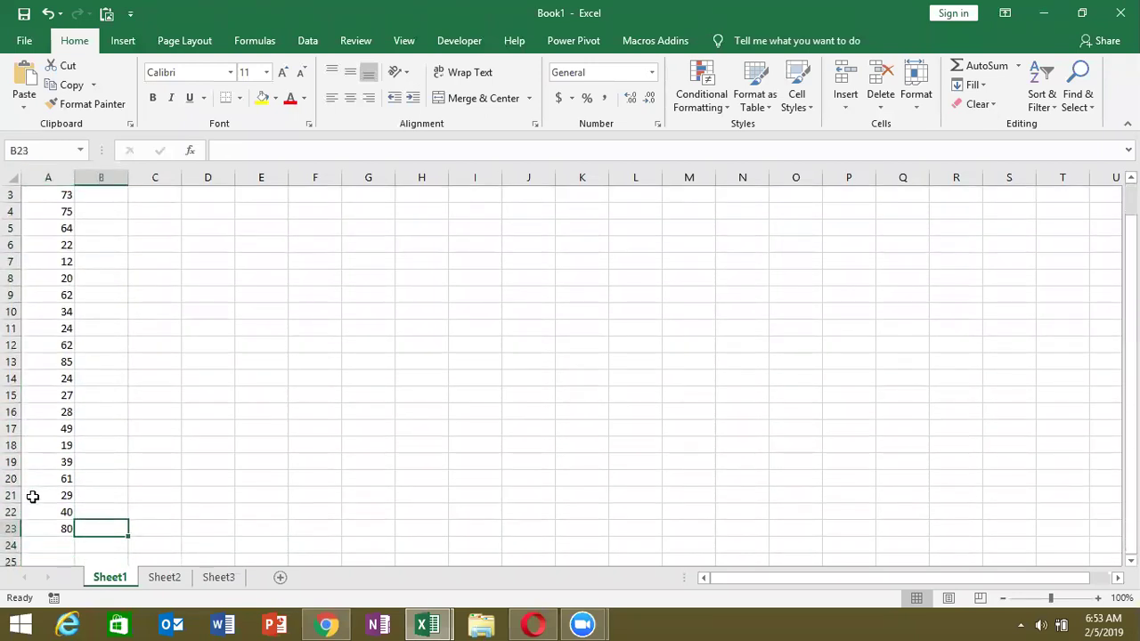
{"action": "key", "text": "alt+Tab"}
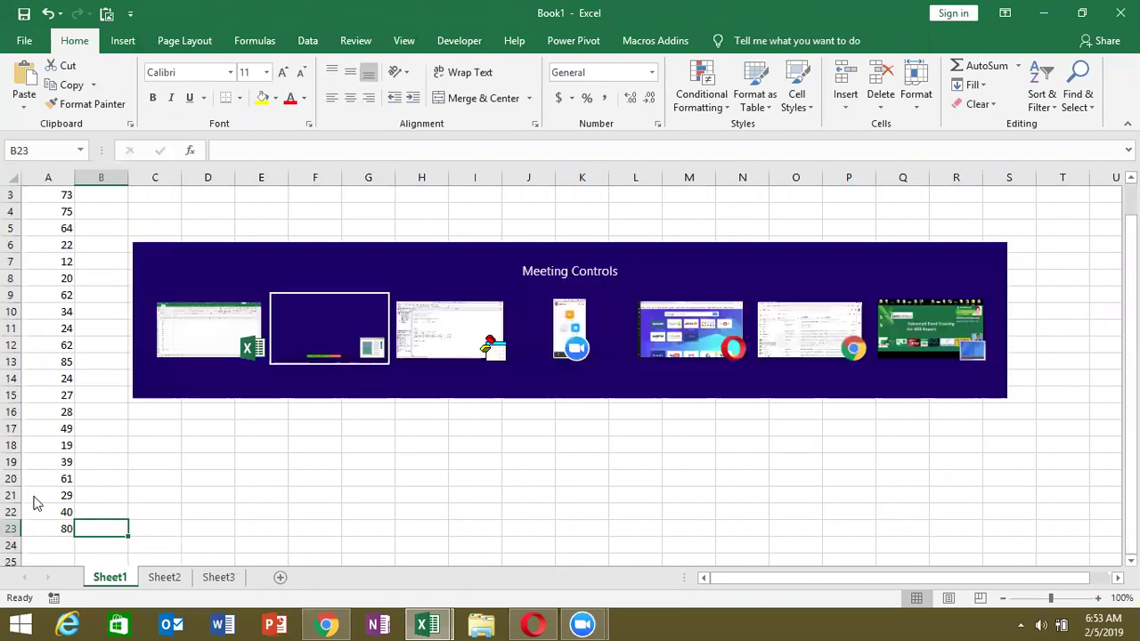
{"action": "key", "text": "alt+Tab"}
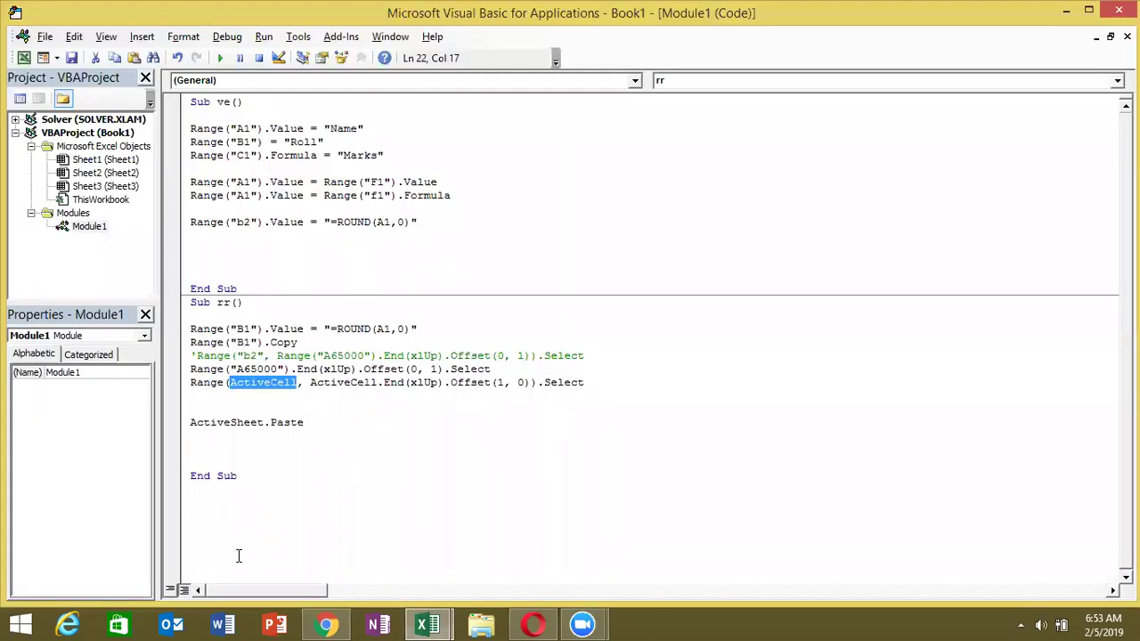
- Highlight ActiveCell in rr, then select column B up to B1 and marks A1:A23
{"action": "left_click", "coordinate": [258, 392]}
{"action": "double_click", "coordinate": [258, 382]}
{"action": "key", "text": "alt+Tab"}
{"action": "key", "text": "alt+Tab"}
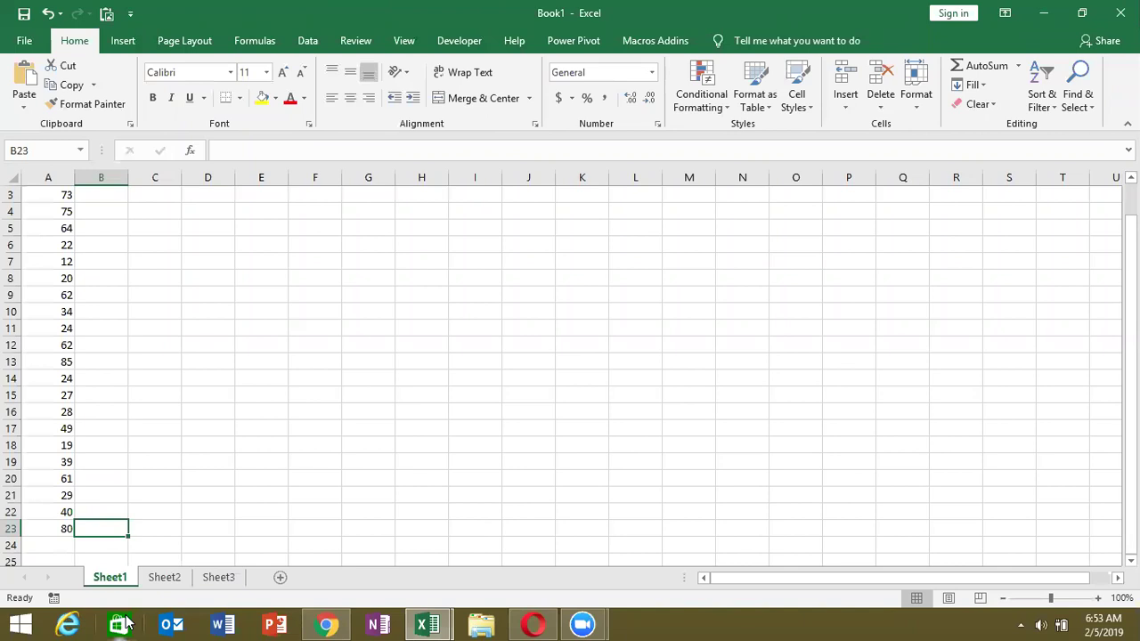
{"action": "key", "text": "ctrl+shift+Up"}
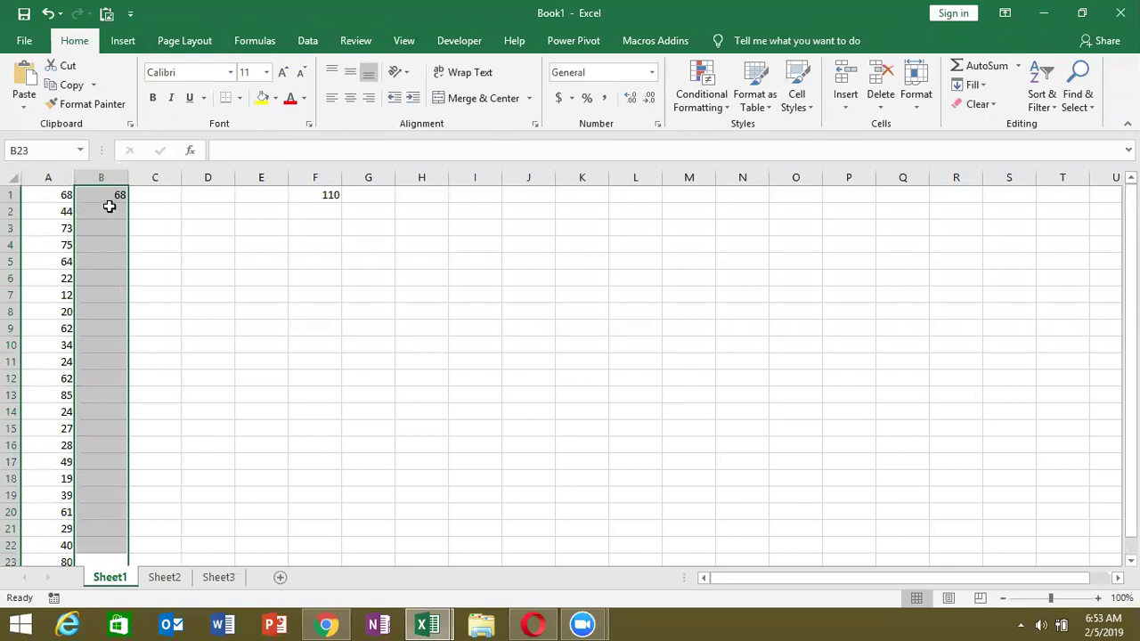
{"action": "left_click", "coordinate": [51, 201]}
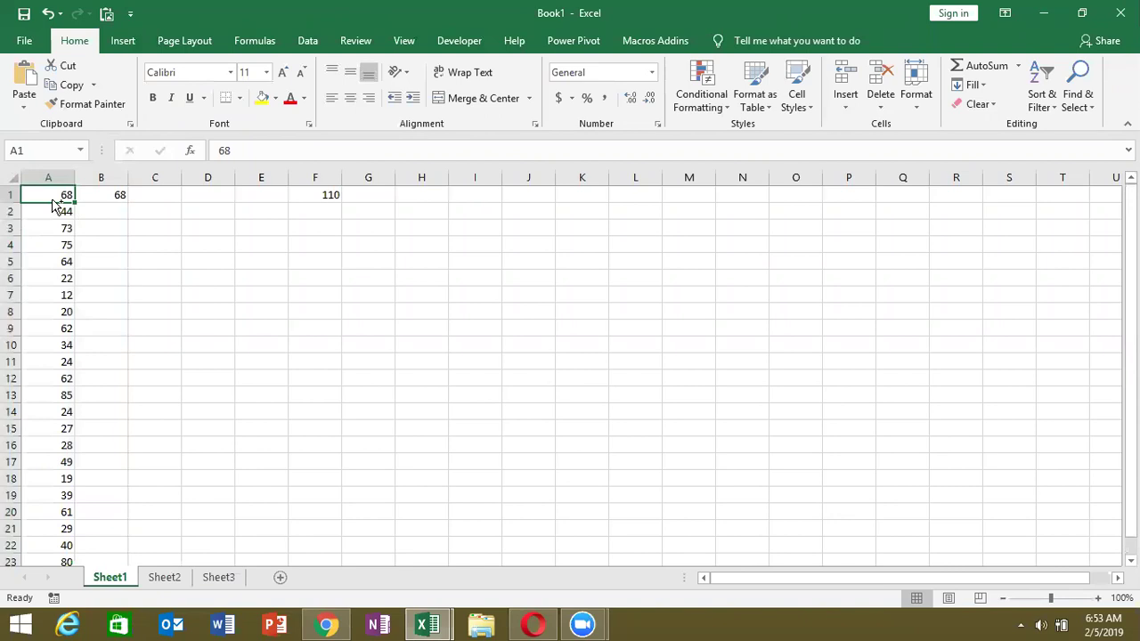
{"action": "key", "text": "ctrl+shift+Down"}
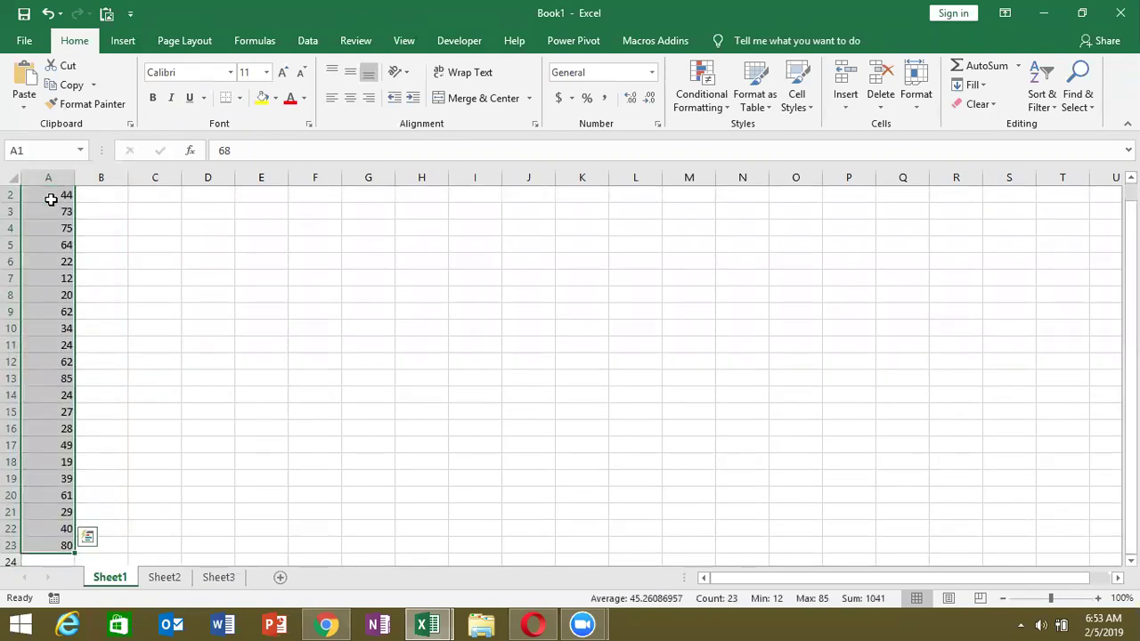
- Select from B23 up to B1, then shrink the selection to exclude B1
{"action": "left_click", "coordinate": [118, 546]}
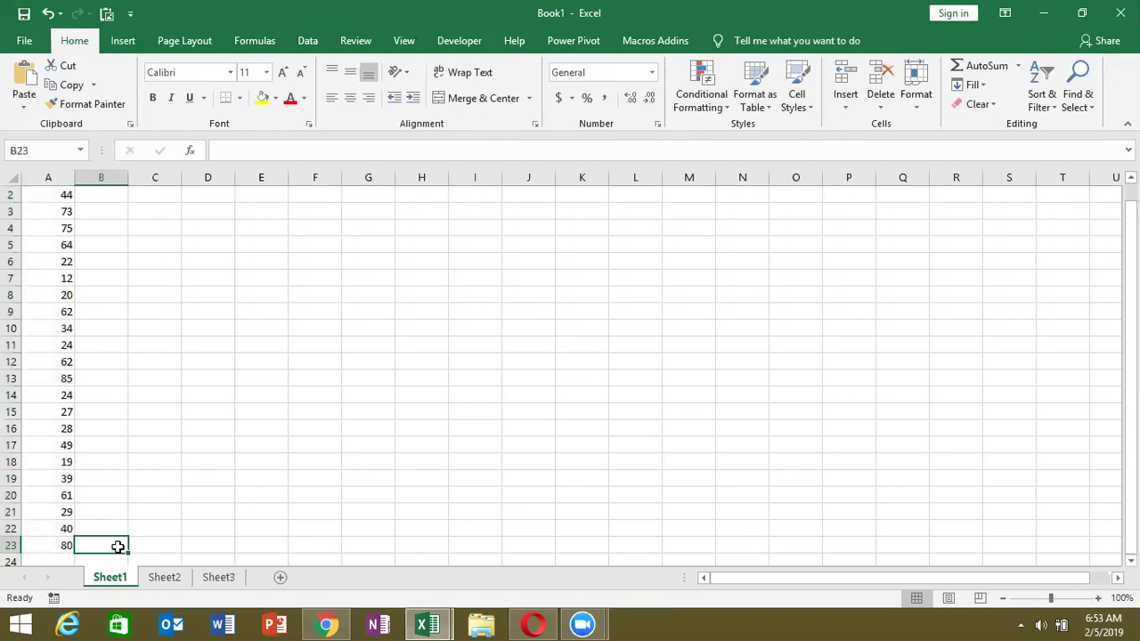
{"action": "key", "text": "ctrl+shift+Up"}
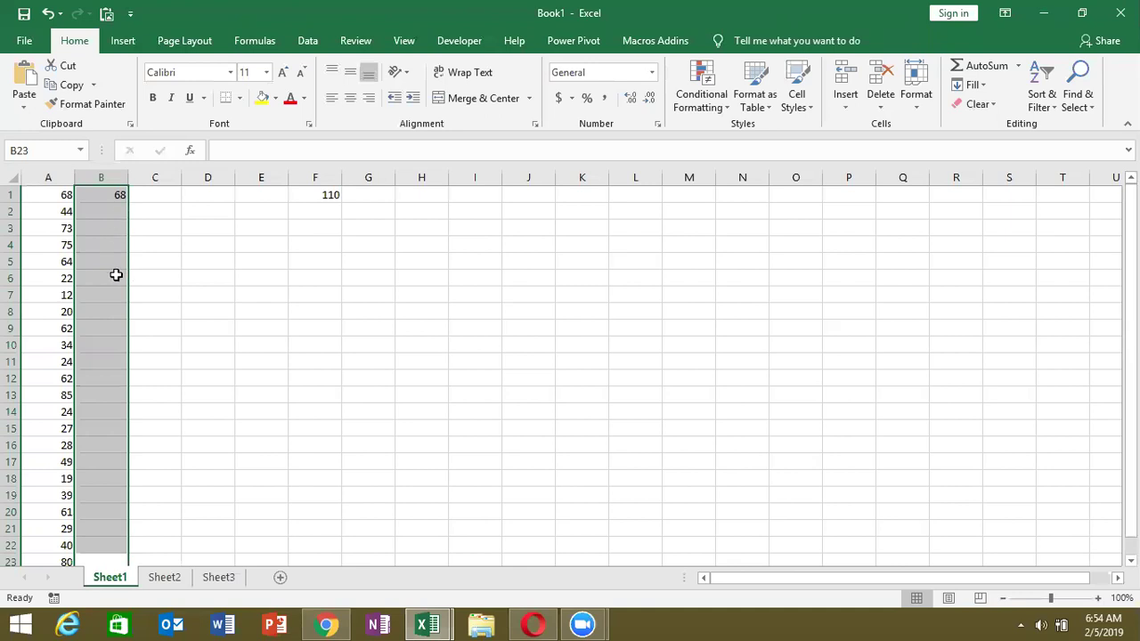
{"action": "key", "text": "shift+Down"}
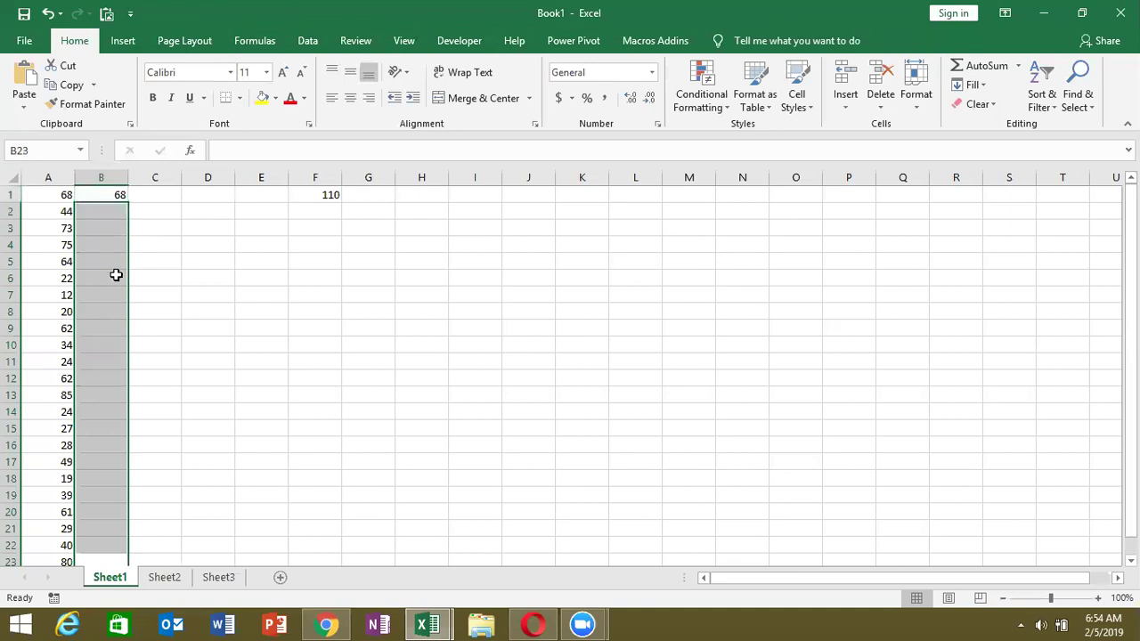
{"action": "left_click_drag", "start_coordinate": [1131, 423], "coordinate": [1131, 441]}
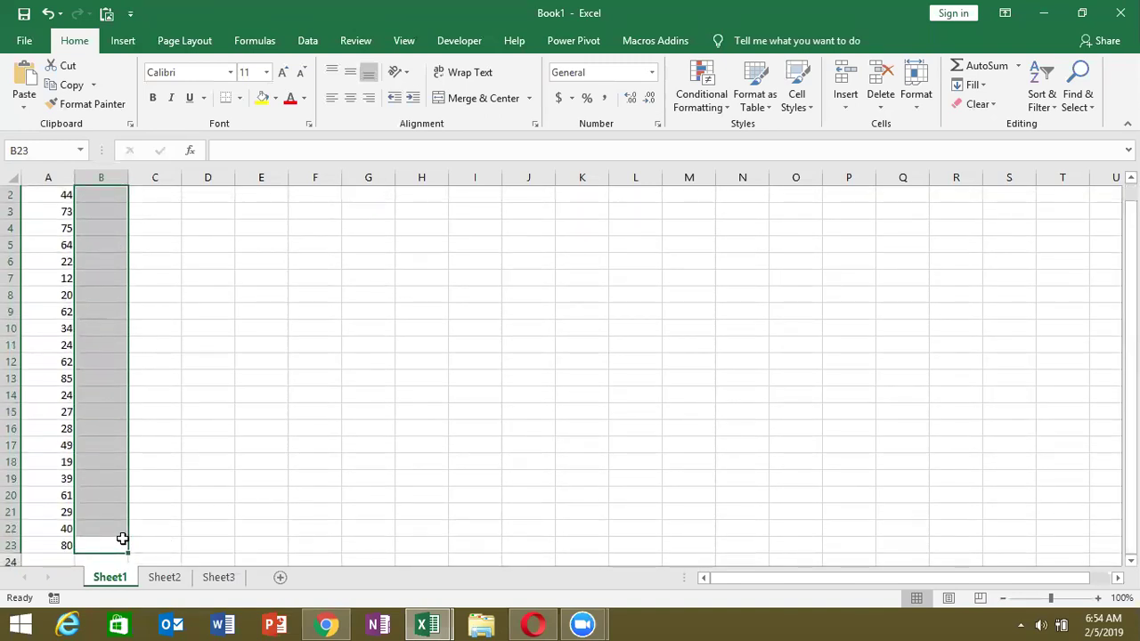
{"action": "key", "text": "shift+Down"}
{"action": "key", "text": "shift+Down"}
{"action": "key", "text": "shift+Down"}
{"action": "key", "text": "shift+Down"}
{"action": "key", "text": "shift+Down"}
{"action": "key", "text": "shift+Down"}
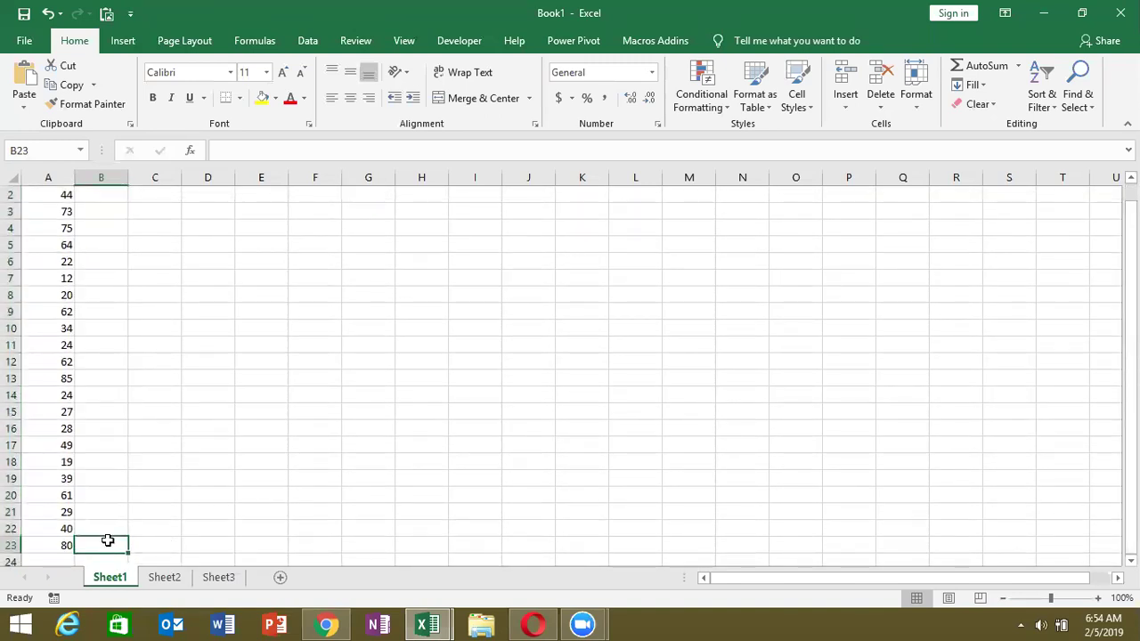
- Check B1's ROUND formula, trace the ends of columns A and B, and select B2:B23
{"action": "key", "text": "ctrl+Up"}
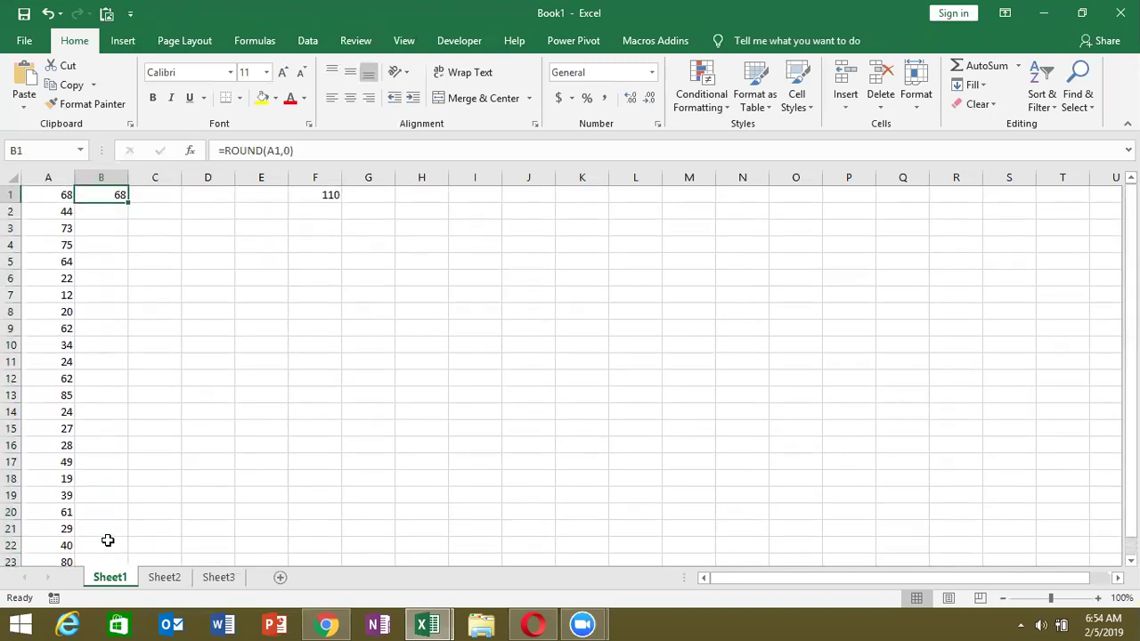
{"action": "key", "text": "Down"}
{"action": "key", "text": "Left"}
{"action": "key", "text": "ctrl+Down"}
{"action": "key", "text": "Right"}
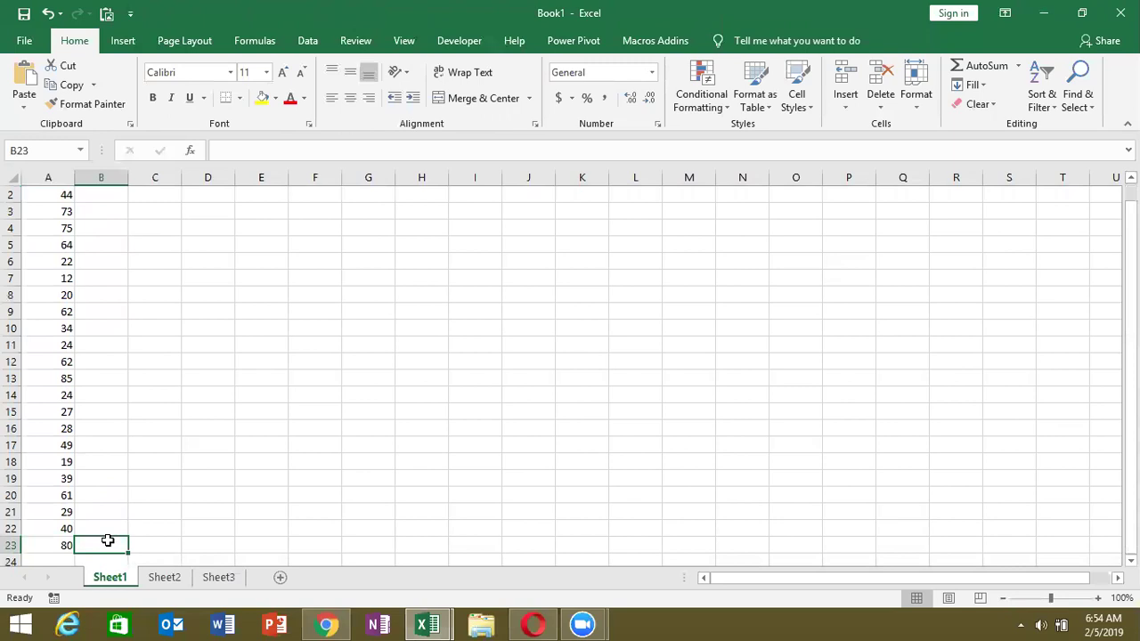
{"action": "key", "text": "ctrl+Up"}
{"action": "key", "text": "Down"}
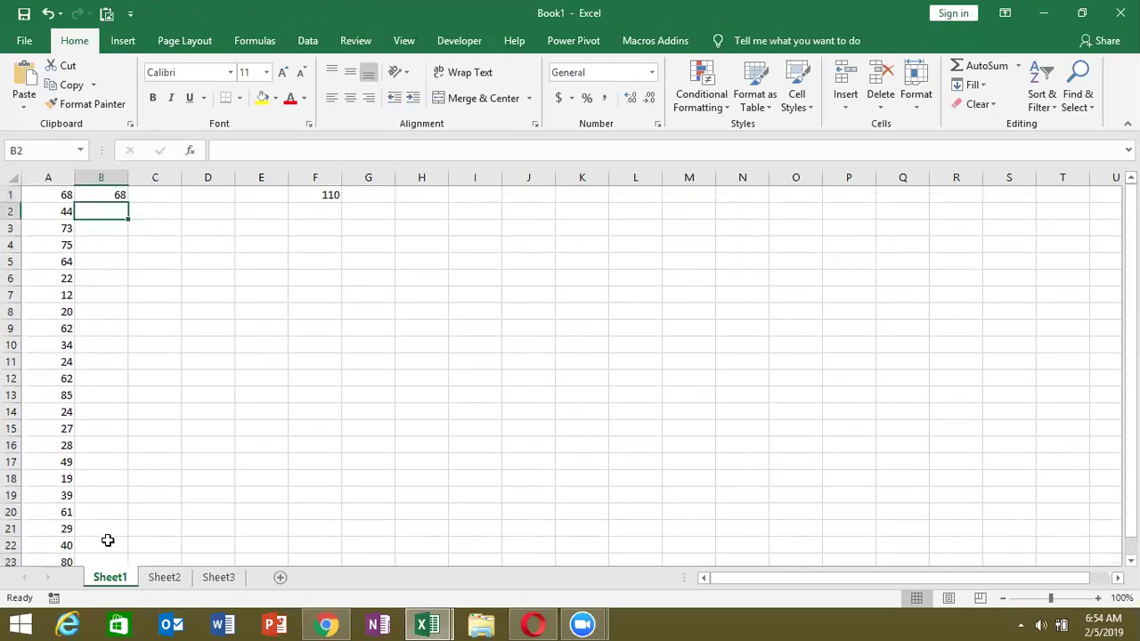
{"action": "left_click_drag", "start_coordinate": [1129, 414], "coordinate": [1130, 432]}
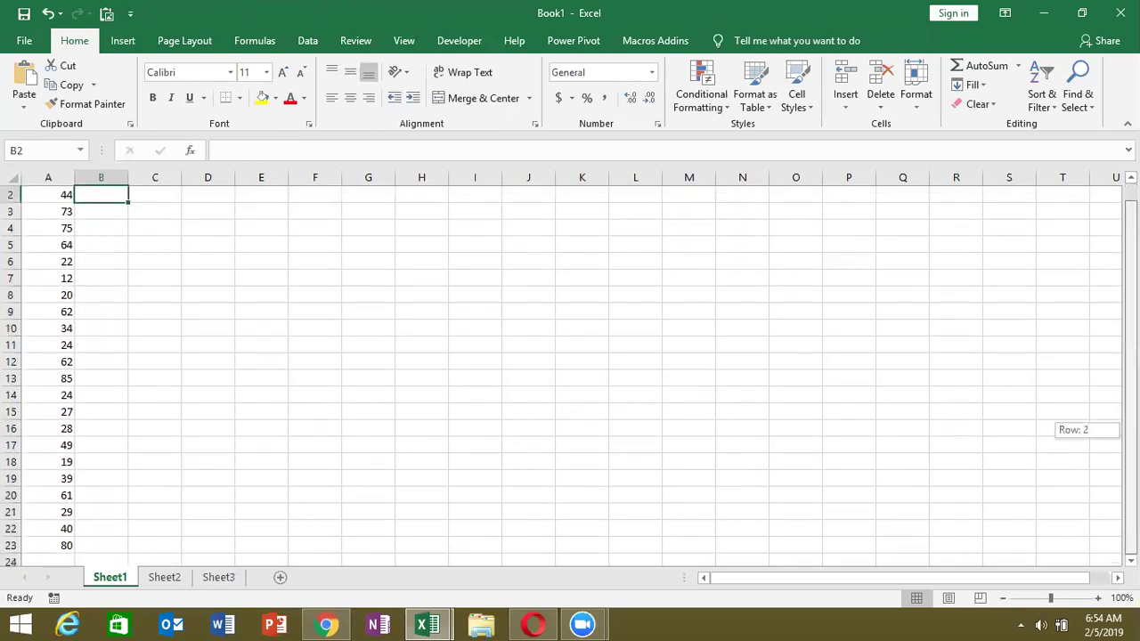
{"action": "left_click", "coordinate": [110, 547], "text": "shift"}
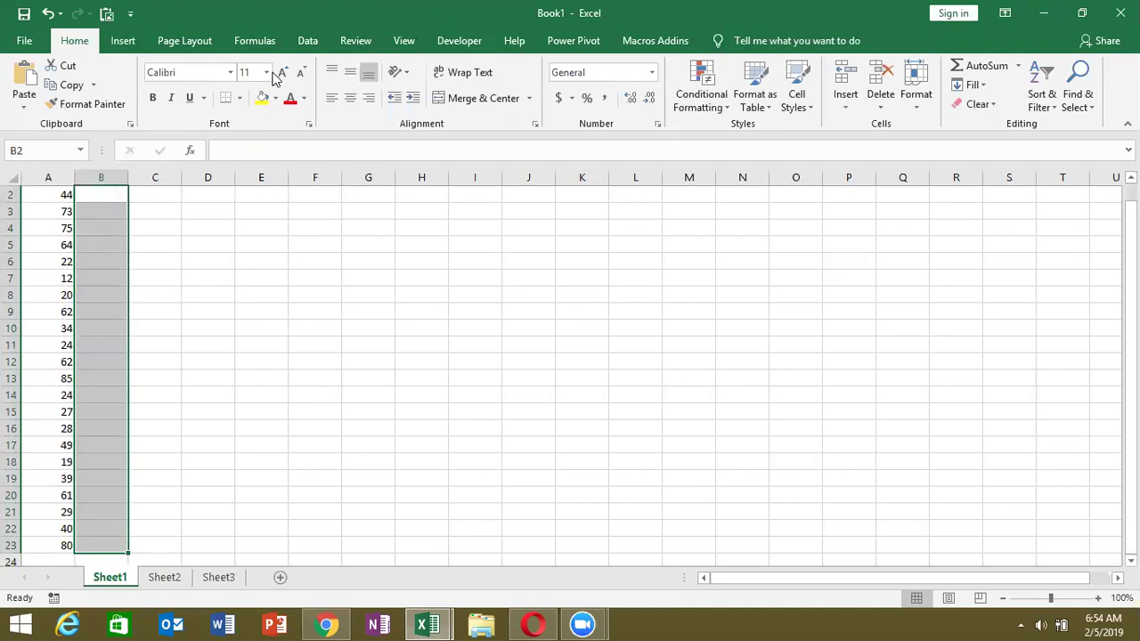
{"action": "key", "text": "alt+F11"}
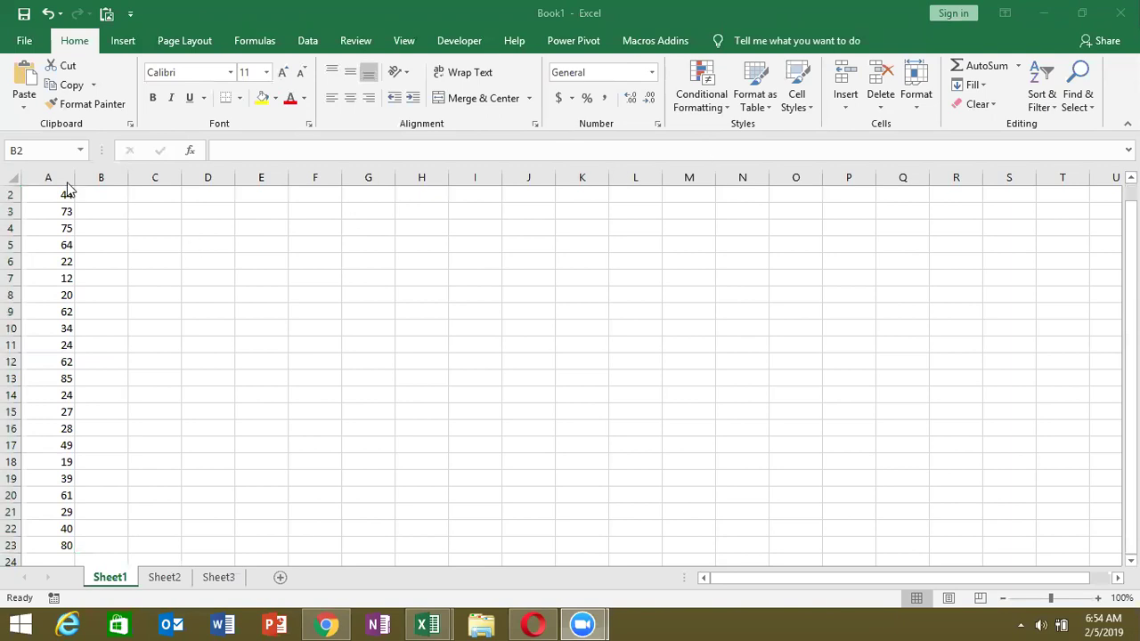
- Enter =IF(A1>50,"OK","Pending") in B1 so it displays OK
{"action": "left_click", "coordinate": [98, 200]}
{"action": "key", "text": "Up"}
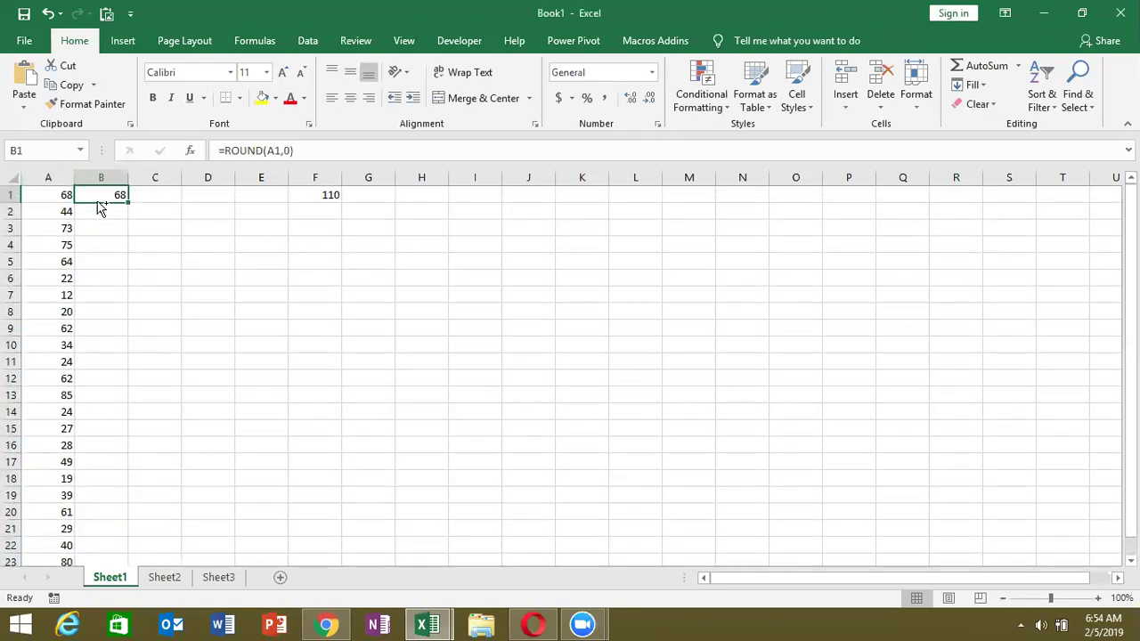
{"action": "type", "text": "=IF("}
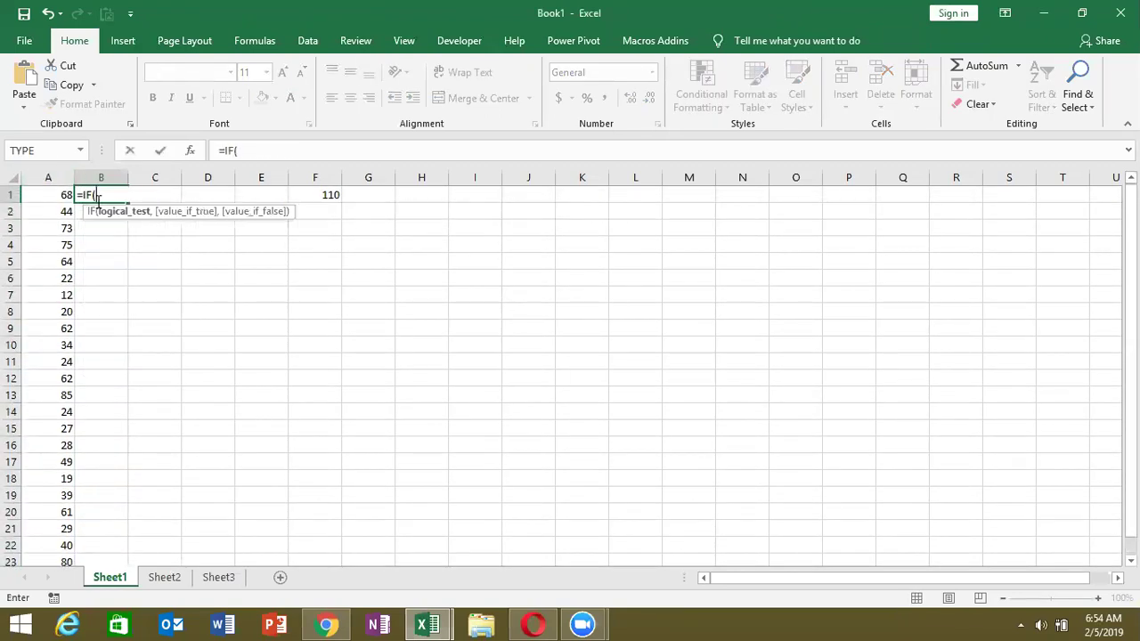
{"action": "left_click", "coordinate": [43, 194]}
{"action": "type", "text": ">50,"}
{"action": "type", "text": "P"}
{"action": "key", "text": "BackSpace"}
{"action": "type", "text": "OK"}
{"action": "key", "text": "BackSpace"}
{"action": "key", "text": "BackSpace"}
{"action": "type", "text": "\"OK\",\"Pending"}
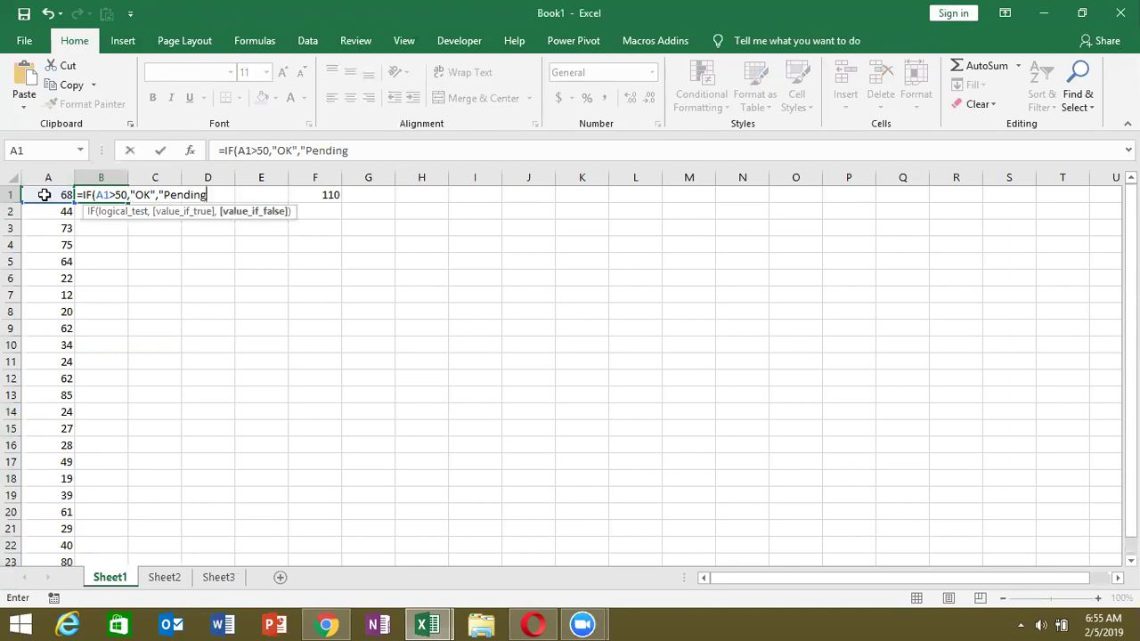
{"action": "type", "text": "\""}
{"action": "key", "text": "ctrl+Return"}
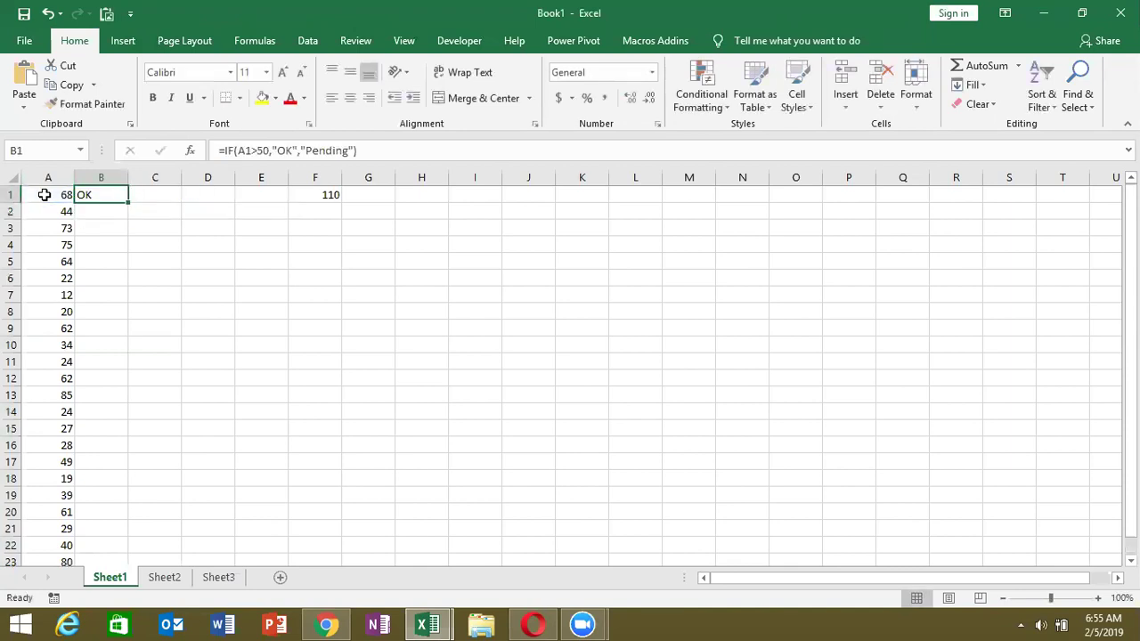
{"action": "key", "text": "alt+Tab"}
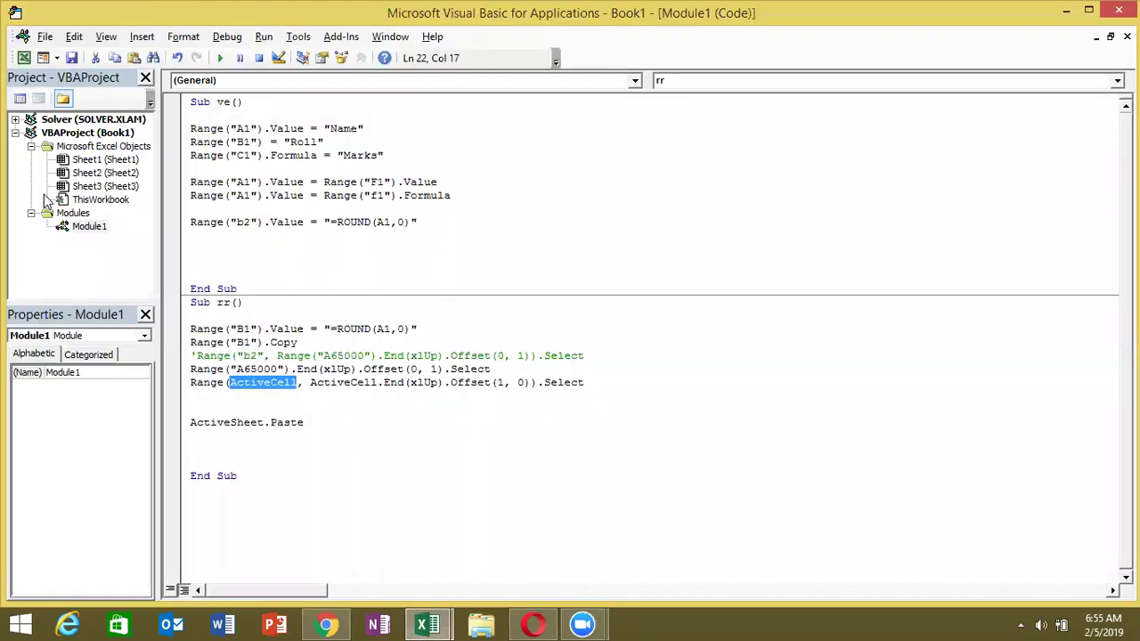
- Duplicate ve's ROUND line and copy the IF formula text from B1's formula bar
{"action": "left_click", "coordinate": [183, 225]}
{"action": "key", "text": "ctrl+c"}
{"action": "key", "text": "Right"}
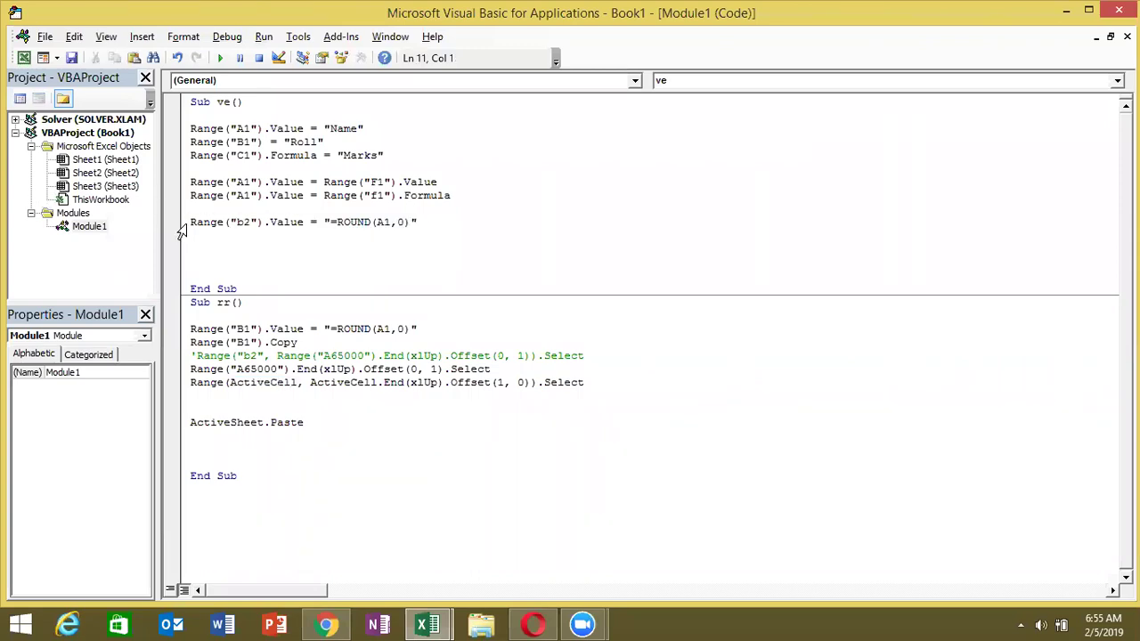
{"action": "key", "text": "ctrl+v"}
{"action": "key", "text": "alt+Tab"}
{"action": "key", "text": "alt+Tab"}
{"action": "key", "text": "alt+Tab"}
{"action": "mouse_move", "coordinate": [225, 151]}
{"action": "left_mouse_down"}
{"action": "mouse_move", "coordinate": [323, 155]}
{"action": "mouse_move", "coordinate": [199, 150]}
{"action": "left_mouse_up"}
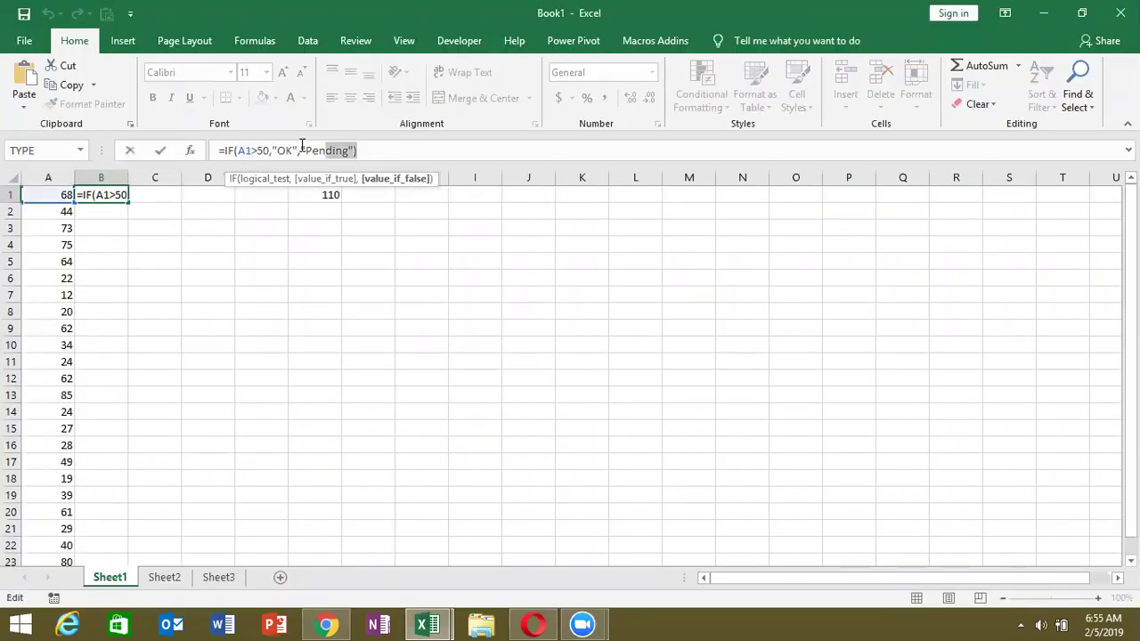
{"action": "key", "text": "Escape"}
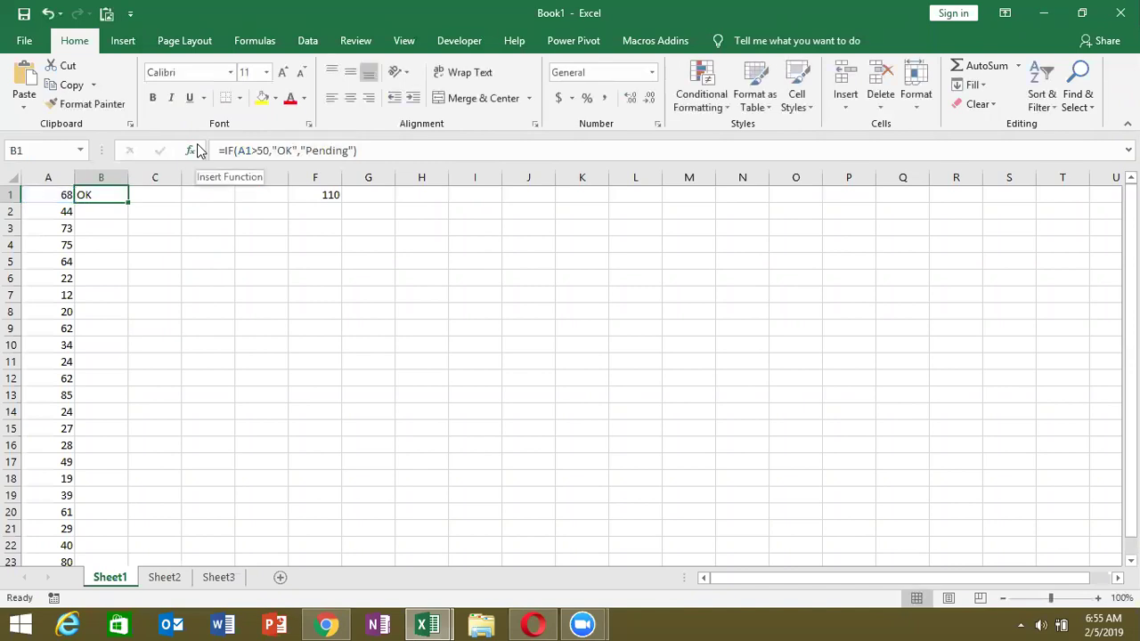
{"action": "key", "text": "alt+Tab"}
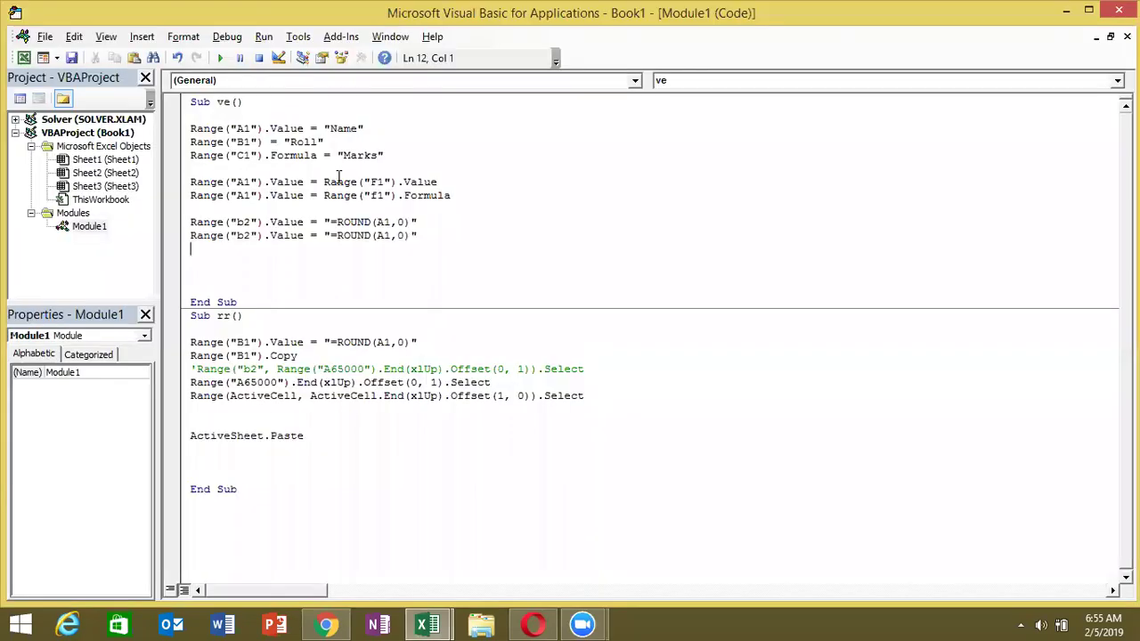
- Paste the IF formula over the duplicate line's ROUND formula and dismiss the compile error
{"action": "left_click_drag", "start_coordinate": [330, 235], "coordinate": [413, 235]}
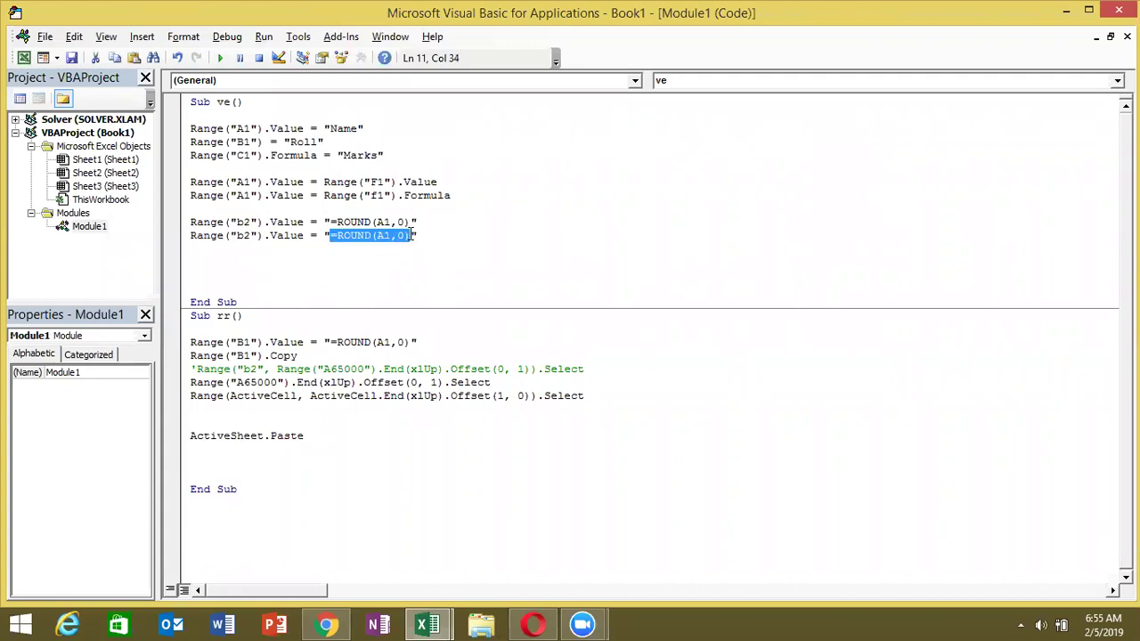
{"action": "key", "text": "ctrl+v"}
{"action": "left_click", "coordinate": [410, 269]}
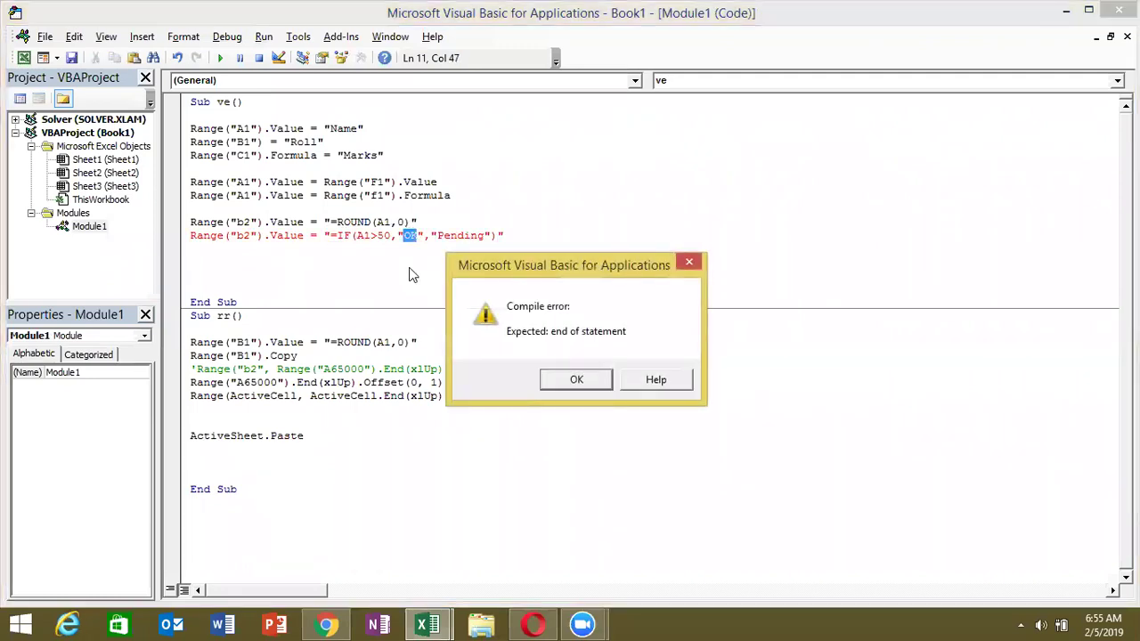
{"action": "left_click", "coordinate": [548, 374]}
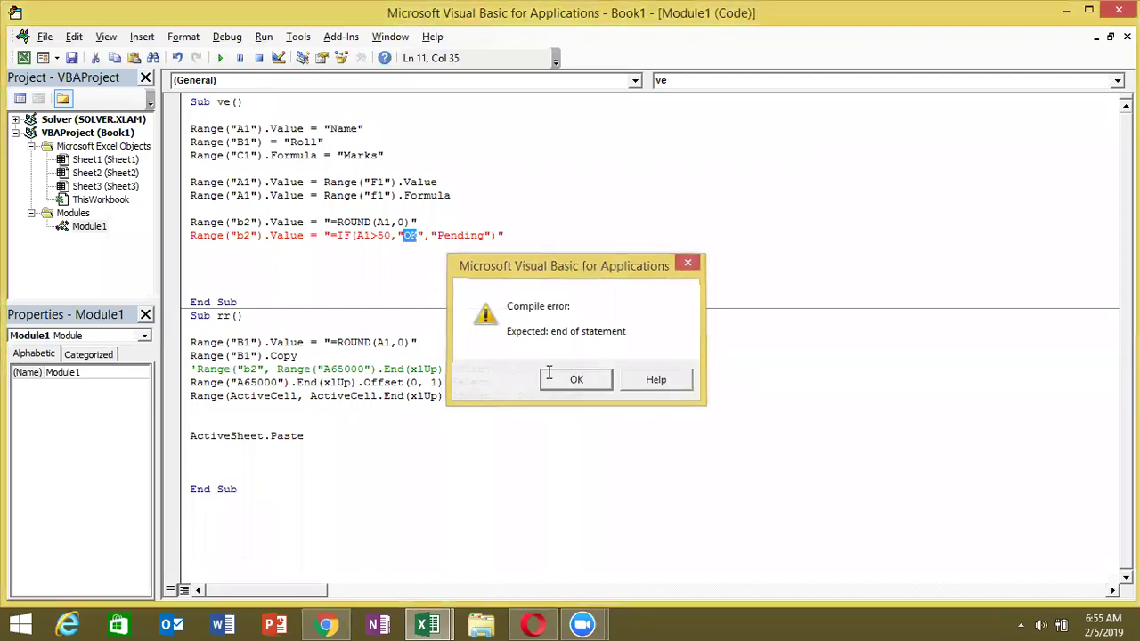
{"action": "left_click_drag", "start_coordinate": [325, 235], "coordinate": [406, 235]}
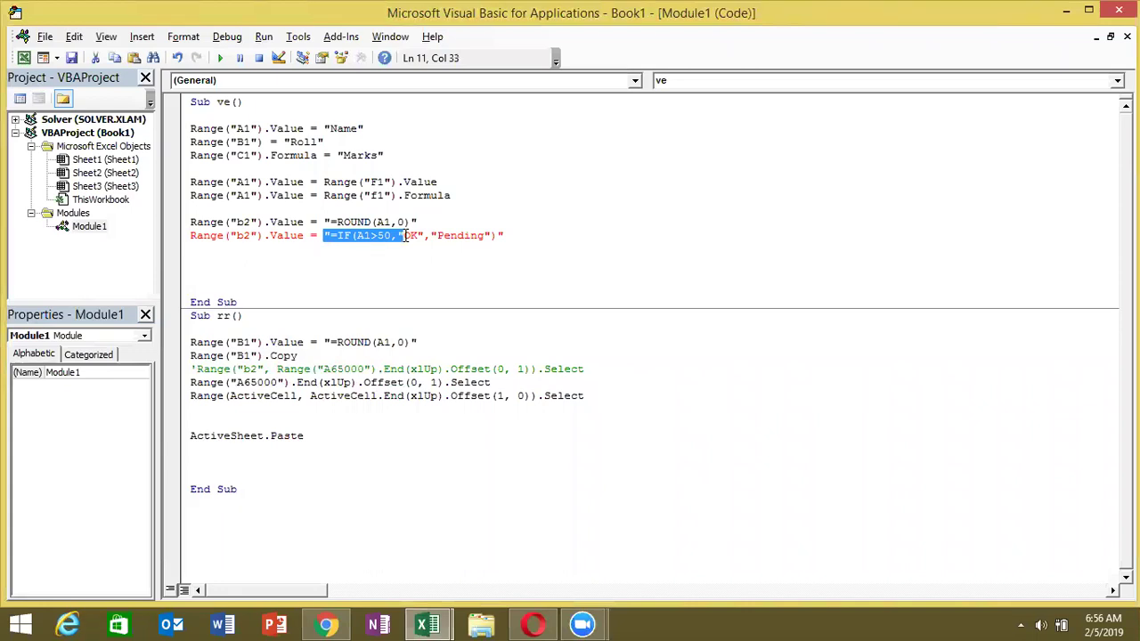
- Double the quotes so the string reads =IF(A1>50,""OK"",""Pending"")
{"action": "left_click", "coordinate": [407, 235]}
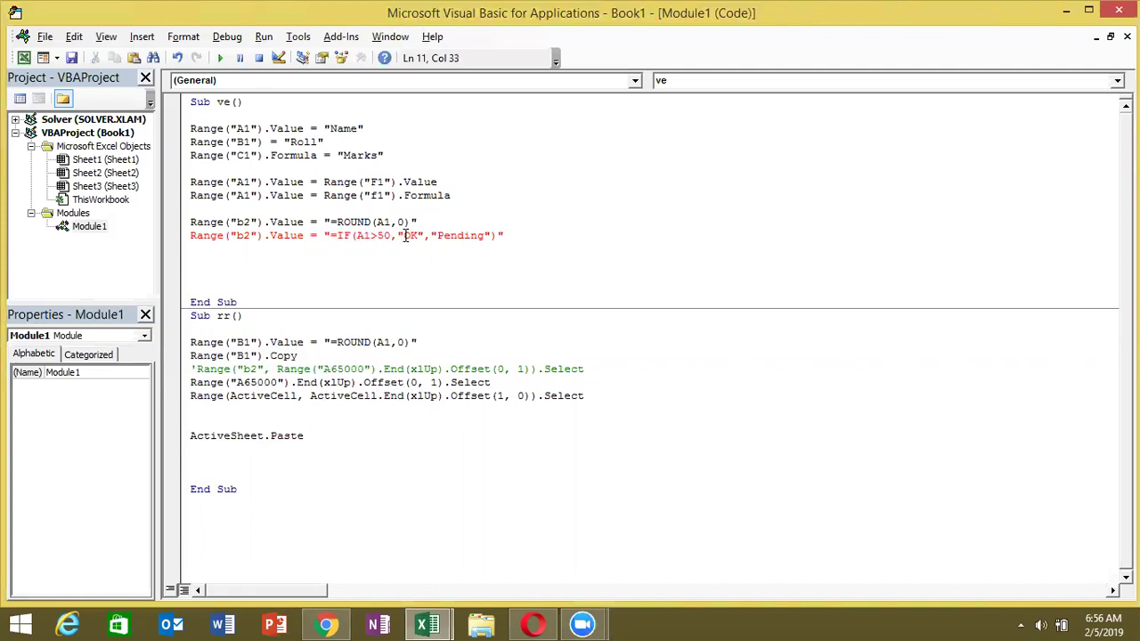
{"action": "type", "text": "\""}
{"action": "left_click", "coordinate": [430, 235]}
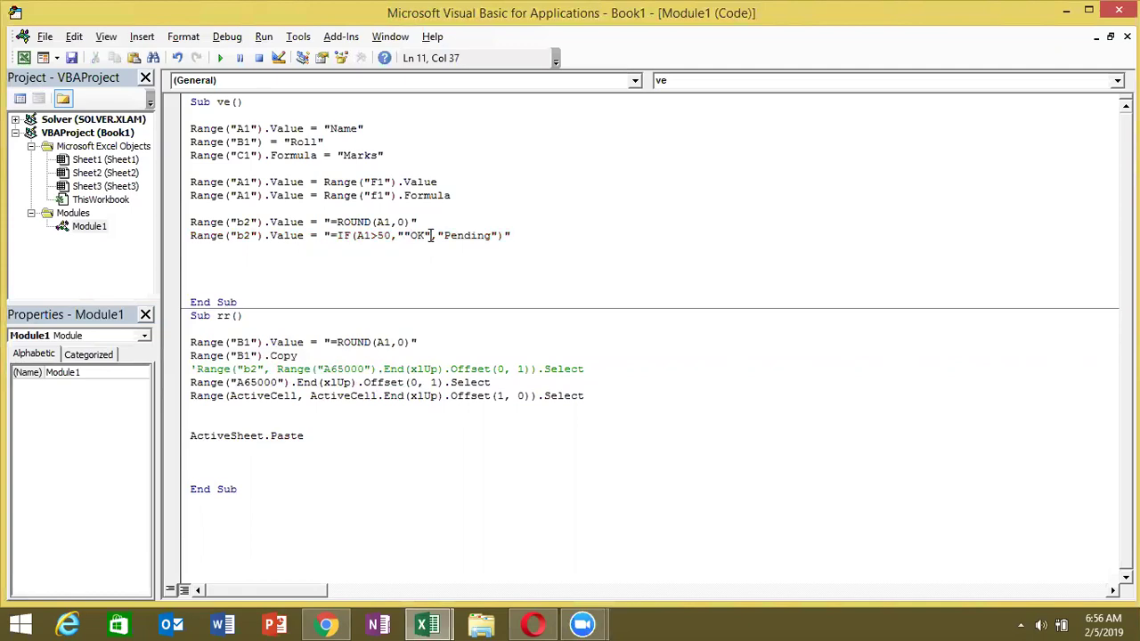
{"action": "type", "text": "\""}
{"action": "left_click", "coordinate": [443, 235]}
{"action": "type", "text": "\""}
{"action": "type", "text": "\")"}
{"action": "left_click", "coordinate": [494, 263]}
{"action": "key", "text": "alt+Tab"}
{"action": "key", "text": "alt+Tab"}
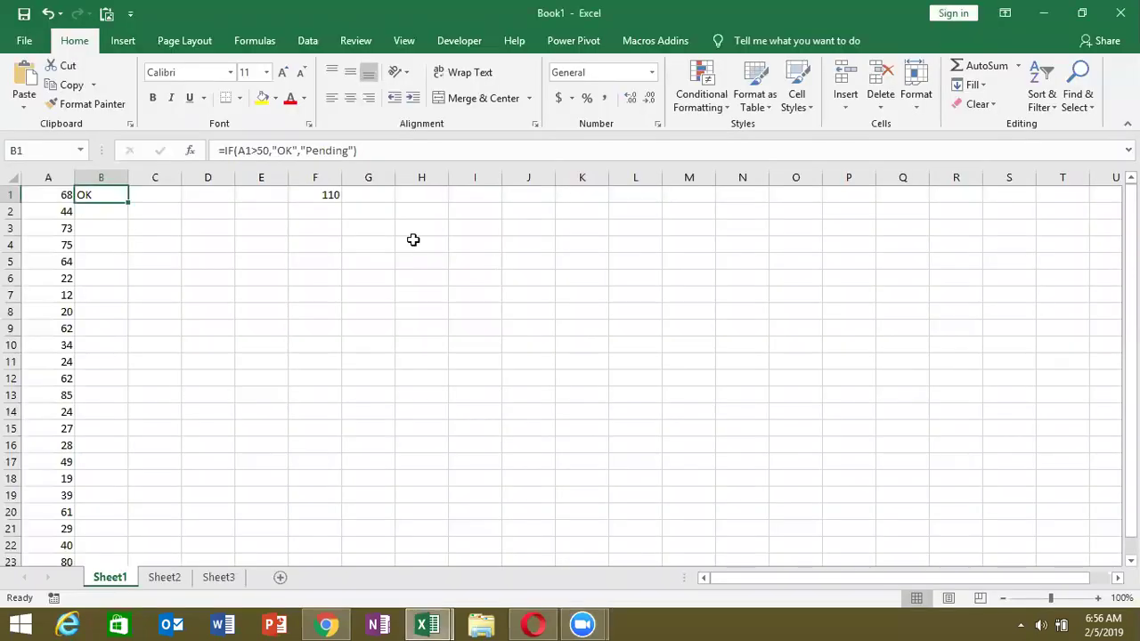
- Inspect B1's =IF(A1>50,"OK","Pending") formula without changing it, then return to the VBA editor
{"action": "left_click", "coordinate": [275, 150]}
{"action": "left_click", "coordinate": [275, 149]}
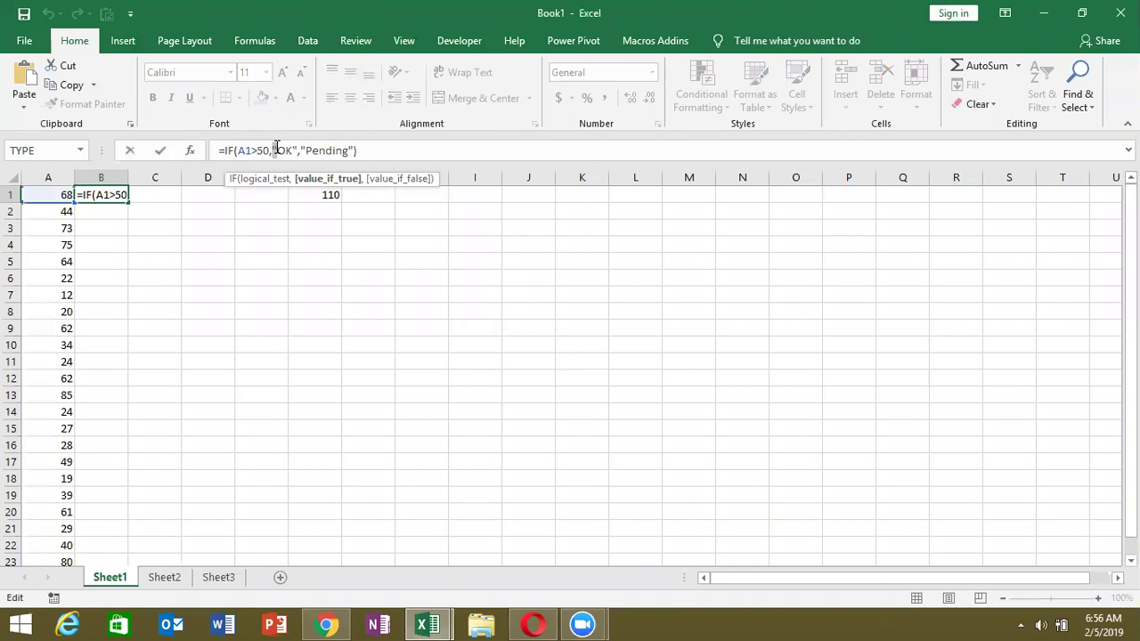
{"action": "key", "text": "Escape"}
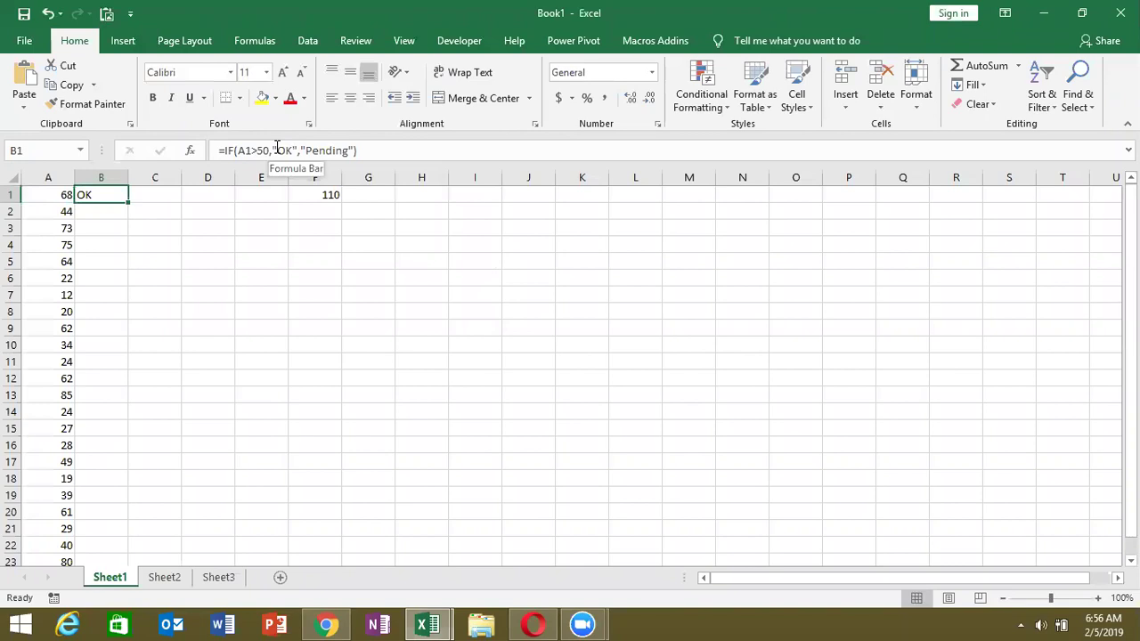
{"action": "key", "text": "alt+Tab"}
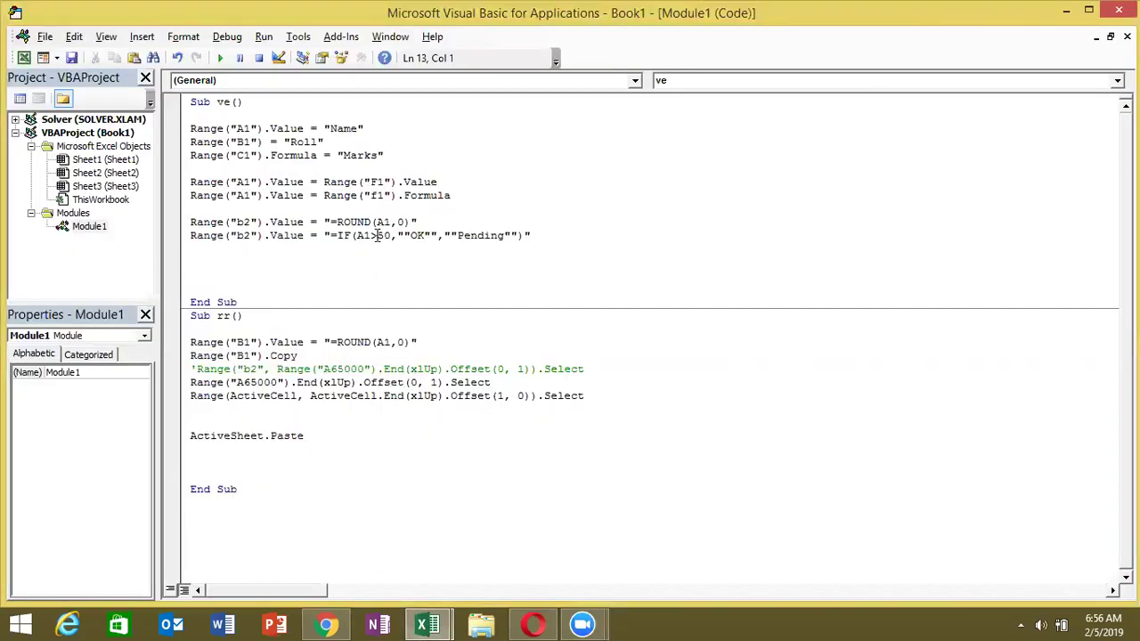
{"action": "left_click_drag", "start_coordinate": [402, 235], "coordinate": [431, 230]}
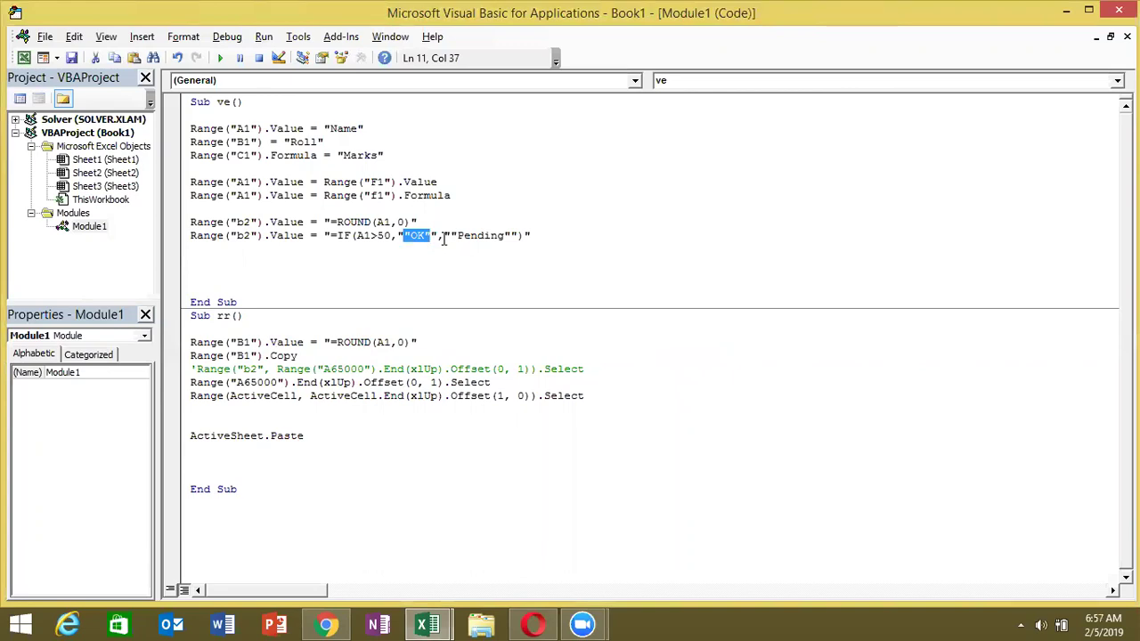
{"action": "left_click_drag", "start_coordinate": [450, 235], "coordinate": [512, 235]}
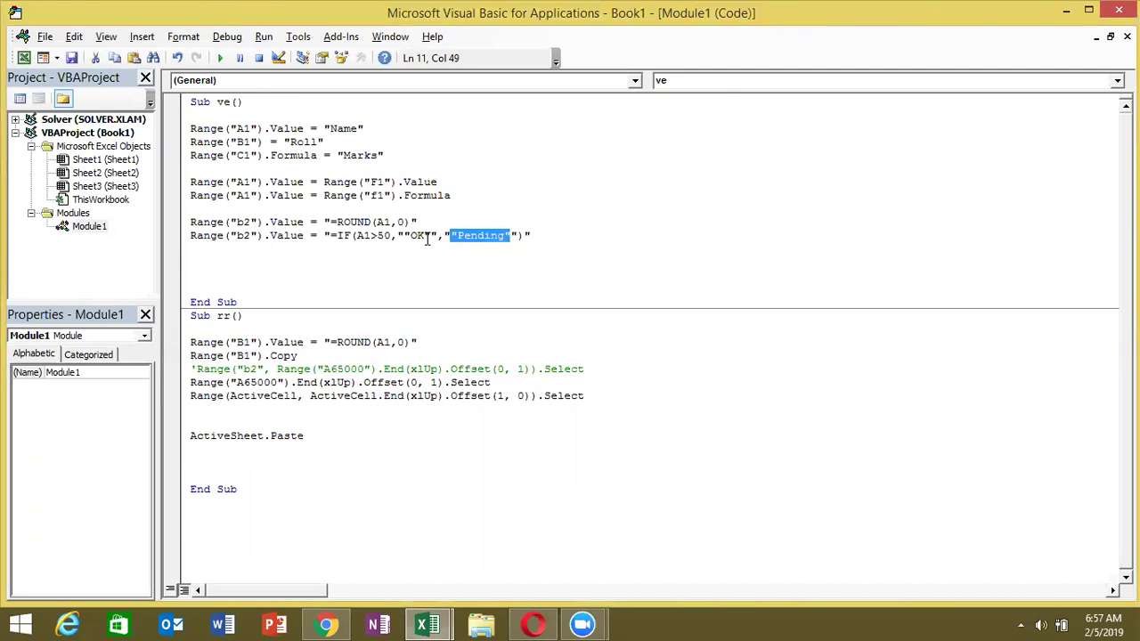
{"action": "key", "text": "ctrl+v"}
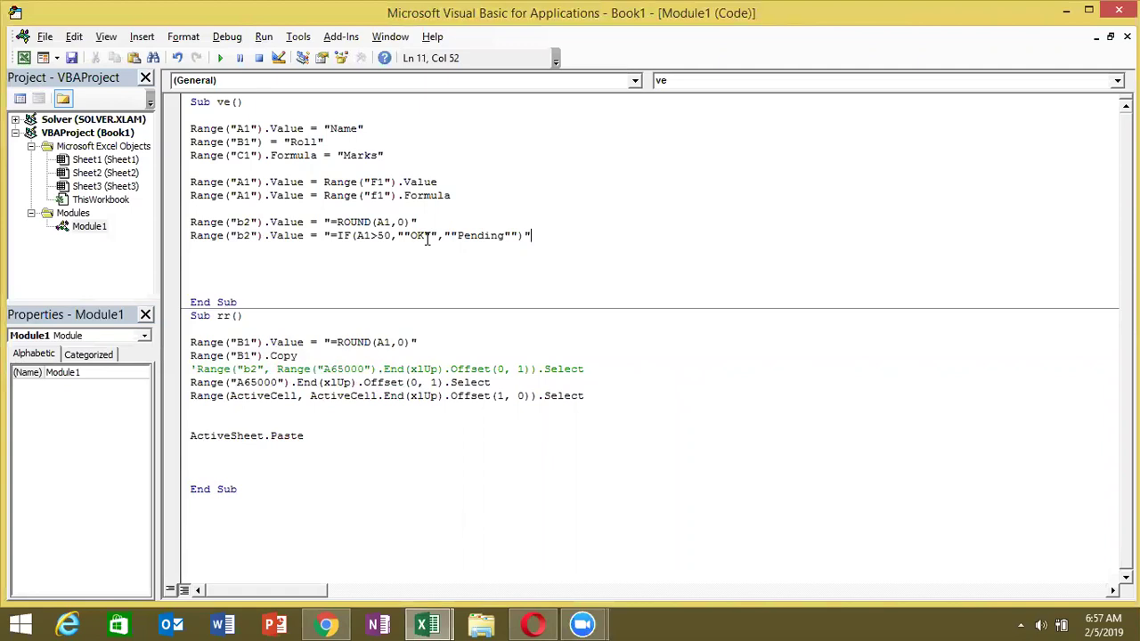
{"action": "left_click_drag", "start_coordinate": [398, 235], "coordinate": [439, 234]}
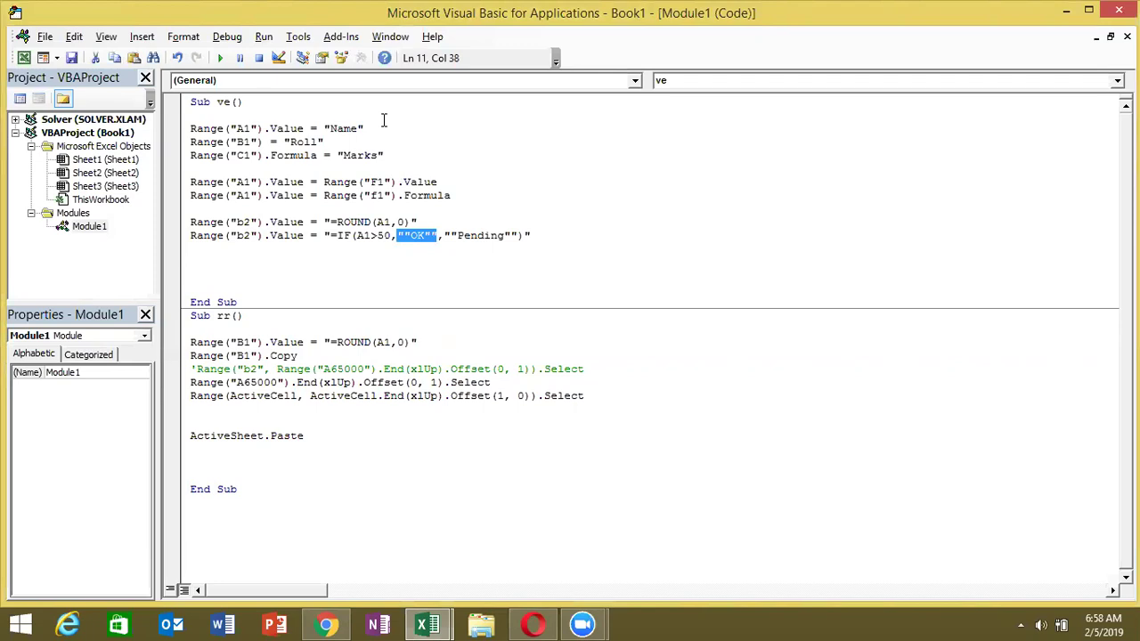
{"action": "key", "text": "Right"}
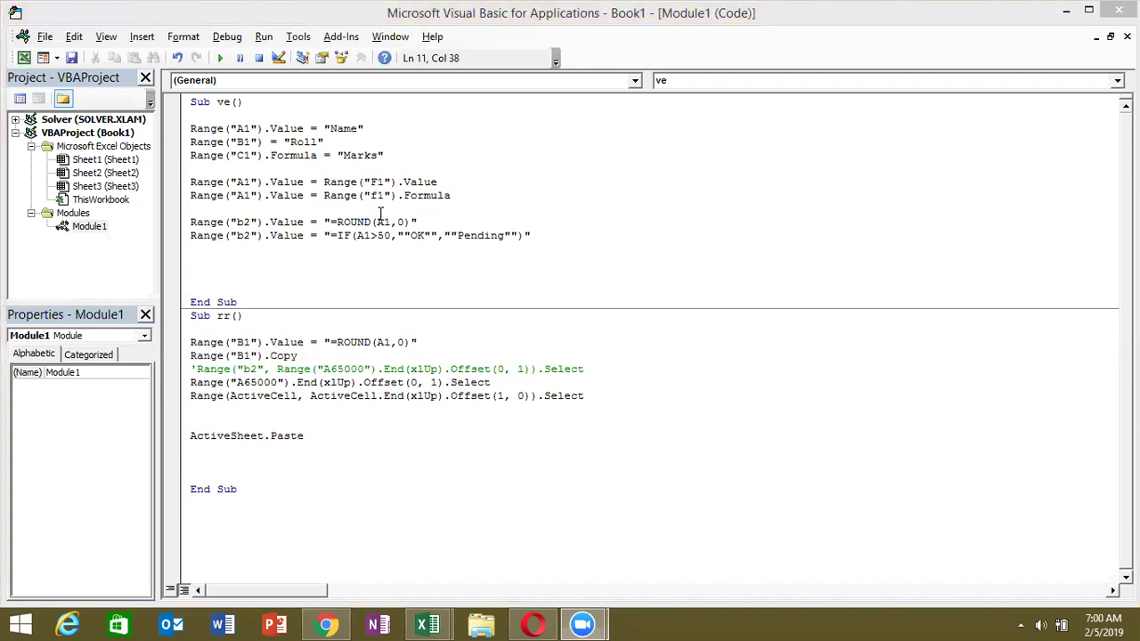
- Add Range("A1:C1").EntireColumn.Select as the ve macro's last line, then switch to Excel
{"action": "left_click", "coordinate": [278, 262]}
{"action": "type", "text": "range("}
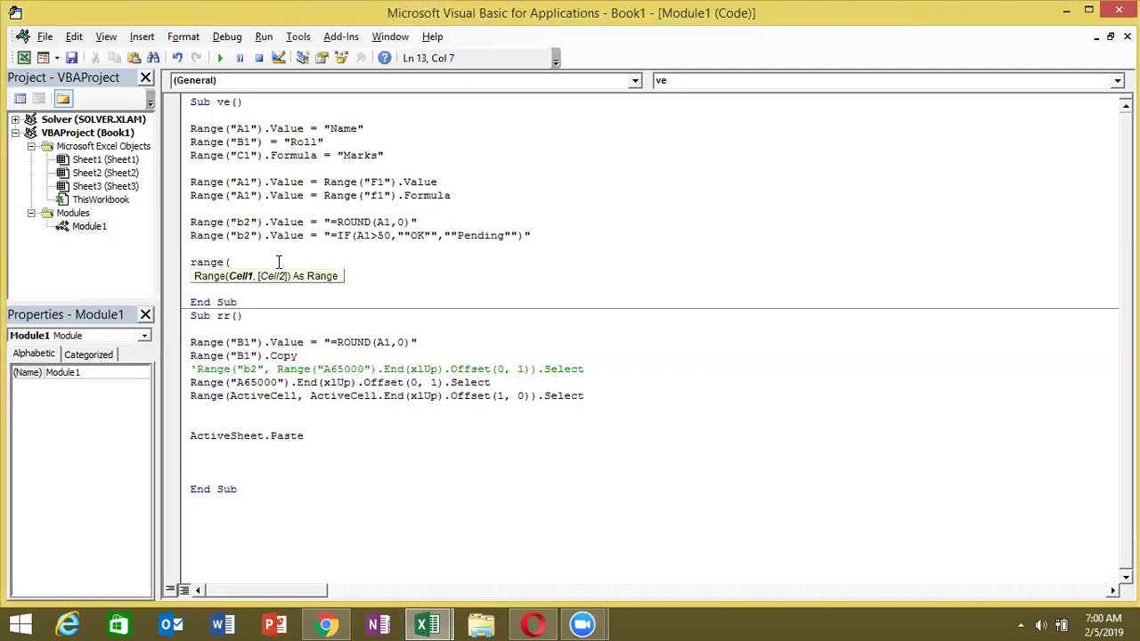
{"action": "type", "text": "\"A1:"}
{"action": "type", "text": "C1"}
{"action": "type", "text": "\")"}
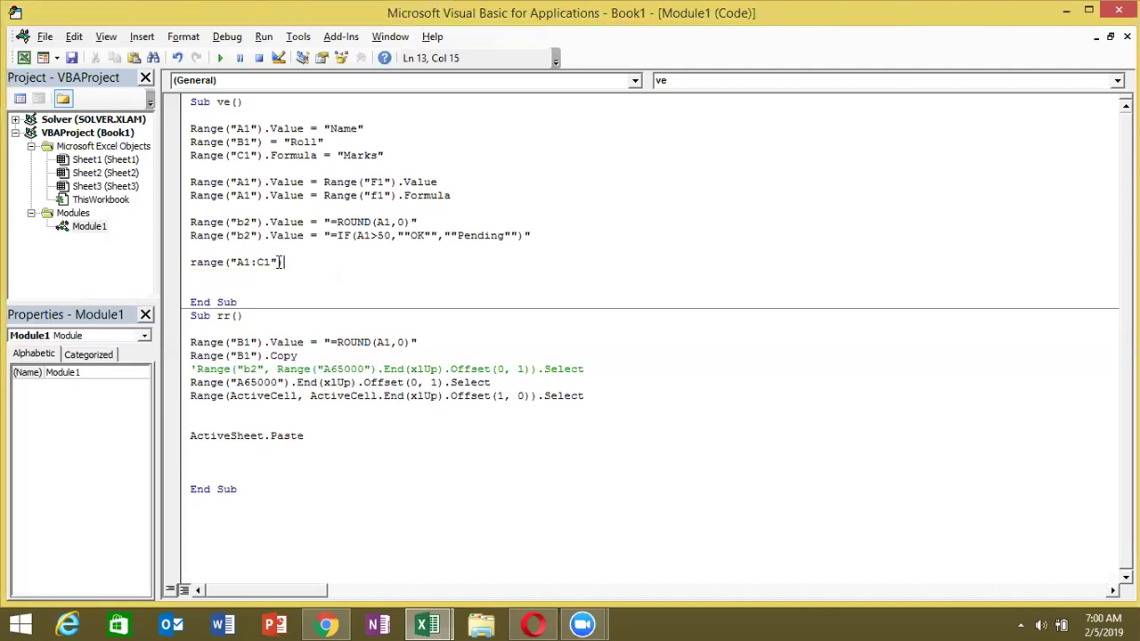
{"action": "type", "text": ".en"}
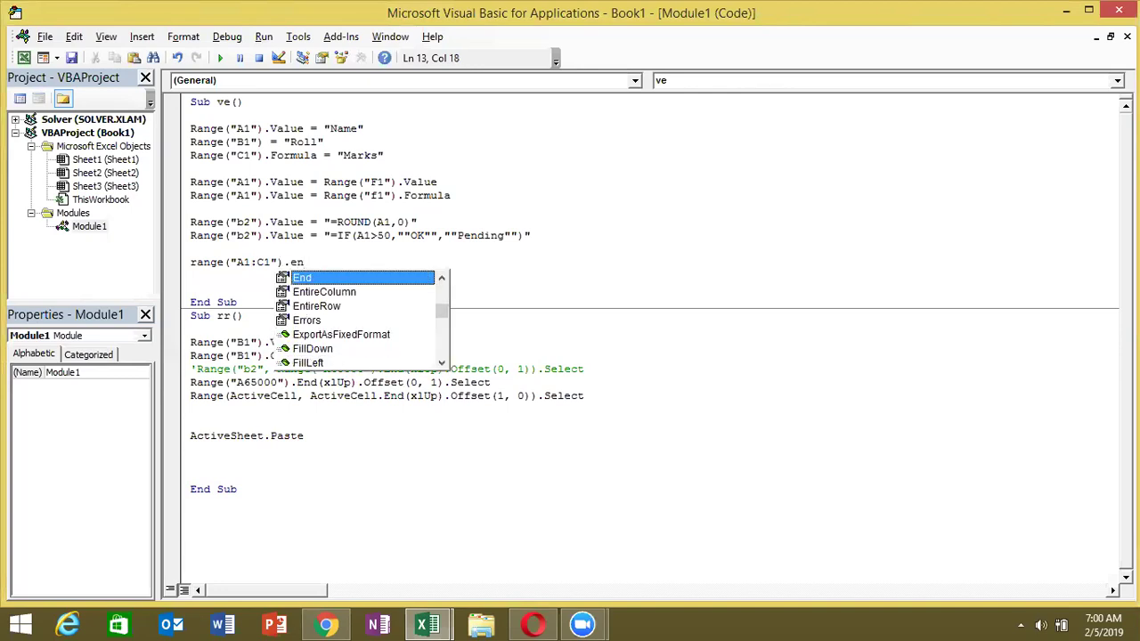
{"action": "key", "text": "Down"}
{"action": "key", "text": "Up"}
{"action": "key", "text": "Tab"}
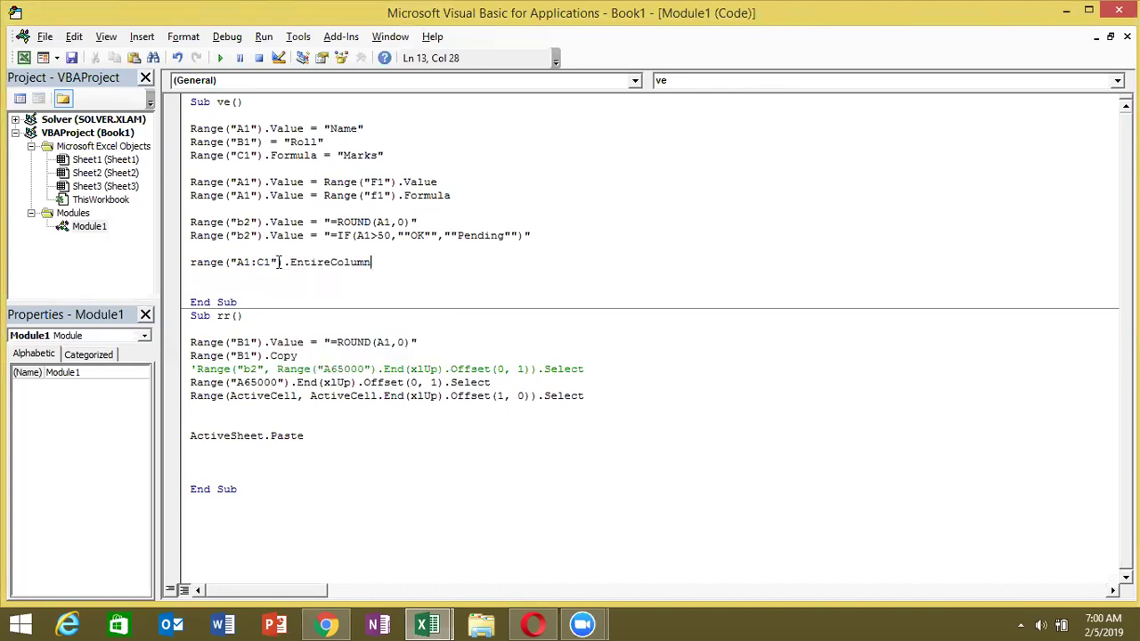
{"action": "type", "text": ".Offse"}
{"action": "key", "text": "Return"}
{"action": "key", "text": "alt+Tab"}
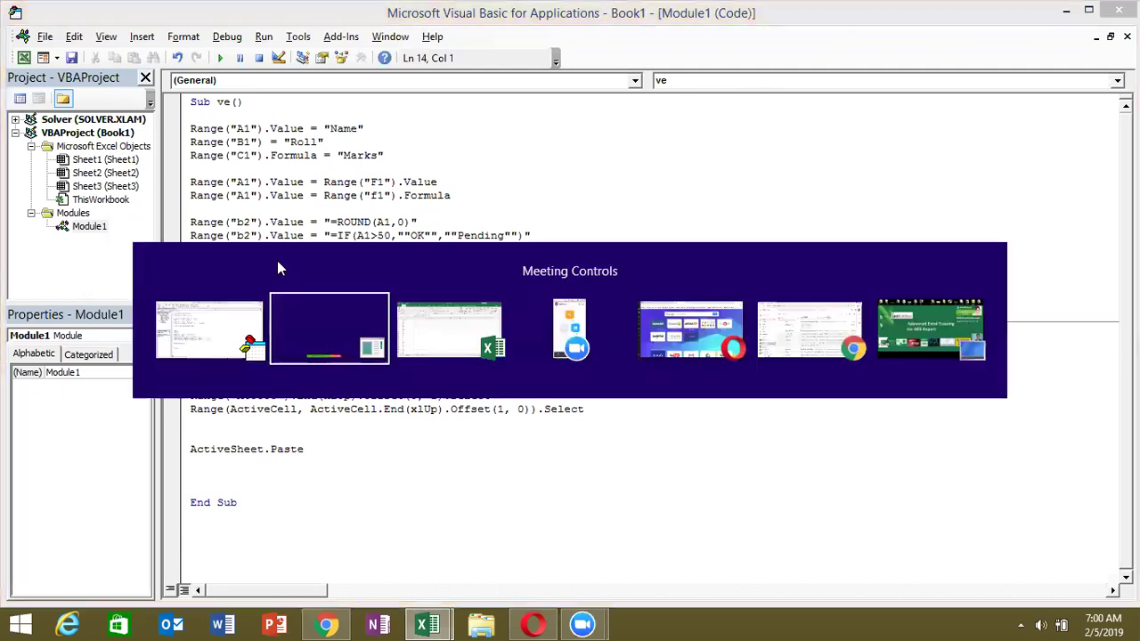
{"action": "key", "text": "Tab"}
{"action": "key", "text": "Tab"}
{"action": "key", "text": "Tab"}
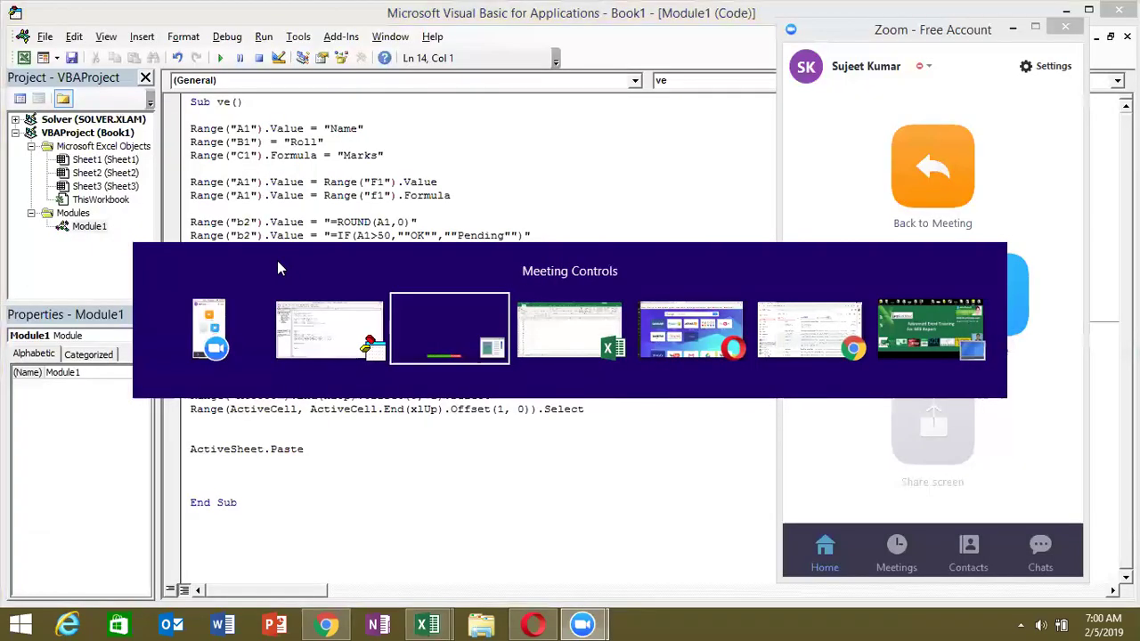
- Select columns A through C, then check cells B1, C1 and A1
{"action": "left_click_drag", "start_coordinate": [48, 177], "coordinate": [155, 178]}
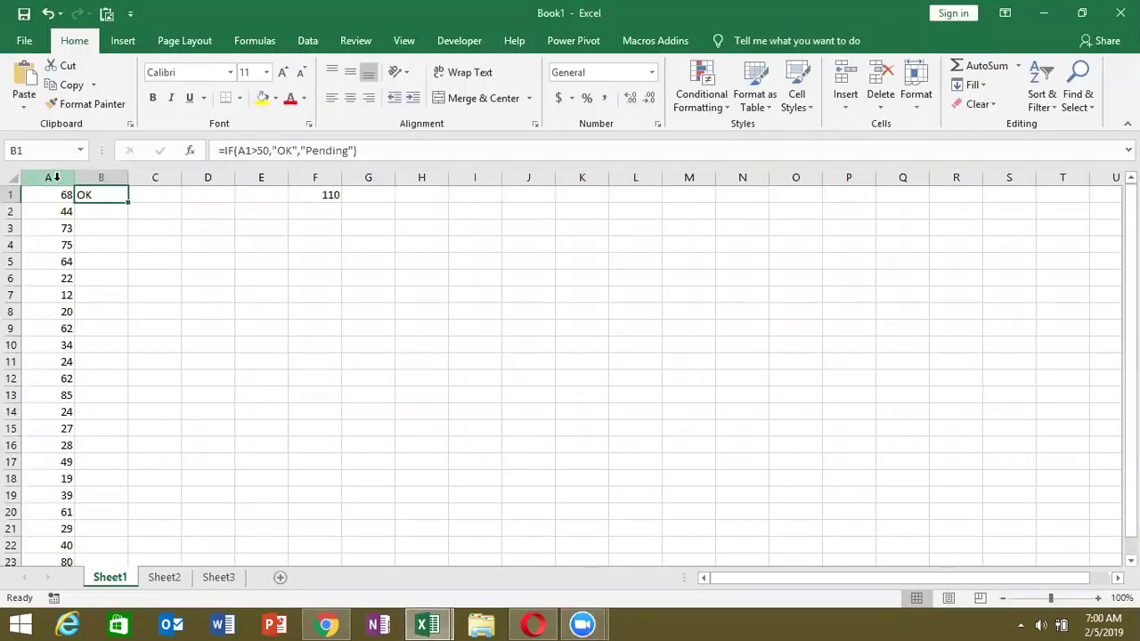
{"action": "left_click", "coordinate": [92, 195]}
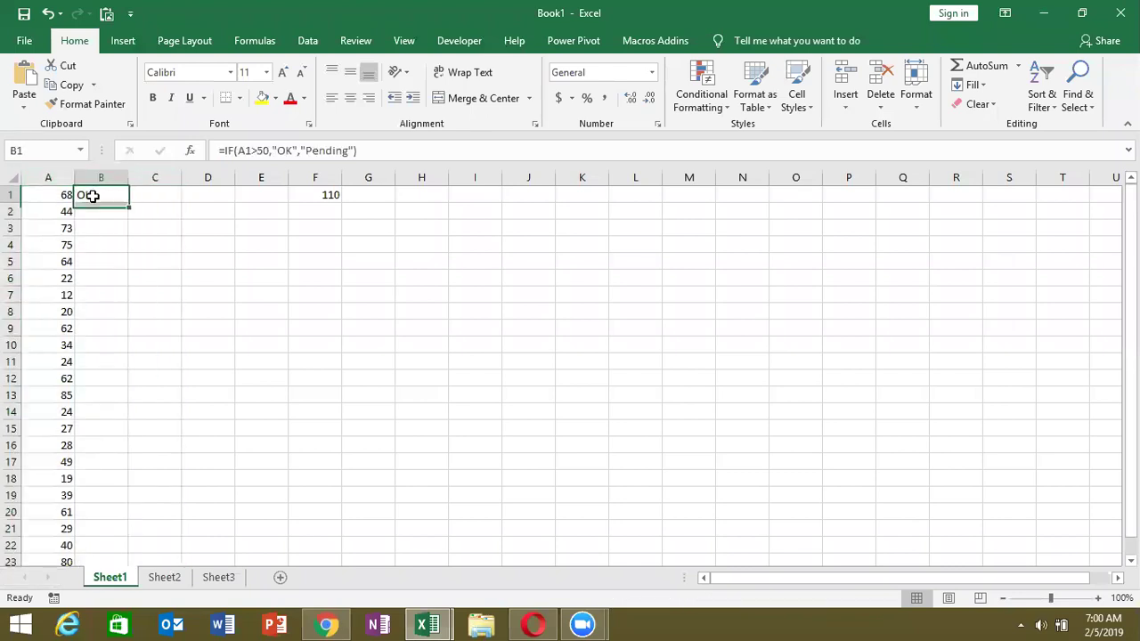
{"action": "left_click", "coordinate": [150, 198]}
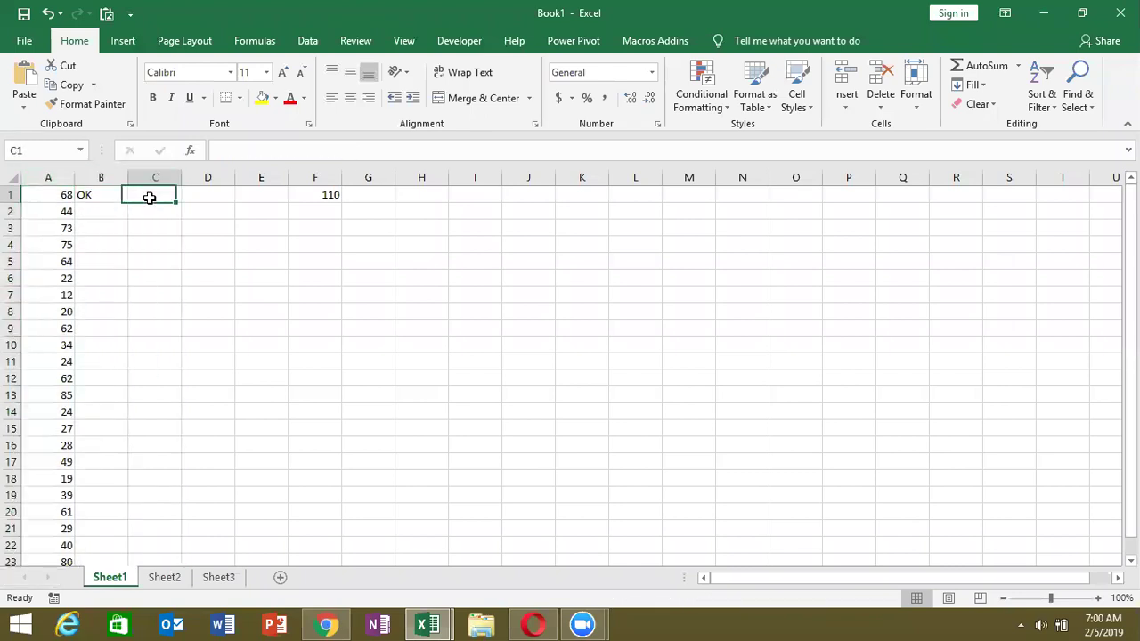
{"action": "left_click", "coordinate": [46, 200]}
- Select the filled range A1:C23 from the keyboard, then return to the VBA editor
{"action": "key", "text": "ctrl+Down"}
{"action": "key", "text": "shift+Right"}
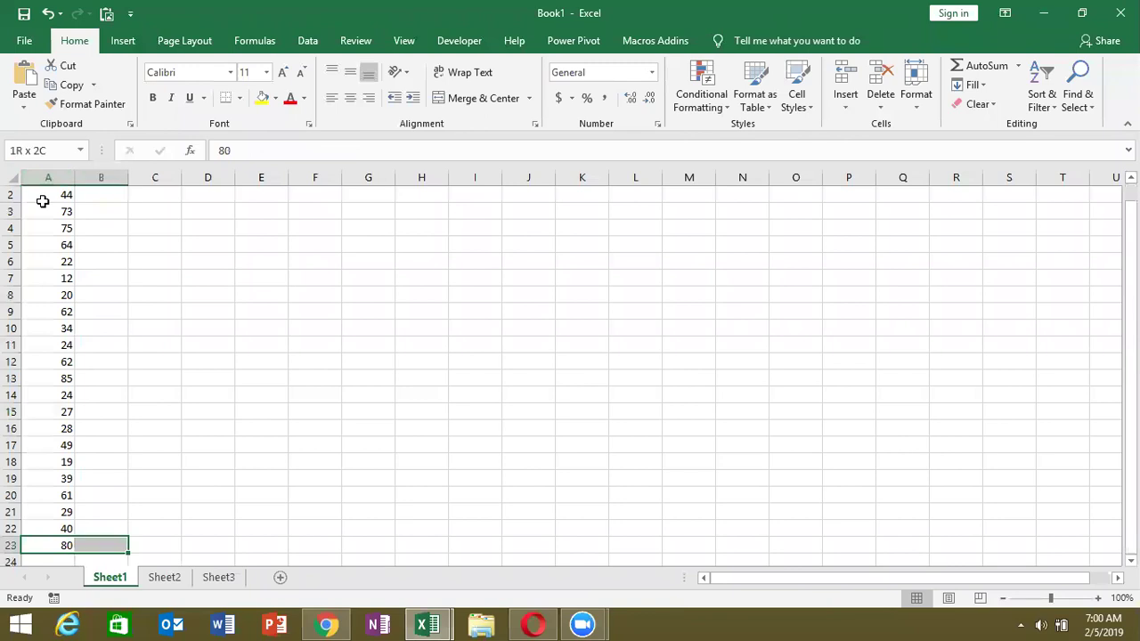
{"action": "key", "text": "shift+Right"}
{"action": "key", "text": "ctrl+shift+Up"}
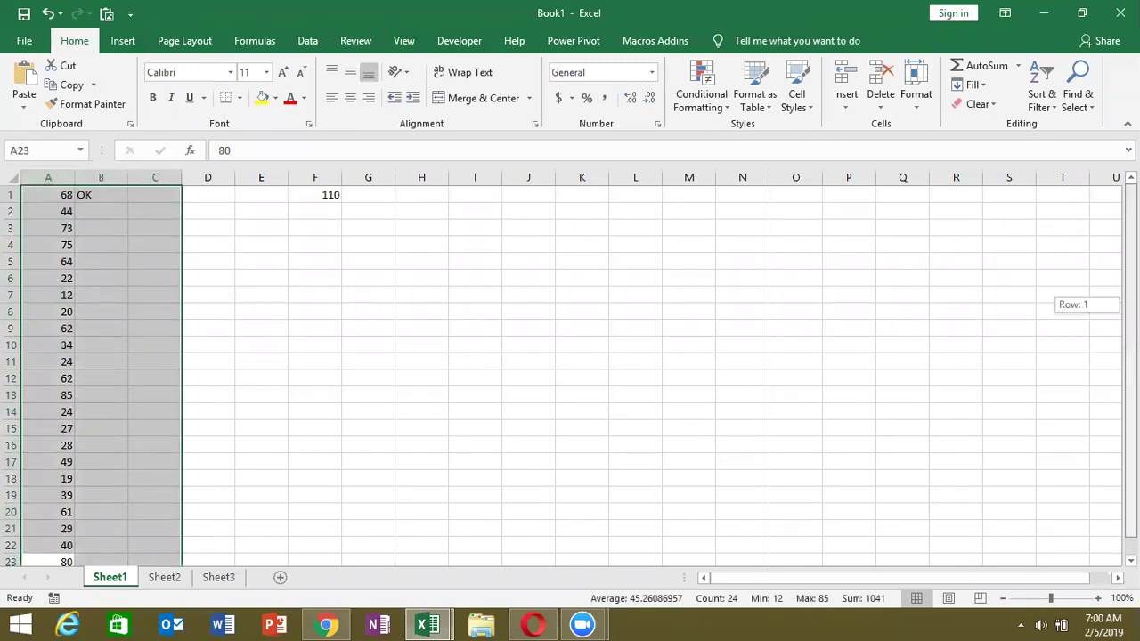
{"action": "key", "text": "alt+Tab"}
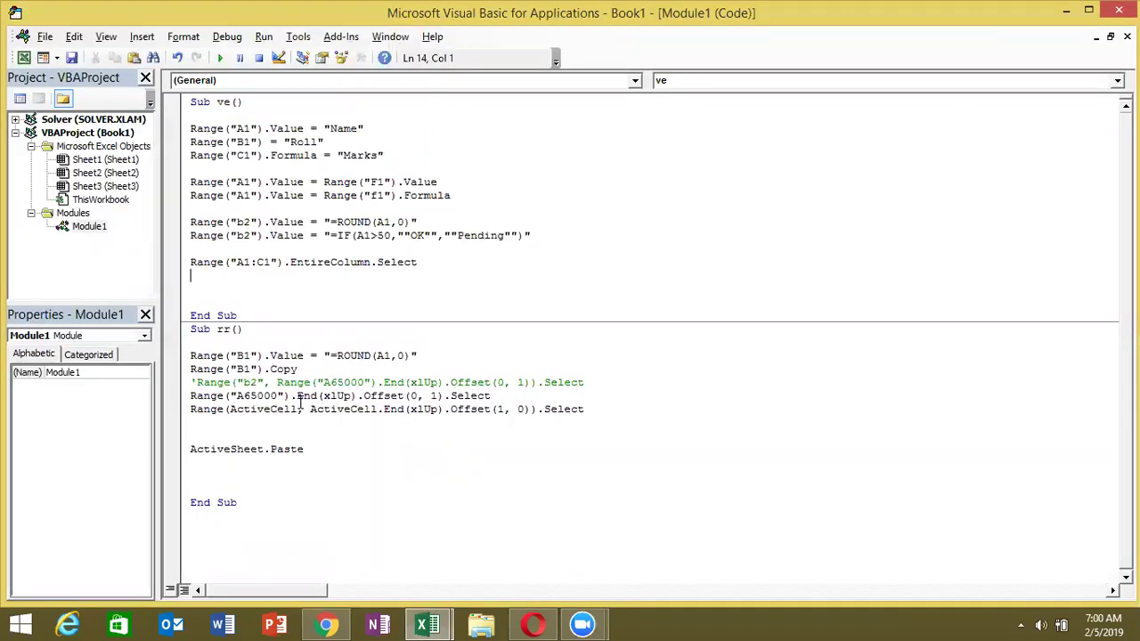
- Change Offset(1, 0) to Offset(1, 2) on rr's ActiveCell line, then select B20 in Excel
{"action": "left_click", "coordinate": [277, 410]}
{"action": "double_click", "coordinate": [470, 411]}
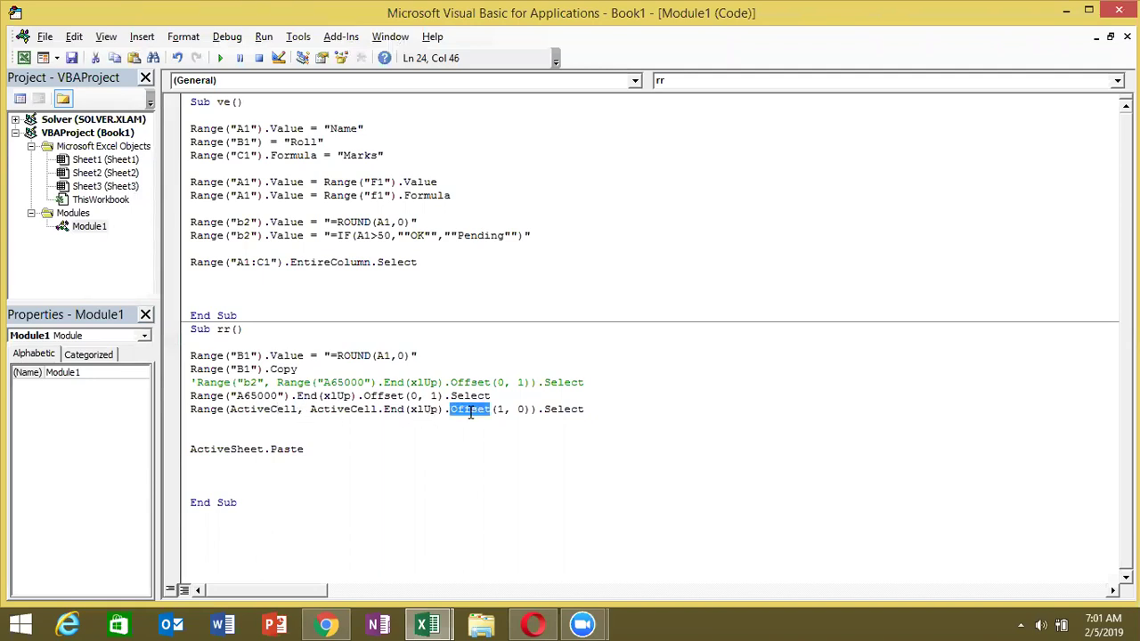
{"action": "double_click", "coordinate": [521, 409]}
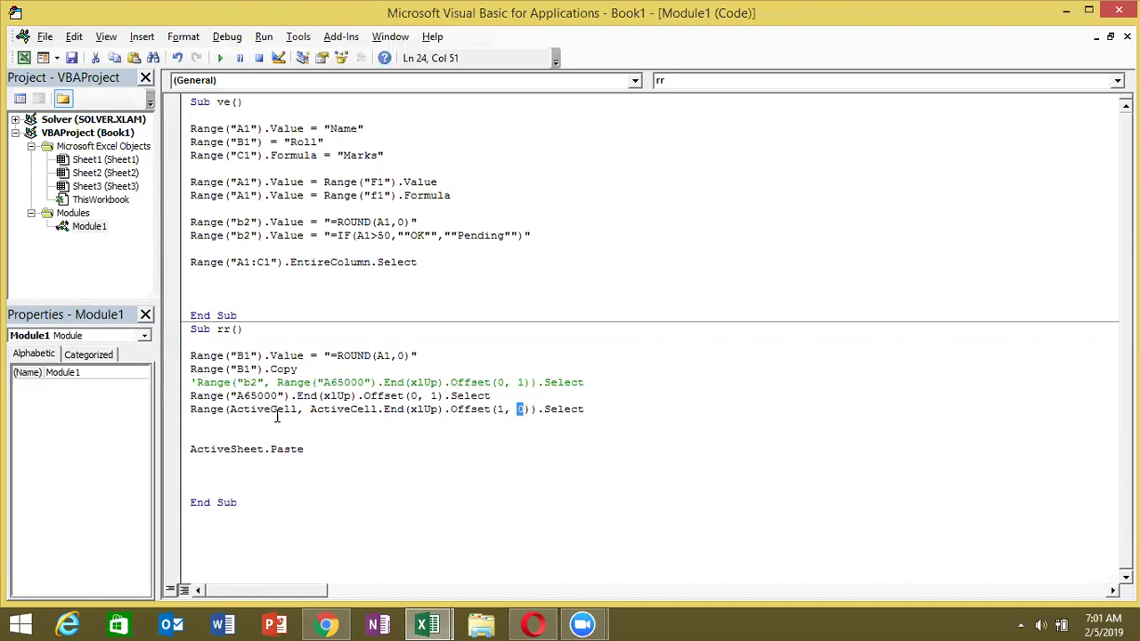
{"action": "double_click", "coordinate": [433, 396]}
{"action": "left_click", "coordinate": [498, 410]}
{"action": "double_click", "coordinate": [522, 409]}
{"action": "type", "text": "2"}
{"action": "left_click", "coordinate": [438, 437]}
{"action": "key", "text": "alt+Tab"}
{"action": "key", "text": "alt+Tab"}
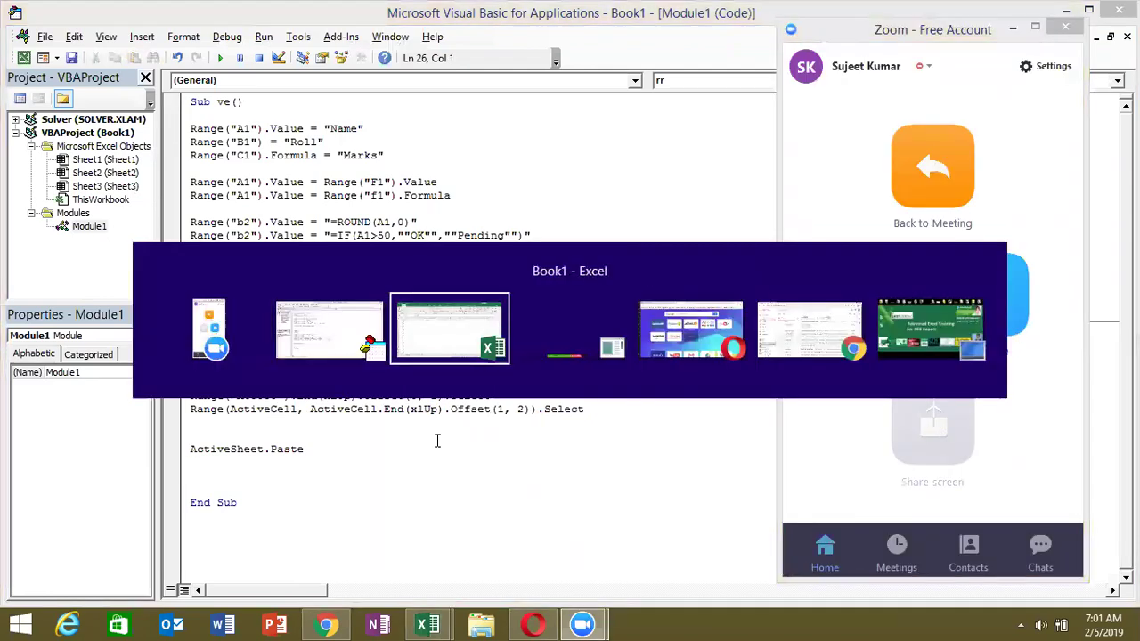
{"action": "left_click", "coordinate": [93, 504]}
- In Excel, move down column B to row 23 and preview B1:D23, then return to the editor
{"action": "key", "text": "ctrl+shift+m"}
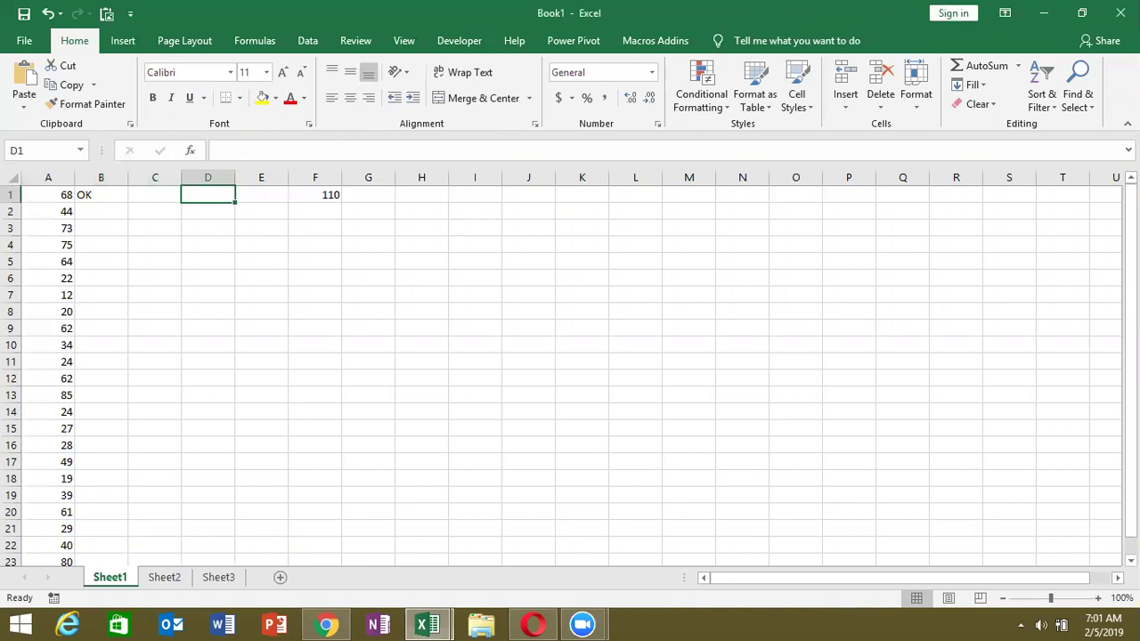
{"action": "left_click_drag", "start_coordinate": [1131, 407], "coordinate": [1131, 417]}
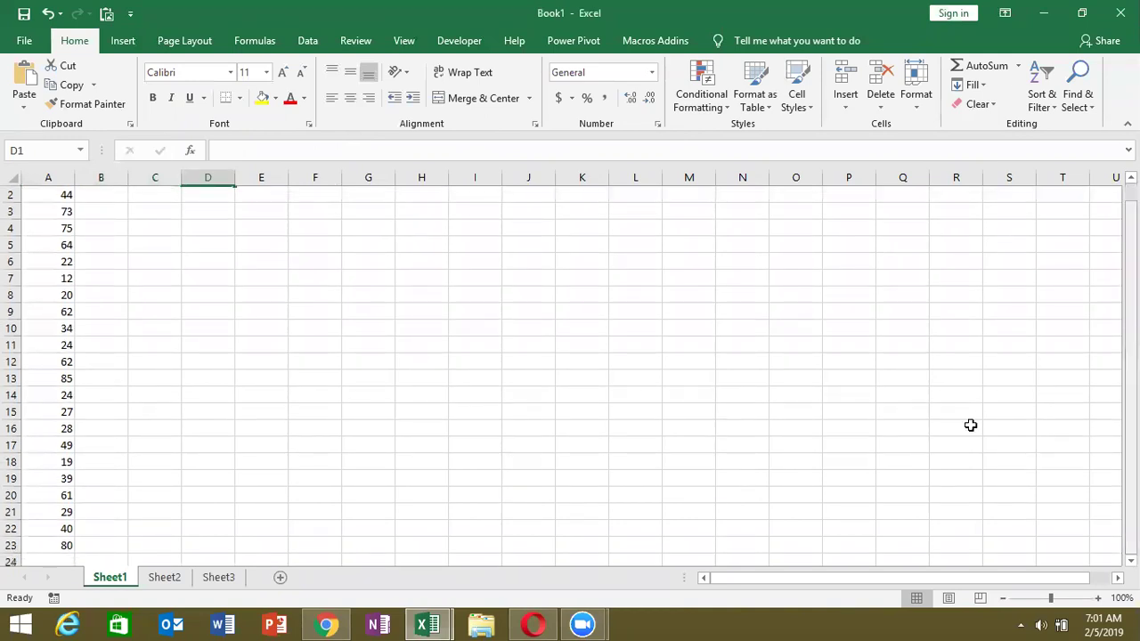
{"action": "left_click", "coordinate": [94, 544], "text": "shift"}
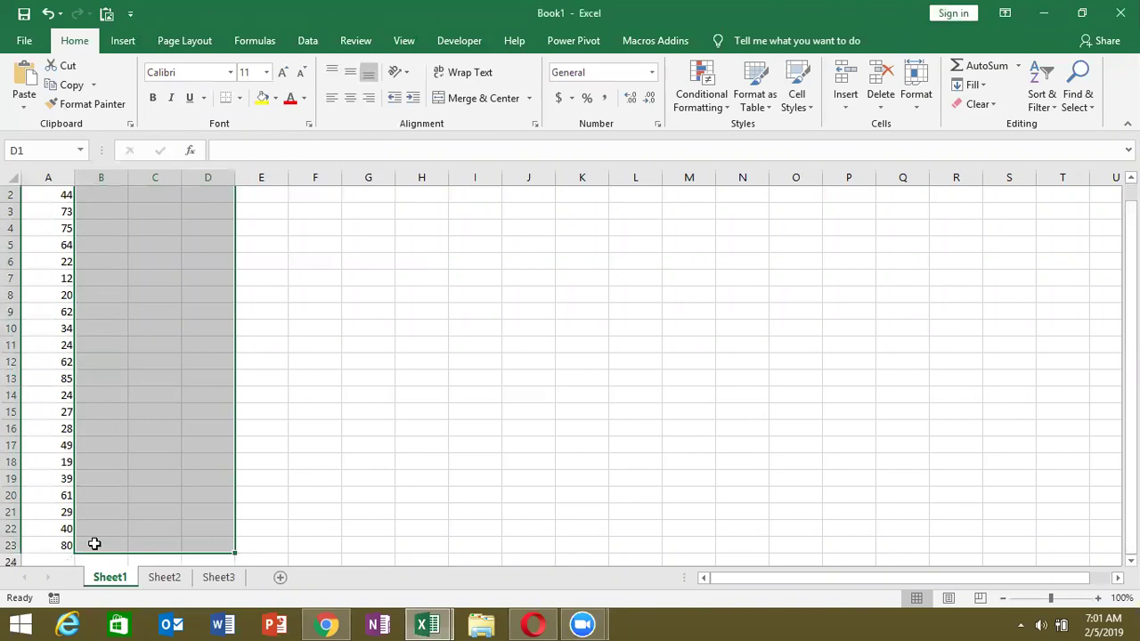
{"action": "left_click_drag", "start_coordinate": [1130, 258], "coordinate": [1131, 256]}
{"action": "key", "text": "alt+Tab"}
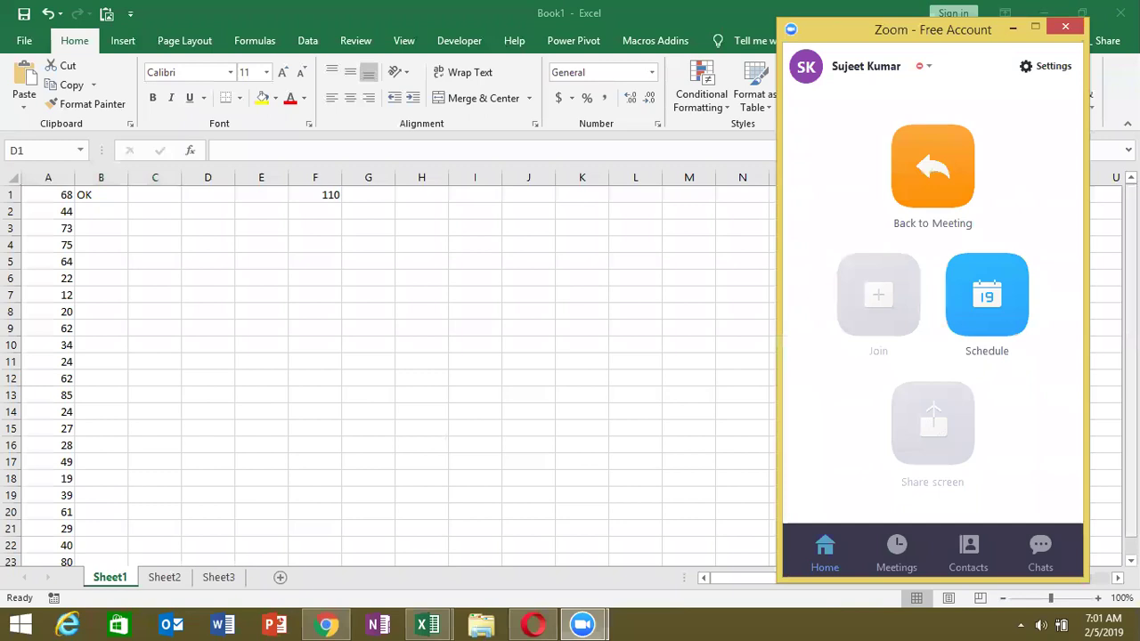
{"action": "key", "text": "alt+Tab"}
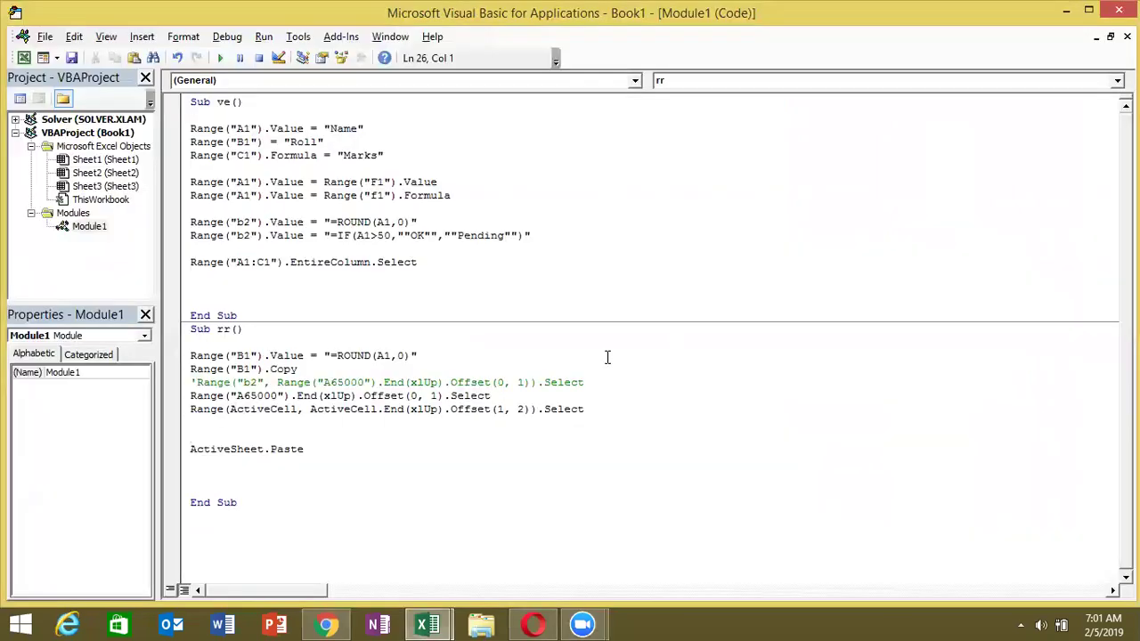
- Comment out rr's Range("B1").Copy and Range("B1").Value lines with apostrophes
{"action": "left_click", "coordinate": [190, 371]}
{"action": "type", "text": "'"}
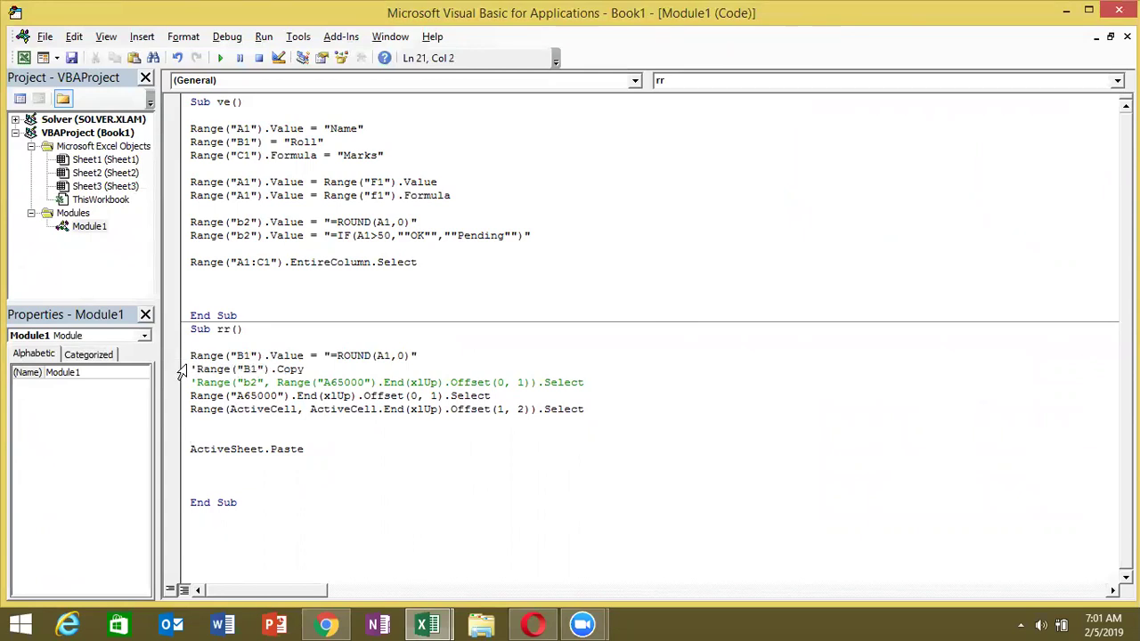
{"action": "left_click", "coordinate": [190, 356]}
{"action": "type", "text": "'"}
{"action": "left_click", "coordinate": [209, 435]}
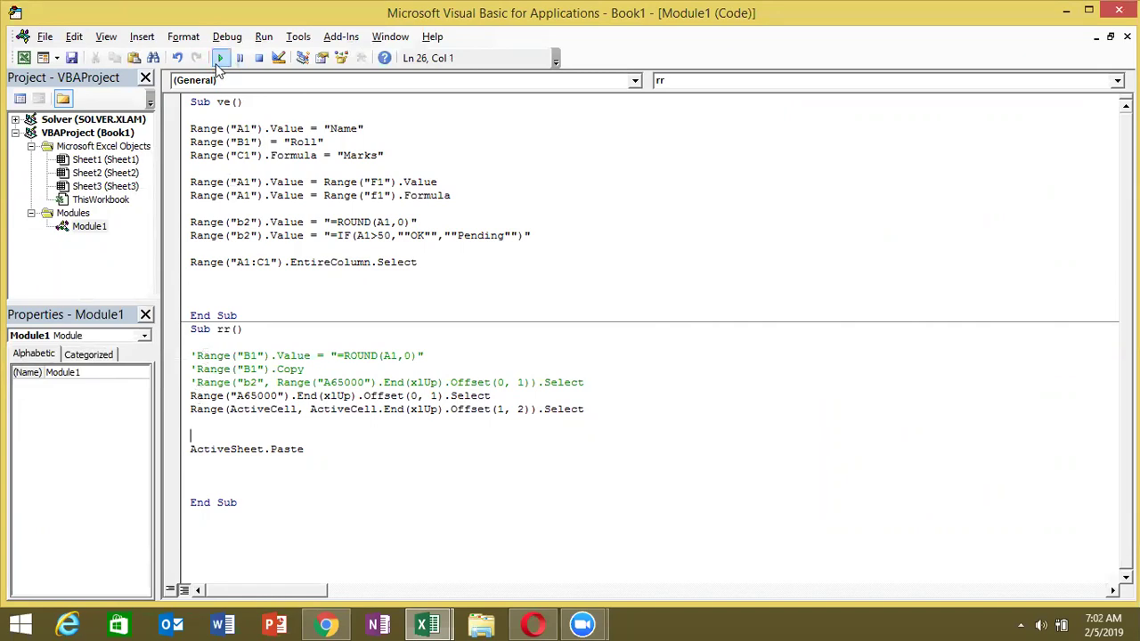
- Run rr, accept the paste-size warning, and check the column A results in Excel
{"action": "left_click", "coordinate": [219, 58]}
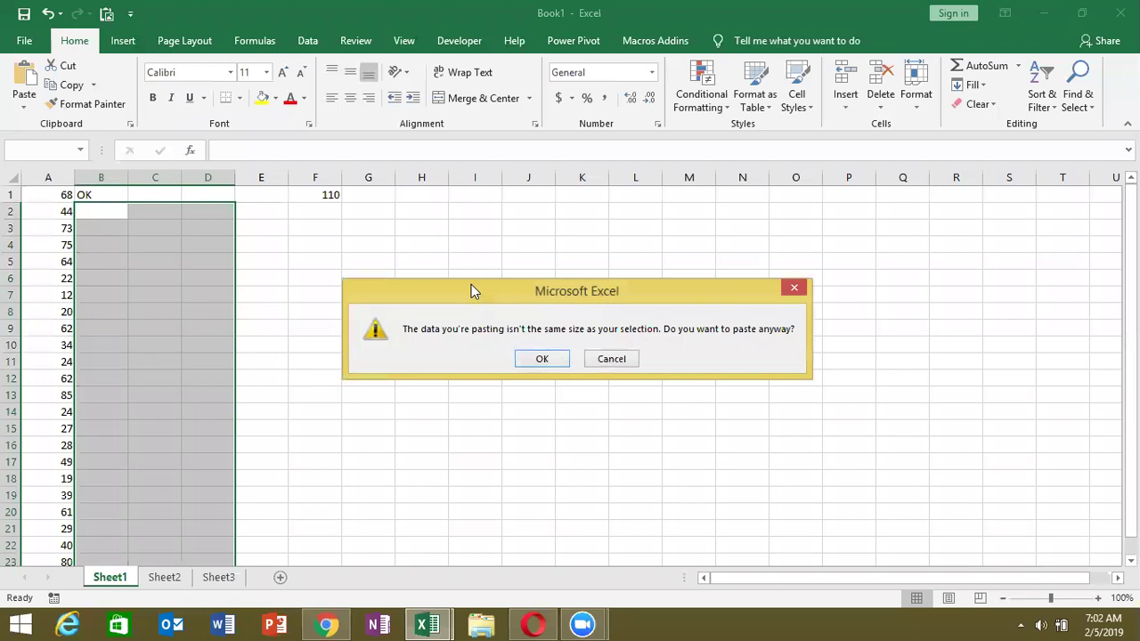
{"action": "left_click", "coordinate": [536, 365]}
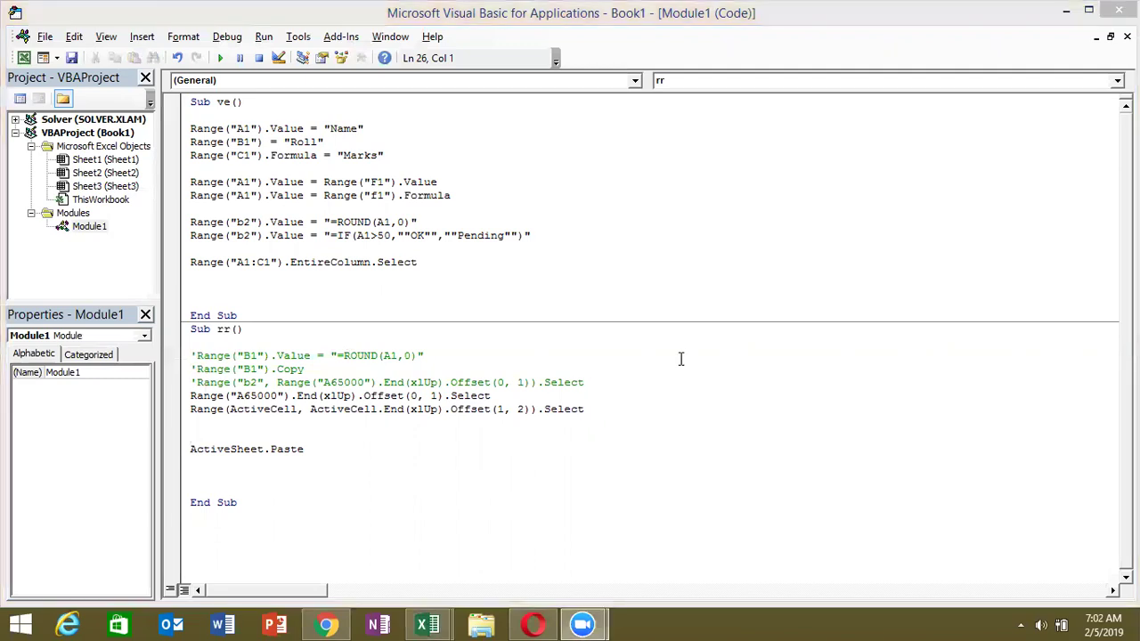
{"action": "key", "text": "alt+Tab"}
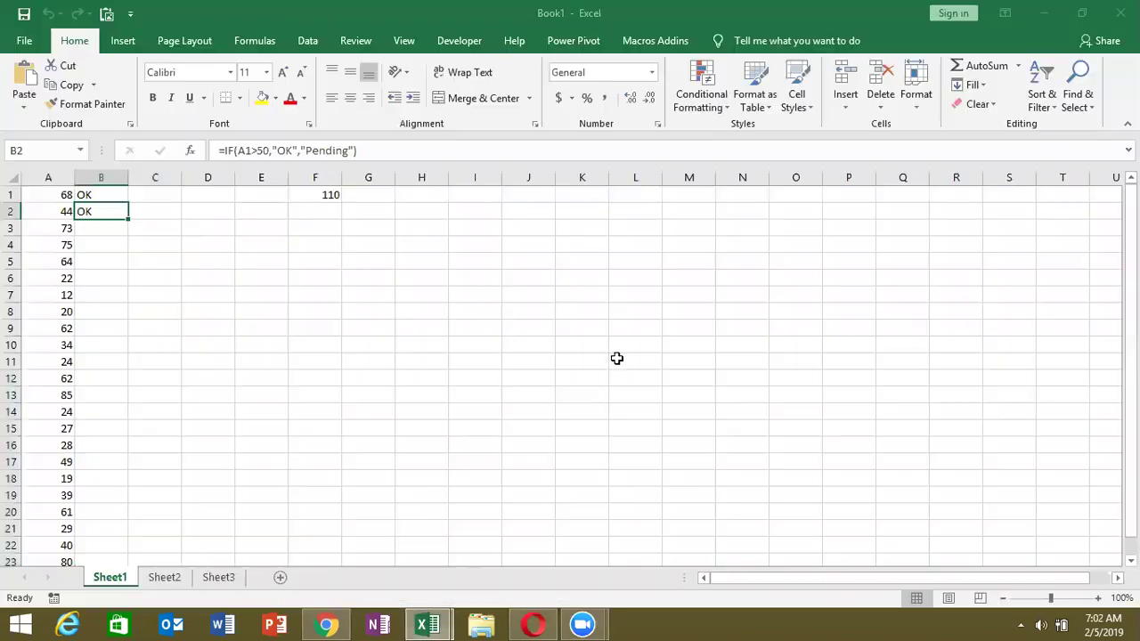
{"action": "left_click", "coordinate": [52, 438]}
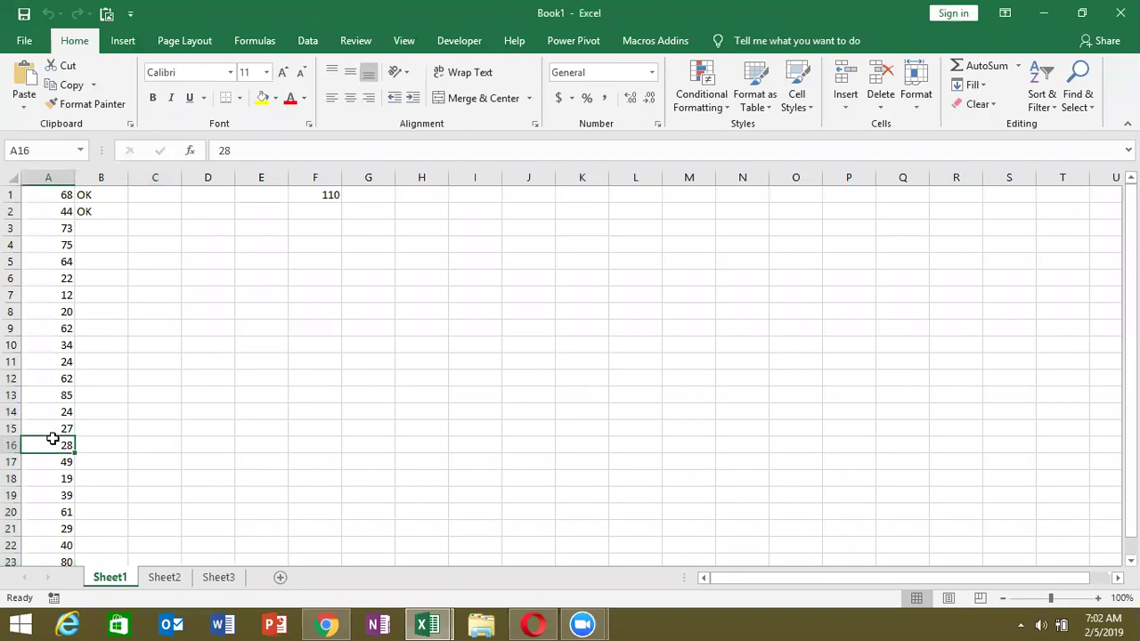
{"action": "key", "text": "ctrl+Down"}
{"action": "key", "text": "alt+F11"}
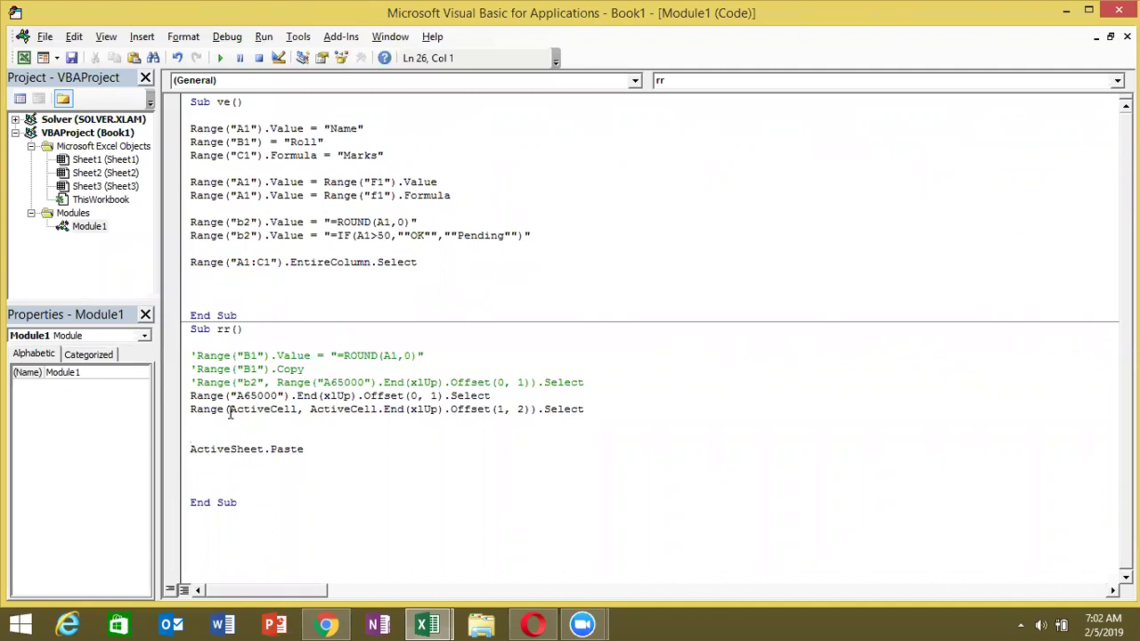
- Run rr a second time, pasting anyway despite the size mismatch, and return to the code
{"action": "left_click", "coordinate": [386, 409]}
{"action": "key", "text": "alt+F11"}
{"action": "key", "text": "alt+F11"}
{"action": "left_click", "coordinate": [362, 423]}
{"action": "left_click", "coordinate": [219, 57]}
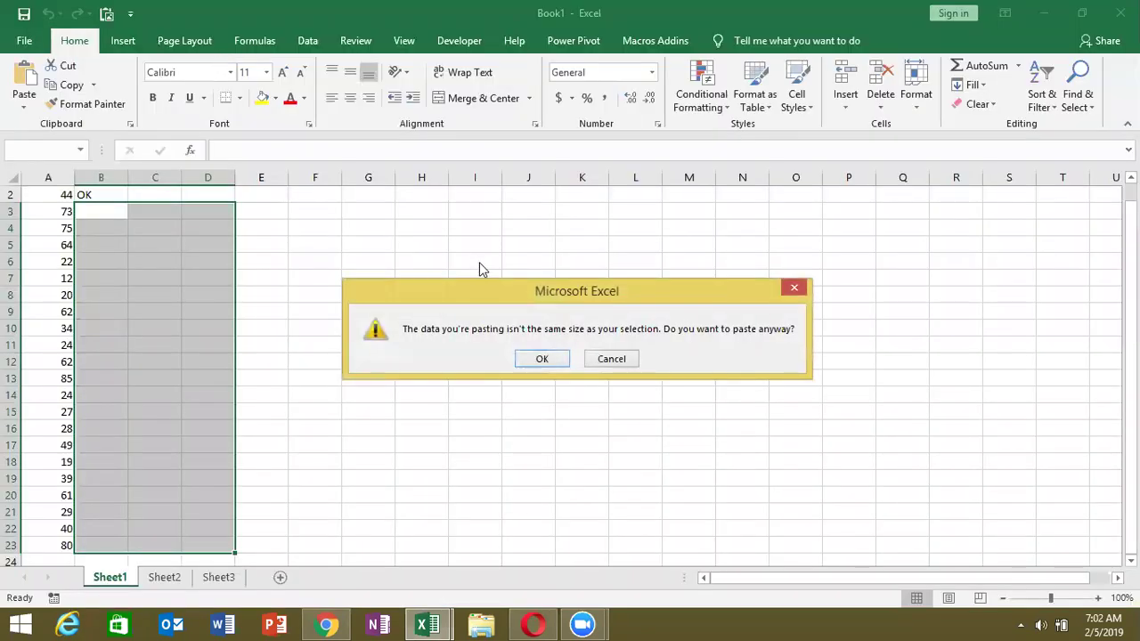
{"action": "left_click", "coordinate": [541, 358]}
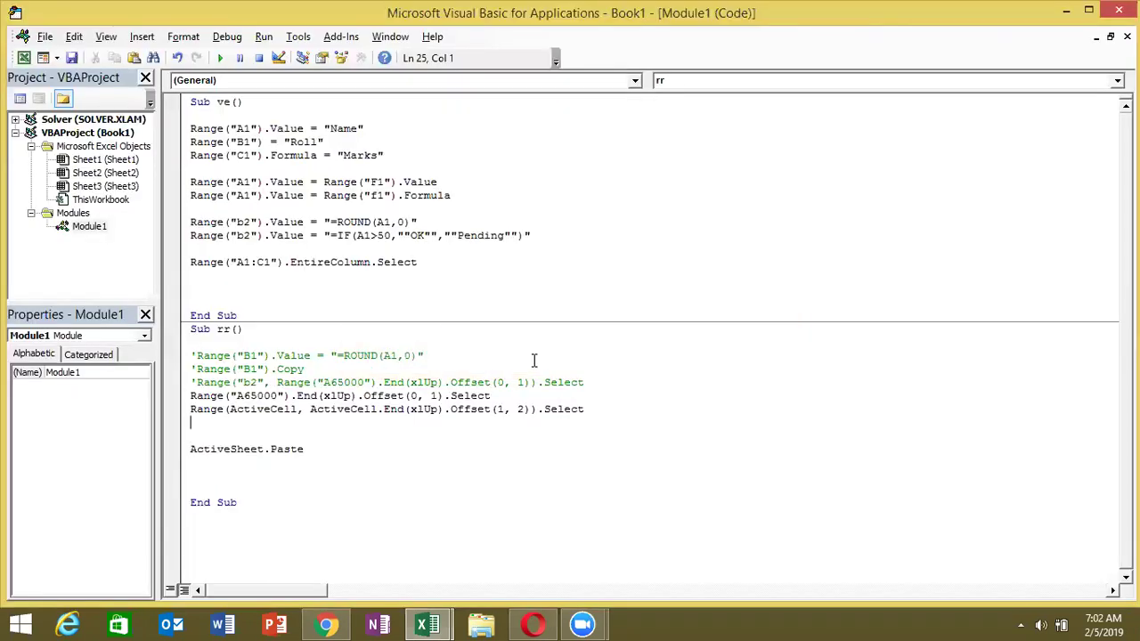
{"action": "key", "text": "alt+F11"}
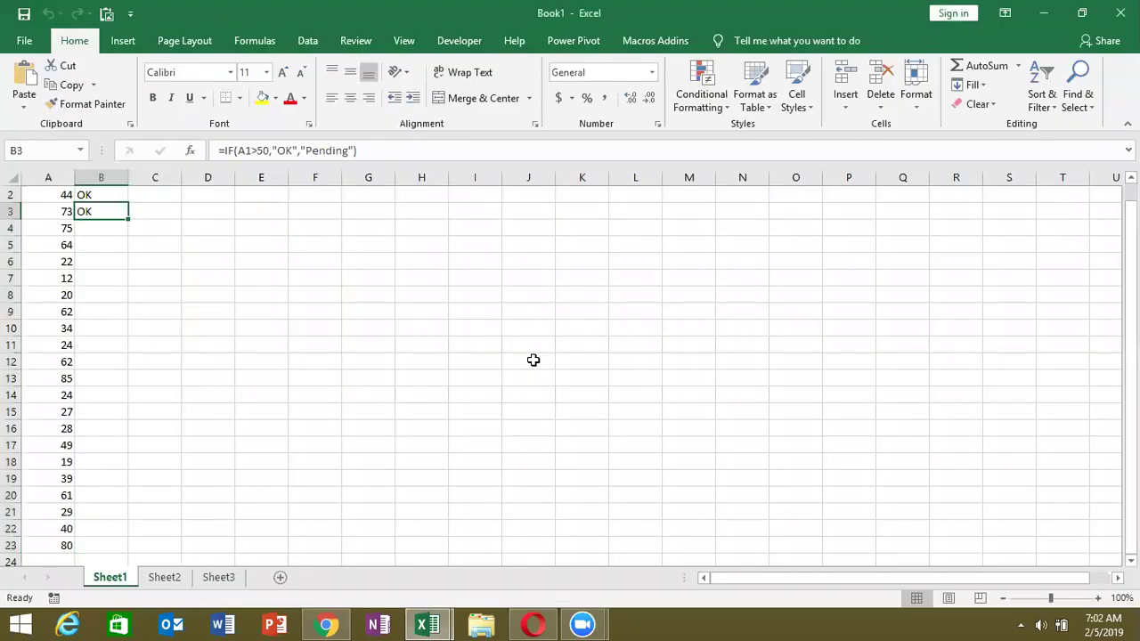
{"action": "key", "text": "alt+F11"}
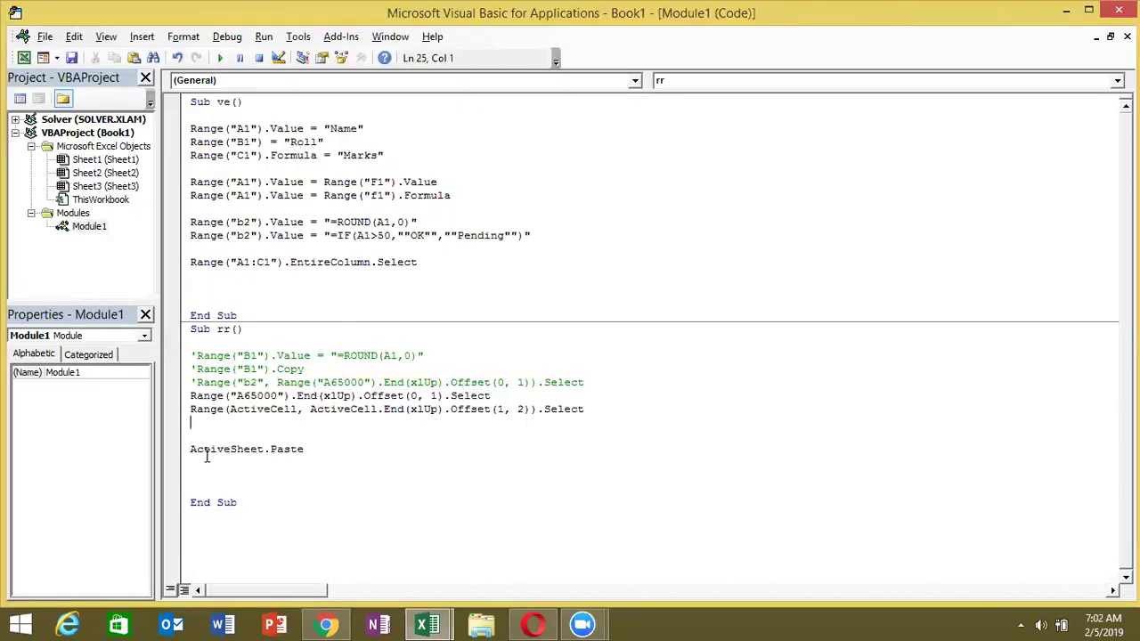
- Comment out ActiveSheet.Paste, rerun rr, and check Sheet1 before returning to the editor
{"action": "left_click", "coordinate": [190, 450]}
{"action": "type", "text": "'"}
{"action": "left_click", "coordinate": [212, 425]}
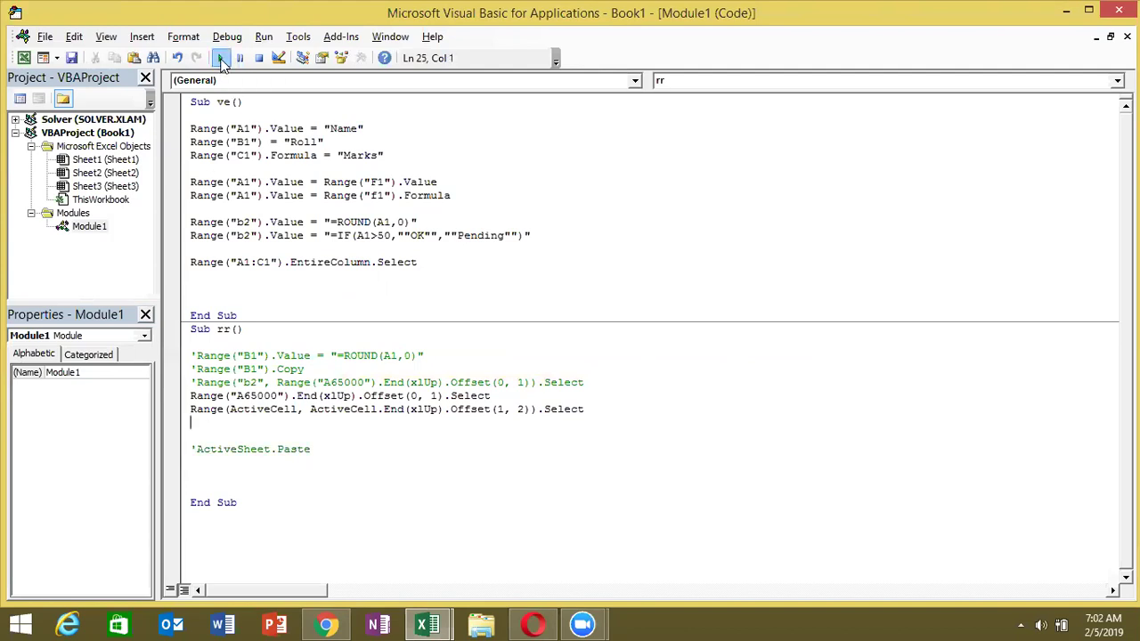
{"action": "left_click", "coordinate": [222, 57]}
{"action": "key", "text": "alt+F11"}
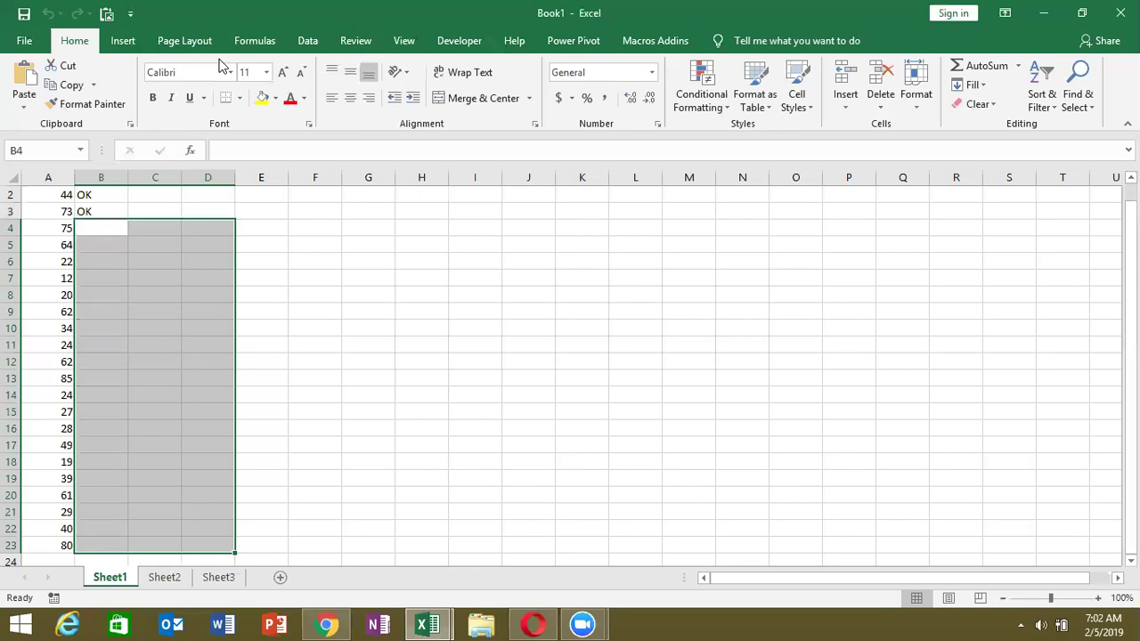
{"action": "key", "text": "alt+Tab"}
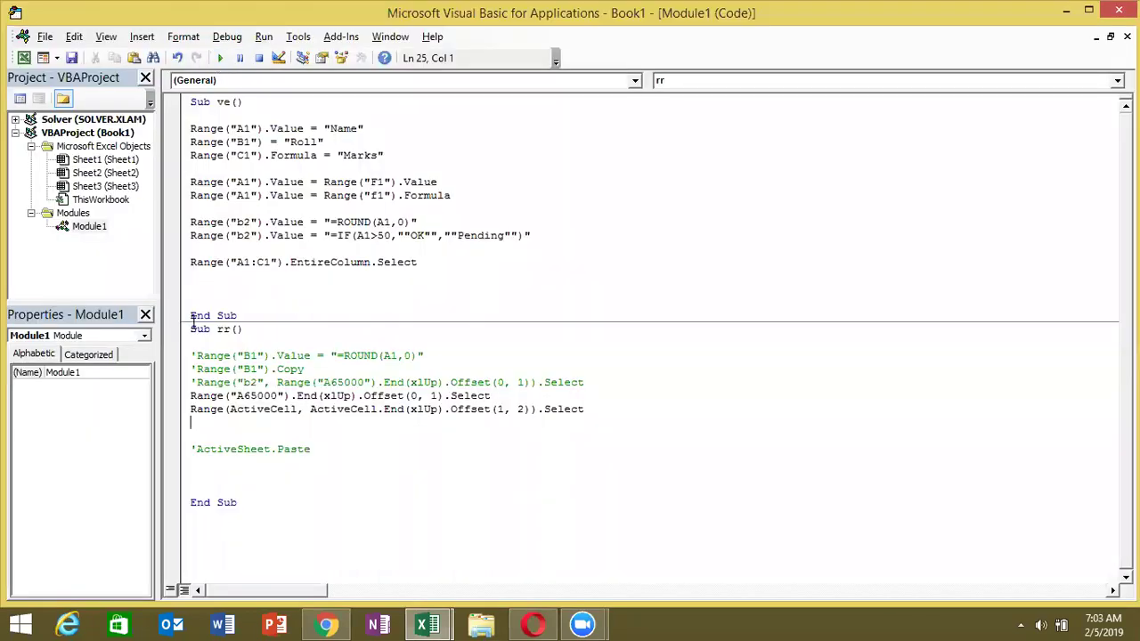
- Uncomment rr's Paste, Range("b2") select, Copy and Value lines, then select all the module's code
{"action": "left_click", "coordinate": [195, 449]}
{"action": "key", "text": "BackSpace"}
{"action": "left_click", "coordinate": [196, 382]}
{"action": "key", "text": "BackSpace"}
{"action": "left_click", "coordinate": [195, 369]}
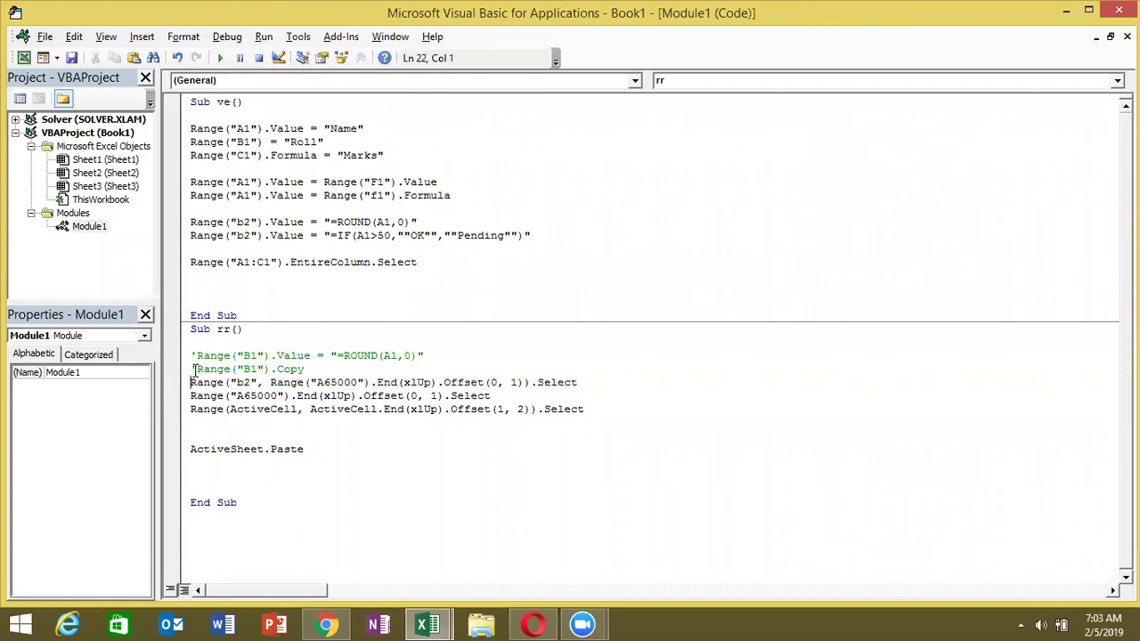
{"action": "key", "text": "BackSpace"}
{"action": "left_click", "coordinate": [195, 355]}
{"action": "key", "text": "BackSpace"}
{"action": "left_click_drag", "start_coordinate": [267, 520], "coordinate": [169, 89]}
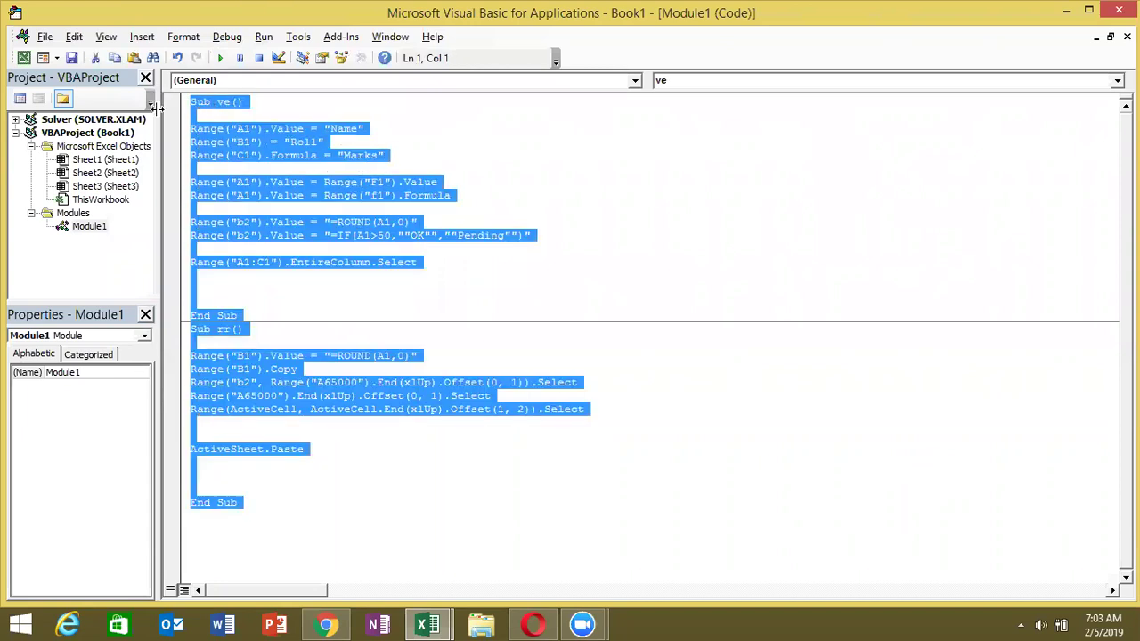
- Start a new Gmail message and add the first contact from the To suggestions
{"action": "left_click", "coordinate": [328, 623]}
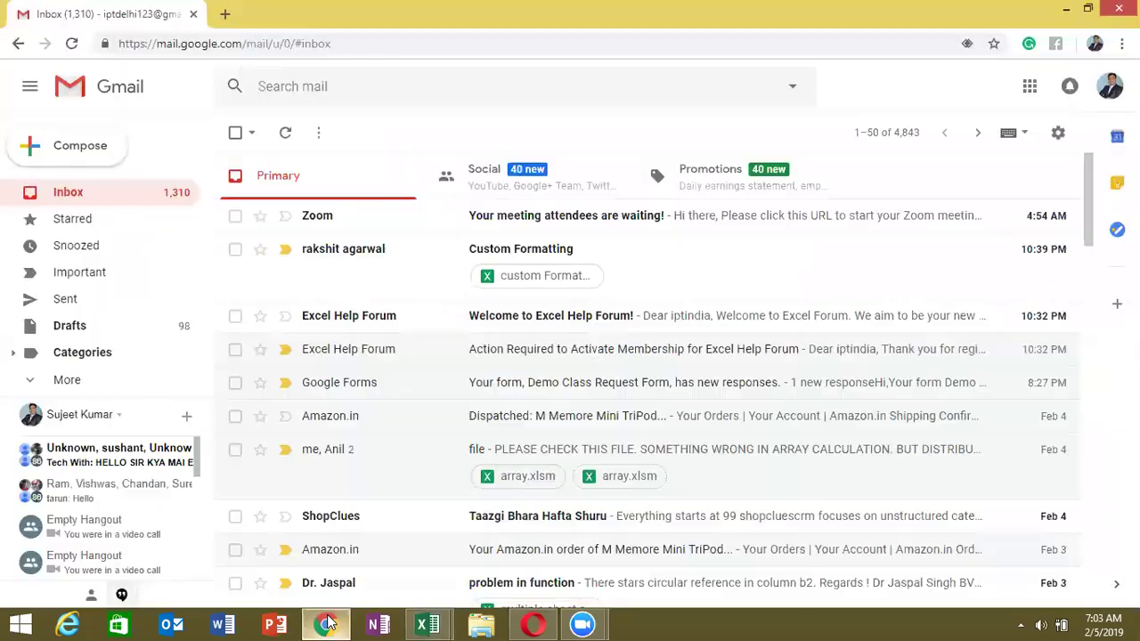
{"action": "left_click", "coordinate": [103, 160]}
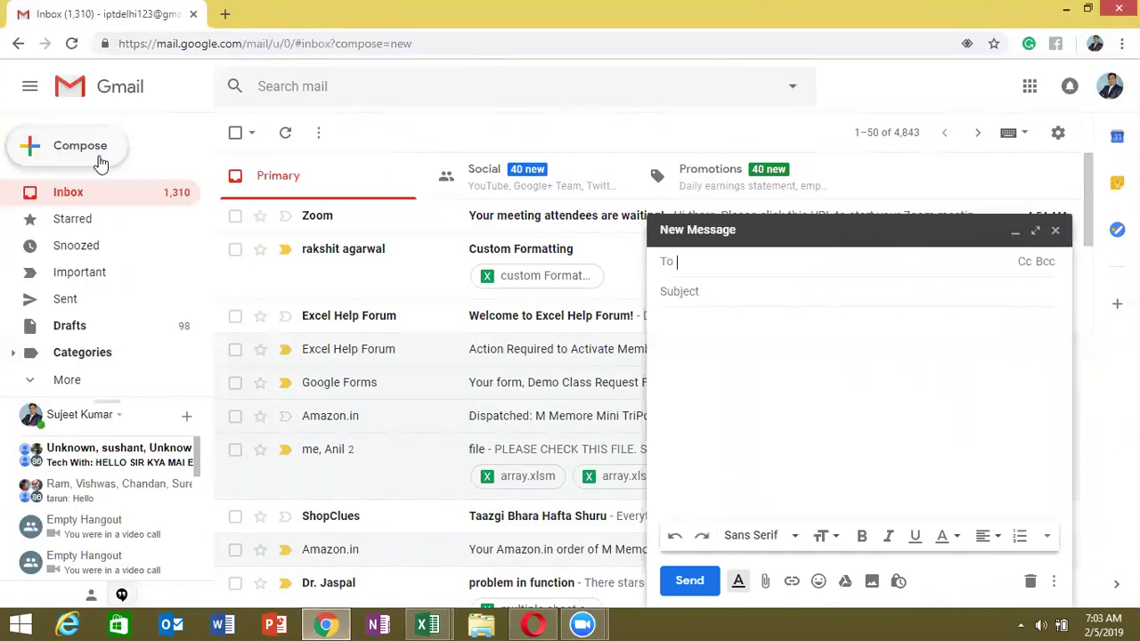
{"action": "type", "text": "ra"}
{"action": "key", "text": "BackSpace"}
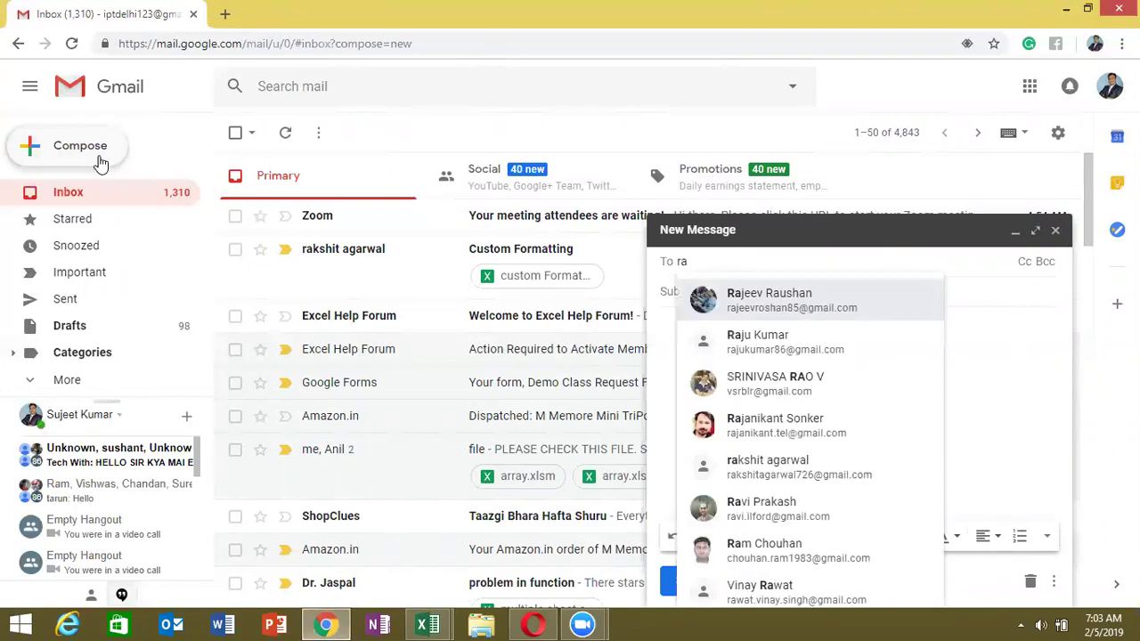
{"action": "key", "text": "BackSpace"}
{"action": "type", "text": "ashi"}
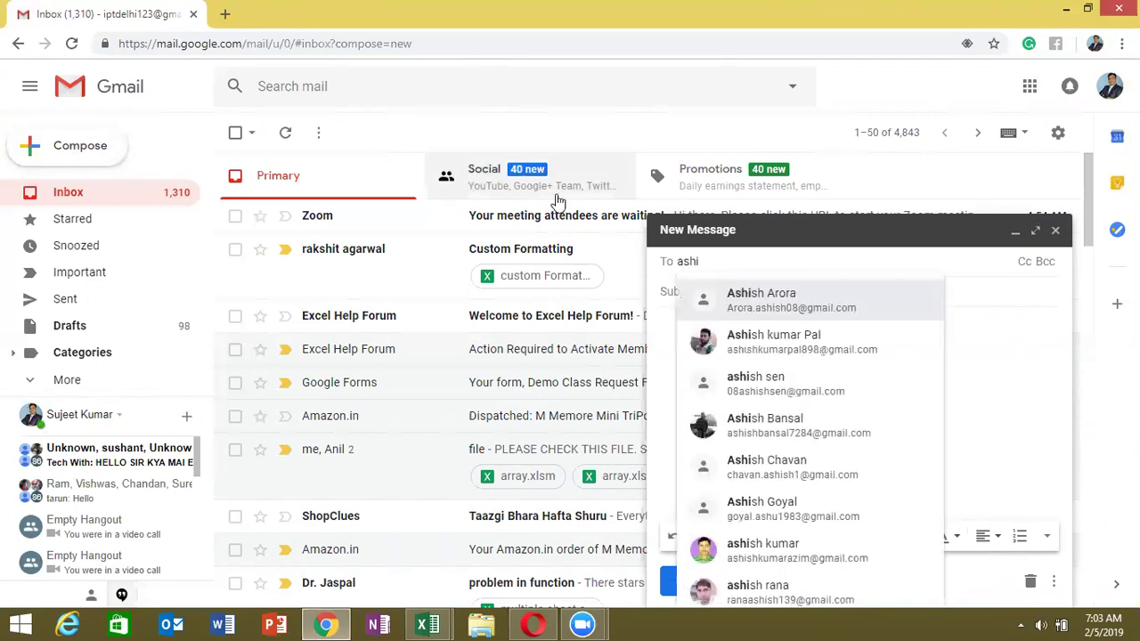
{"action": "left_click", "coordinate": [754, 301]}
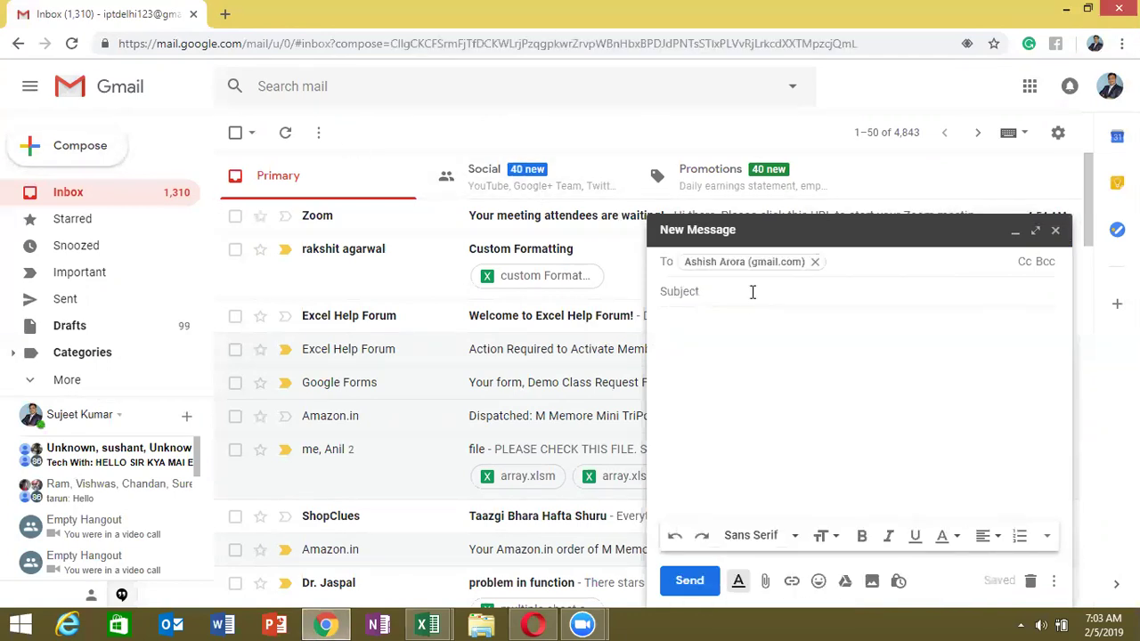
- Search contacts to add a second recipient, then begin typing a third contact's name
{"action": "type", "text": "sun"}
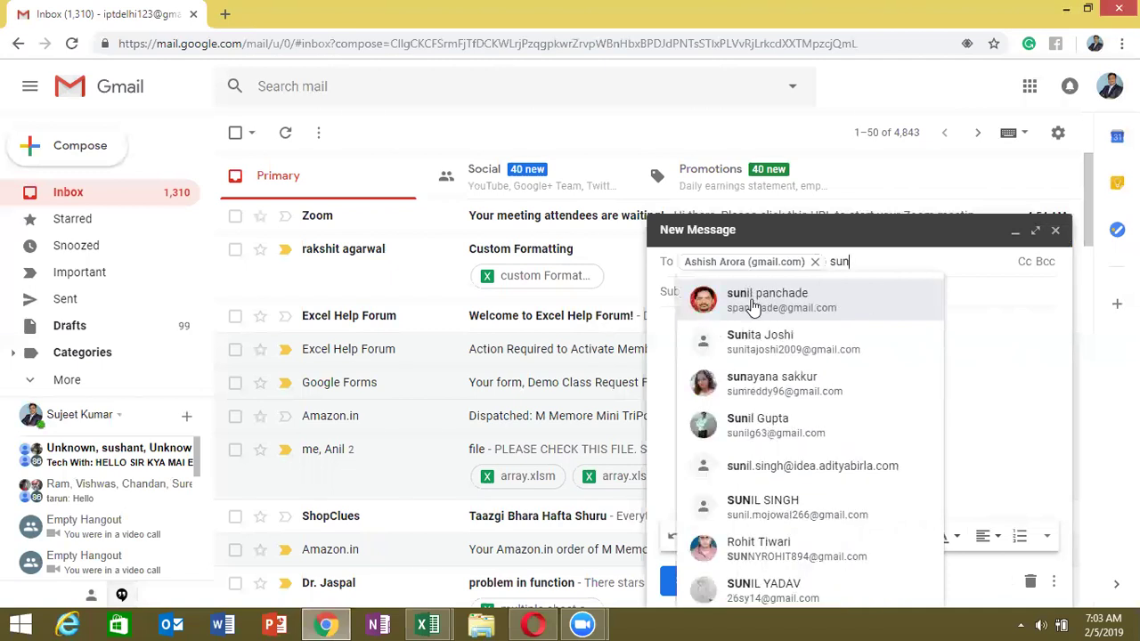
{"action": "mouse_move", "coordinate": [753, 303]}
{"action": "key", "text": "BackSpace"}
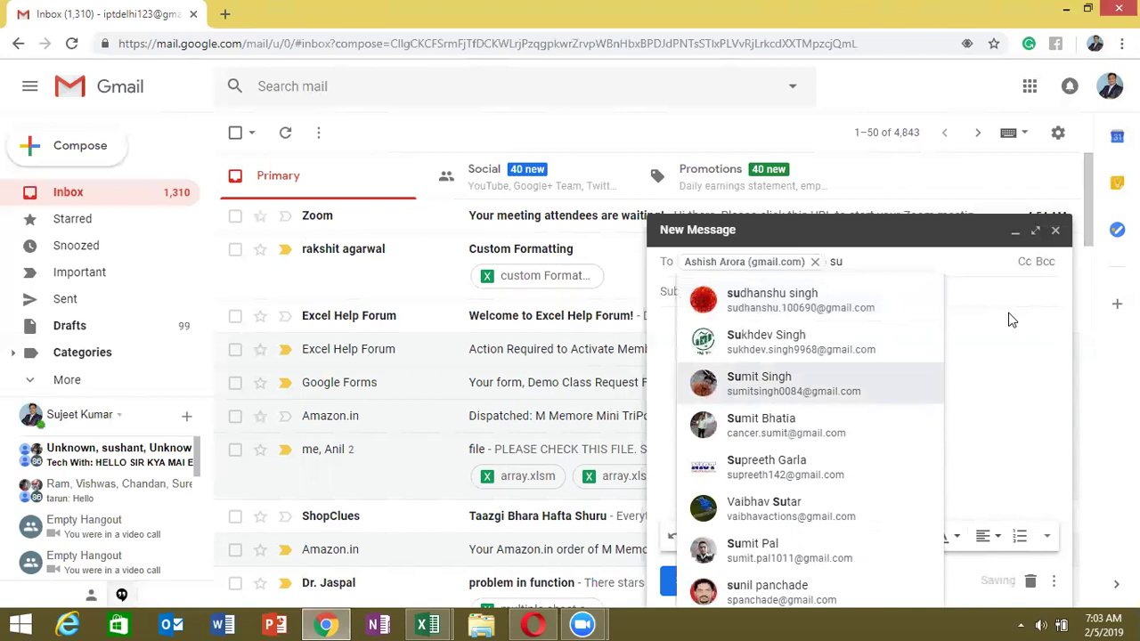
{"action": "key", "text": "BackSpace"}
{"action": "type", "text": "hu"}
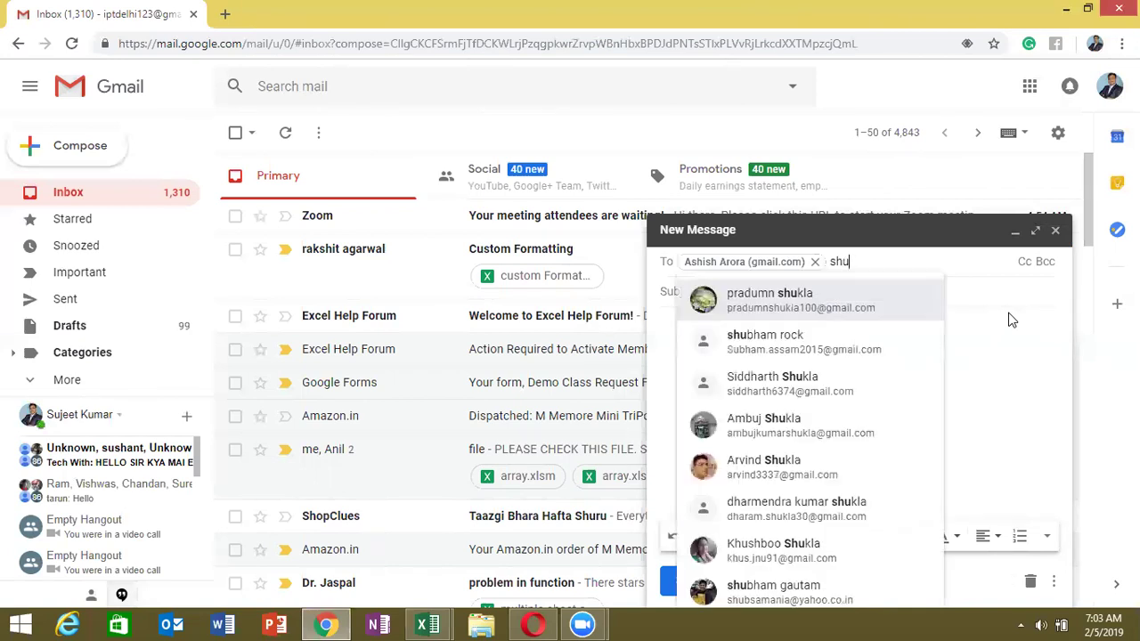
{"action": "key", "text": "BackSpace"}
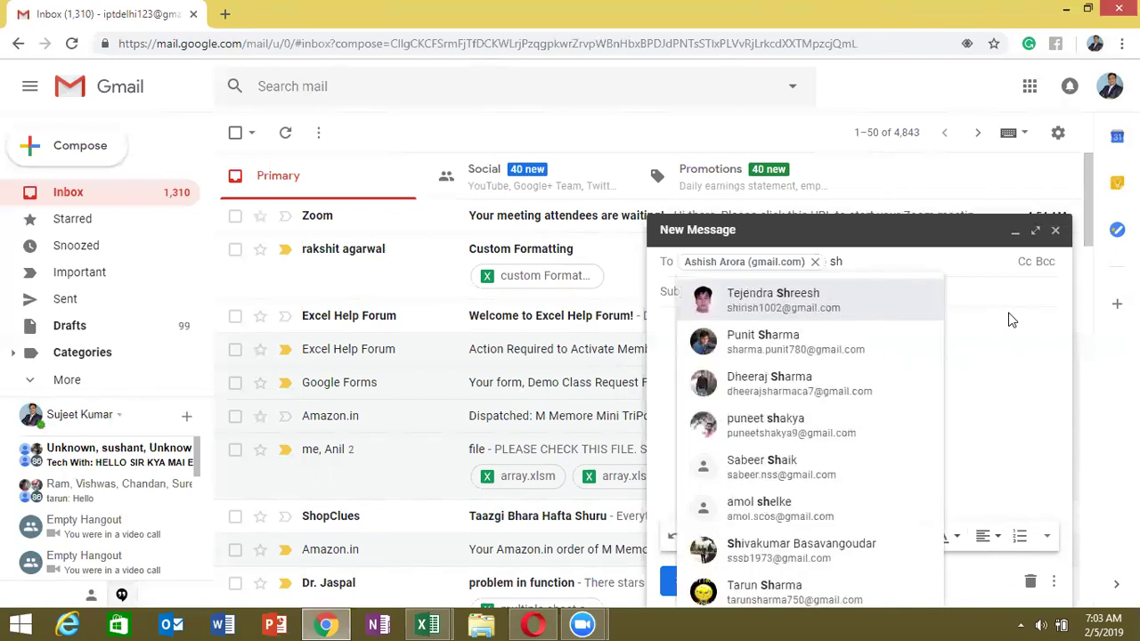
{"action": "key", "text": "BackSpace"}
{"action": "type", "text": "und"}
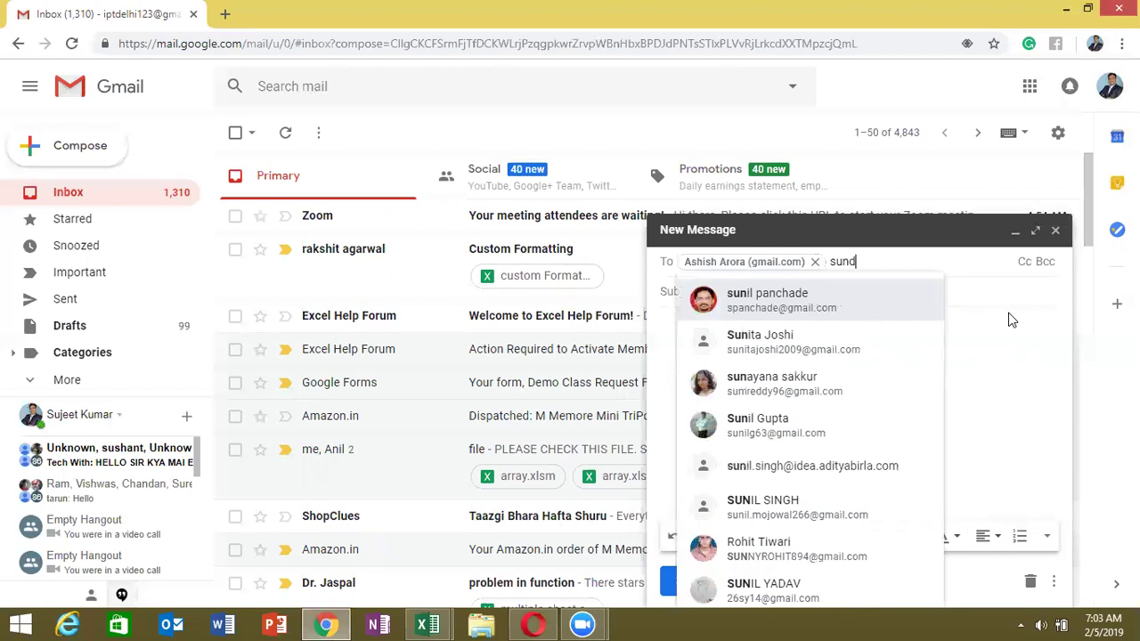
{"action": "type", "text": "h"}
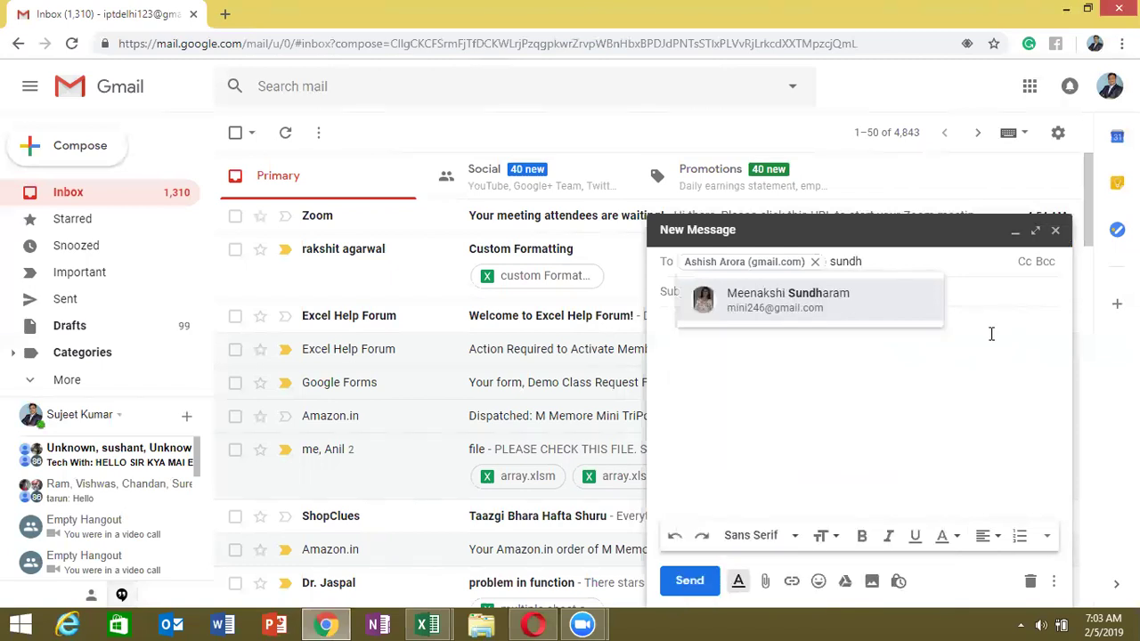
{"action": "key", "text": "BackSpace"}
{"action": "key", "text": "BackSpace"}
{"action": "key", "text": "BackSpace"}
{"action": "type", "text": "dh"}
{"action": "key", "text": "Return"}
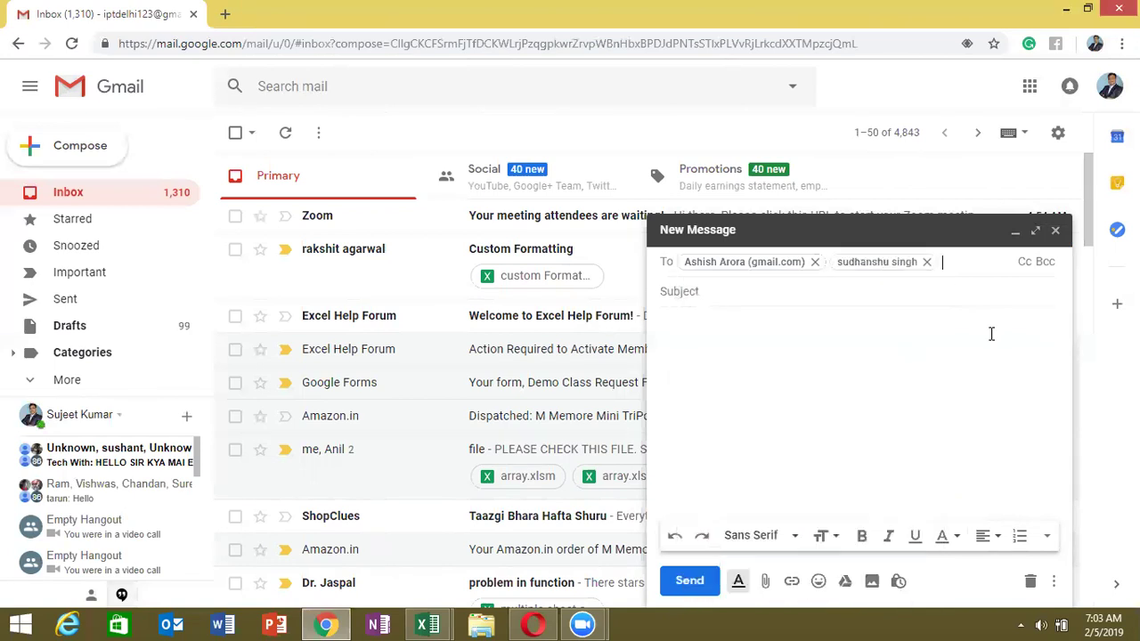
{"action": "type", "text": "d"}
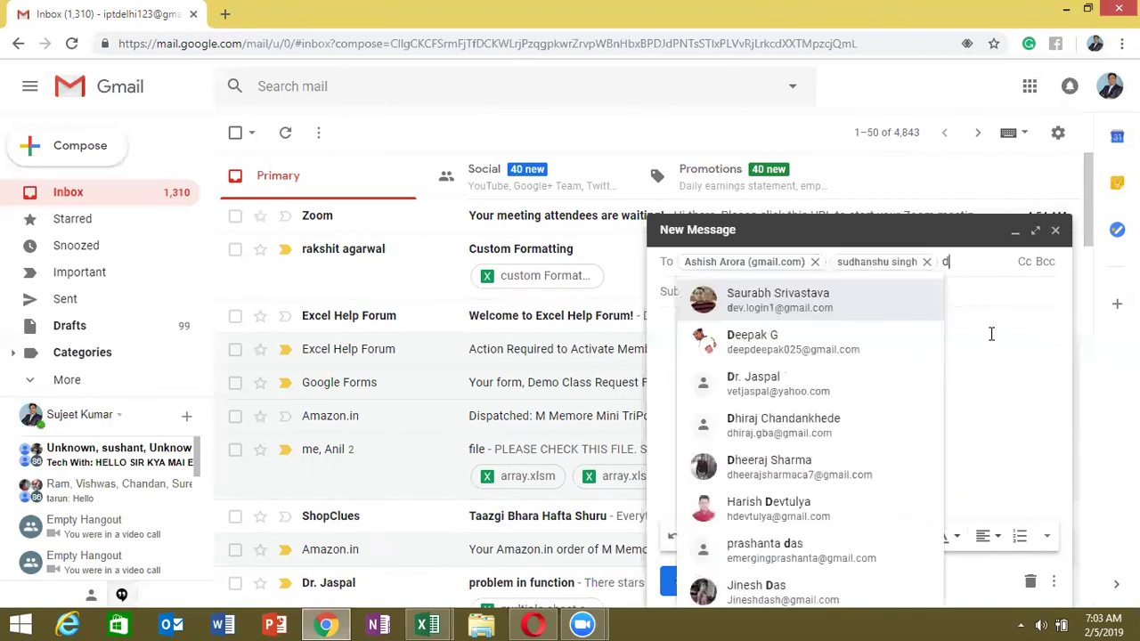
{"action": "type", "text": "hee"}
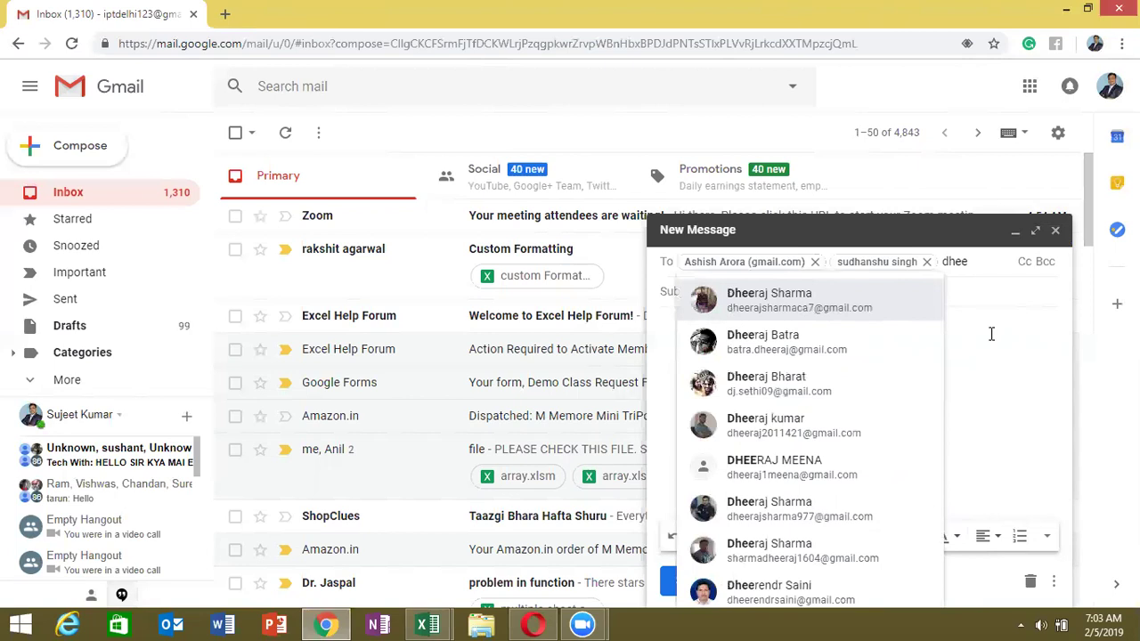
{"action": "type", "text": "r"}
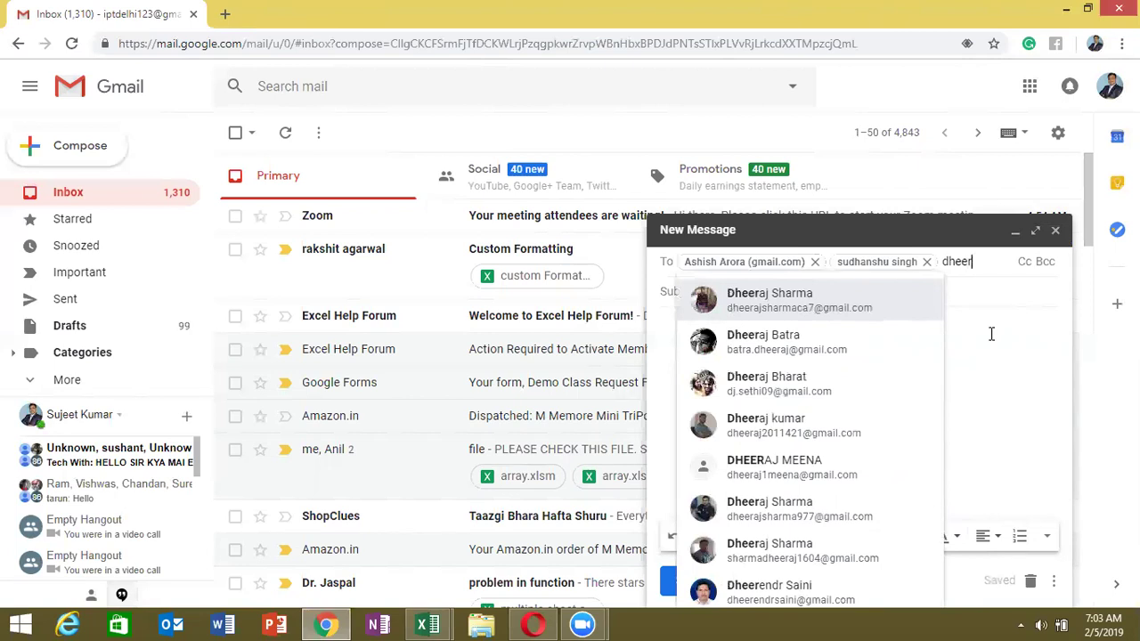
{"action": "type", "text": "aj"}
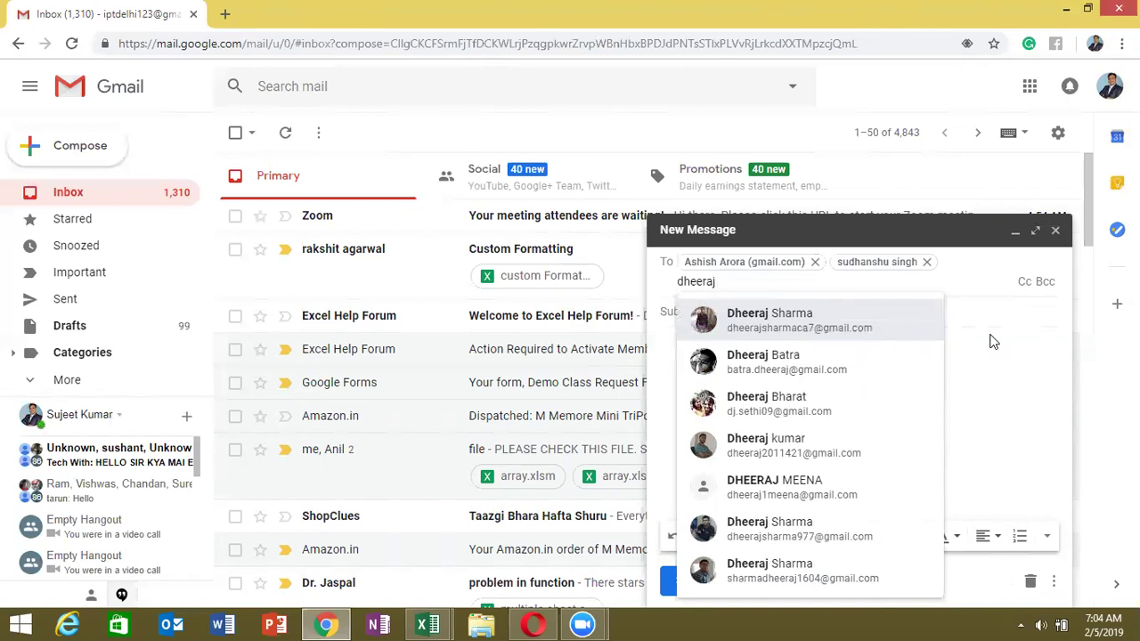
- Clear the unmatched recipient search and add a different contact from the suggestions instead
{"action": "type", "text": "kumar"}
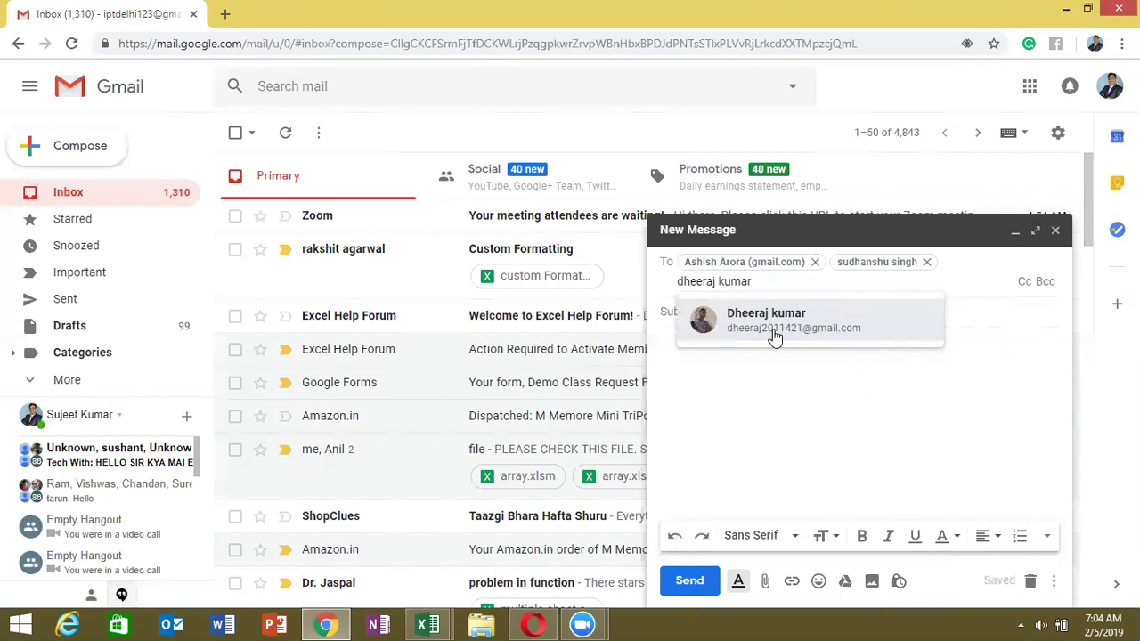
{"action": "mouse_move", "coordinate": [774, 337]}
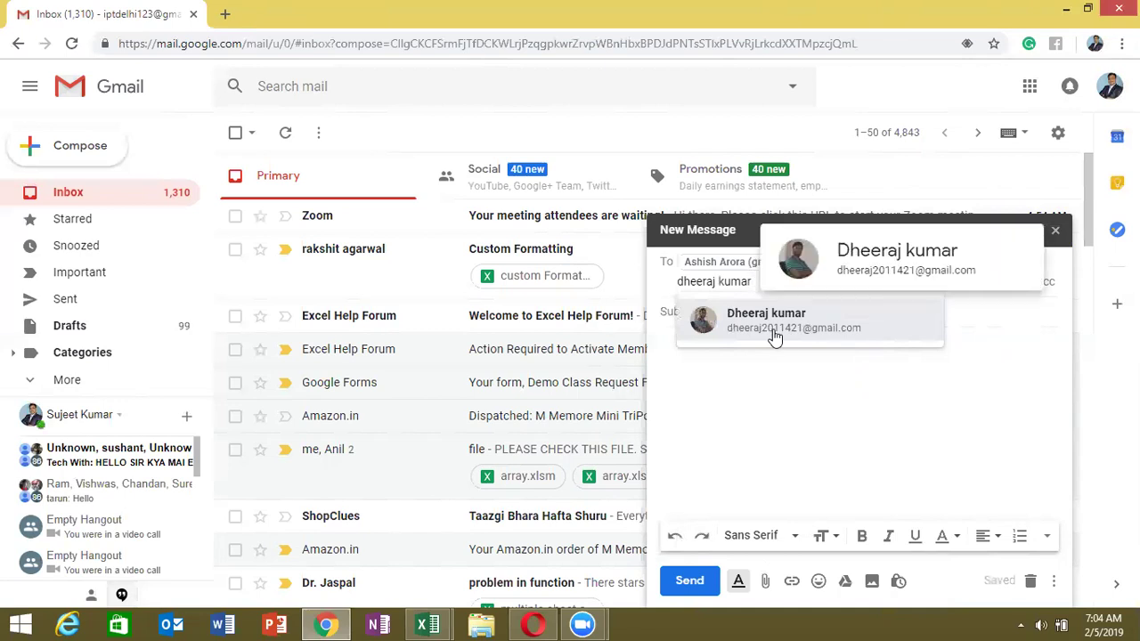
{"action": "key", "text": "BackSpace"}
{"action": "key", "text": "BackSpace"}
{"action": "key", "text": "BackSpace"}
{"action": "key", "text": "BackSpace"}
{"action": "key", "text": "BackSpace"}
{"action": "key", "text": "BackSpace"}
{"action": "key", "text": "BackSpace"}
{"action": "key", "text": "BackSpace"}
{"action": "key", "text": "BackSpace"}
{"action": "key", "text": "BackSpace"}
{"action": "key", "text": "BackSpace"}
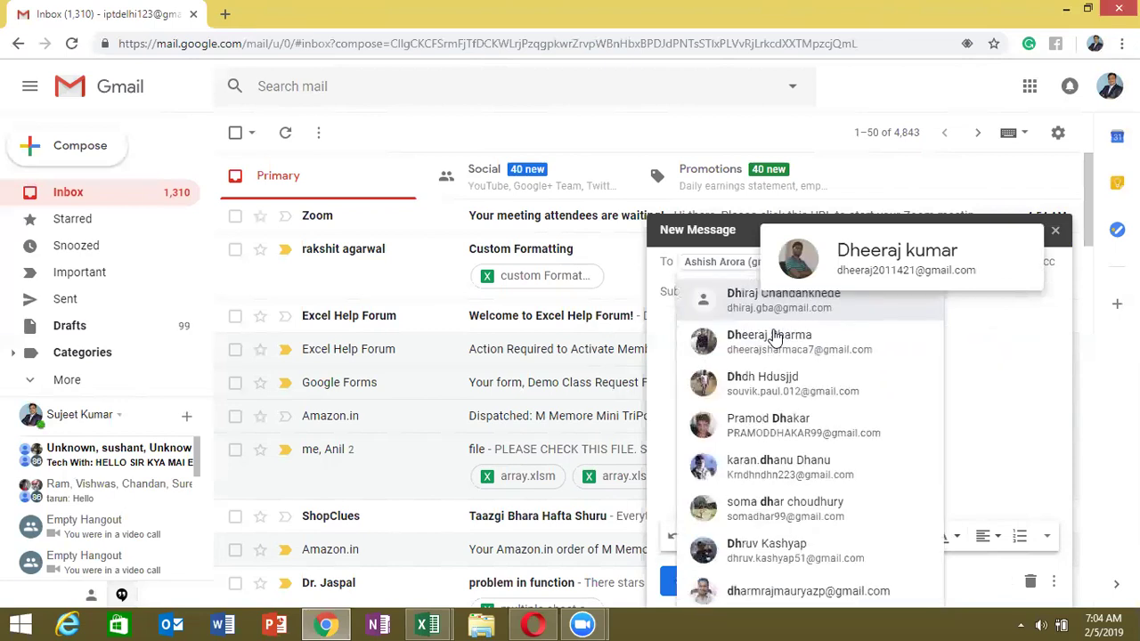
{"action": "key", "text": "BackSpace"}
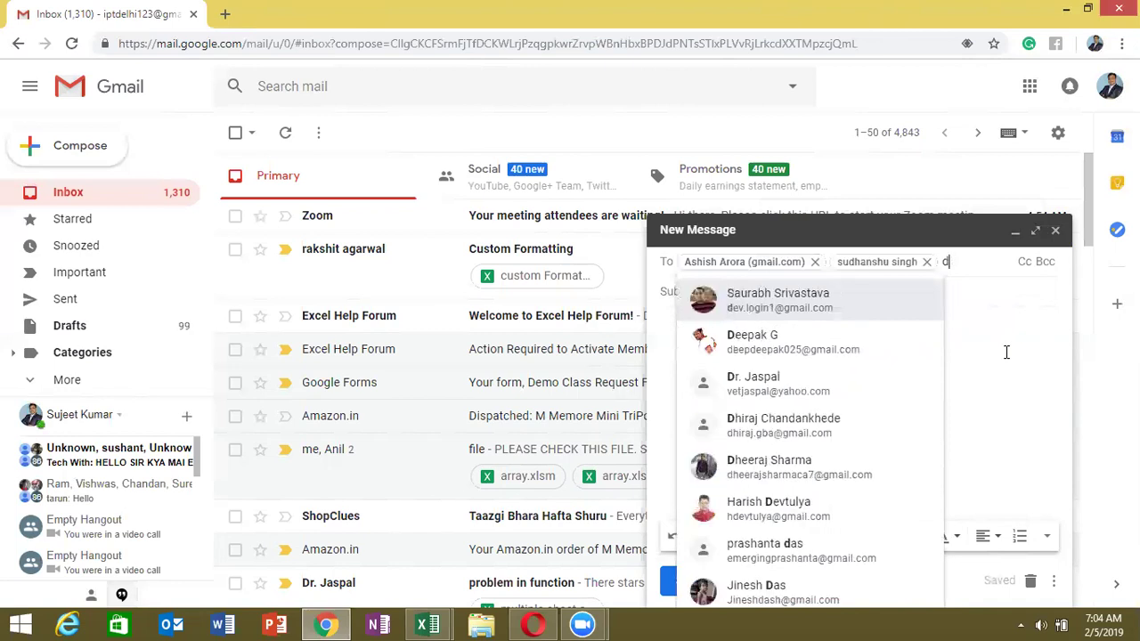
{"action": "key", "text": "BackSpace"}
{"action": "type", "text": "job"}
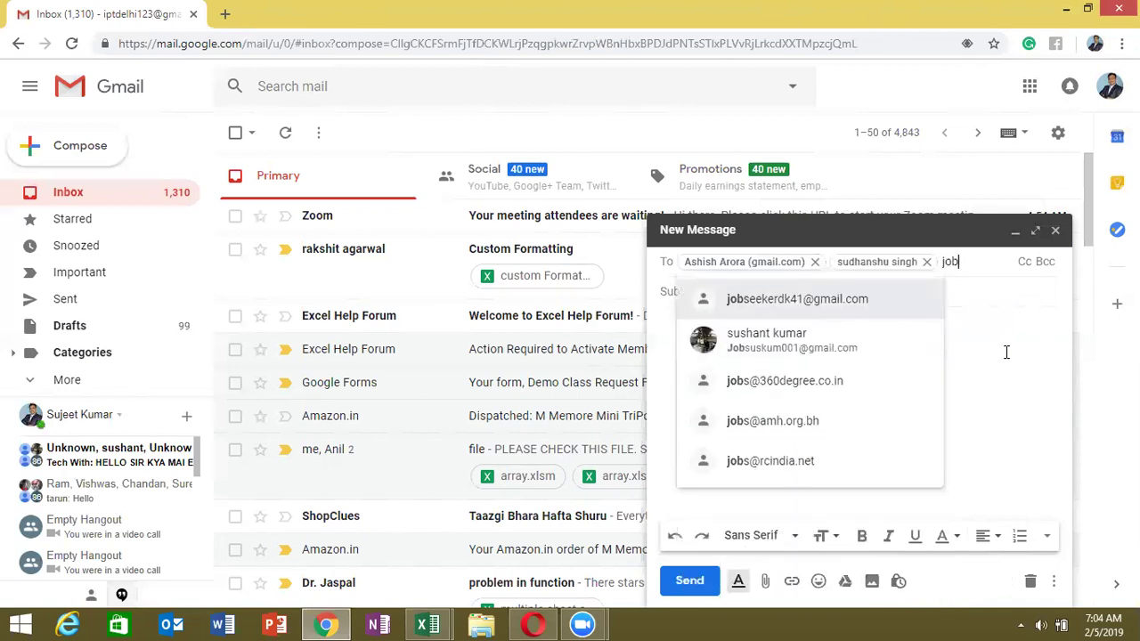
{"action": "left_click", "coordinate": [855, 305]}
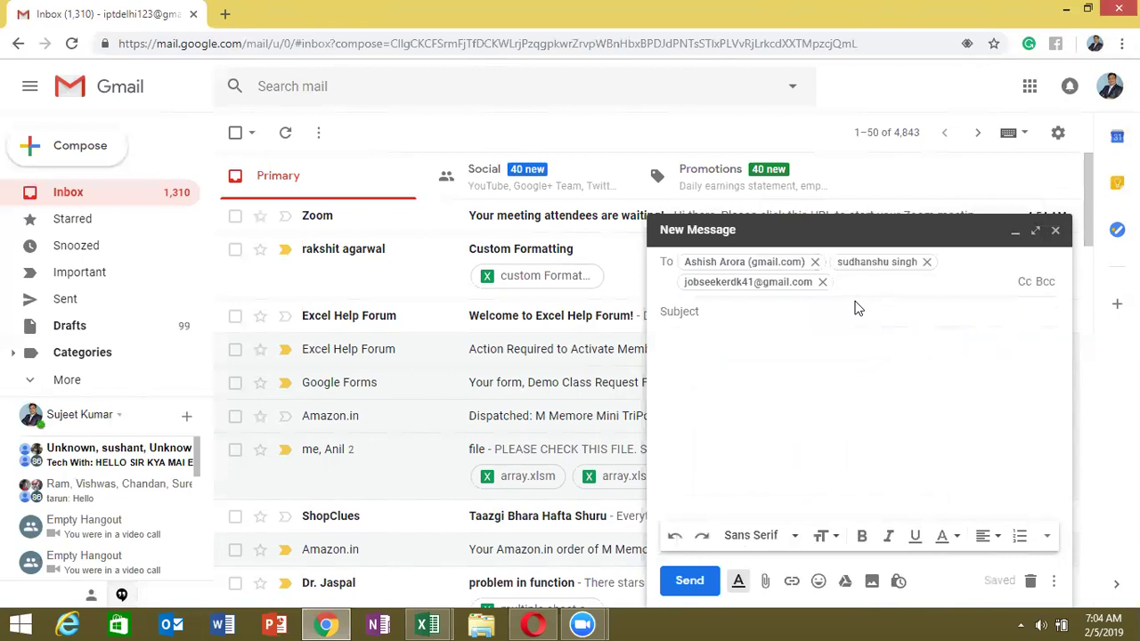
- Add three more recipients from the To suggestions, then move to the Subject field
{"action": "type", "text": "v"}
{"action": "type", "text": "s"}
{"action": "left_click", "coordinate": [843, 324]}
{"action": "type", "text": "dee"}
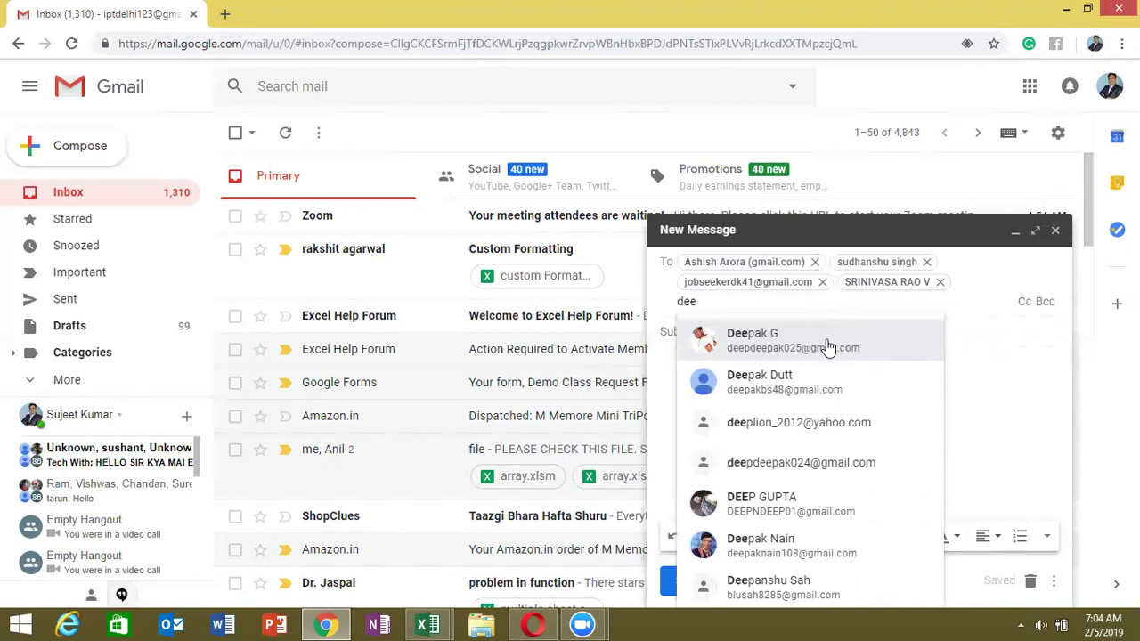
{"action": "left_click", "coordinate": [827, 340]}
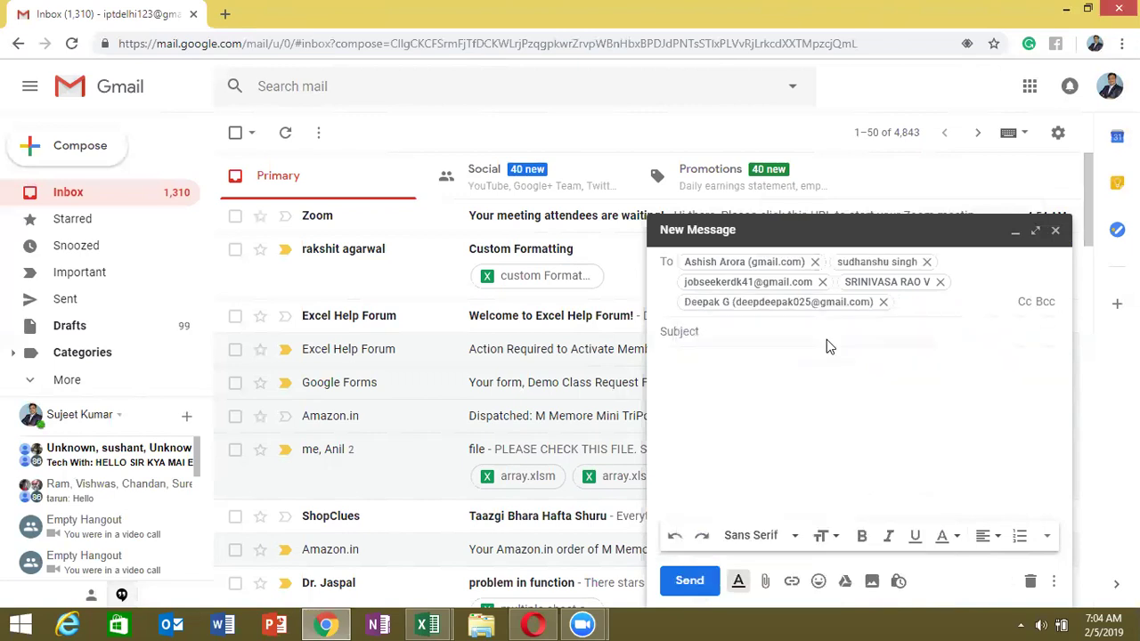
{"action": "type", "text": "ni"}
{"action": "type", "text": "ti"}
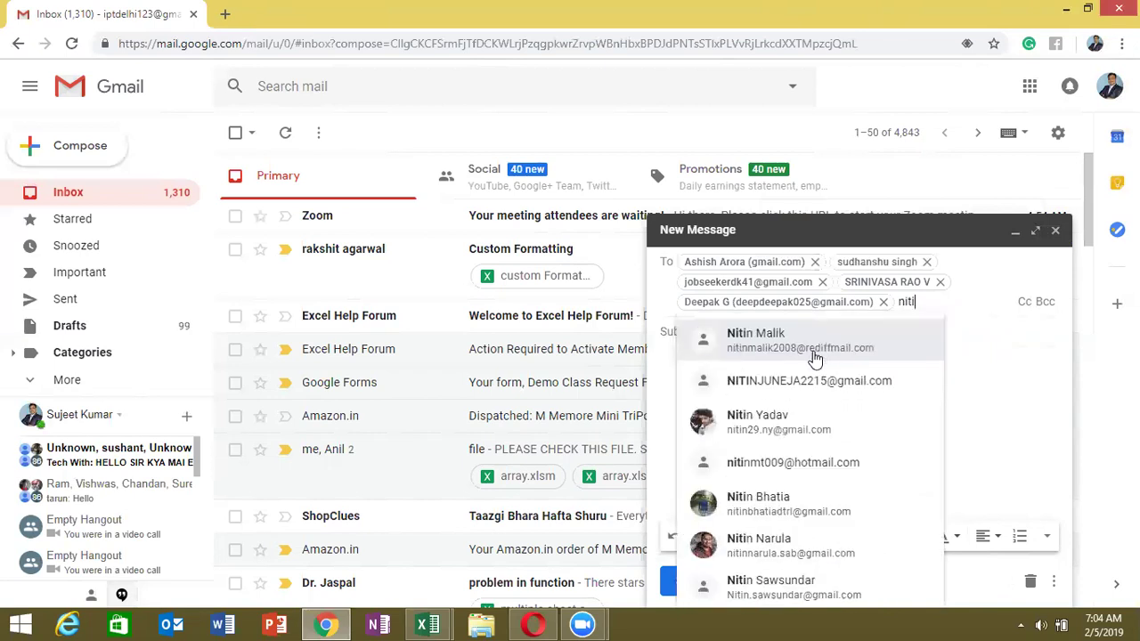
{"action": "left_click", "coordinate": [815, 356]}
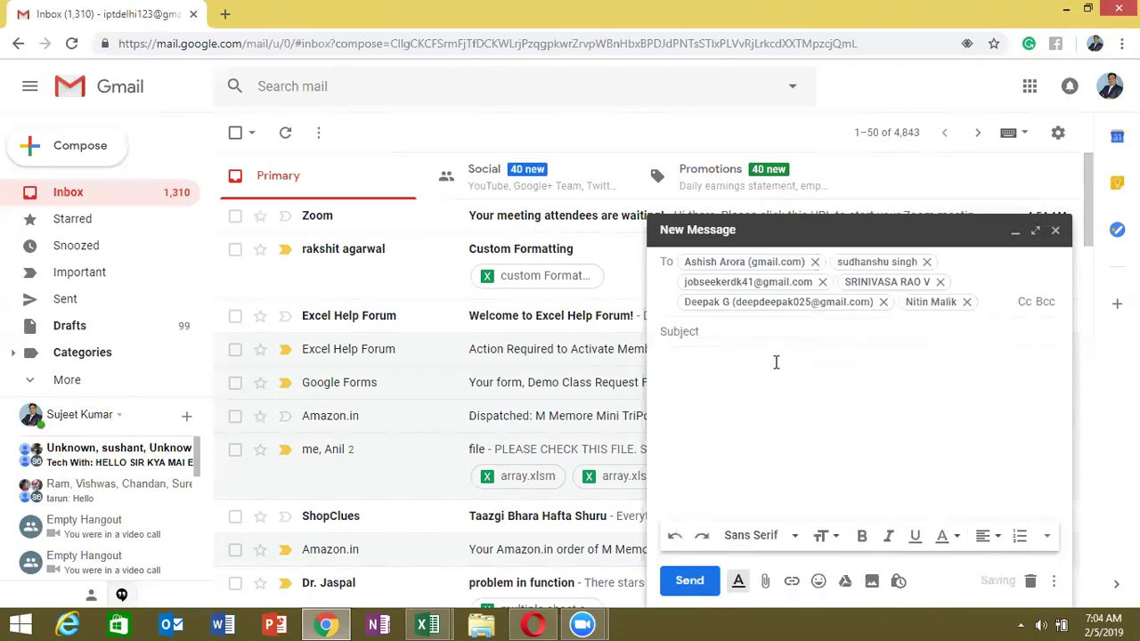
{"action": "left_click", "coordinate": [734, 331]}
- Enter the subject Code, paste the VBA macro code into the body, and send it
{"action": "type", "text": "Code"}
{"action": "left_click", "coordinate": [703, 365]}
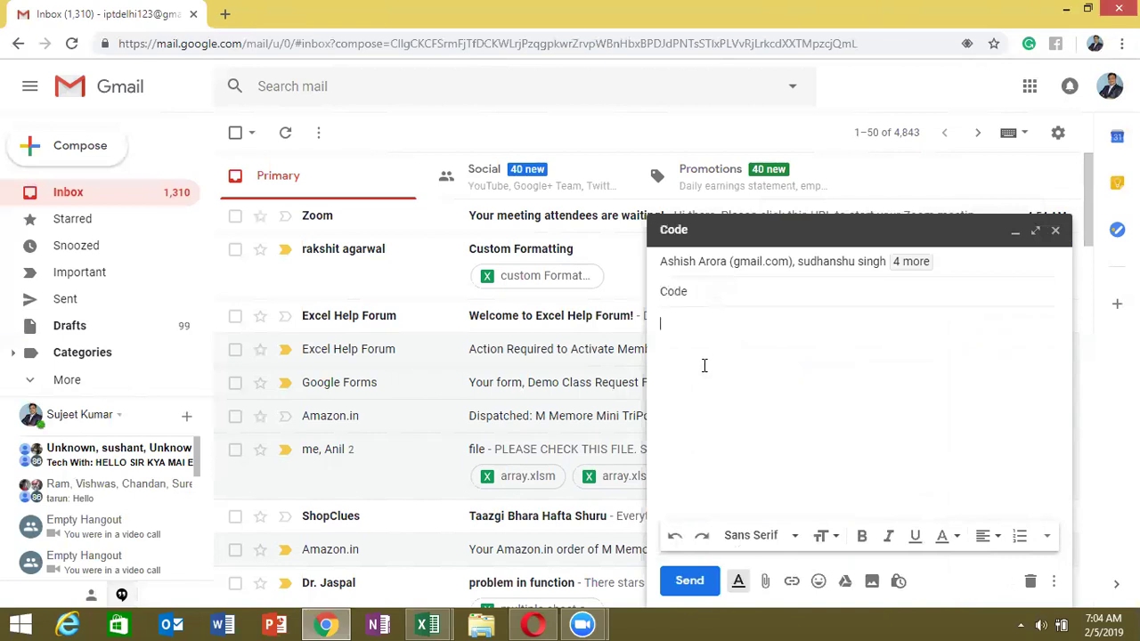
{"action": "key", "text": "ctrl+v"}
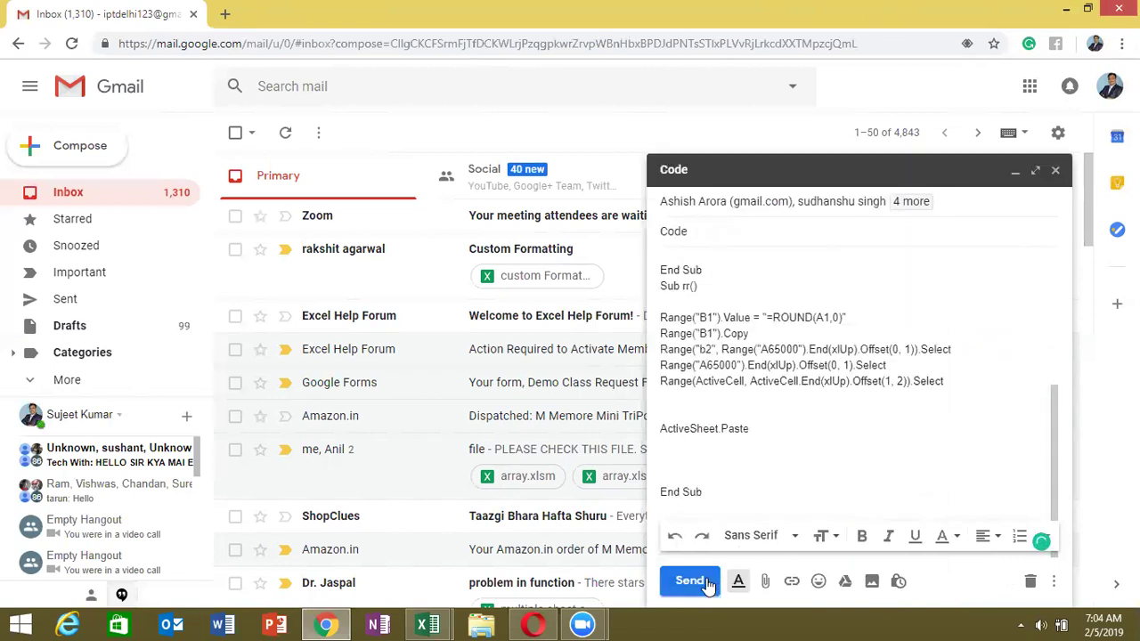
{"action": "left_click", "coordinate": [707, 584]}
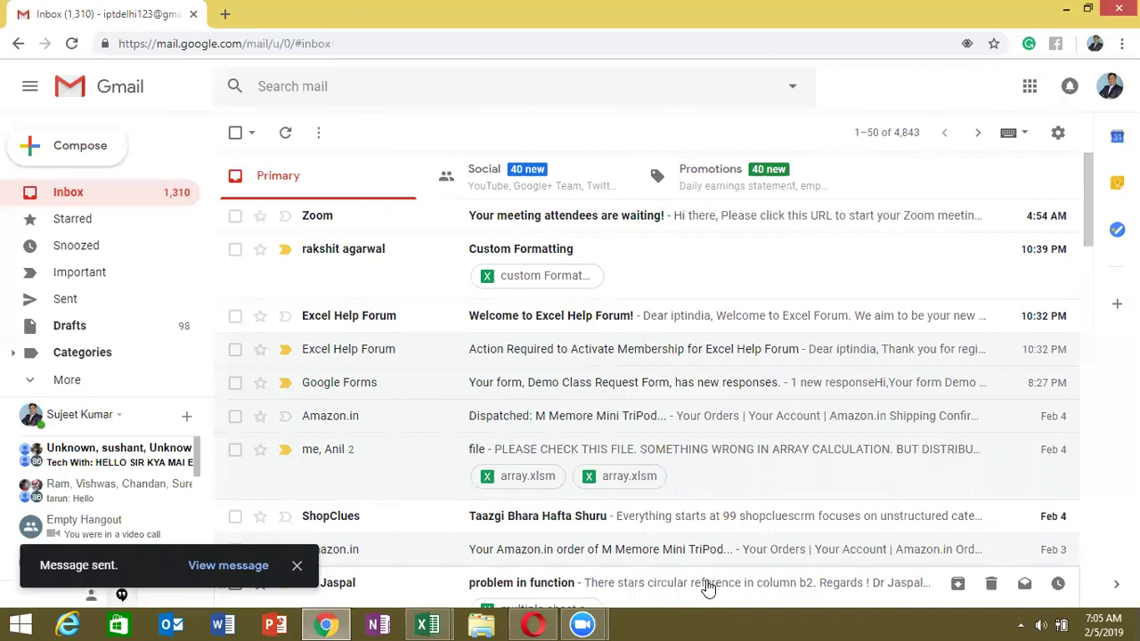
- Return to the VBA editor and clear the code selection in Module1
{"action": "key", "text": "alt+Tab"}
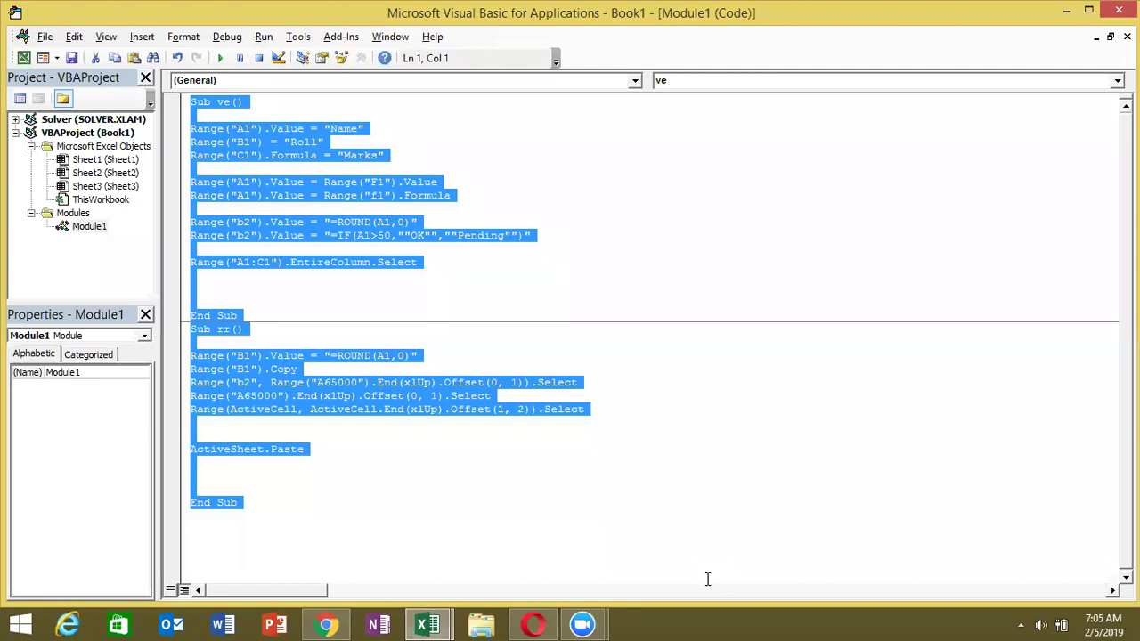
{"action": "left_click", "coordinate": [281, 424]}
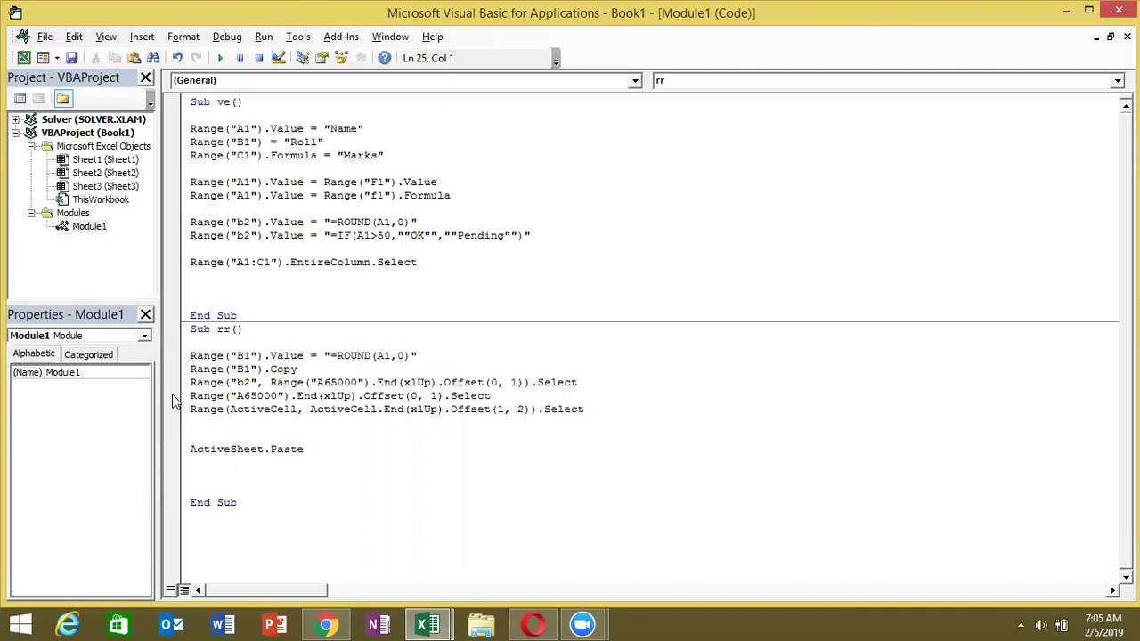
- Step into the rr macro past the ROUND formula line, then move execution back to that line
{"action": "left_click", "coordinate": [204, 382]}
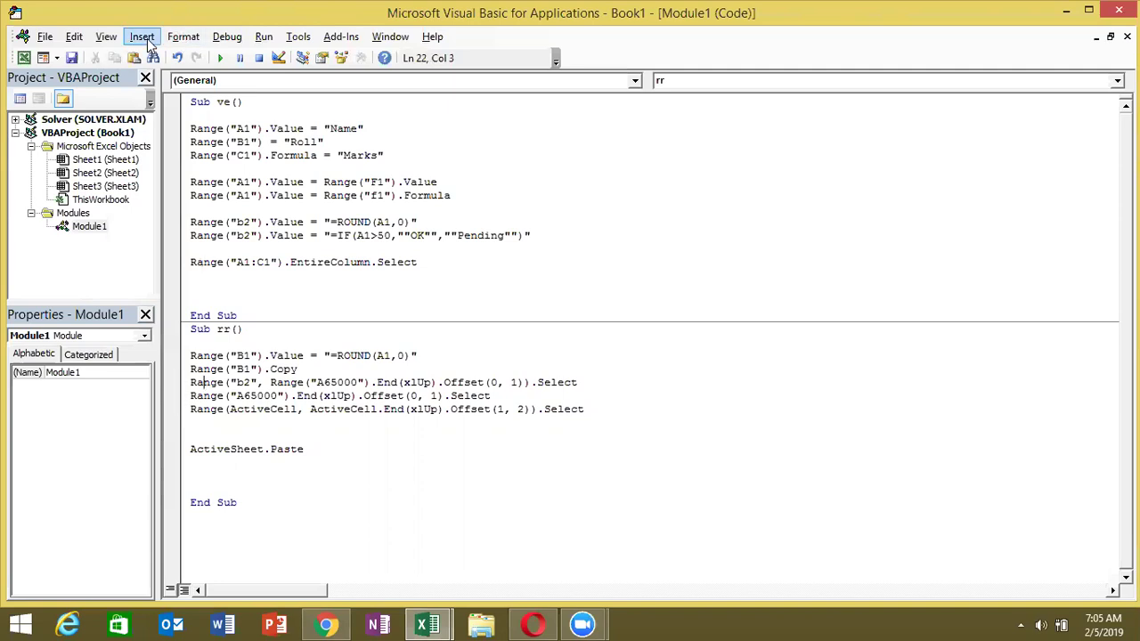
{"action": "left_click", "coordinate": [184, 39]}
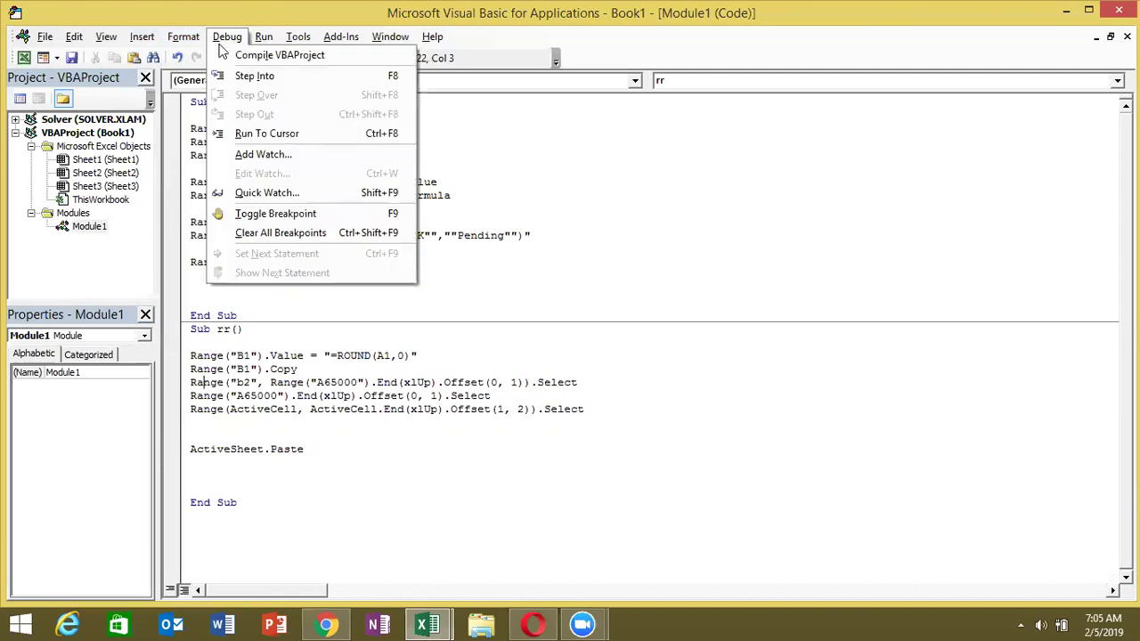
{"action": "left_click", "coordinate": [240, 78]}
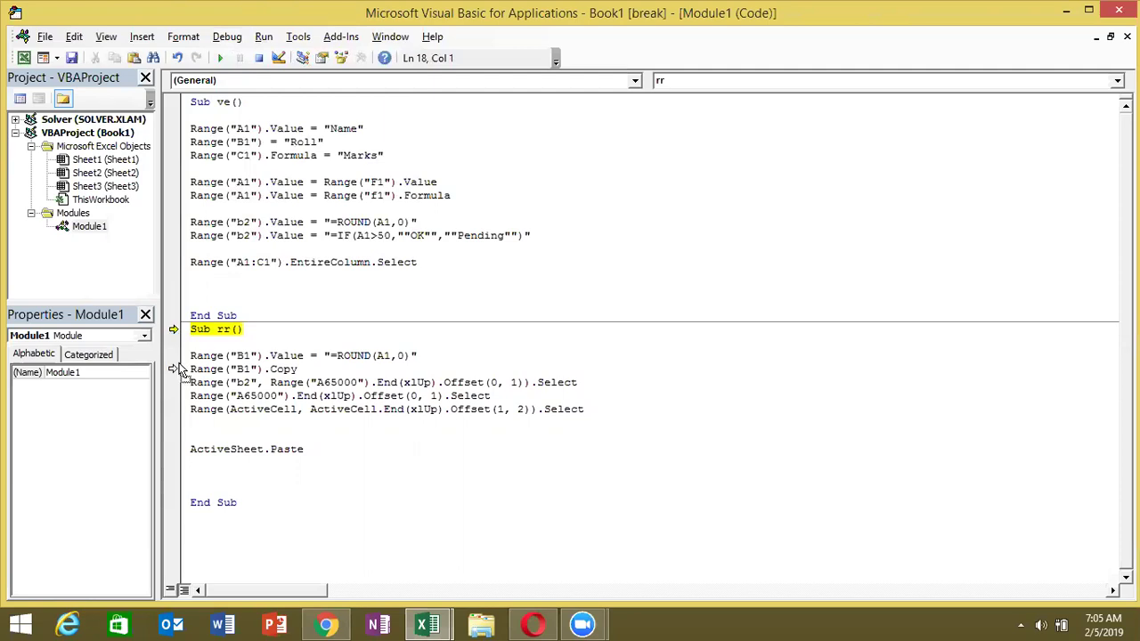
{"action": "key", "text": "F8"}
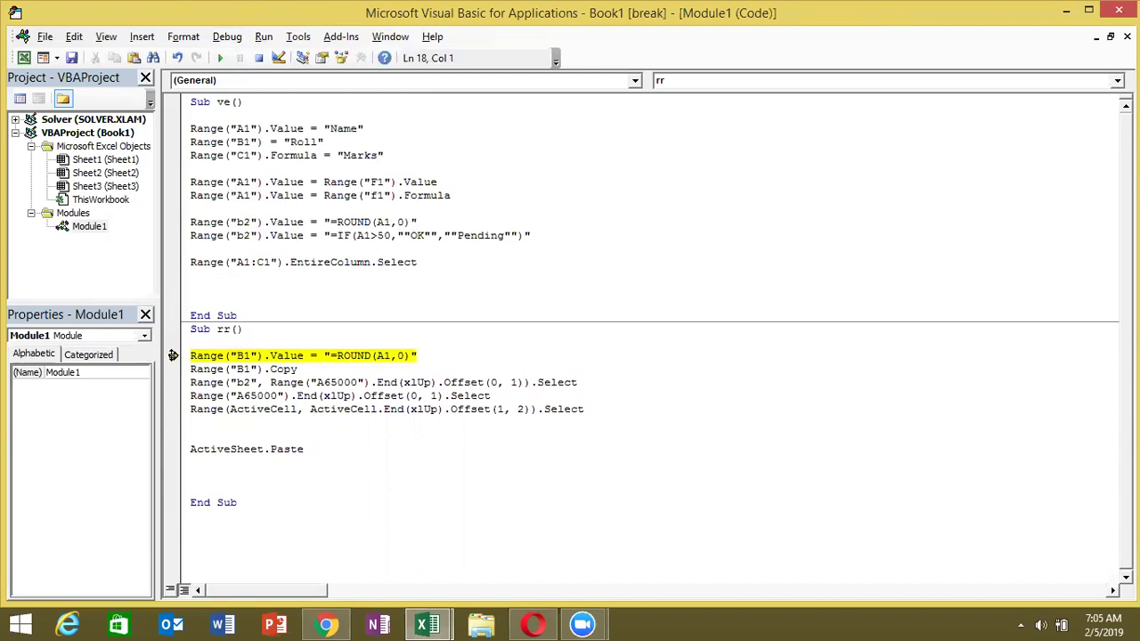
{"action": "key", "text": "F8"}
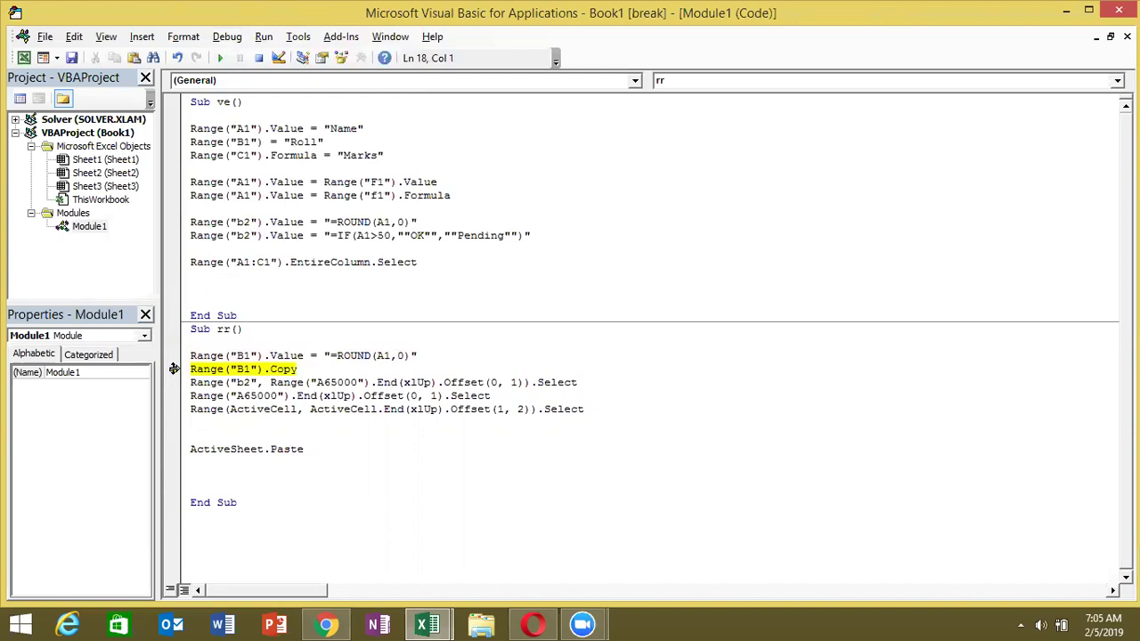
{"action": "left_click_drag", "start_coordinate": [175, 368], "coordinate": [173, 357]}
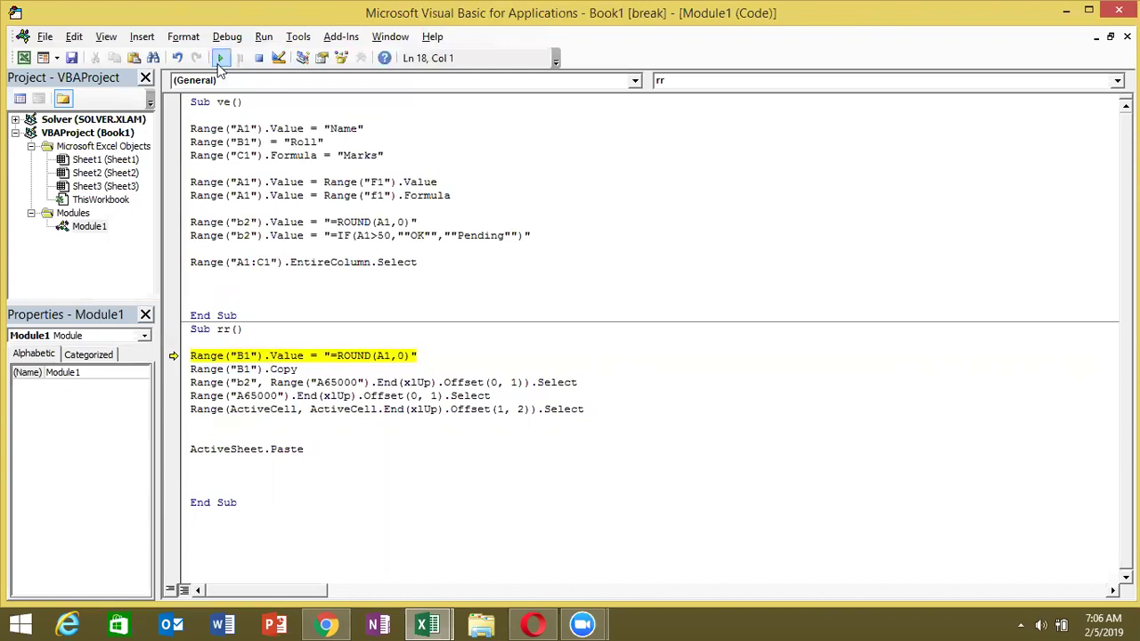
- Let the rr macro run to completion and switch to the desktop
{"action": "left_click", "coordinate": [221, 58]}
{"action": "left_click", "coordinate": [312, 397]}
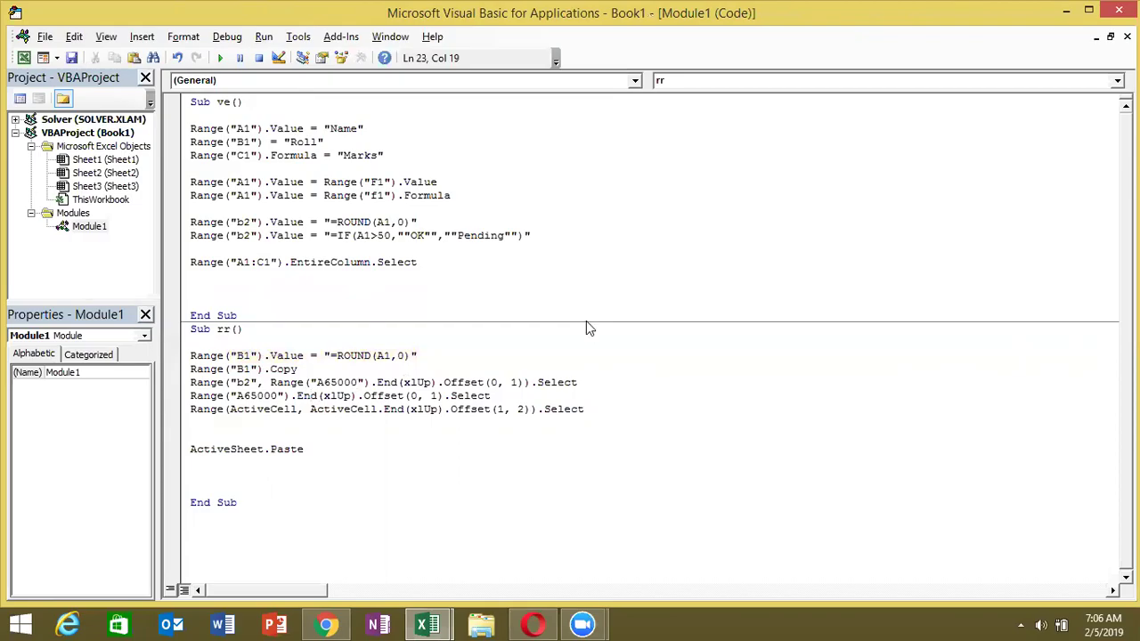
{"action": "key", "text": "super+d"}
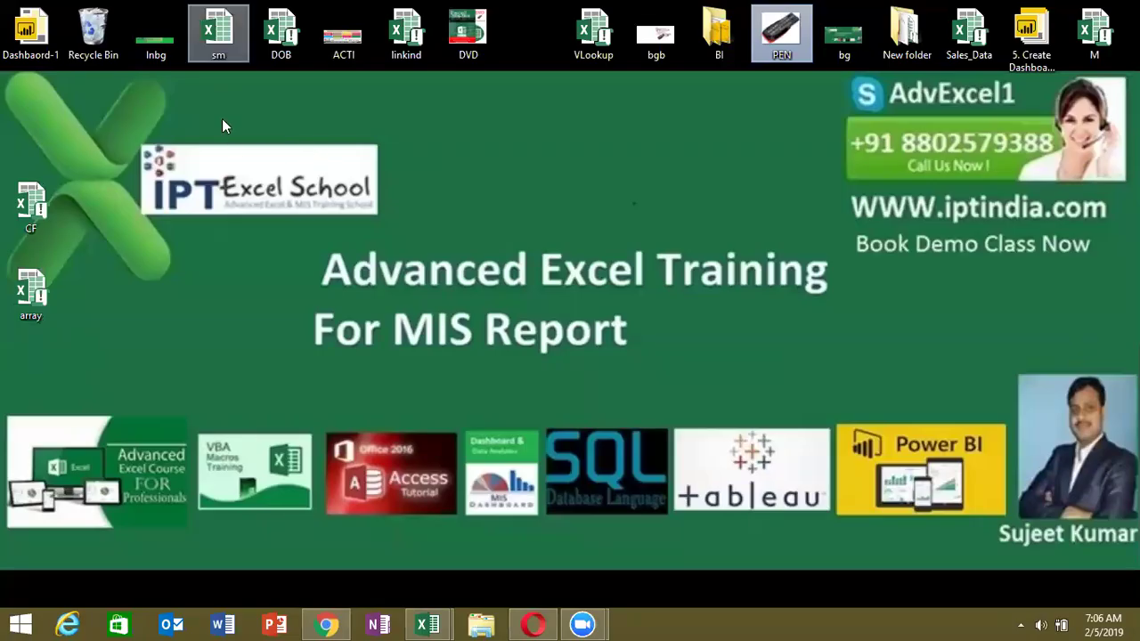